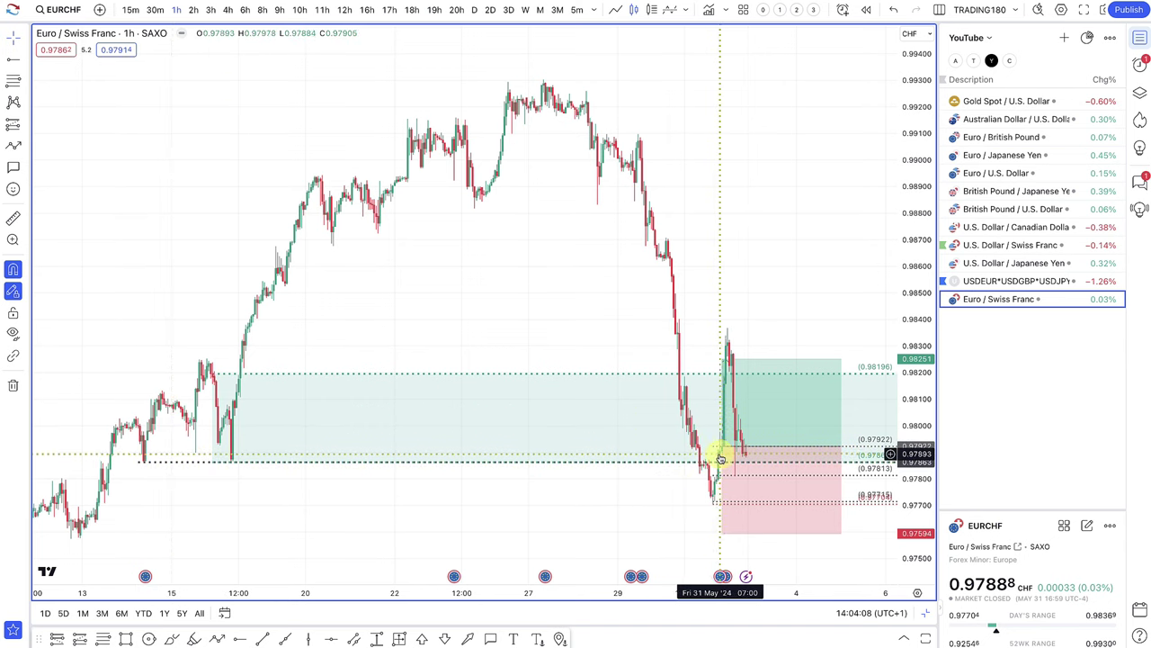
- Brush an upward arrow from the latest EURCHF price to about 0.989, and add a question mark beside the long position on the 1-hour chart
scroll(720, 459, "up", 5)
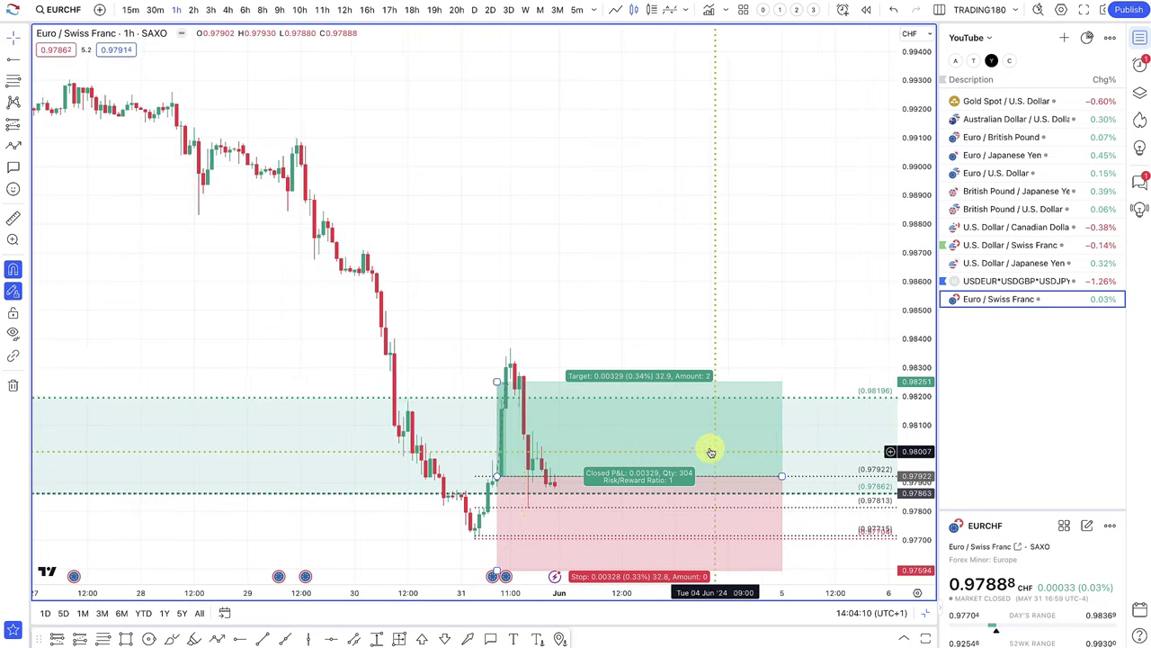
scroll(524, 401, "up", 3)
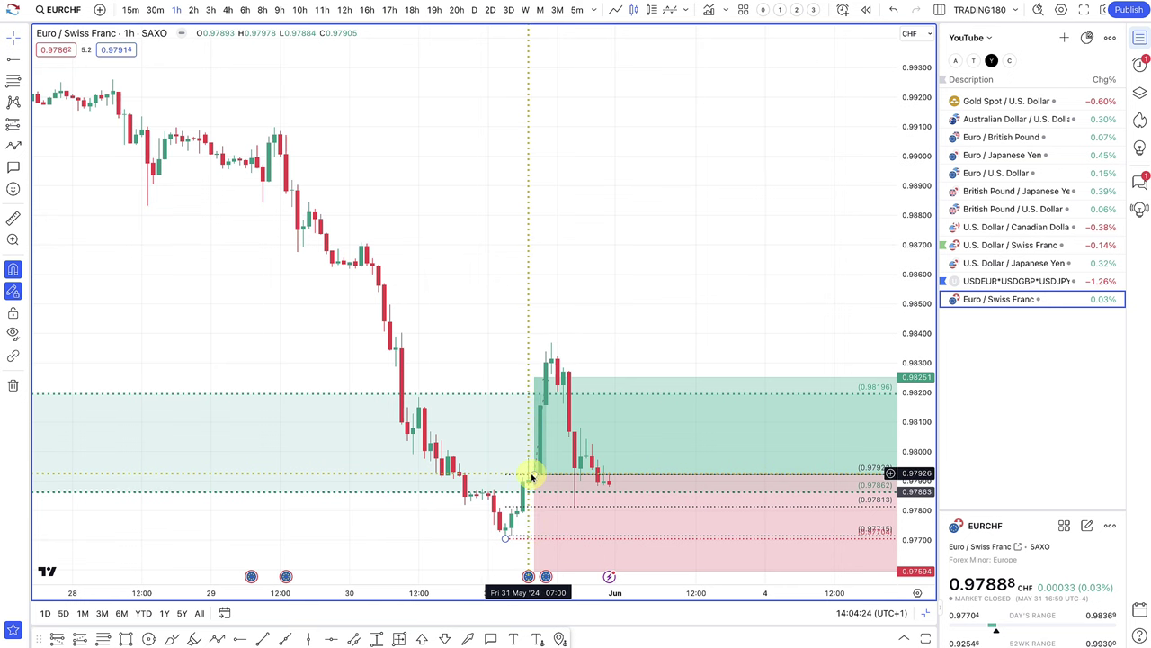
left_click(547, 438)
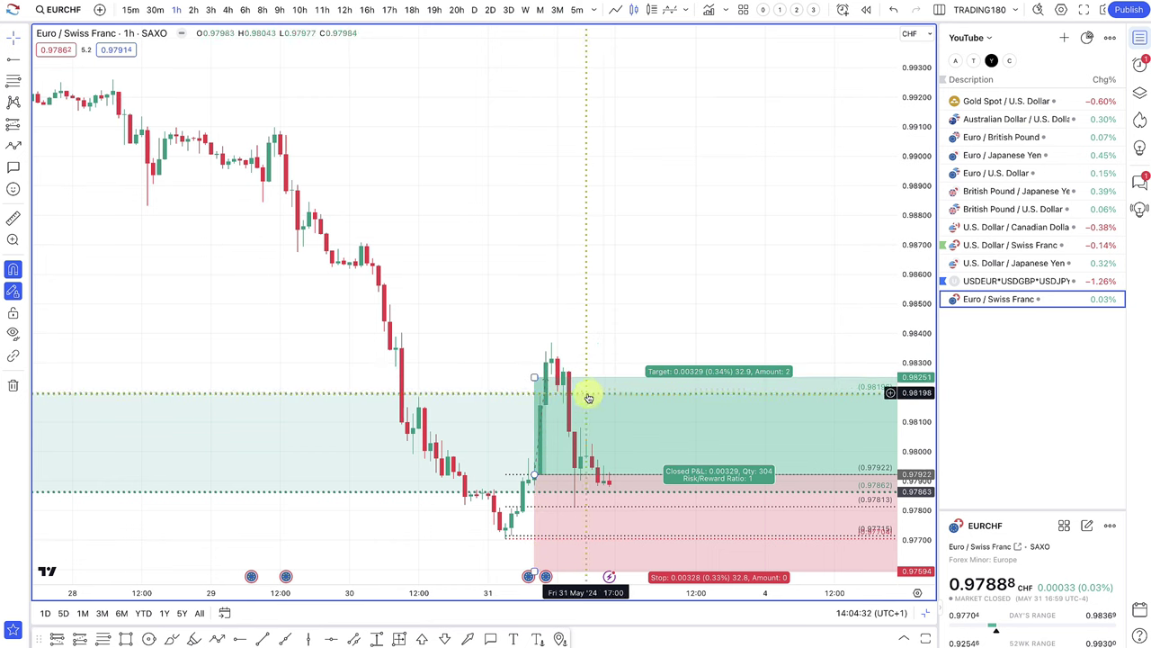
scroll(599, 399, "down", 5)
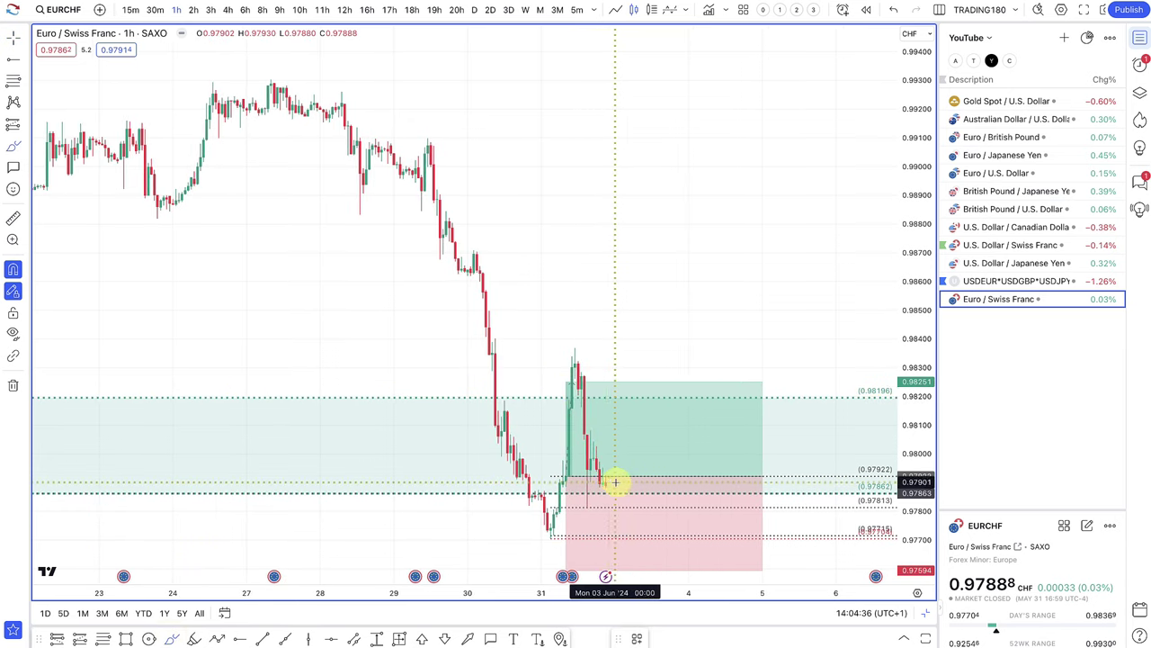
scroll(677, 494, "down", 2)
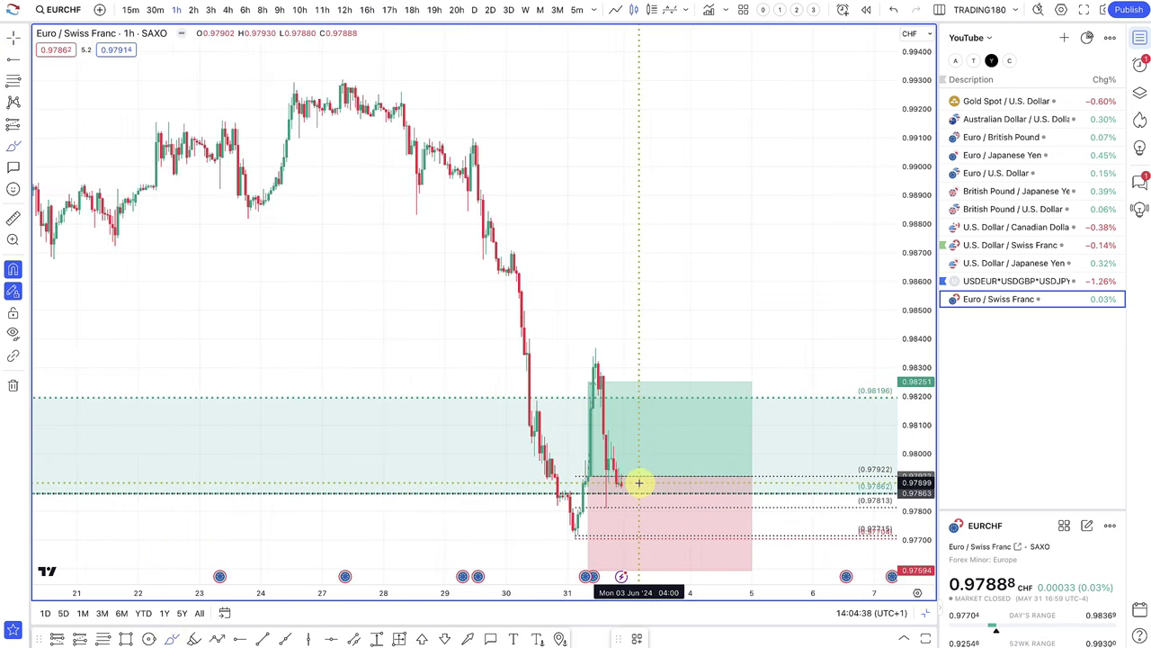
mouse_move(627, 479)
left_mouse_down()
mouse_move(683, 420)
mouse_move(792, 191)
mouse_move(808, 254)
left_mouse_up()
scroll(714, 360, "down", 4)
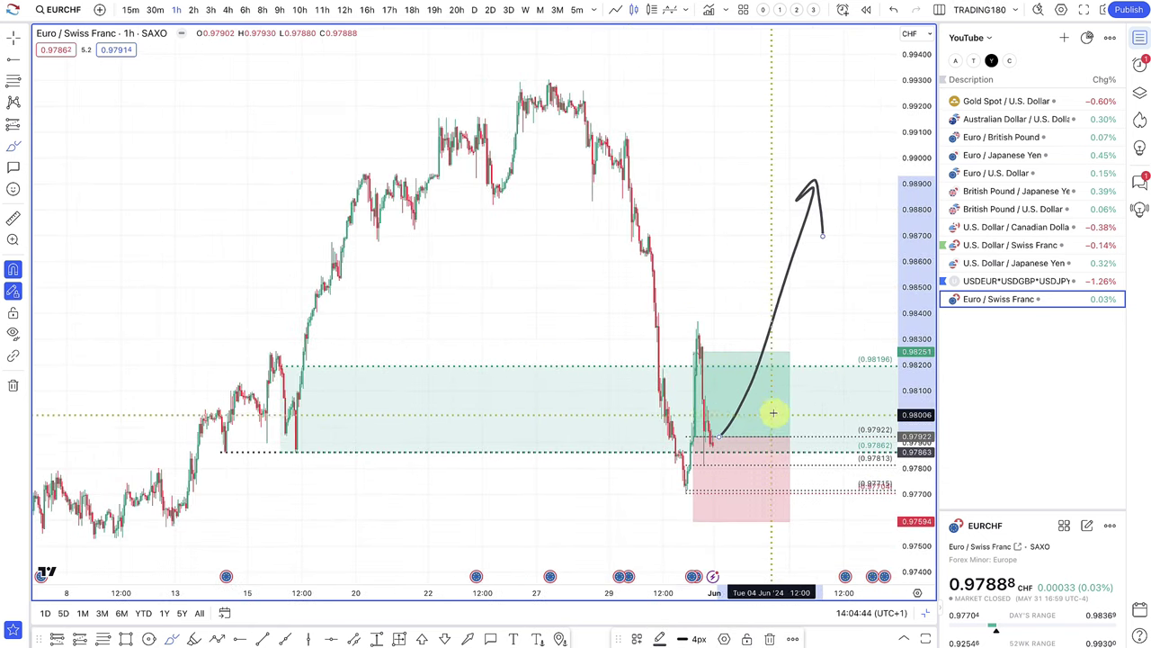
mouse_move(797, 399)
left_mouse_down()
mouse_move(834, 407)
mouse_move(804, 447)
mouse_move(812, 486)
left_mouse_up()
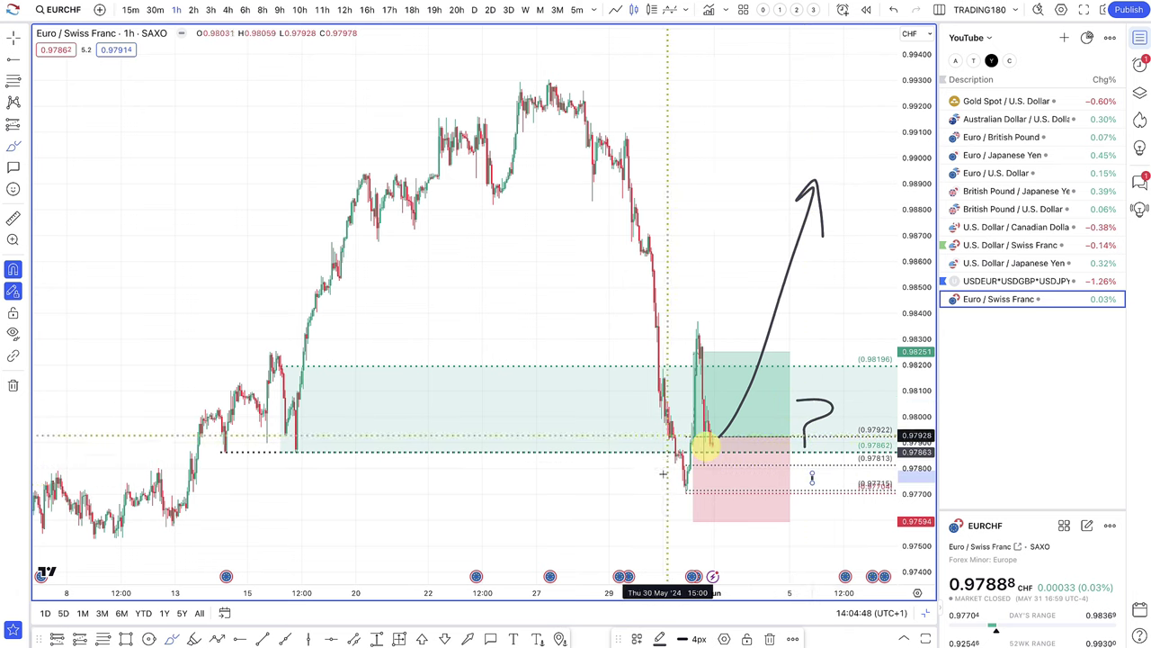
- On the daily EURCHF chart, draw a zone from 0.97680 on 10 May to the 3 May low at 0.97295, using the 2. DEMAND template
left_click(475, 10)
scroll(558, 147, "up", 5)
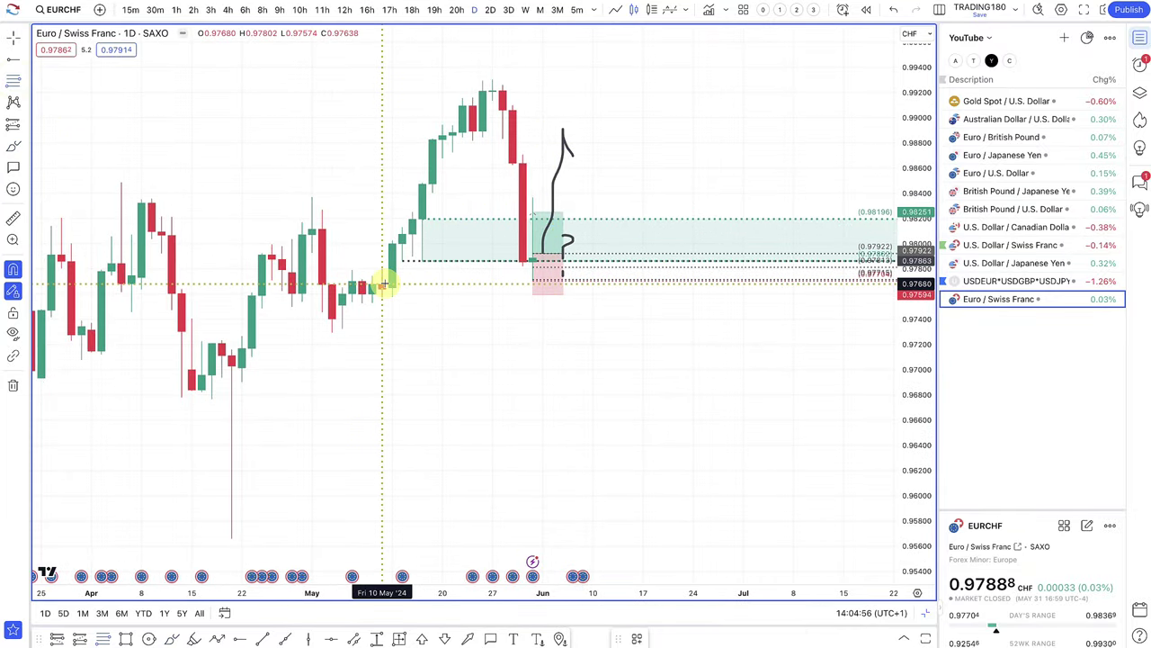
left_click(383, 284)
left_click(340, 308)
left_click(332, 331)
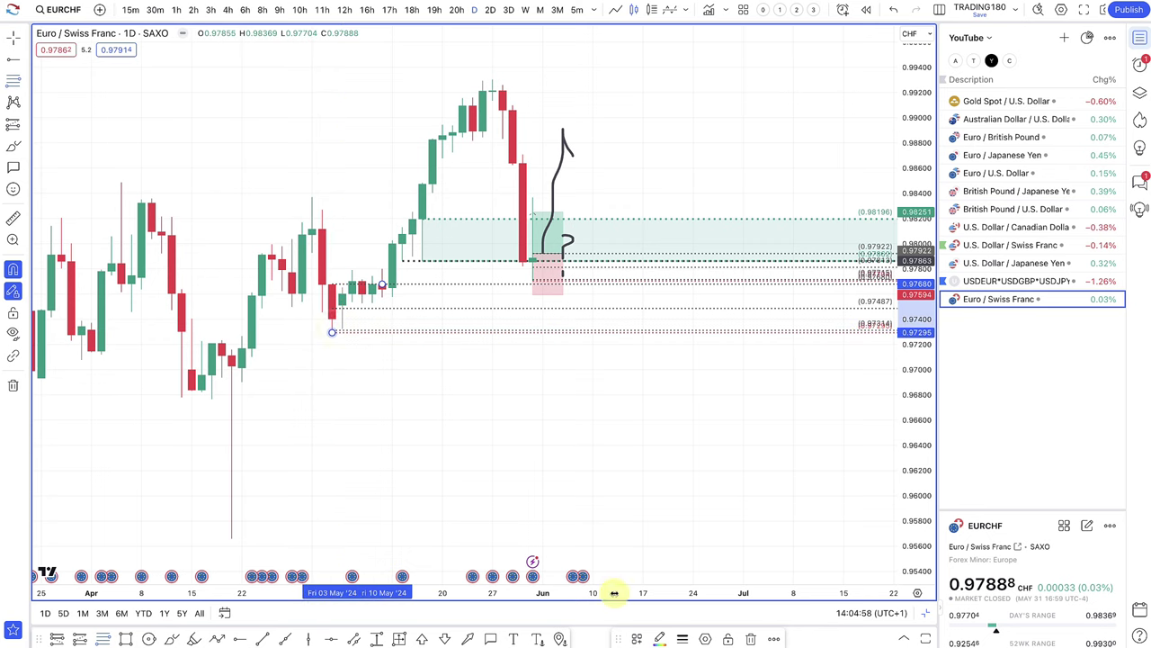
left_click(644, 638)
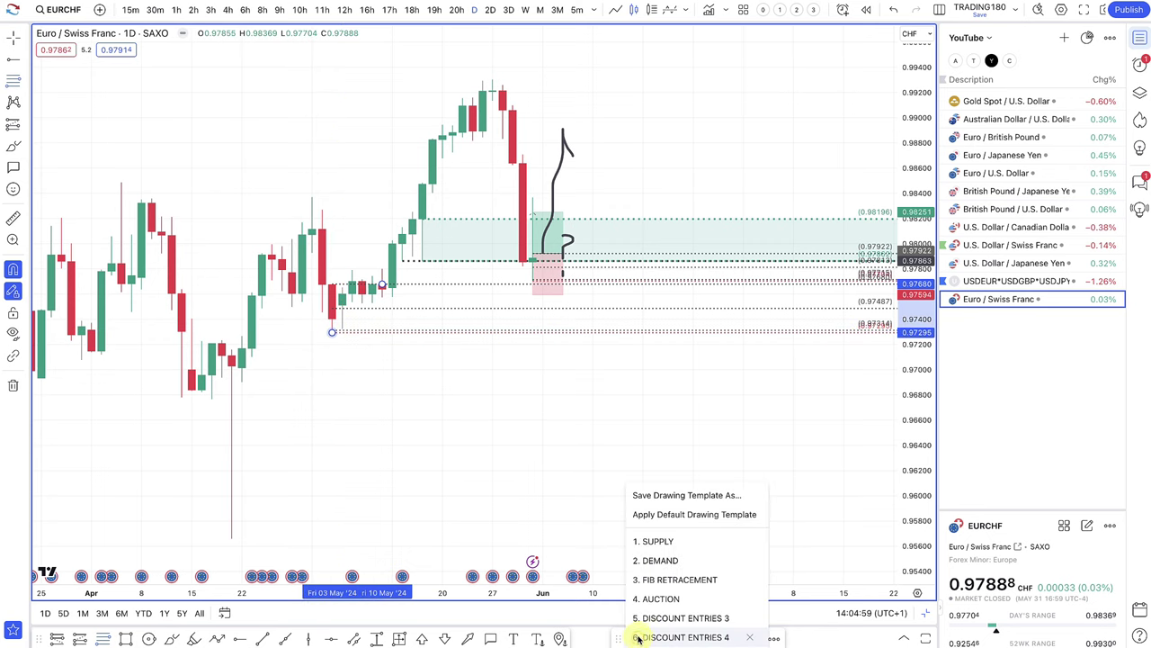
left_click(671, 560)
scroll(480, 385, "up", 4)
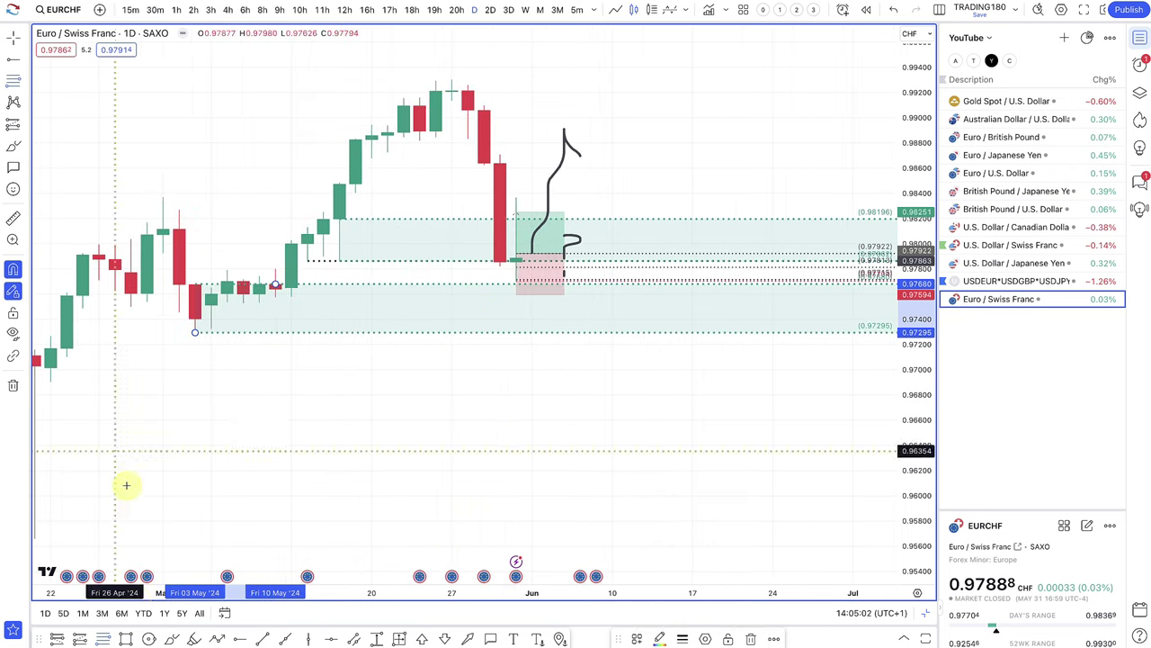
- Draw a projected path from the 31 May candle down to about 0.974 inside the lower demand zone and up to about 0.981
left_click(219, 639)
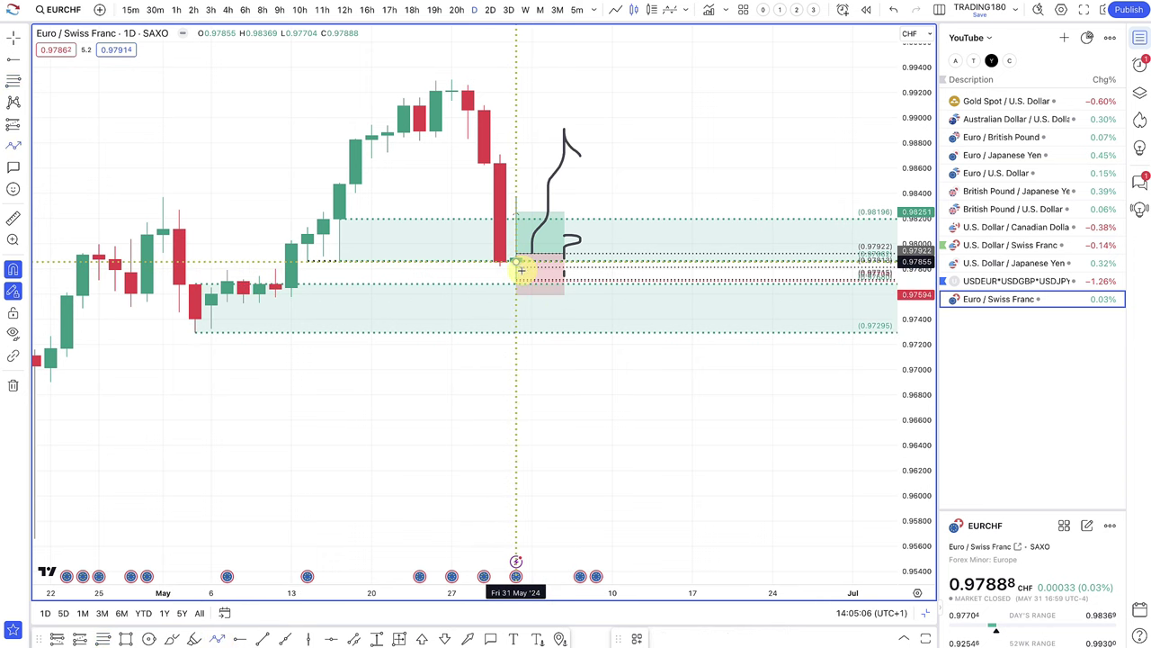
left_click(568, 319)
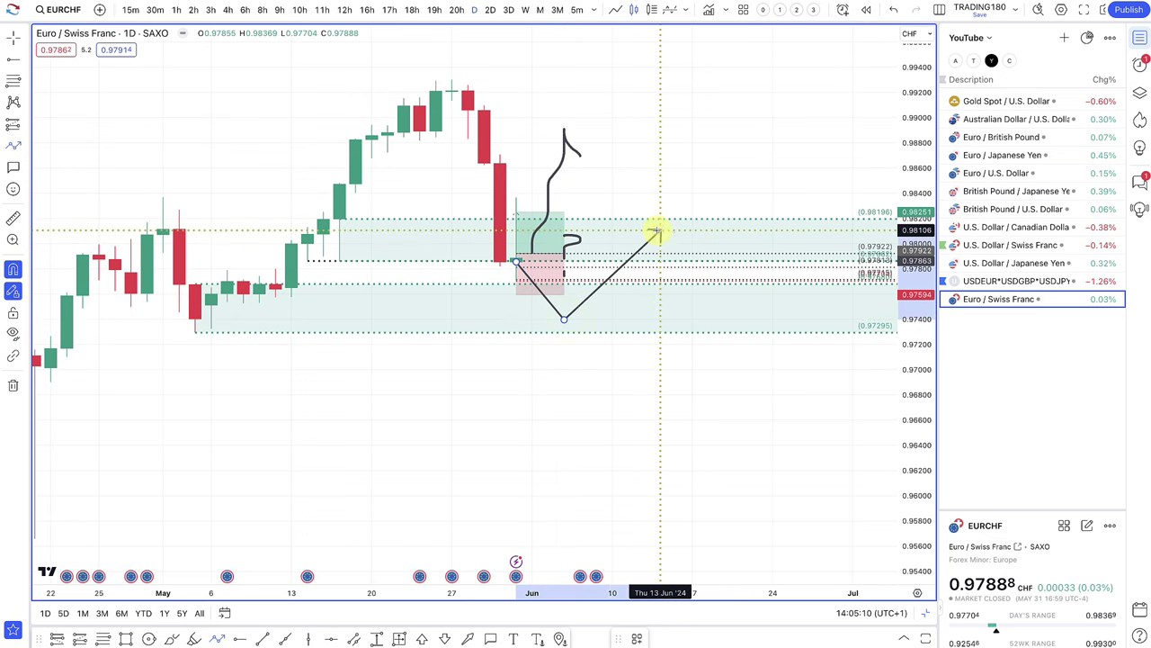
double_click(658, 231)
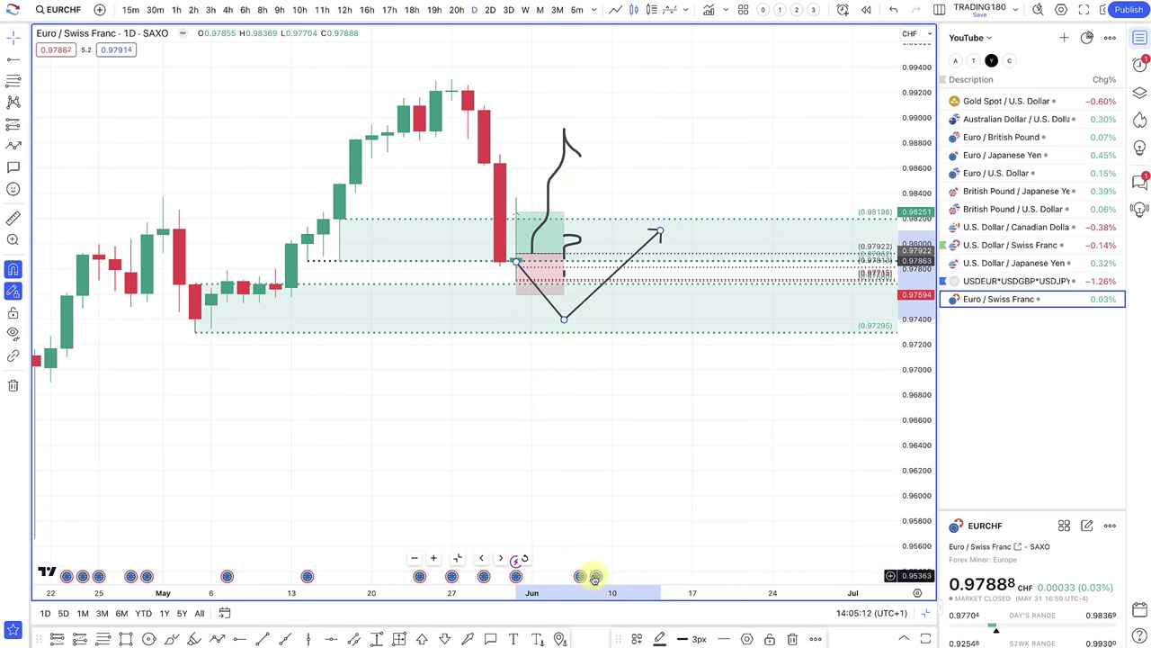
- View the economic event details for 7 June and delete the projected path
left_click(595, 577)
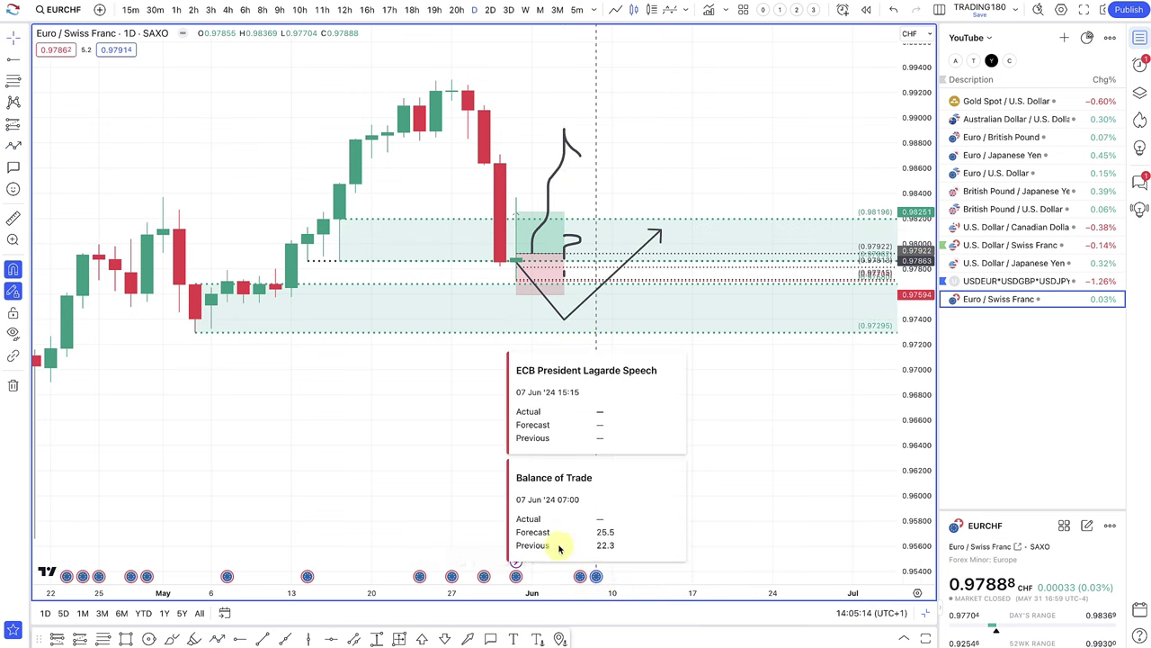
mouse_move(582, 577)
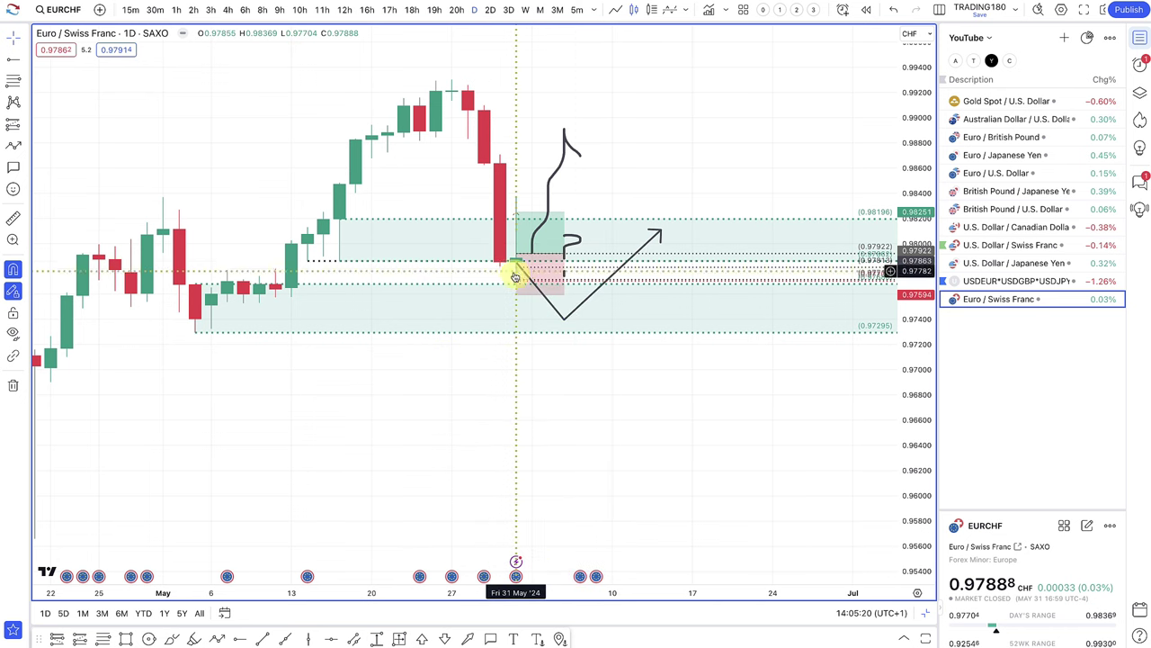
mouse_move(564, 323)
left_mouse_down()
mouse_move(579, 170)
mouse_move(555, 173)
mouse_move(569, 172)
left_mouse_up()
key("Delete")
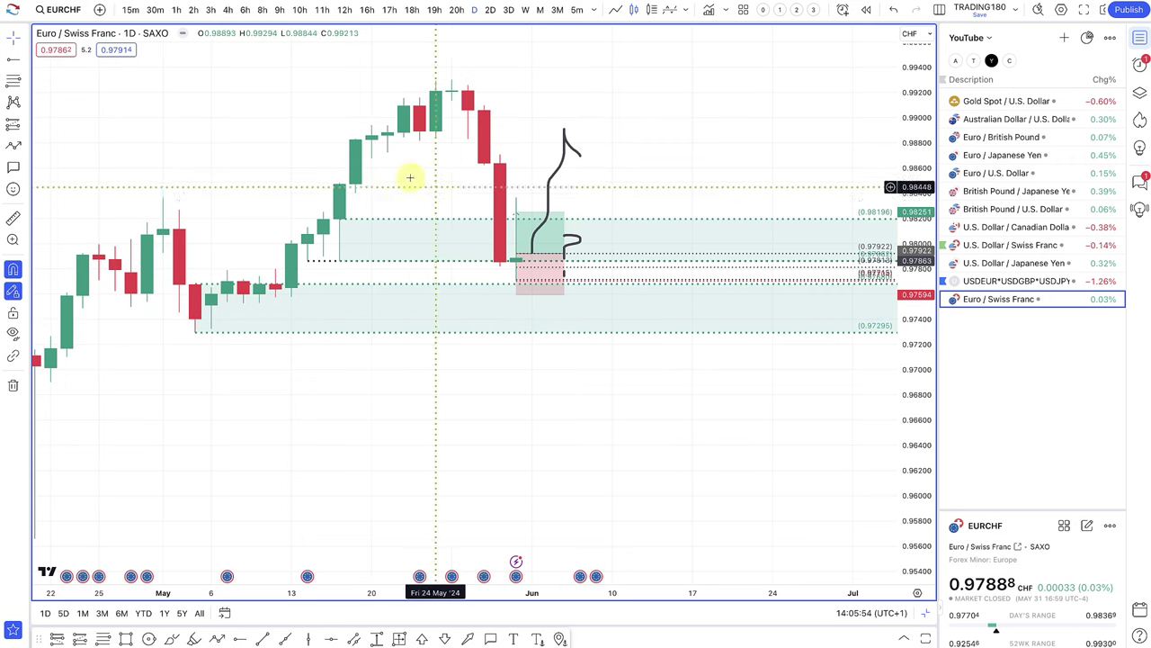
- Show EURCHF on the 1-hour timeframe and review the recent drop against both demand zones and the drawn arrow
left_click(178, 10)
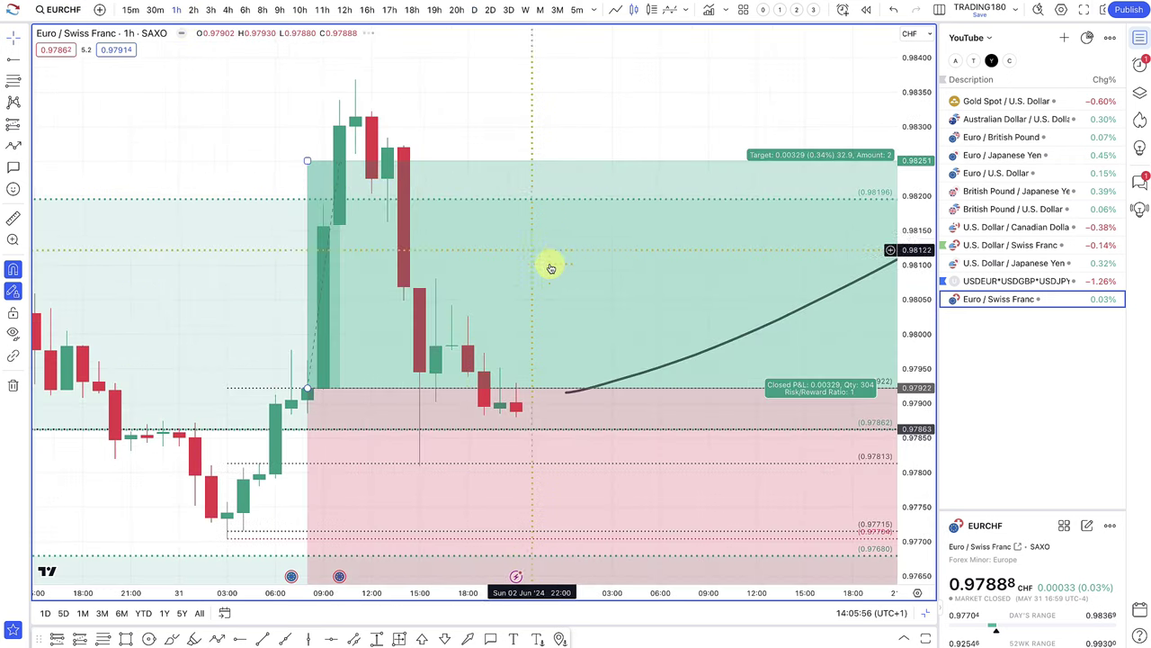
scroll(549, 264, "down", 10)
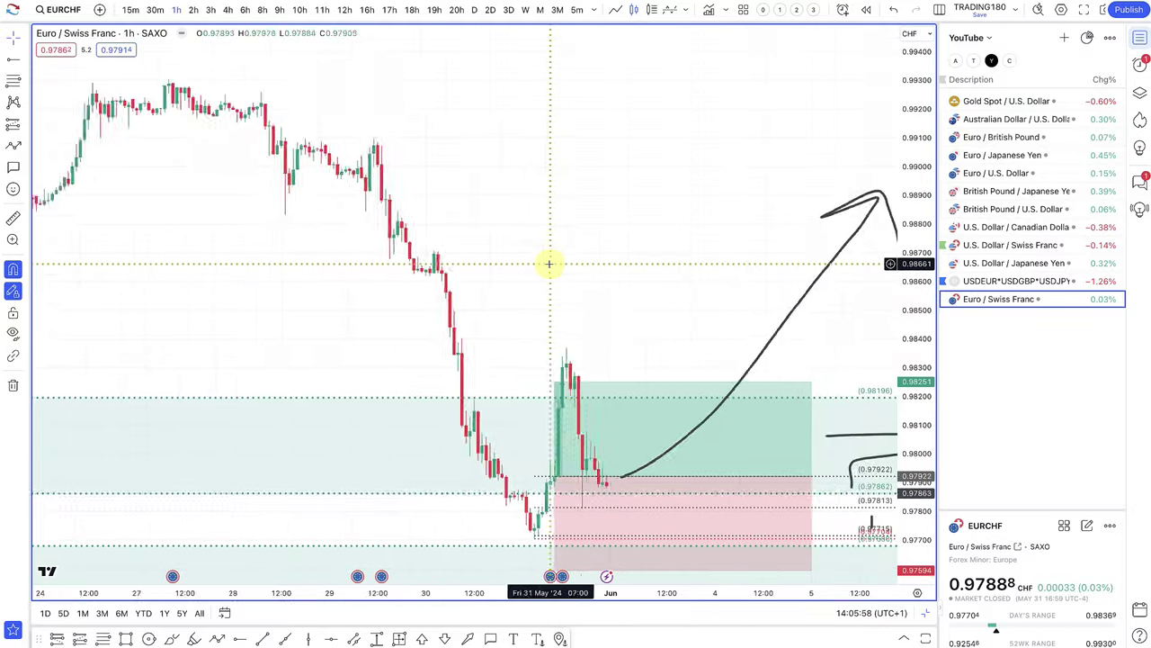
scroll(549, 264, "down", 3)
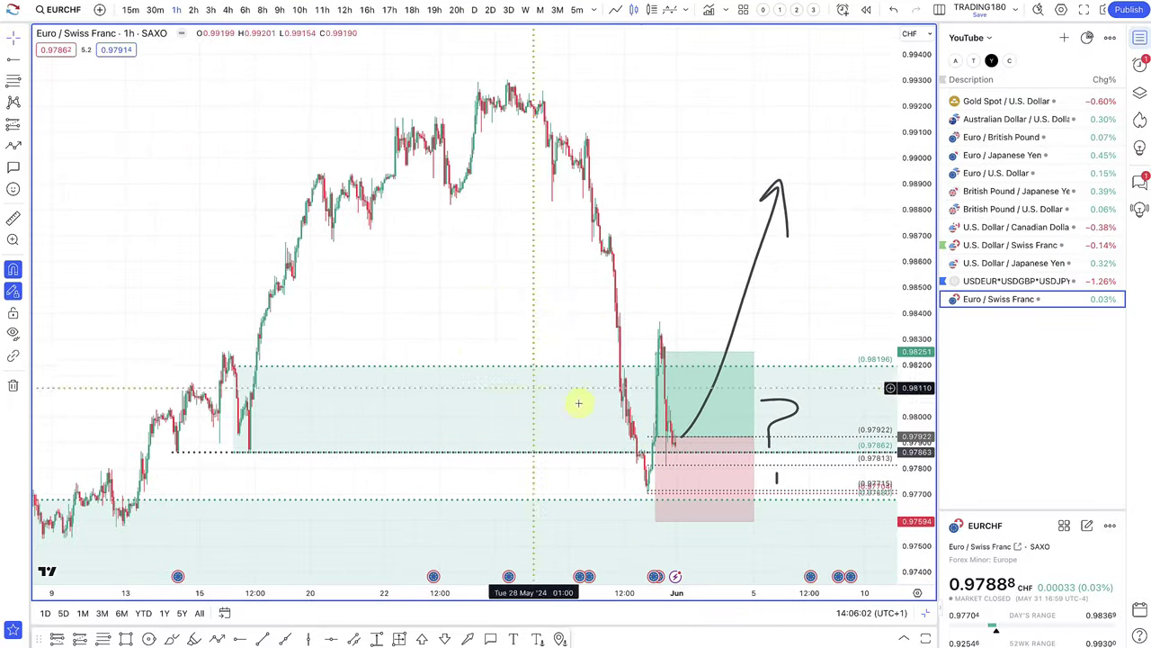
scroll(683, 429, "down", 2)
scroll(684, 430, "down", 2)
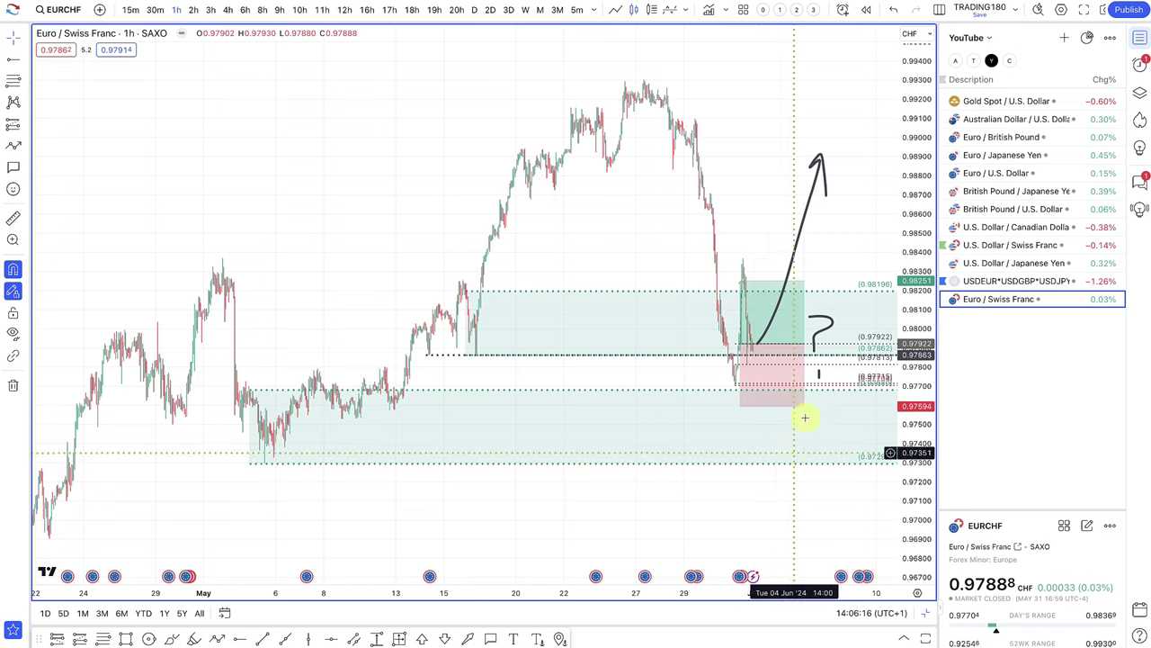
scroll(814, 423, "up", 2)
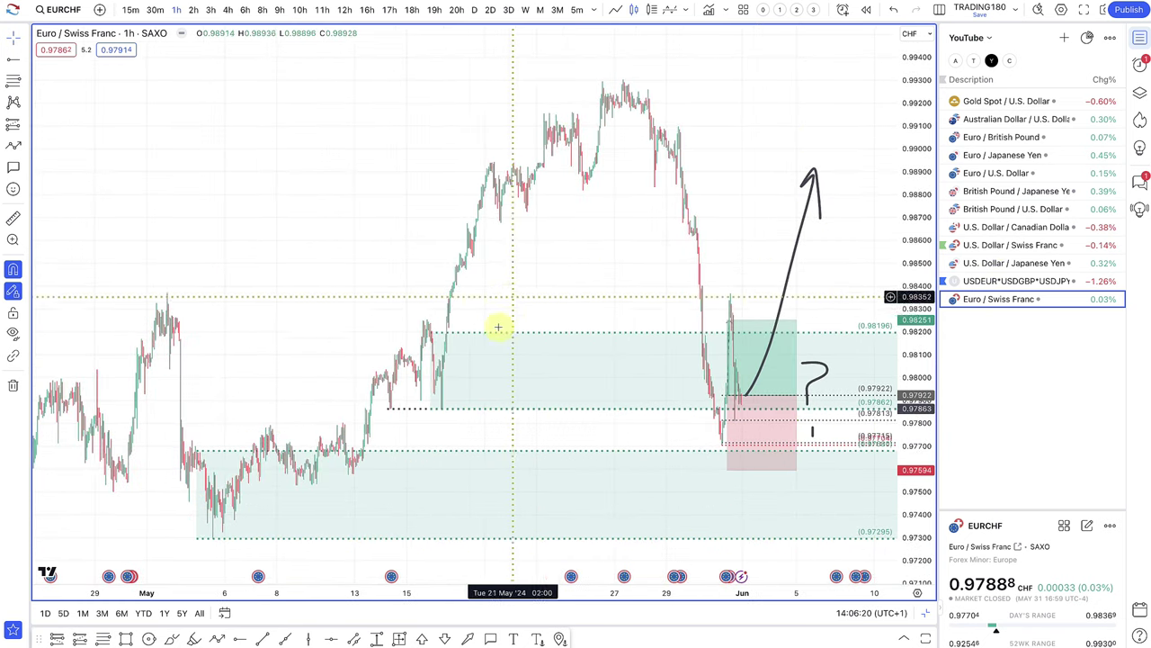
- Open Gold Spot / U.S. Dollar on the daily timeframe and draw a demand zone on the 24 May candle from 2,334.11 to 2,325.26
left_click(1023, 101)
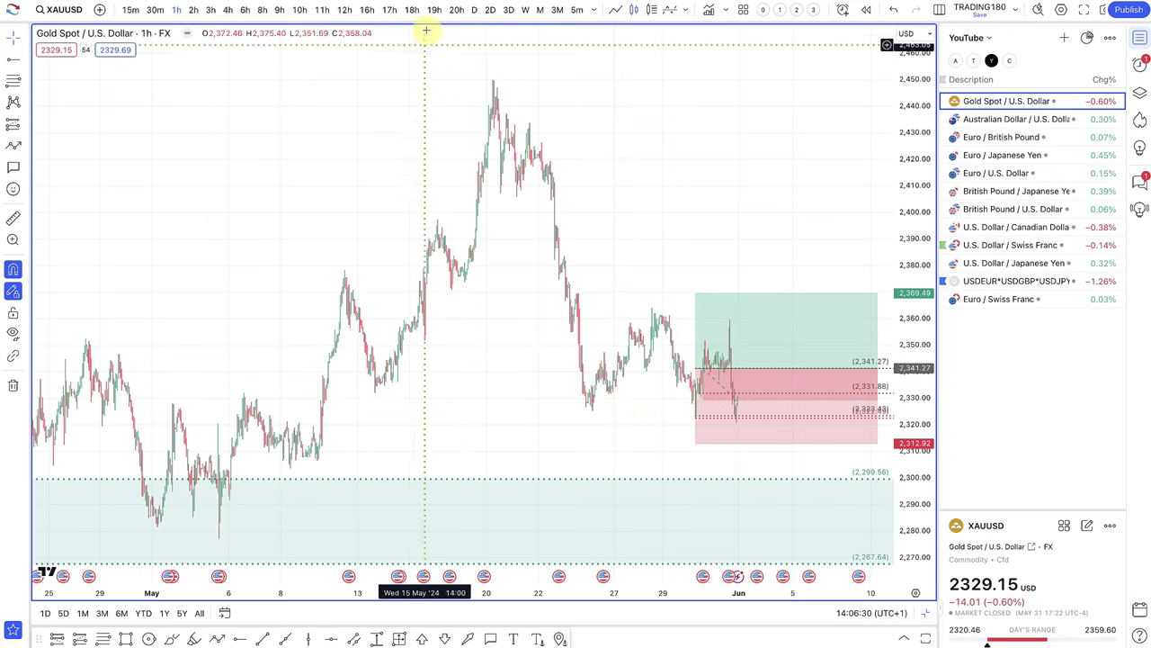
left_click(478, 10)
scroll(643, 206, "up", 5)
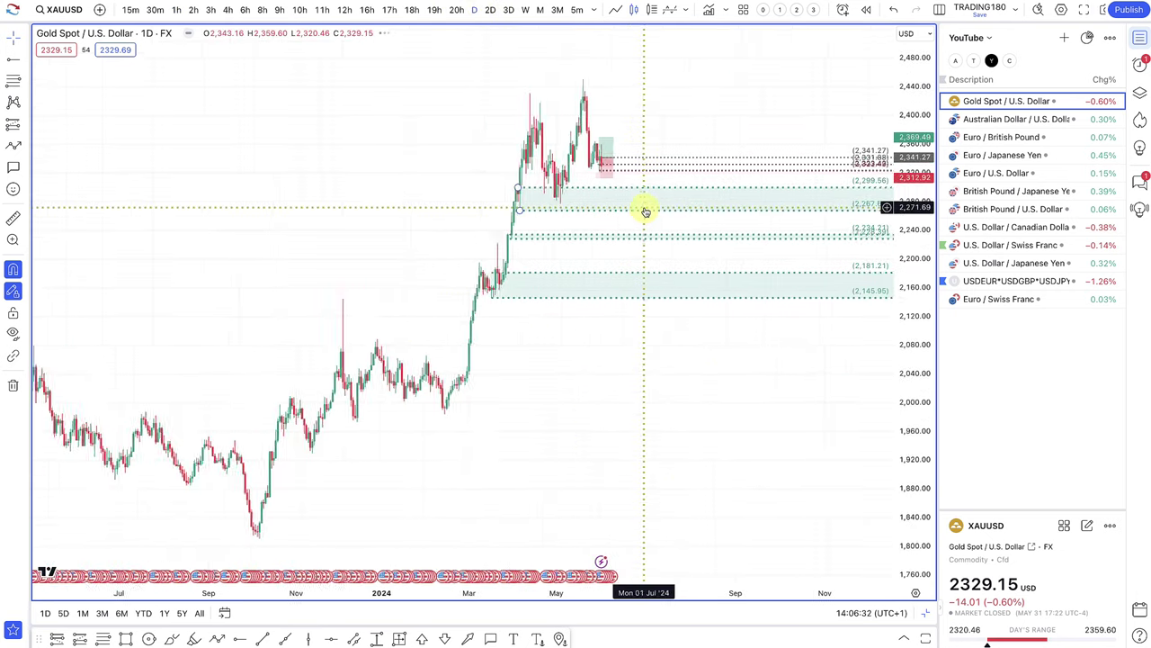
scroll(648, 211, "up", 8)
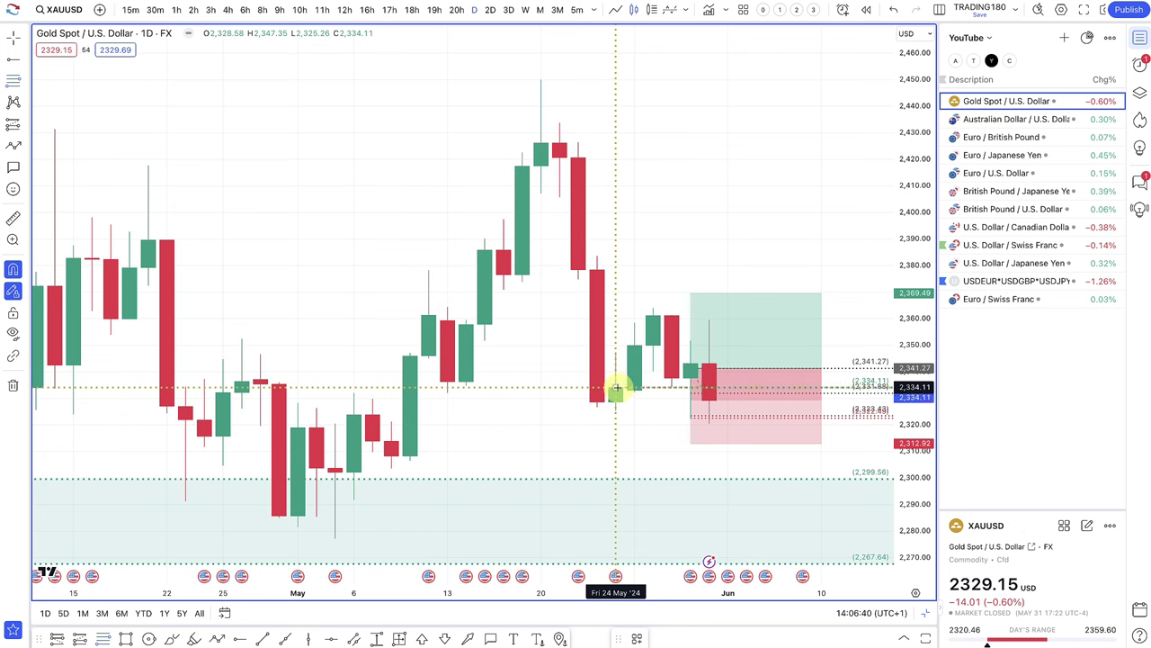
mouse_move(617, 388)
left_mouse_down()
mouse_move(595, 410)
mouse_move(611, 415)
left_mouse_up()
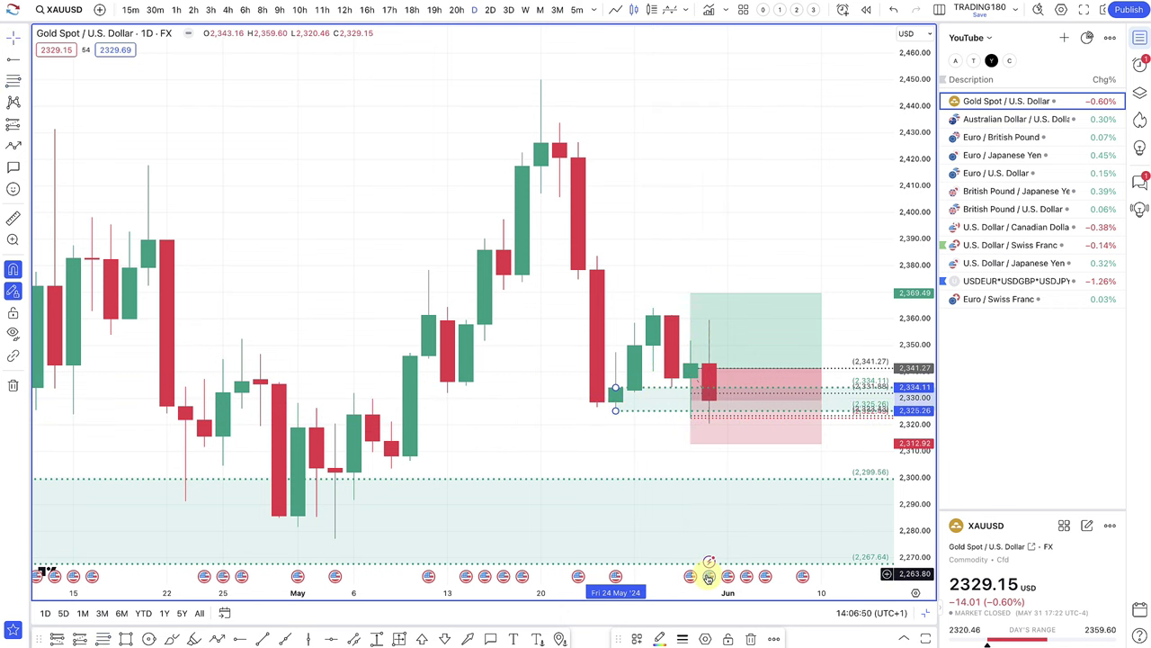
mouse_move(709, 579)
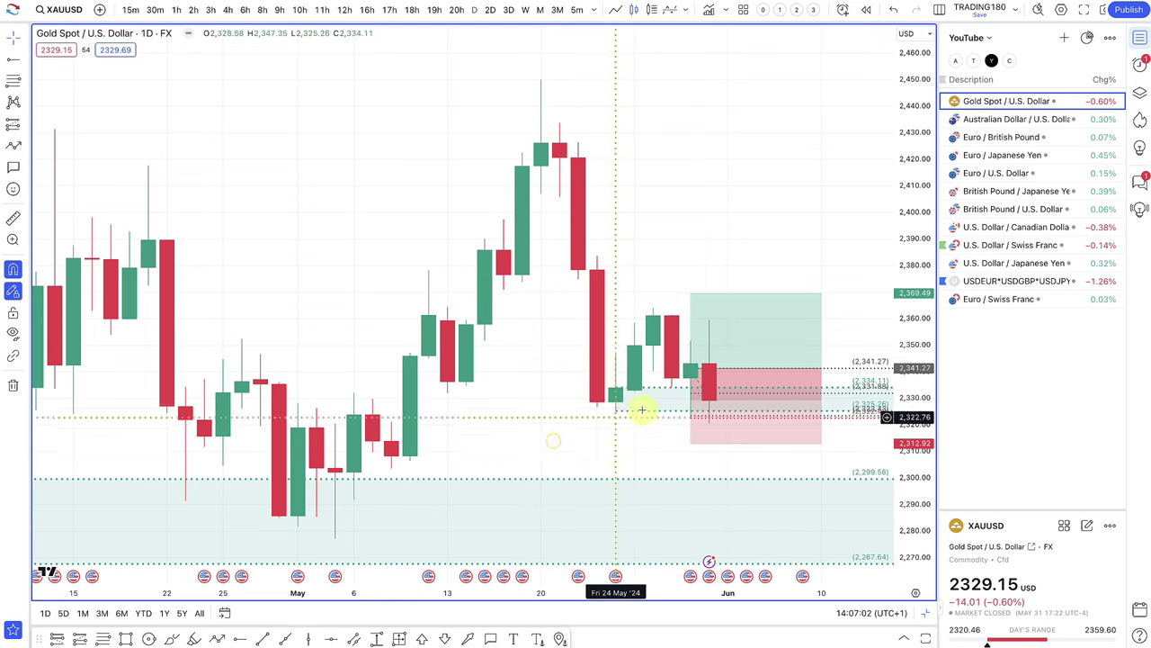
- Examine how gold reacts at the 24 May demand zone on the 1-hour and 8-hour timeframes
left_click(177, 10)
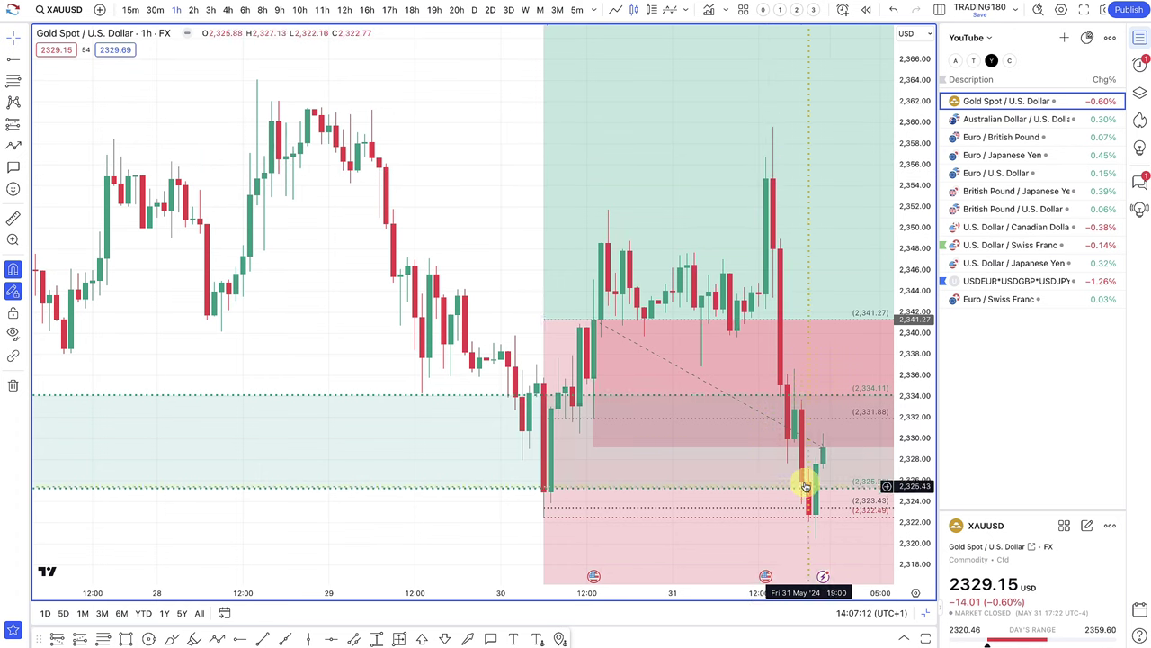
scroll(733, 450, "down", 5)
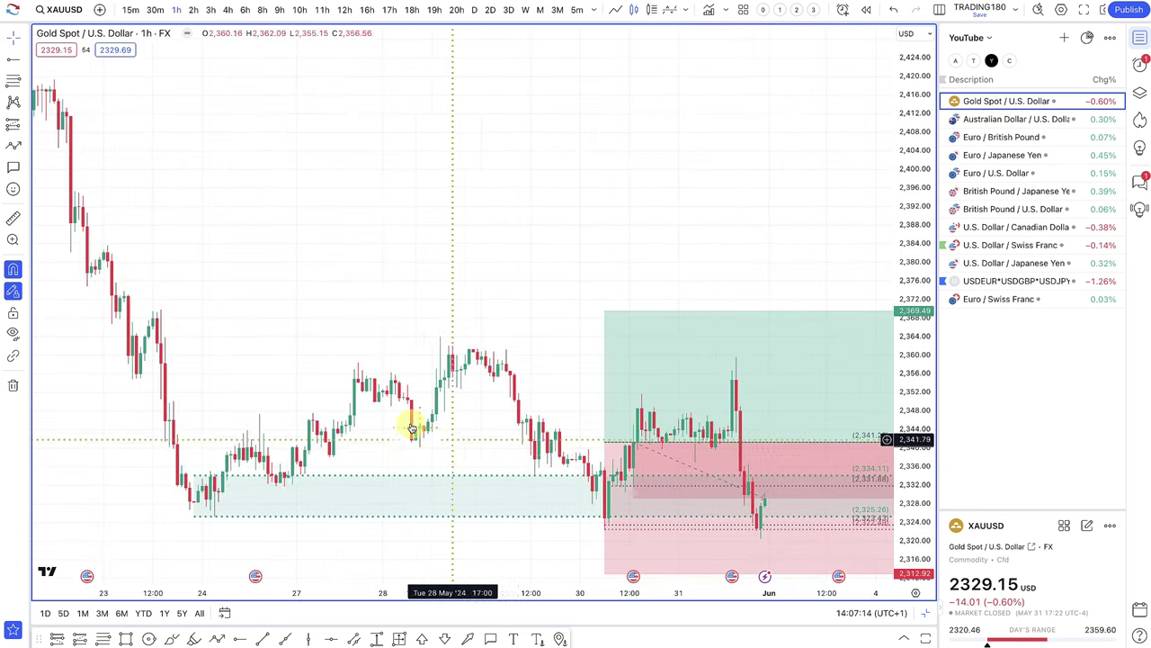
left_click(260, 11)
scroll(581, 165, "up", 5)
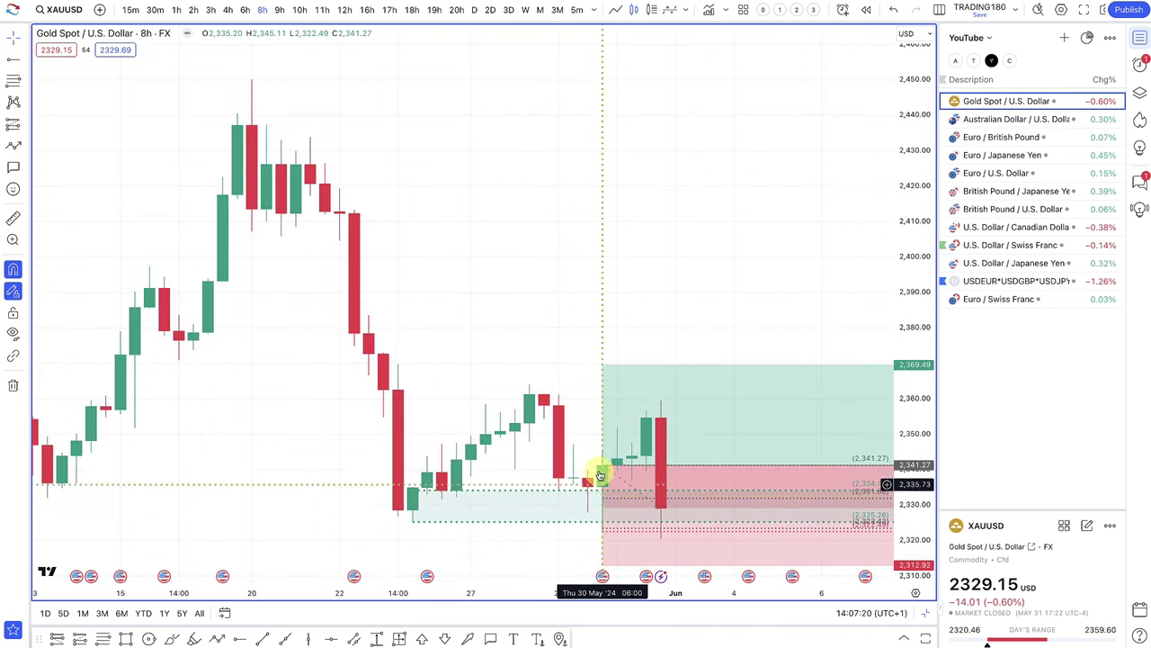
left_click_drag(597, 512, 609, 526)
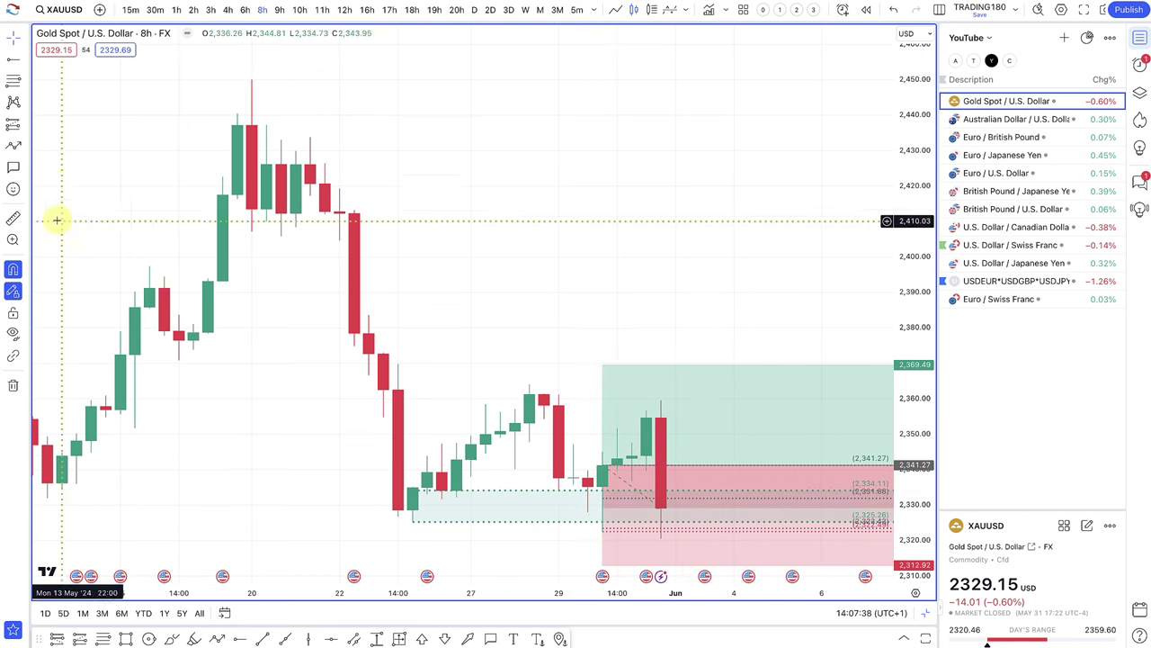
- Brush a falling wave with a circle around its low above the 8-hour gold candles, and delete the sketch
left_click(172, 639)
mouse_move(428, 105)
left_mouse_down()
mouse_move(588, 273)
mouse_move(581, 244)
mouse_move(562, 231)
left_mouse_up()
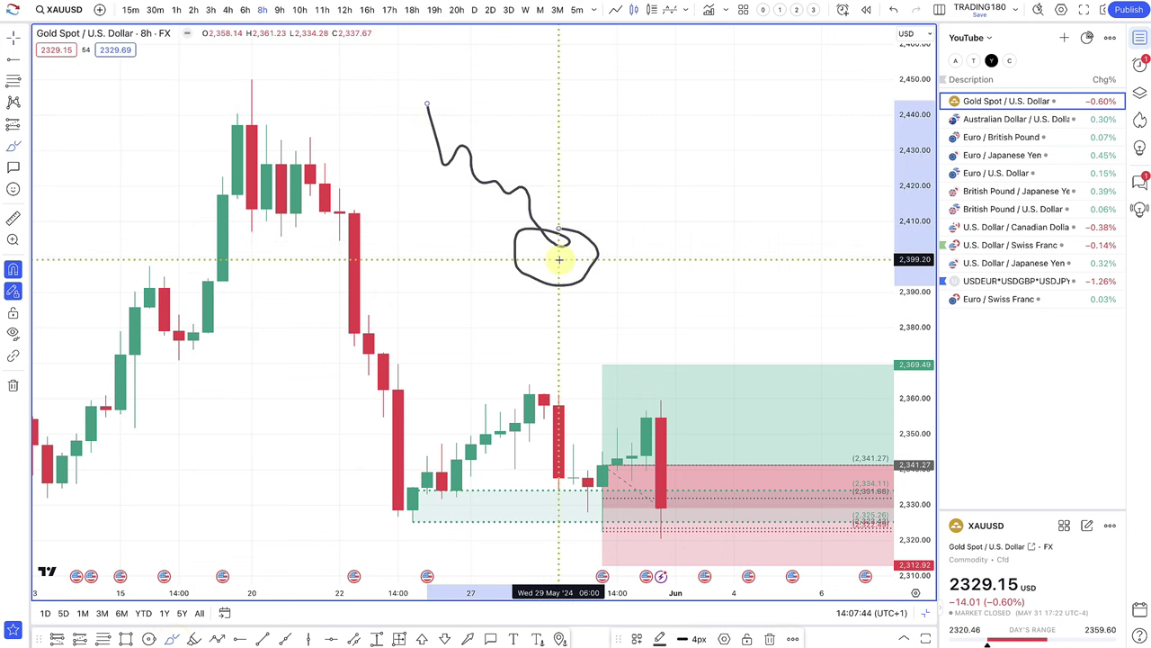
key("Delete")
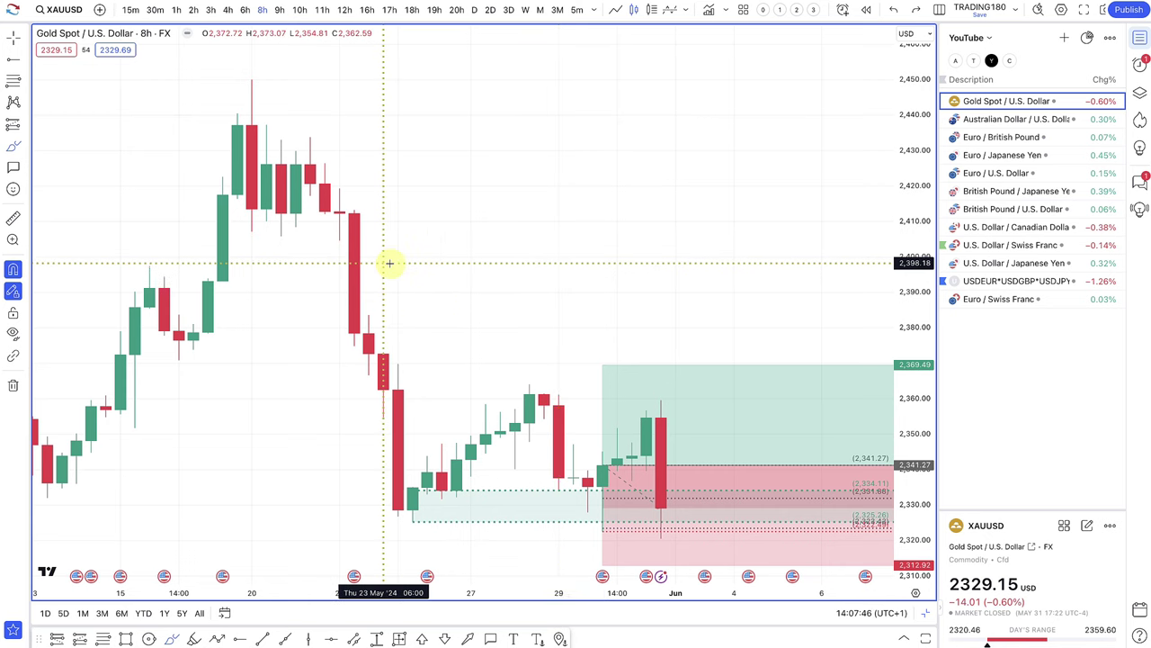
- Brush a rising wave from about 2,398 to 2,451 on the 8-hour gold chart, with a cross near its peak and a pullback ending in an upward arrow
mouse_move(386, 262)
left_mouse_down()
mouse_move(471, 162)
mouse_move(552, 149)
mouse_move(621, 75)
left_mouse_up()
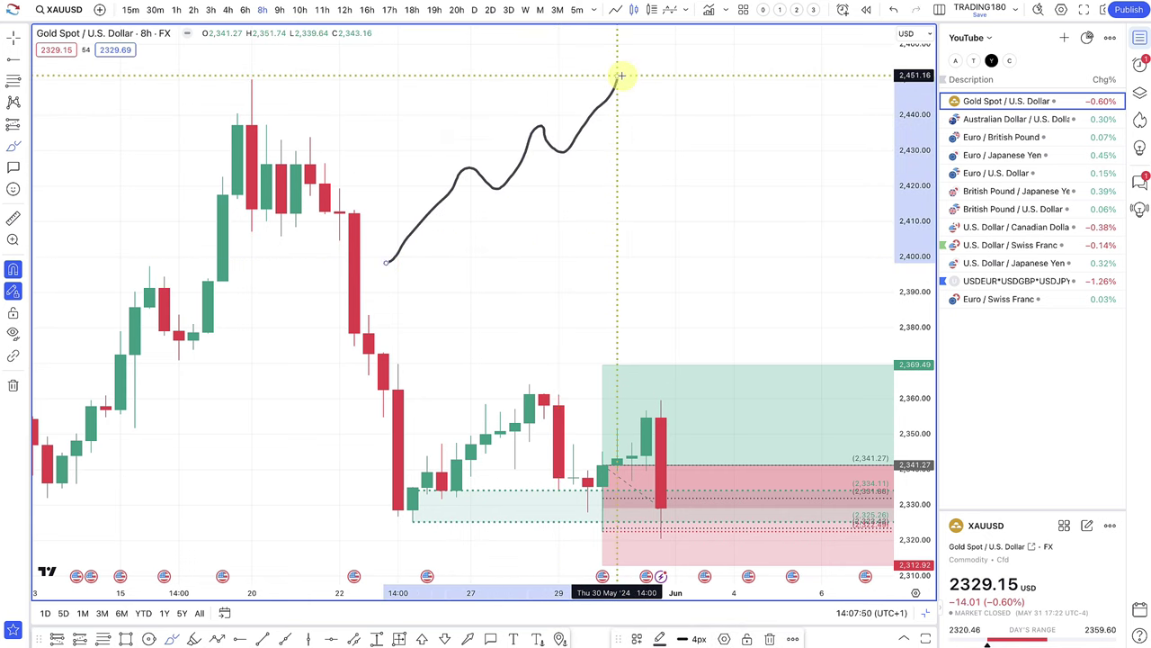
mouse_move(633, 74)
left_mouse_down()
mouse_move(668, 77)
mouse_move(642, 90)
mouse_move(632, 117)
left_mouse_up()
mouse_move(615, 74)
left_mouse_down()
mouse_move(650, 168)
mouse_move(725, 98)
mouse_move(726, 126)
left_mouse_up()
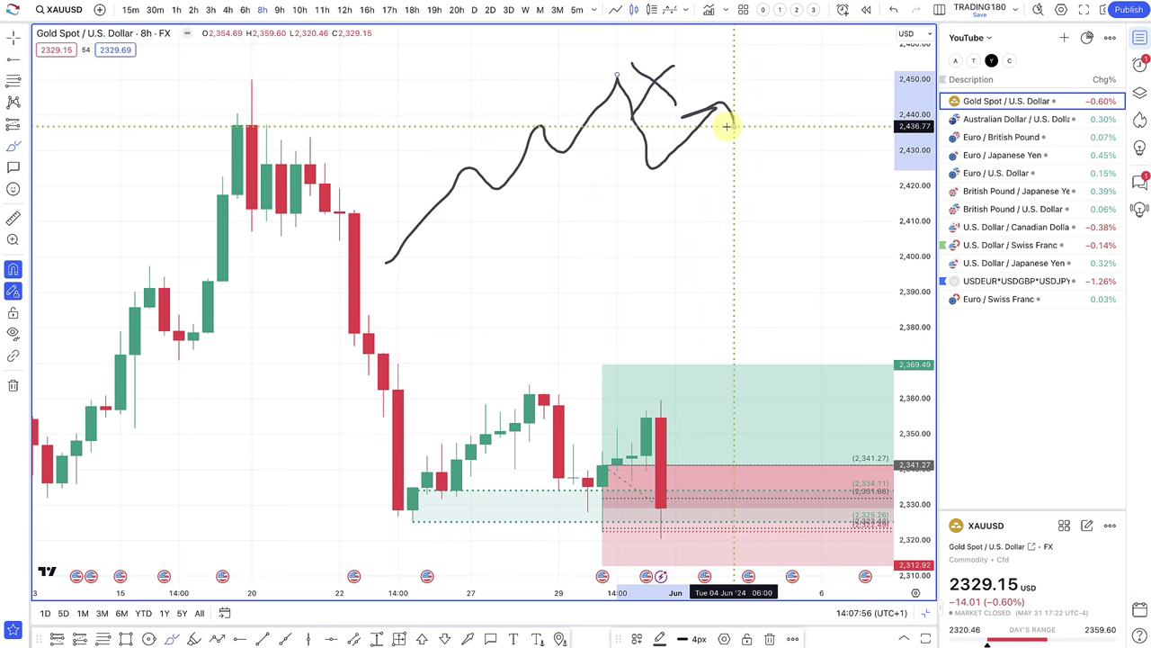
- Undo the brushed rising wave and its pullback arrow above the 8-hour gold candles
key("ctrl+z")
key("ctrl+z")
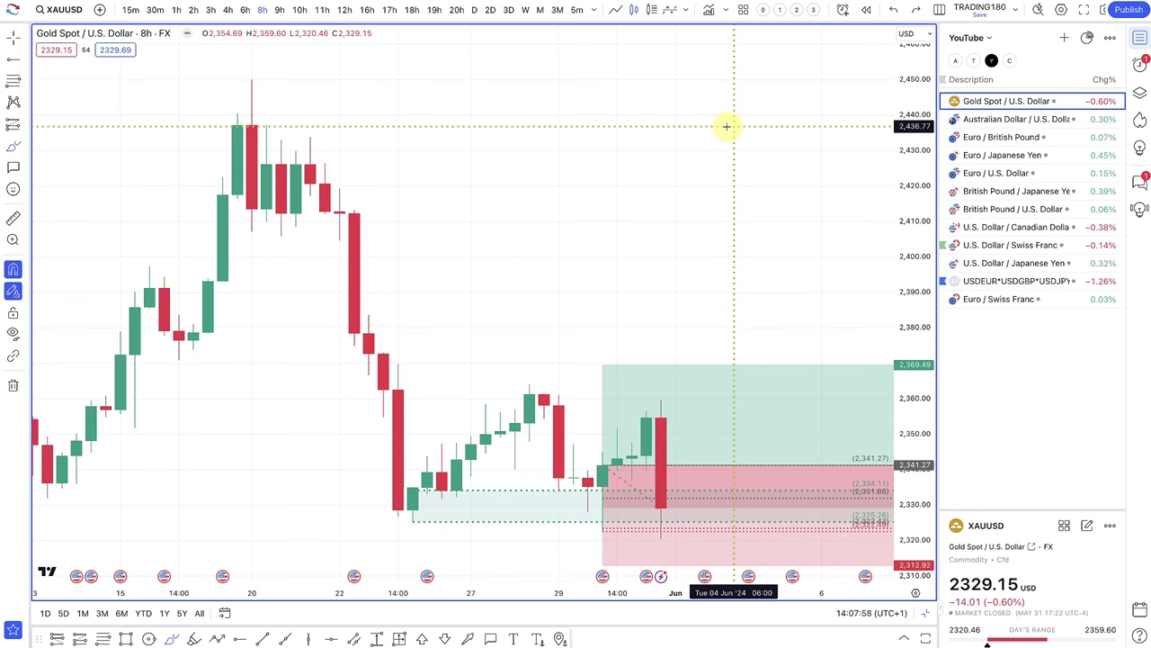
scroll(396, 381, "down", 2)
left_click_drag(395, 380, 541, 293)
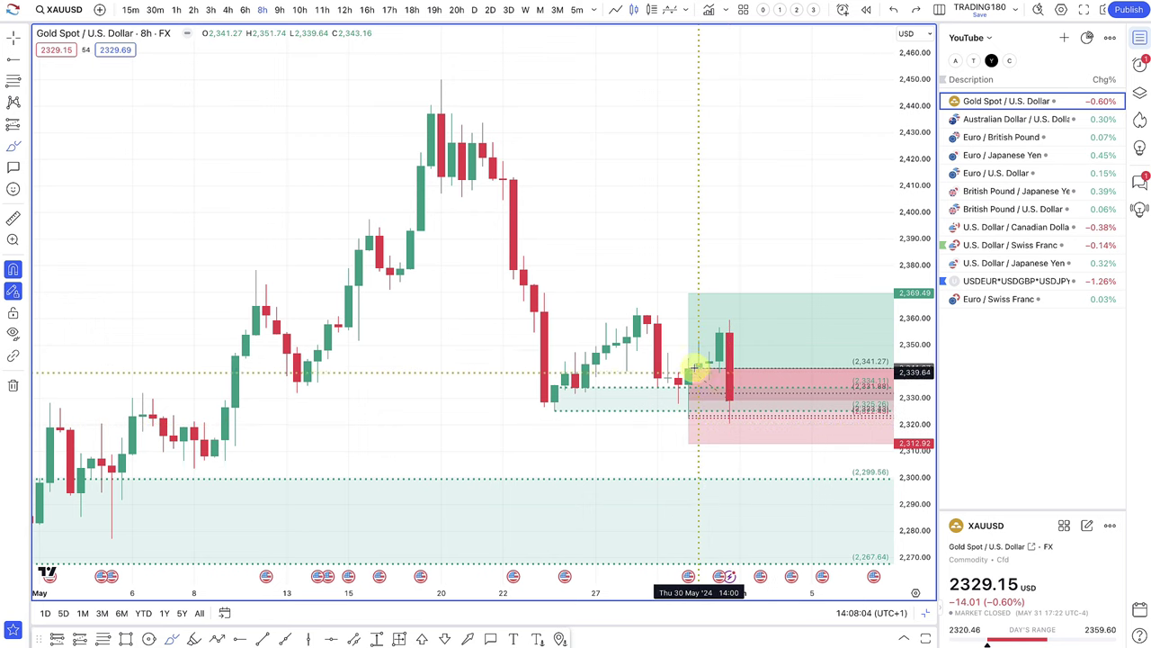
left_click_drag(689, 368, 720, 333)
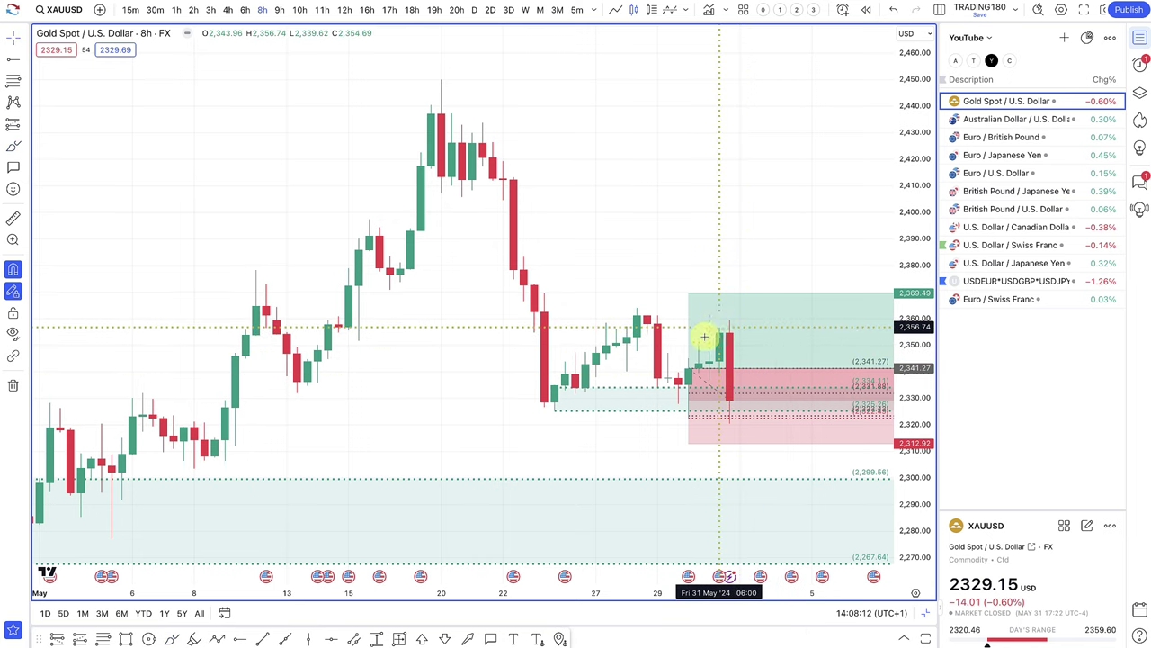
- Move the long position's entry down to 2,323.44 and its target to 2,333.87 on the 8-hour gold chart
scroll(663, 385, "up", 2)
scroll(631, 454, "up", 2)
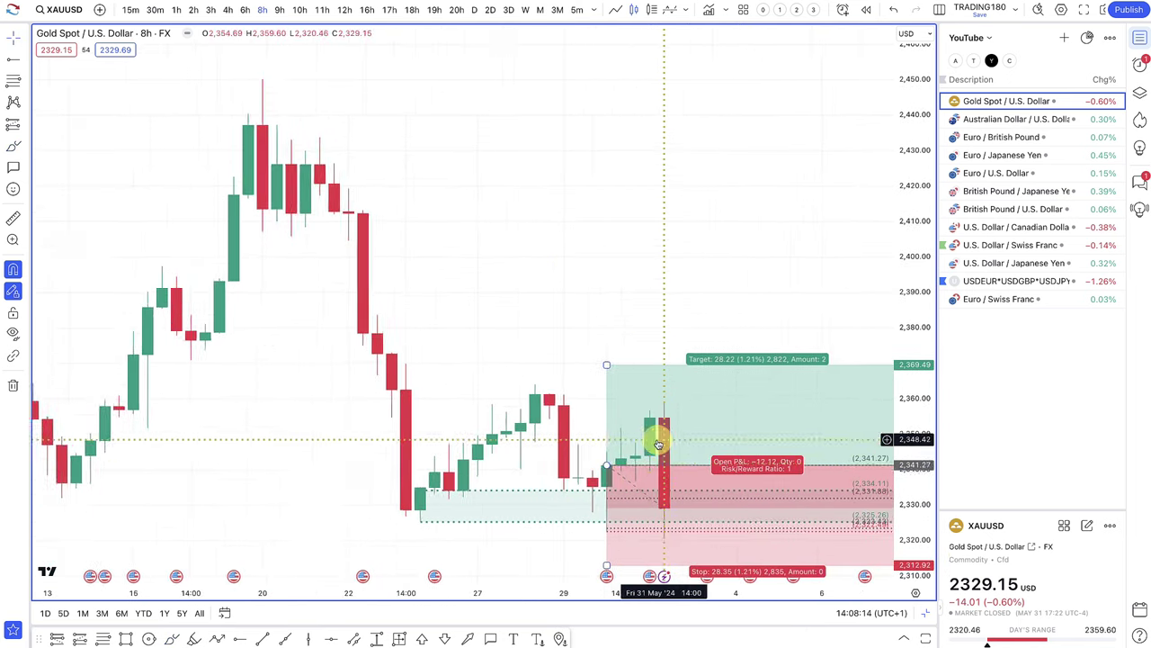
left_click(568, 499)
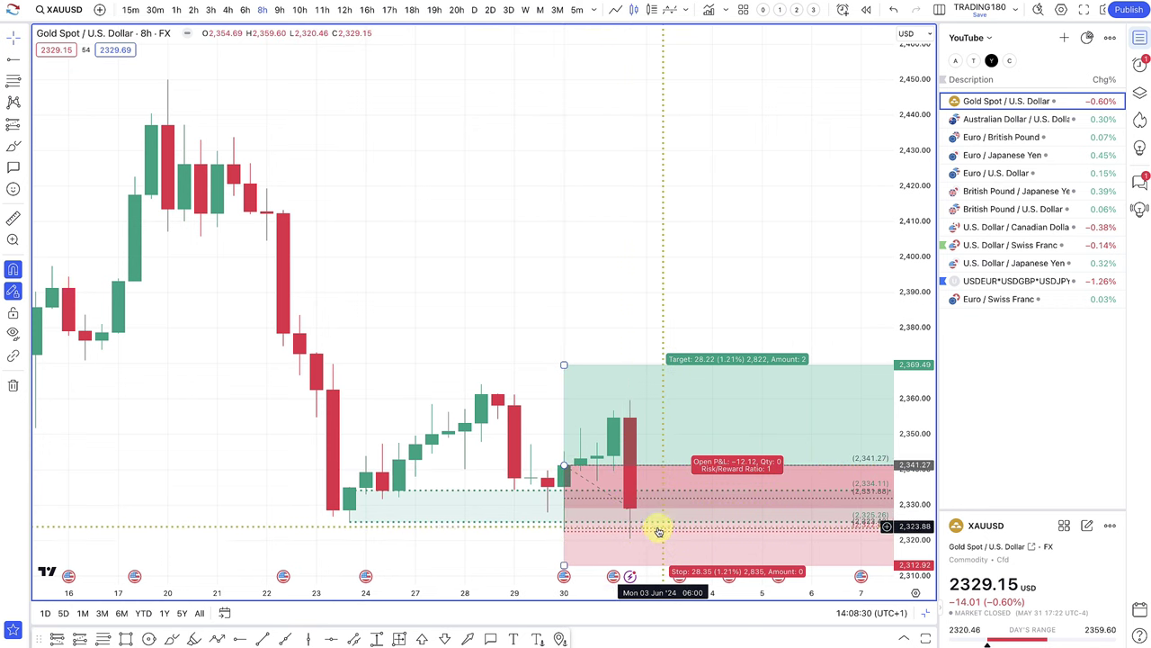
scroll(665, 508, "up", 2)
scroll(664, 508, "up", 1)
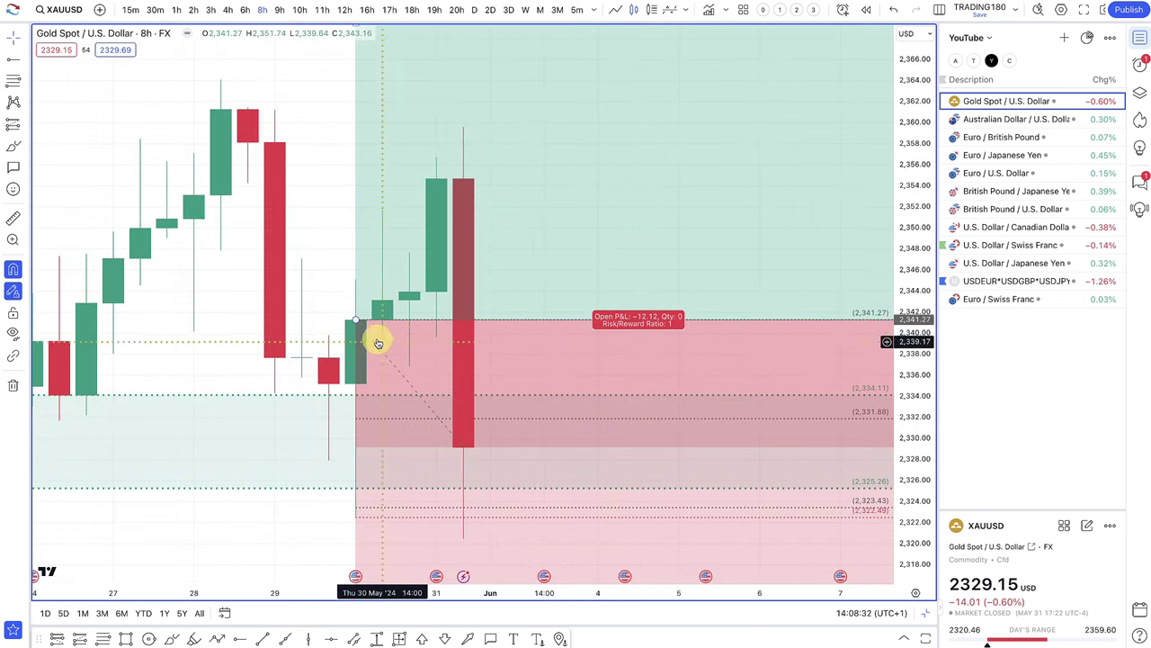
left_click_drag(355, 322, 387, 510)
scroll(443, 514, "down", 5)
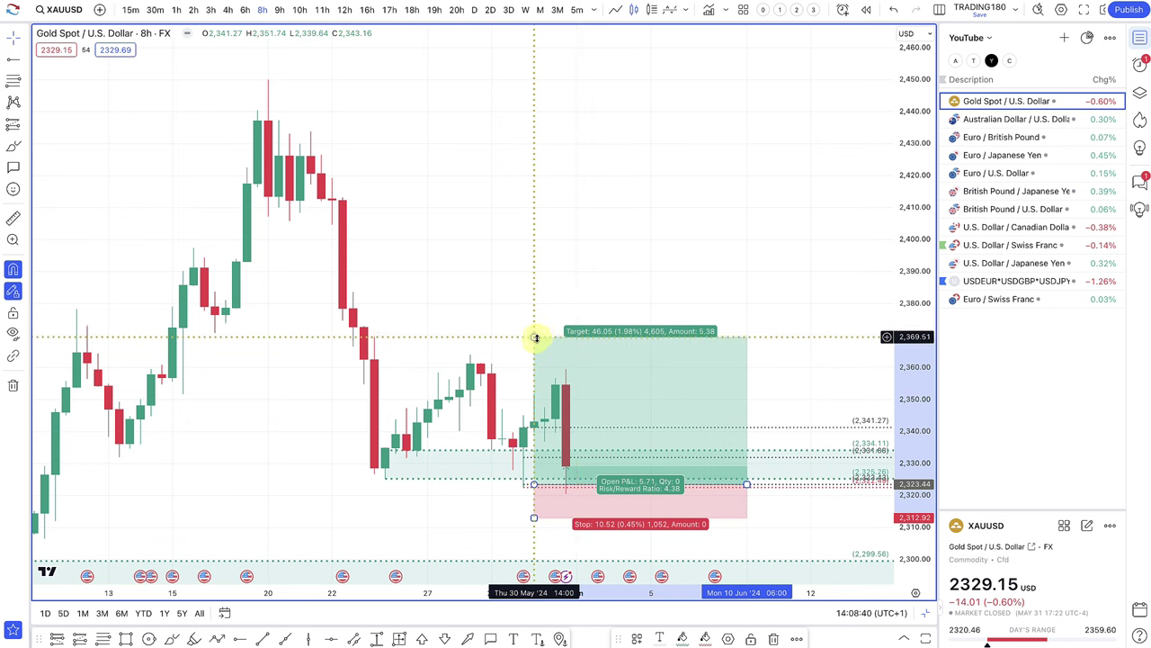
left_click_drag(534, 339, 624, 452)
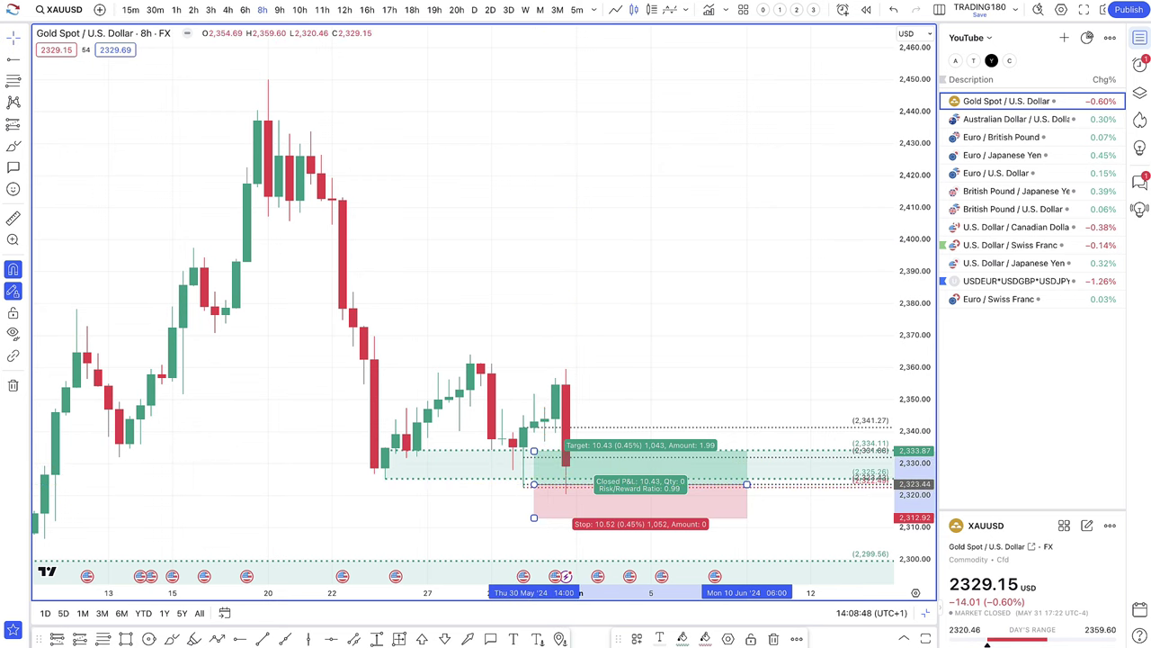
- On the 1-hour gold chart, set the long position's entry to 2,331.81 and its target to 2,350.74
left_click(171, 11)
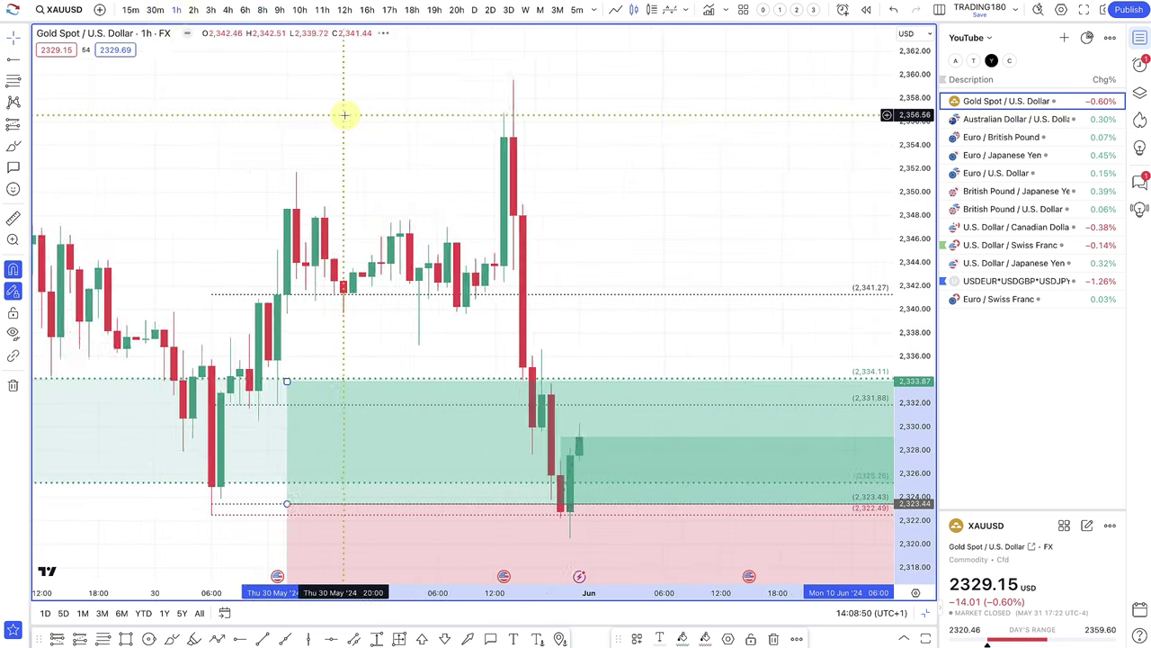
scroll(493, 387, "down", 2)
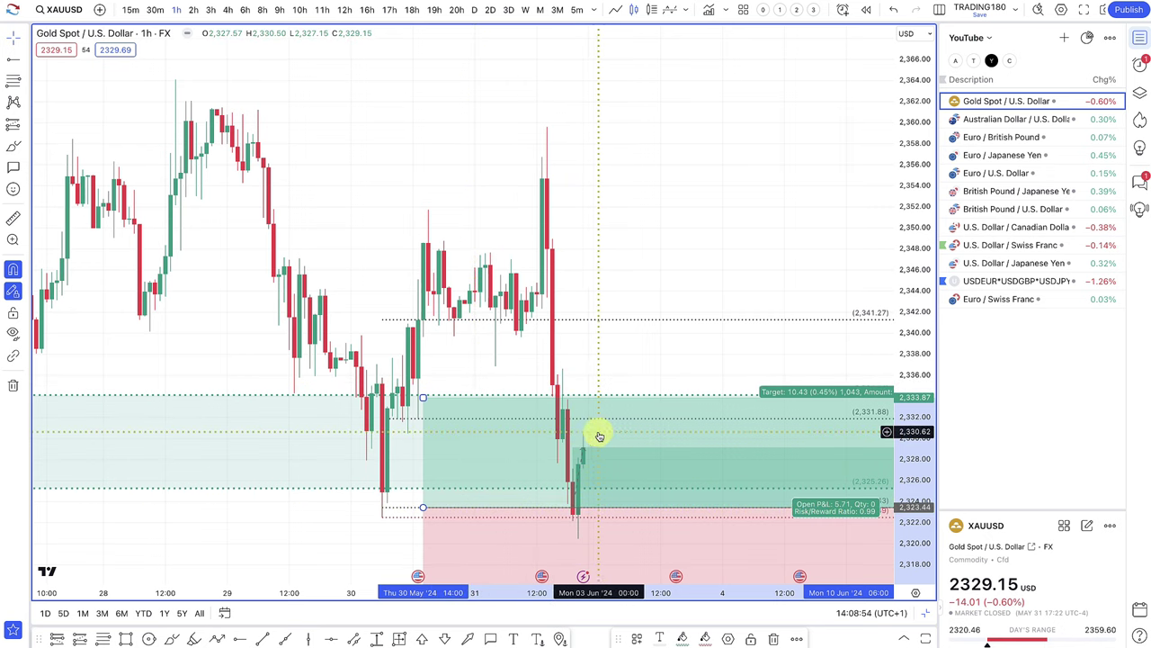
scroll(582, 439, "down", 2)
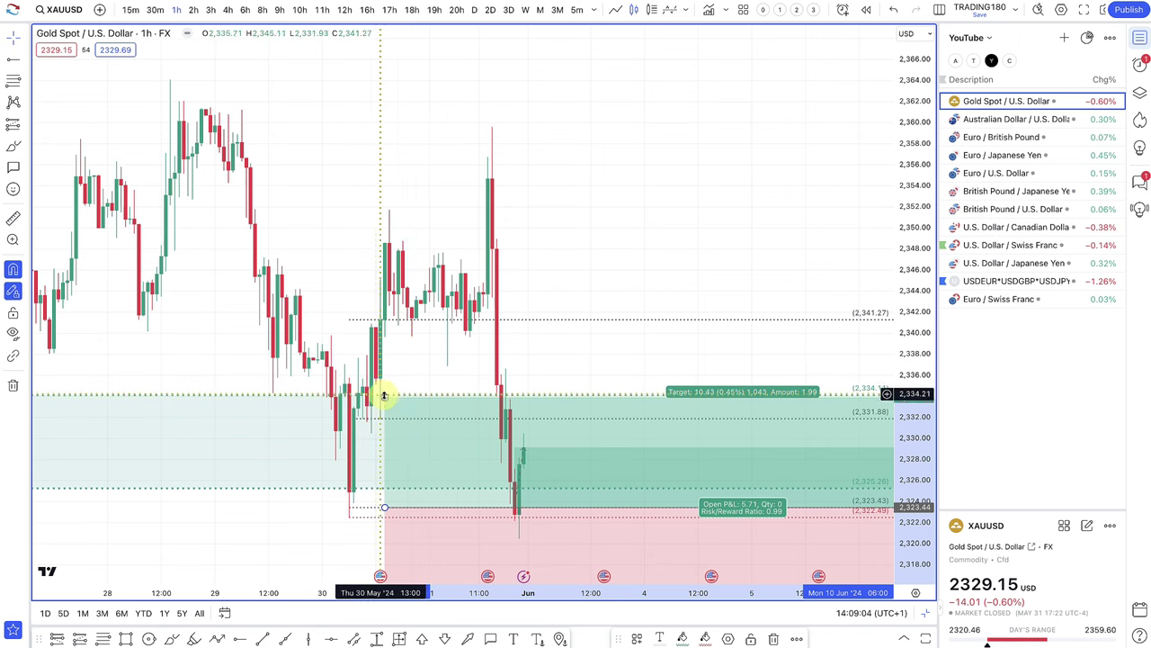
left_click_drag(385, 389, 384, 154)
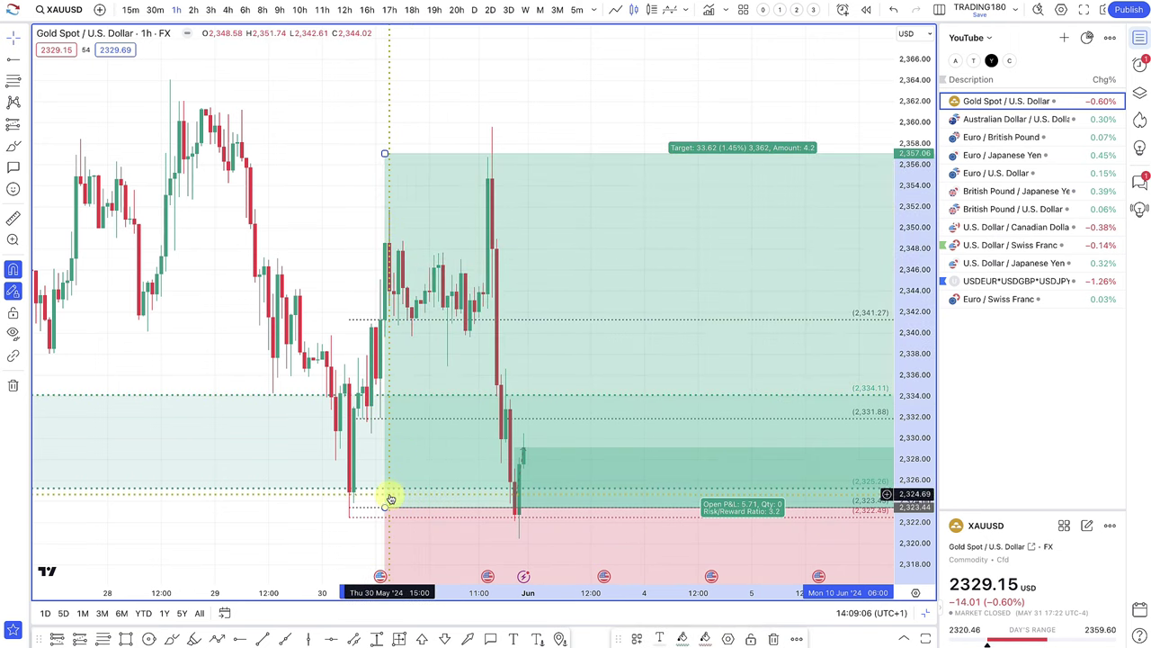
left_click_drag(391, 467, 390, 423)
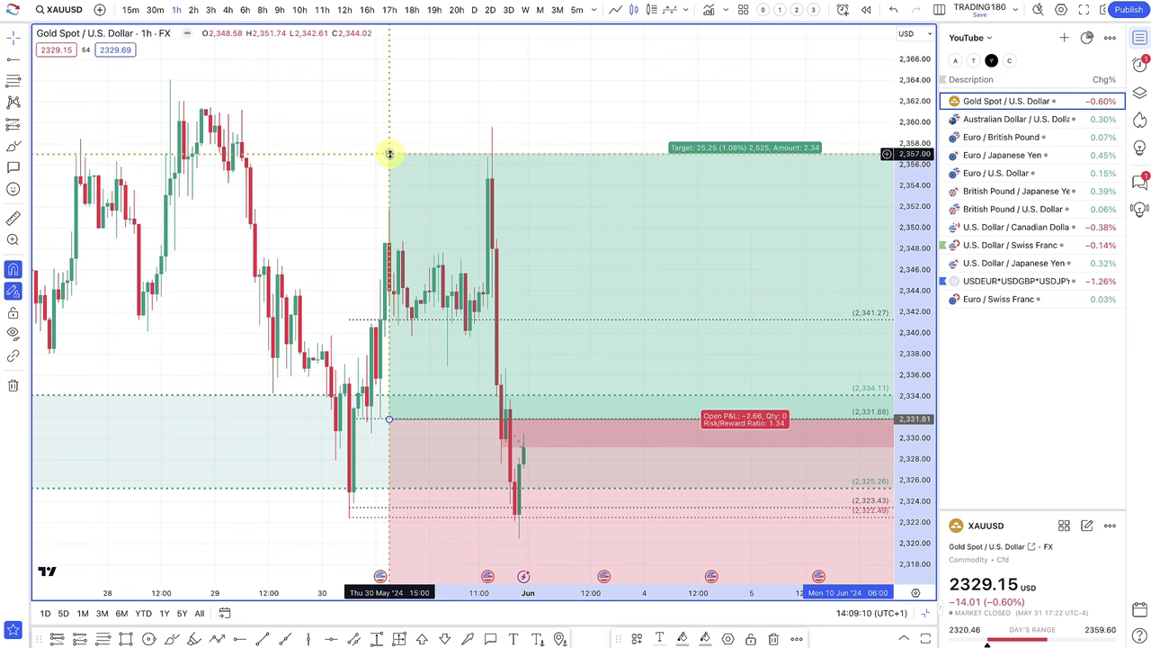
left_click_drag(390, 154, 577, 220)
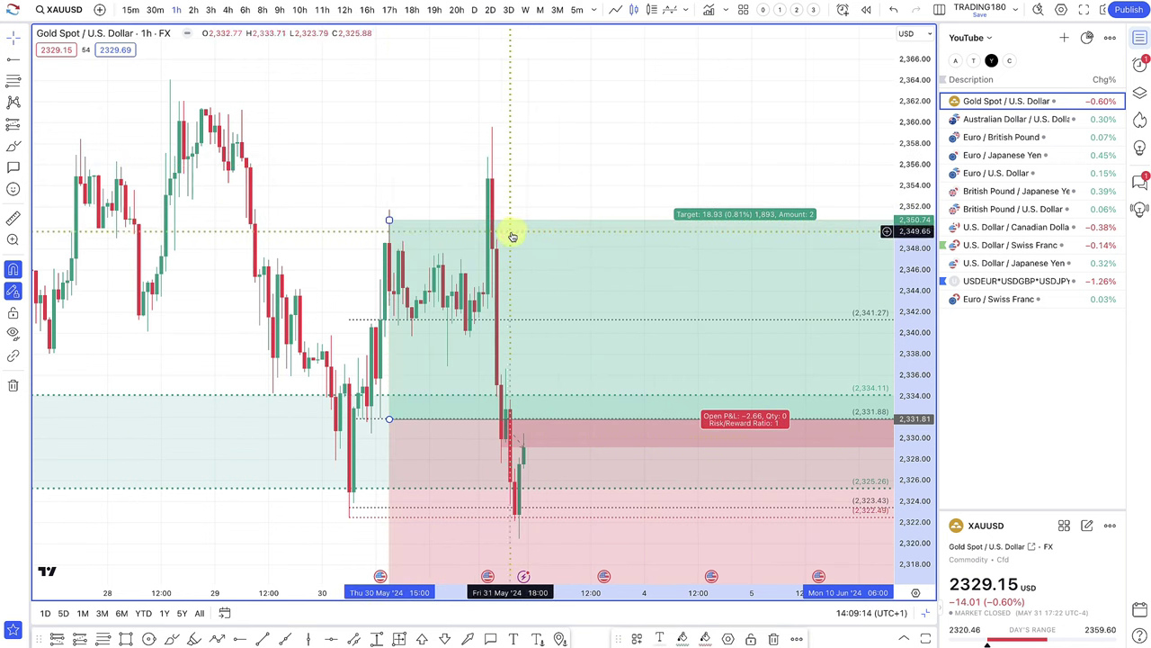
- Raise the long position's target to 2,386.99 and its entry to 2,341.27 on the 1-hour chart
scroll(516, 215, "down", 4)
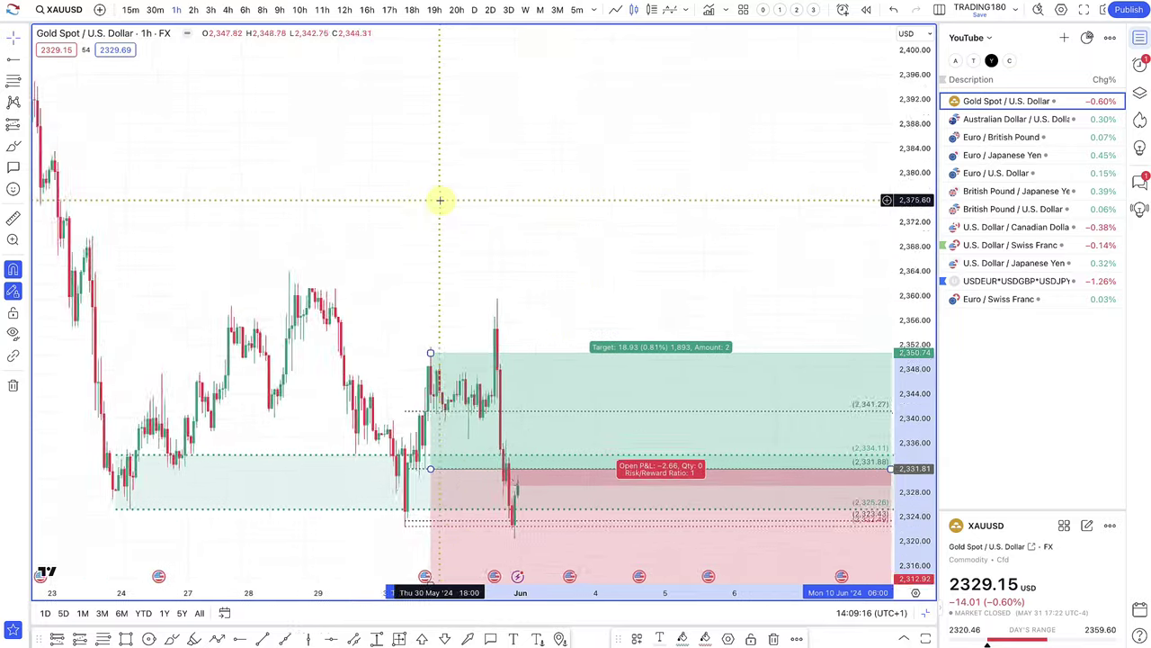
scroll(449, 252, "down", 1)
left_click_drag(408, 396, 407, 229)
left_click_drag(407, 491, 402, 443)
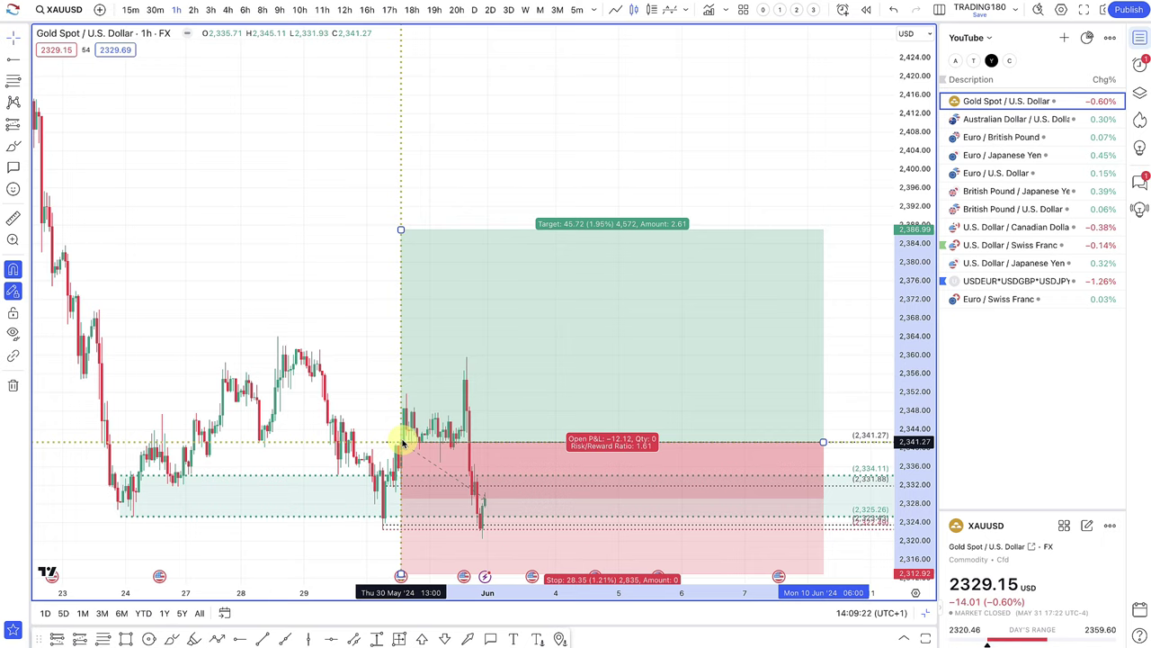
- Extend the long position's target to 2,423.74, and delete the position from the gold chart
scroll(491, 337, "down", 2)
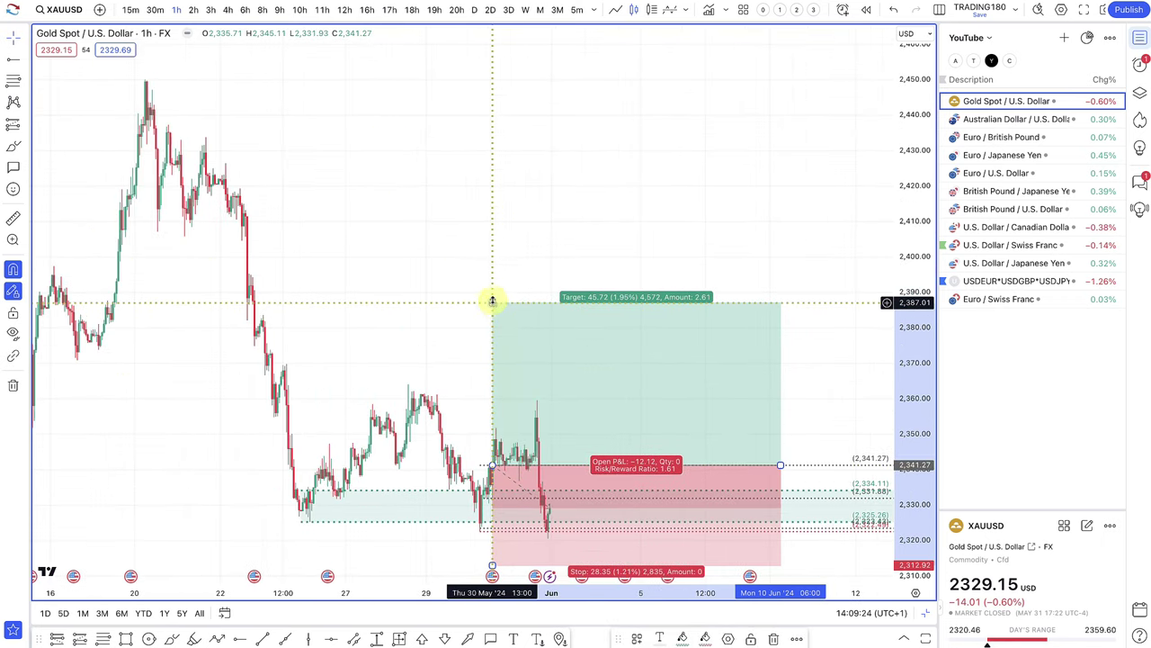
left_click_drag(492, 301, 476, 172)
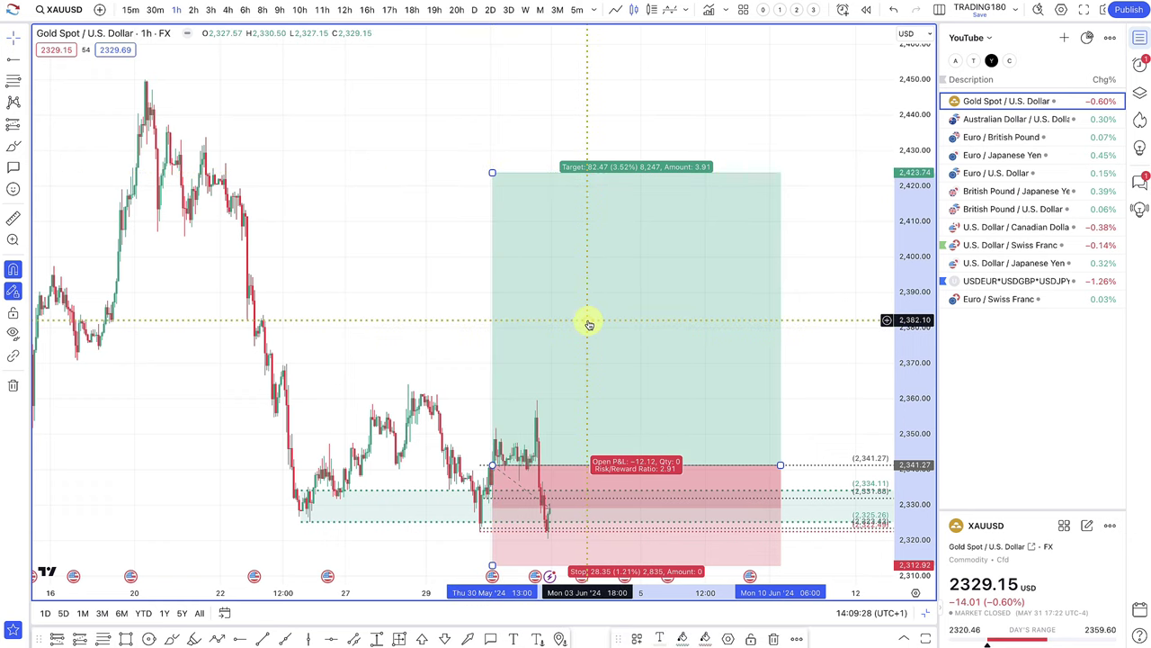
key("Delete")
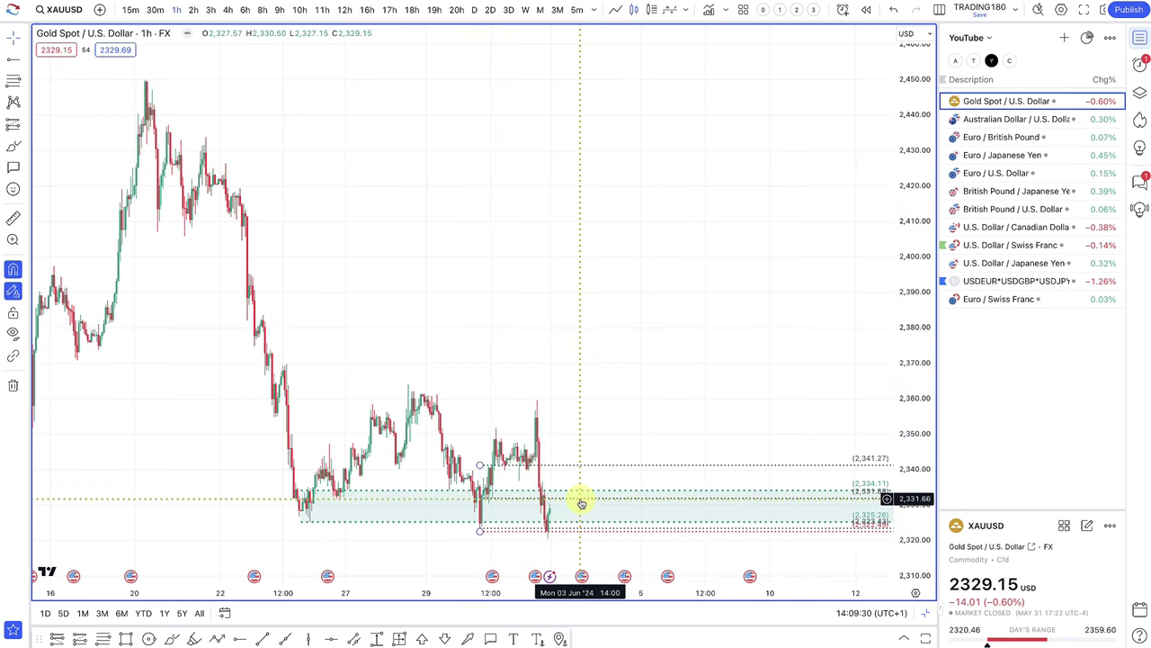
- Return gold to the daily timeframe and raise the upper edge of the 5 April demand zone to 2,313.97
scroll(569, 468, "down", 2)
left_click(474, 10)
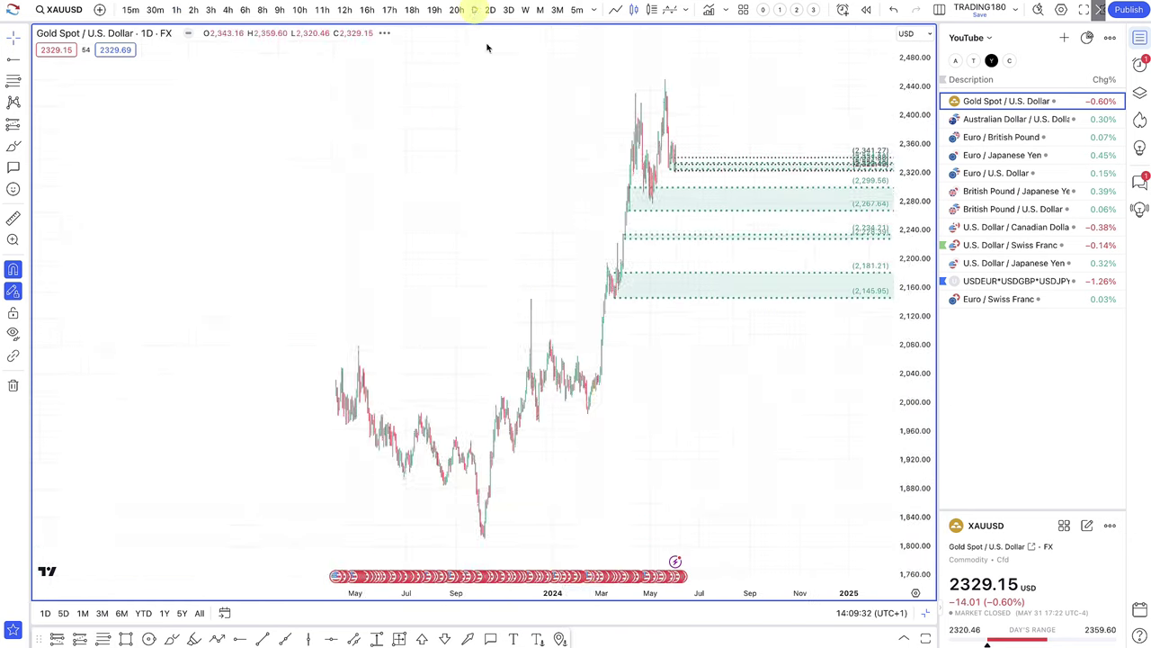
scroll(591, 192, "up", 6)
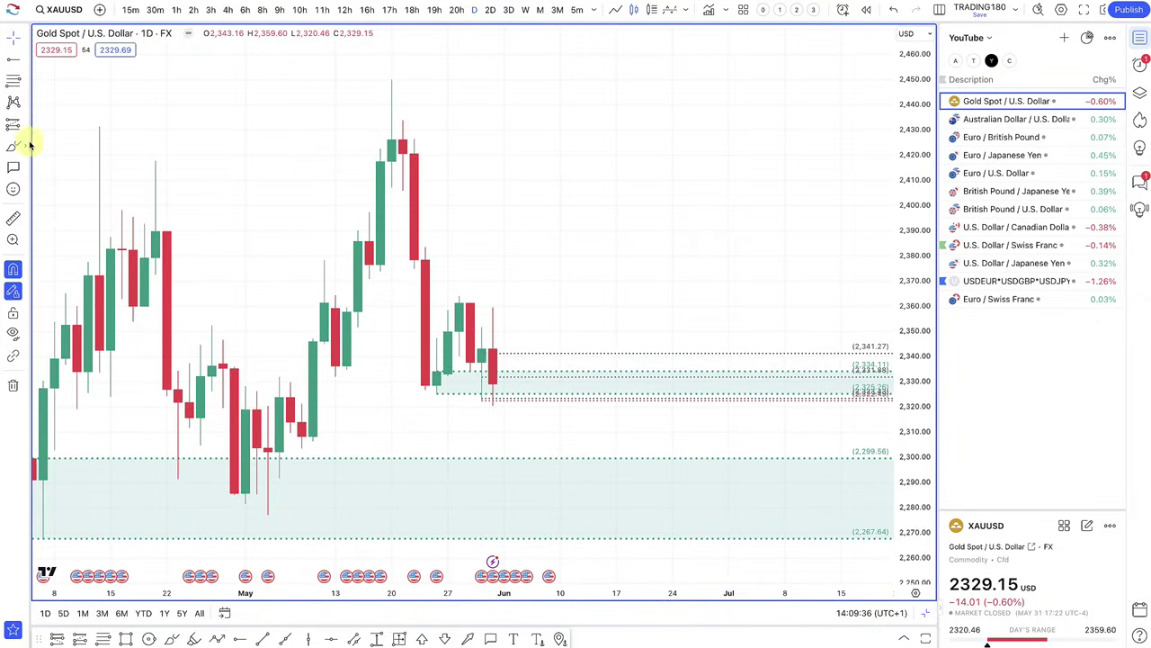
scroll(316, 437, "down", 3)
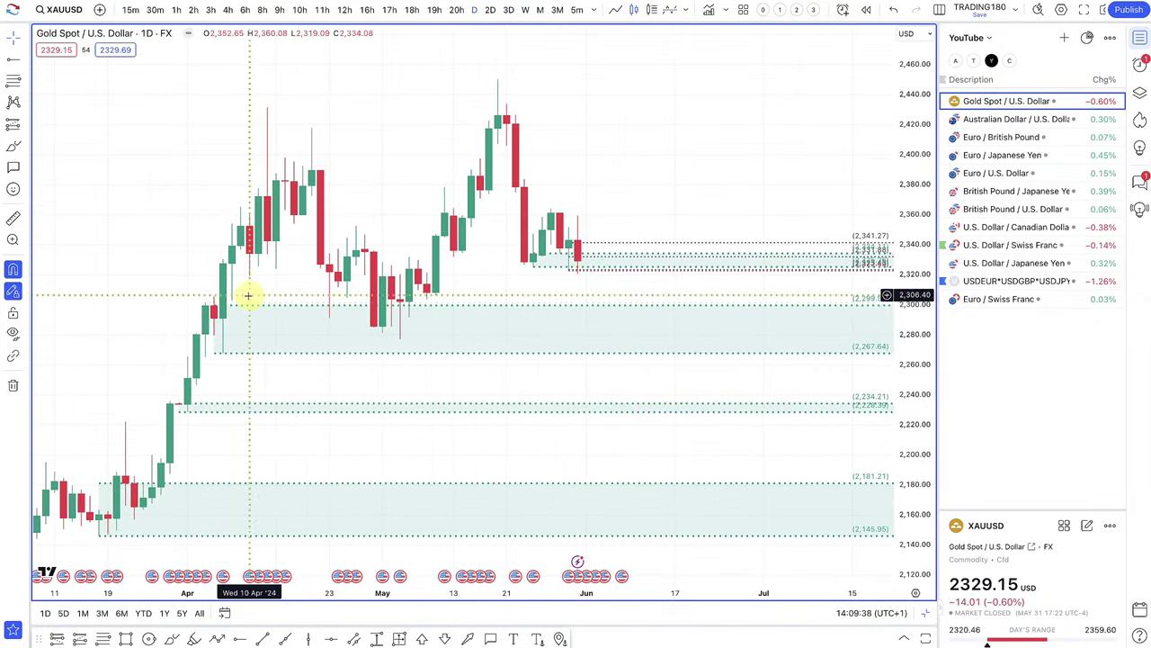
mouse_move(214, 309)
left_mouse_down()
mouse_move(411, 297)
mouse_move(426, 285)
left_mouse_up()
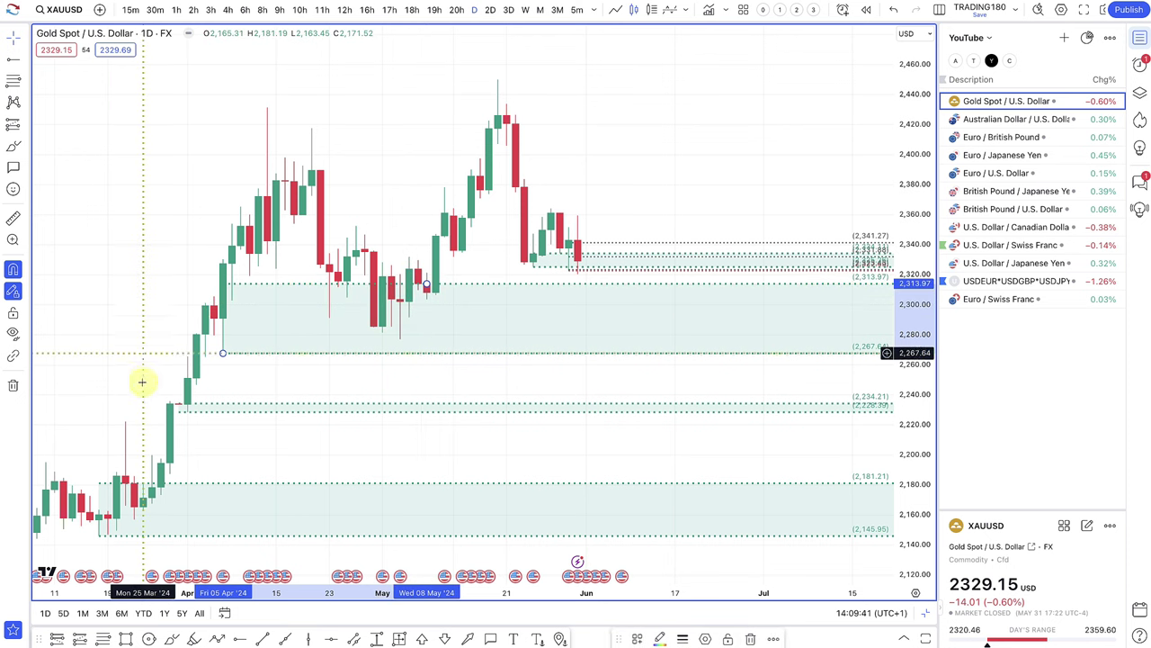
- Draw an arrowed path from the 31 May candle down to about 2,291 on 5 June and up to about 2,422
left_click(217, 636)
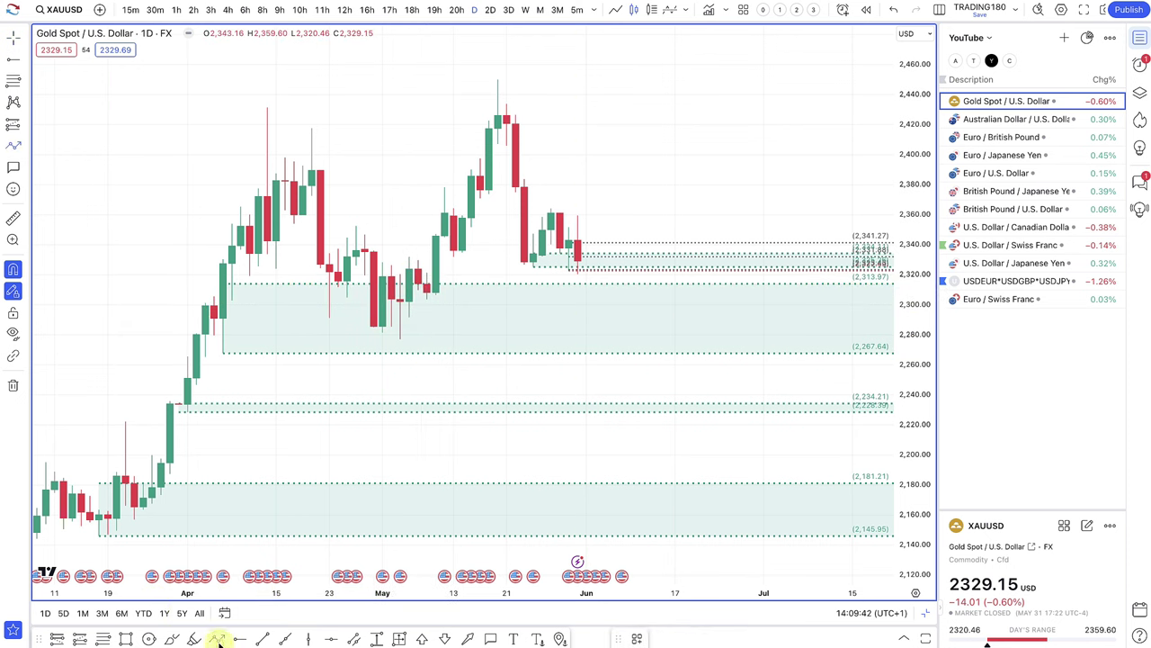
left_click(578, 257)
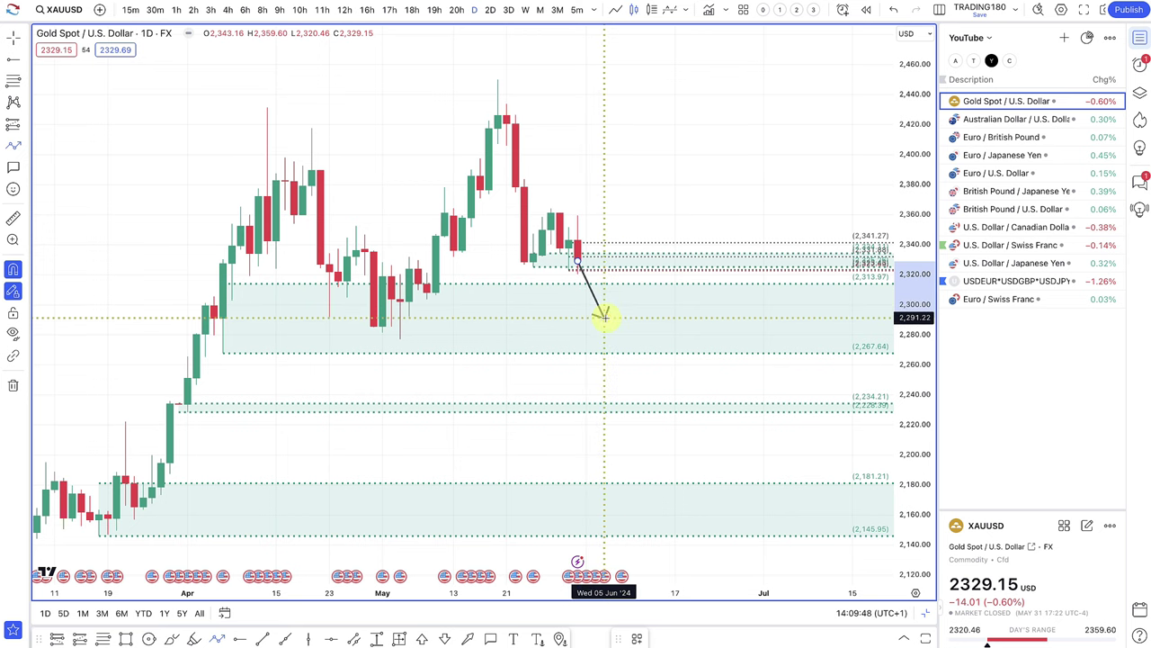
left_click(604, 317)
double_click(742, 121)
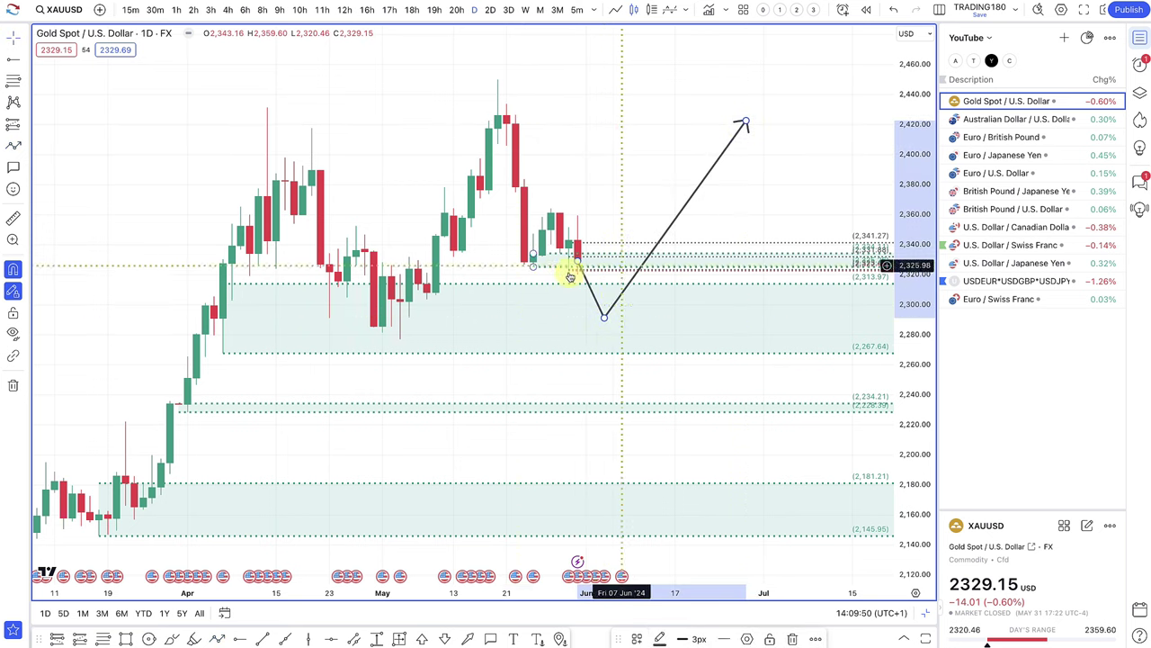
- Lower the arrowed path's 5 June low into the 2,234.21 demand zone, and bring it back up to about 2,281
right_click(670, 311)
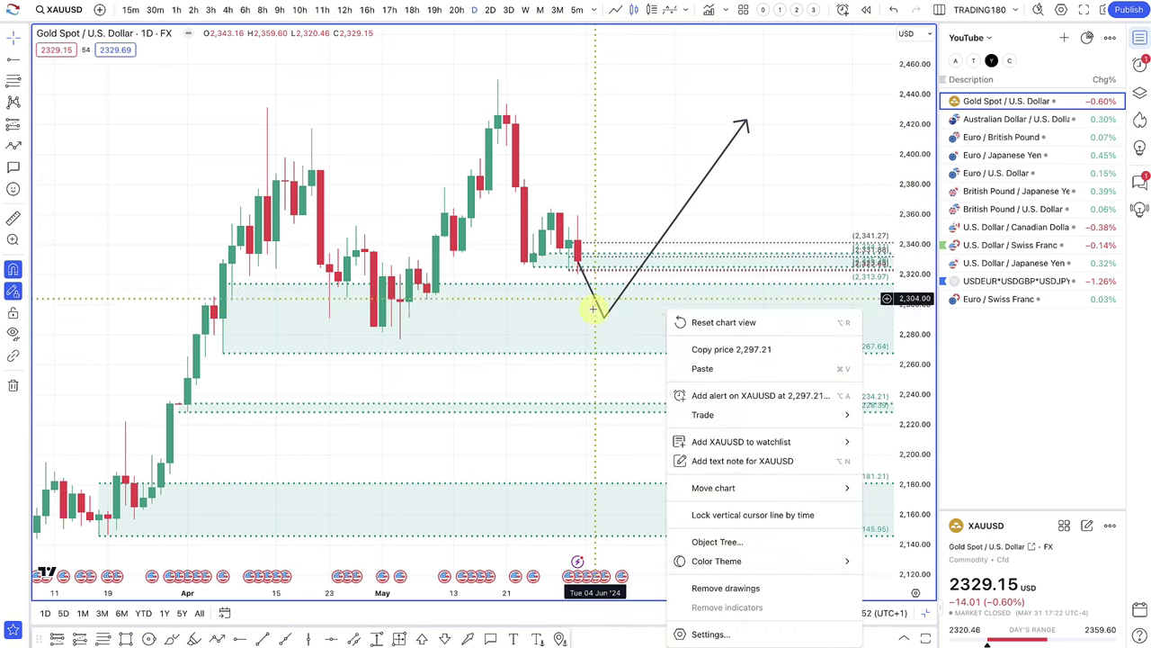
left_click(605, 321)
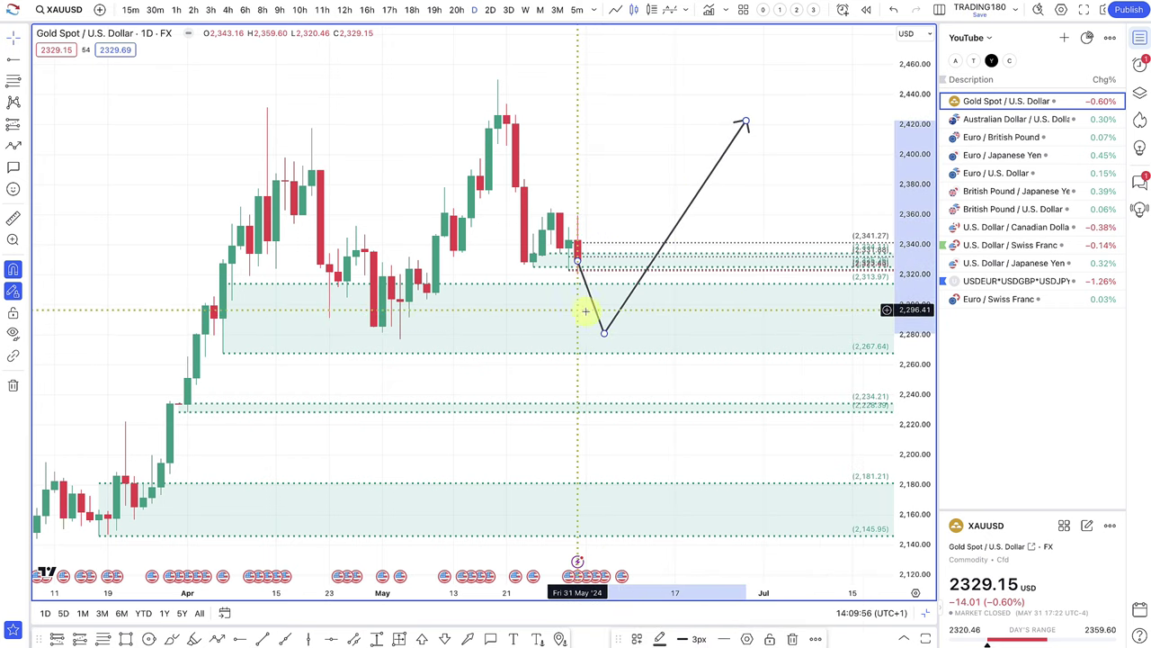
left_click(604, 330)
left_click_drag(605, 336, 604, 405)
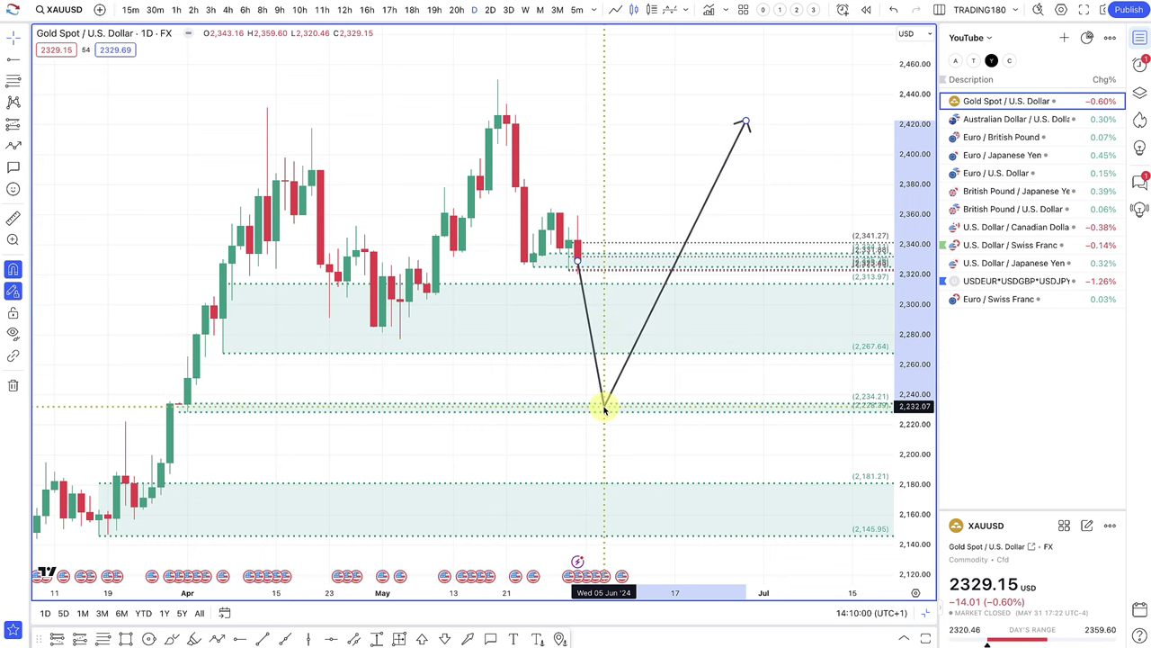
left_click_drag(605, 410, 604, 331)
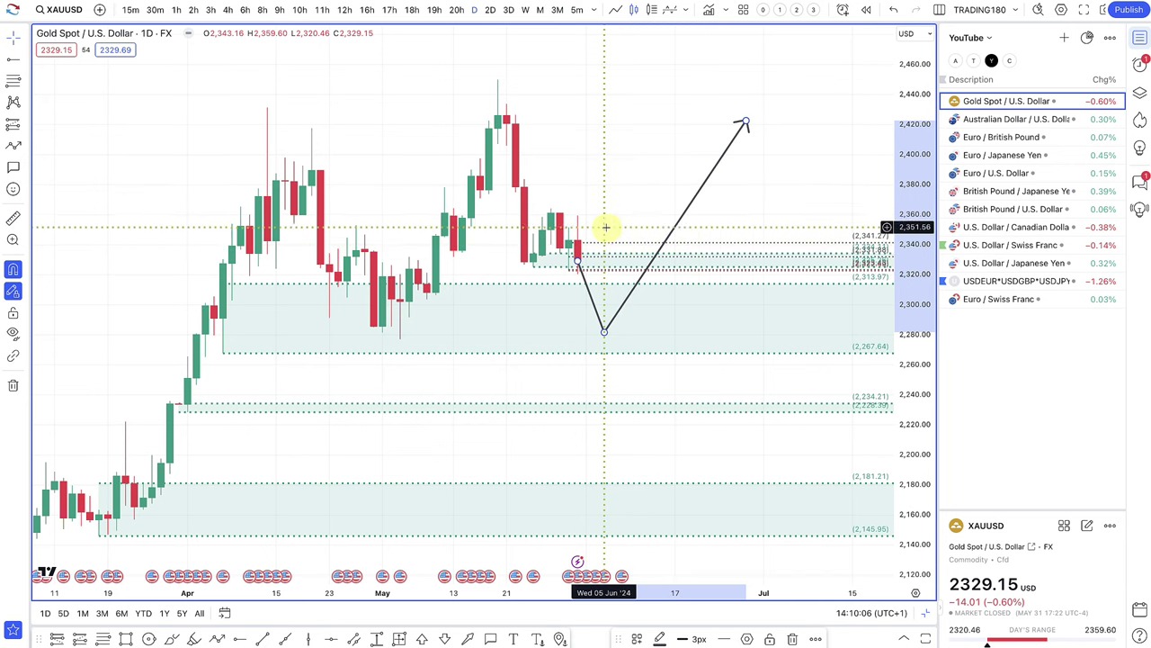
- Set the arrowed path's low to about 2,272, just above the demand zone's base, and its tip to about 2,435 in mid-June
scroll(608, 239, "down", 5)
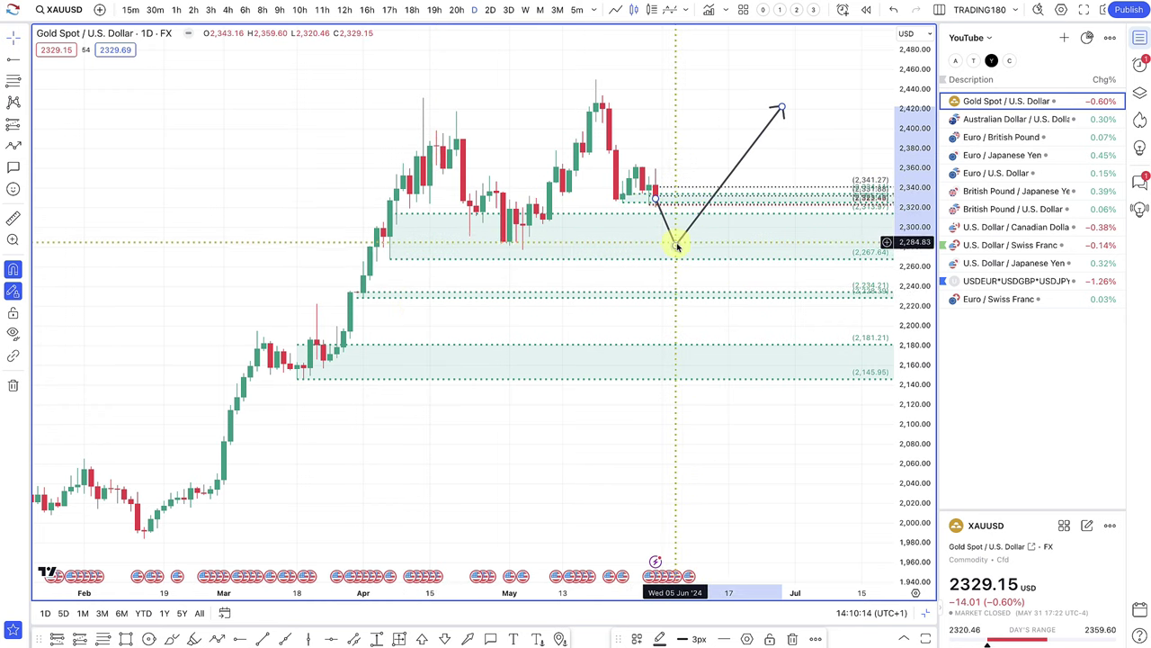
left_click_drag(675, 249, 674, 253)
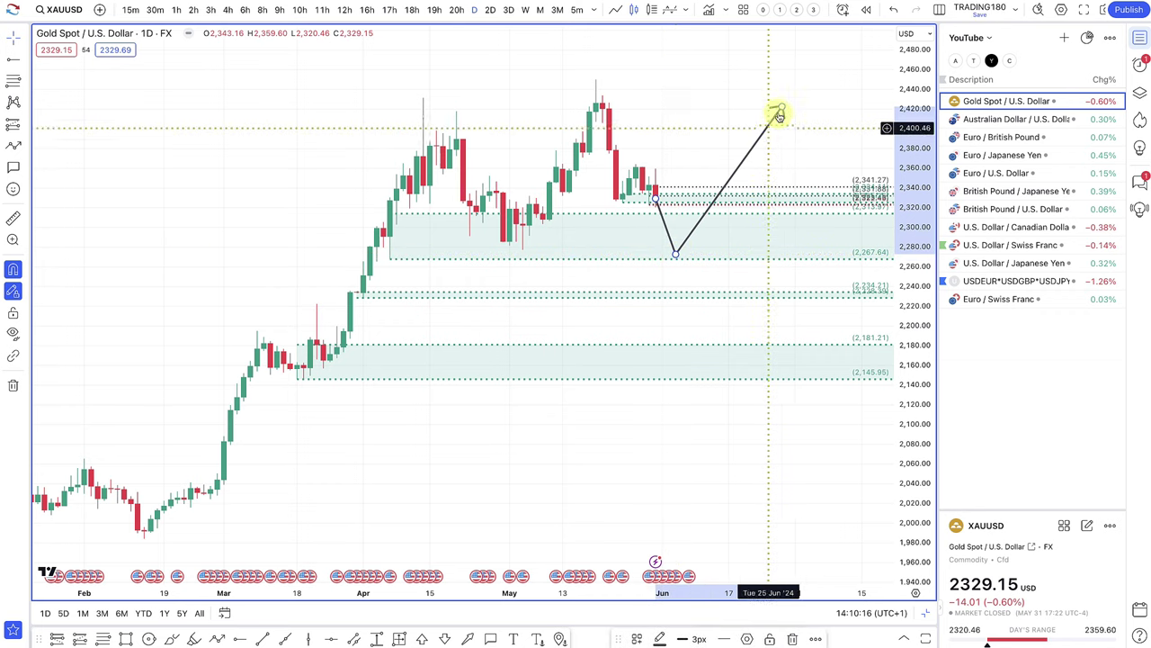
left_click_drag(781, 105, 741, 97)
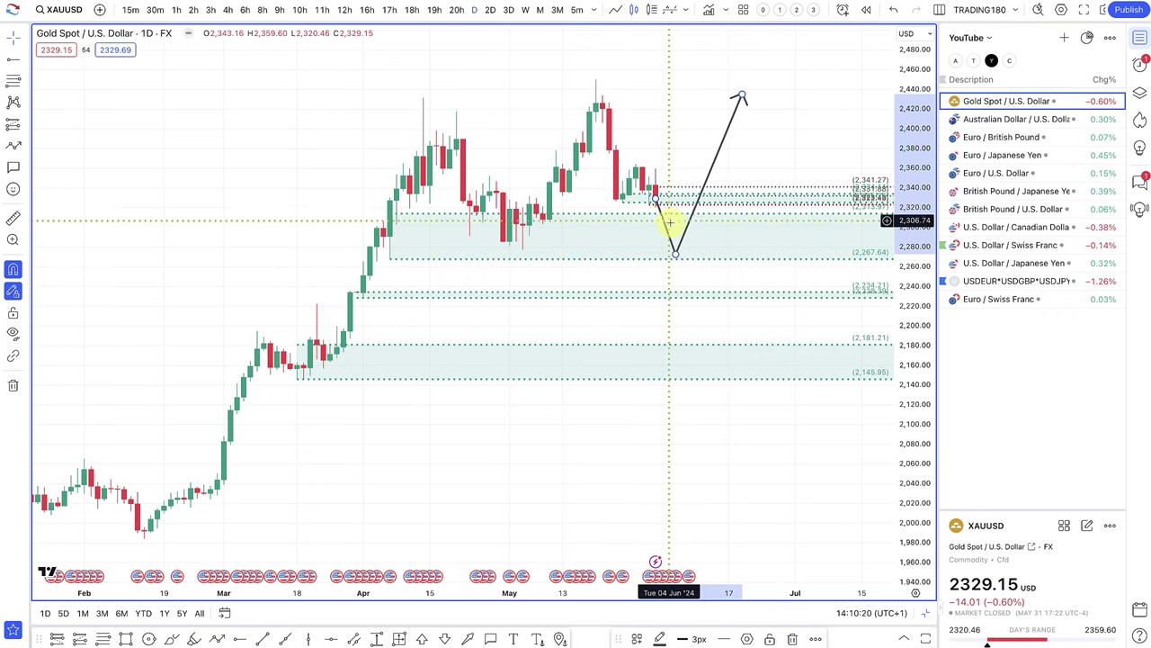
- Open the daily chart of the combined U.S. dollar symbol USDEUR*USDGBP*USDJPY*USDCAD*USDAUD*USDNZD*USDCHF
scroll(673, 224, "up", 3)
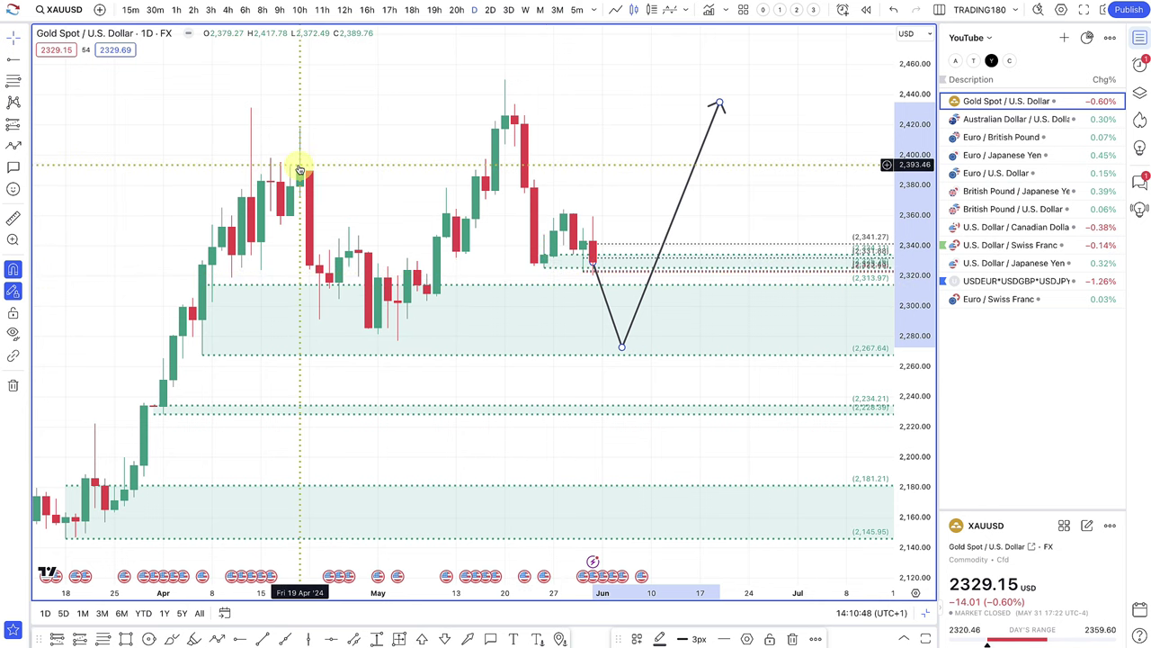
left_click(1037, 283)
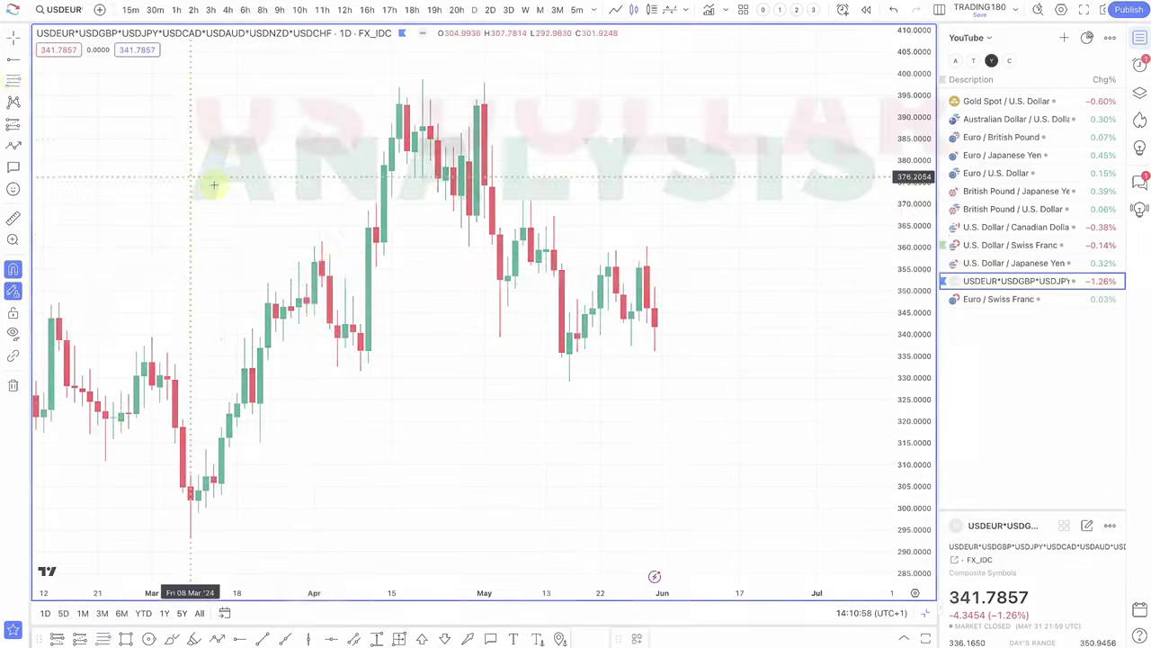
- Mark a demand zone from the 9 April candle's open at 340.2986 down to the 16 May low at 329.1448
left_click_drag(360, 335, 361, 369)
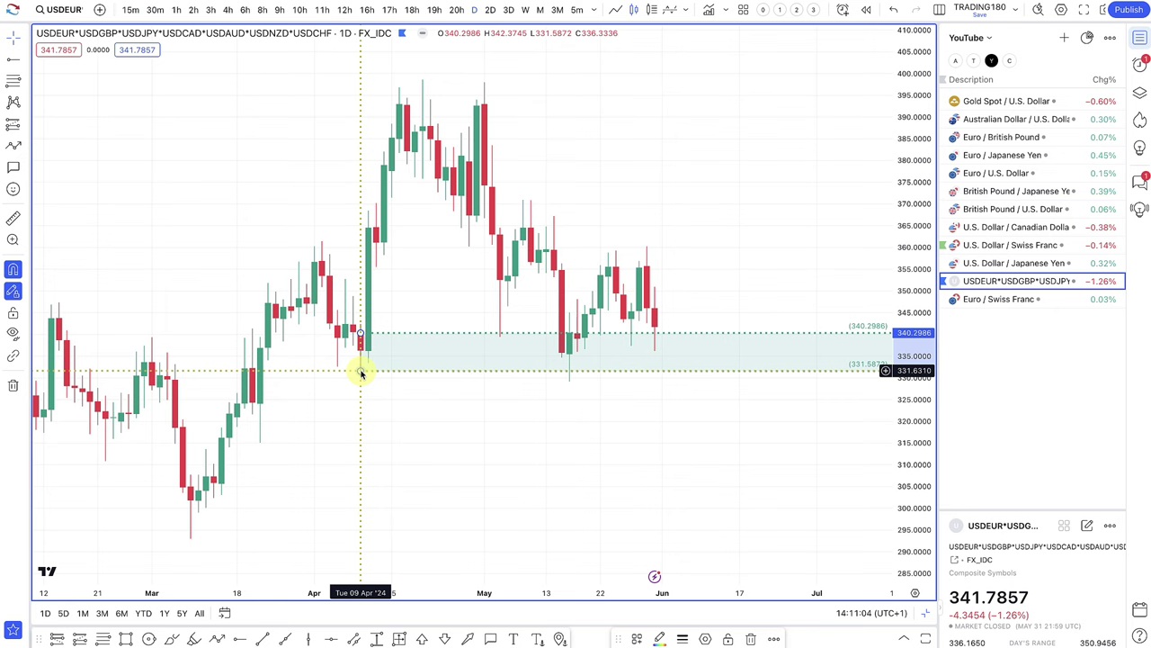
scroll(619, 321, "down", 5)
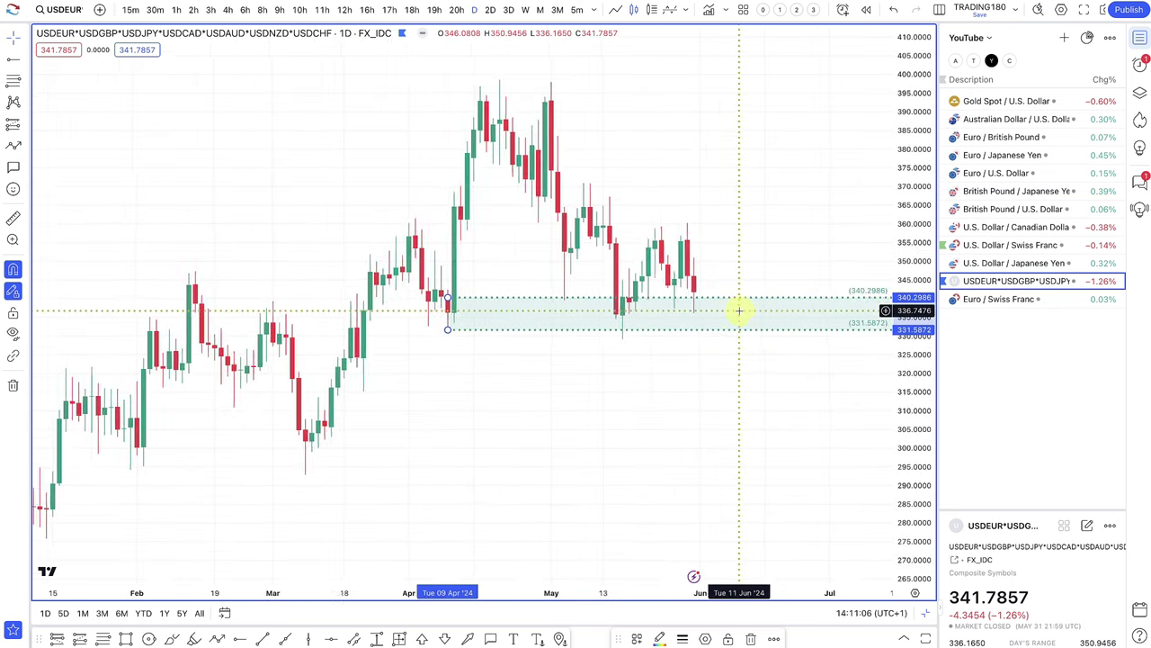
scroll(702, 288, "down", 2)
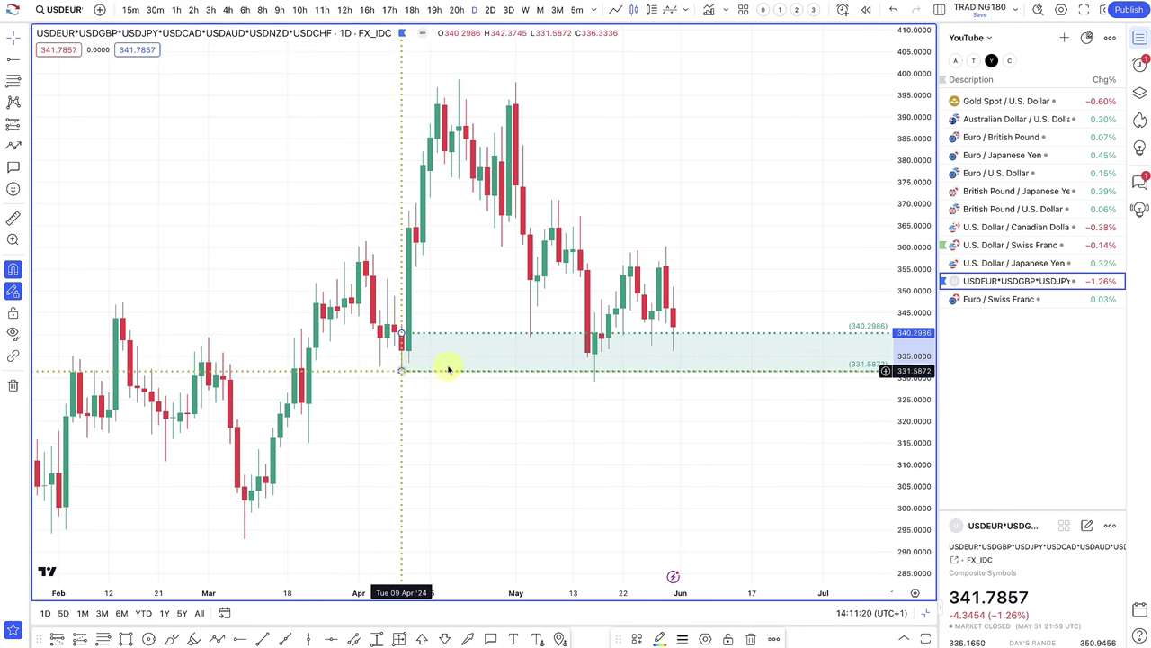
left_click_drag(449, 368, 594, 381)
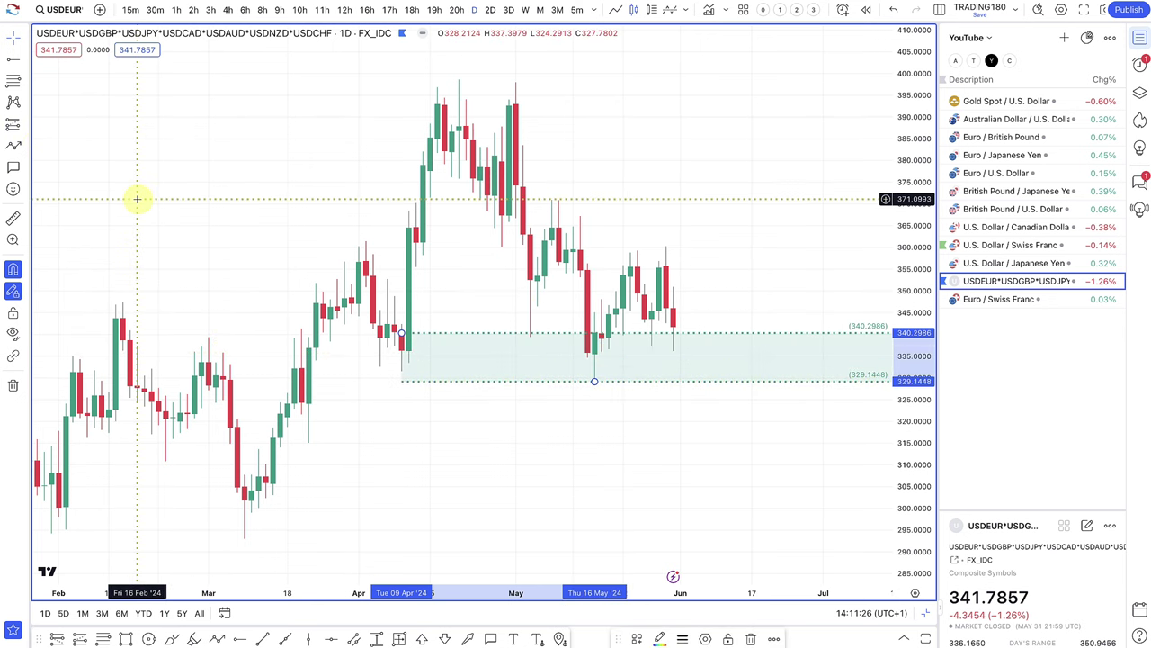
- Mark a zone from 359.0237 at 13 May up to the 9 May high at 370.8692, and apply the SUPPLY template
left_click(341, 143)
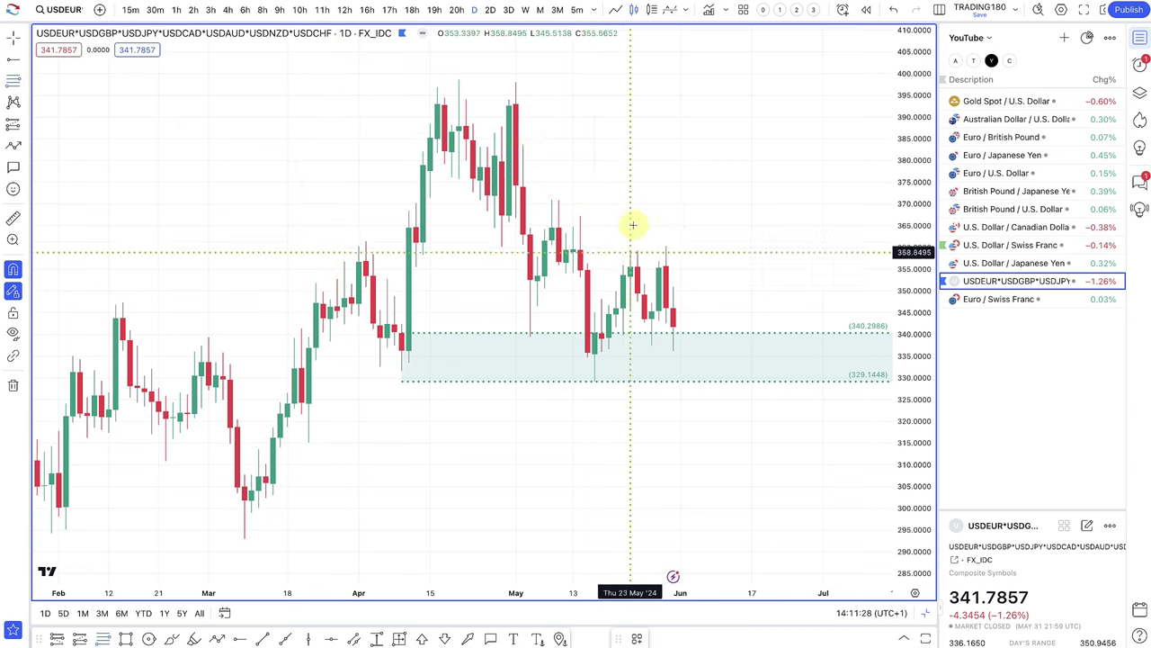
left_click(573, 249)
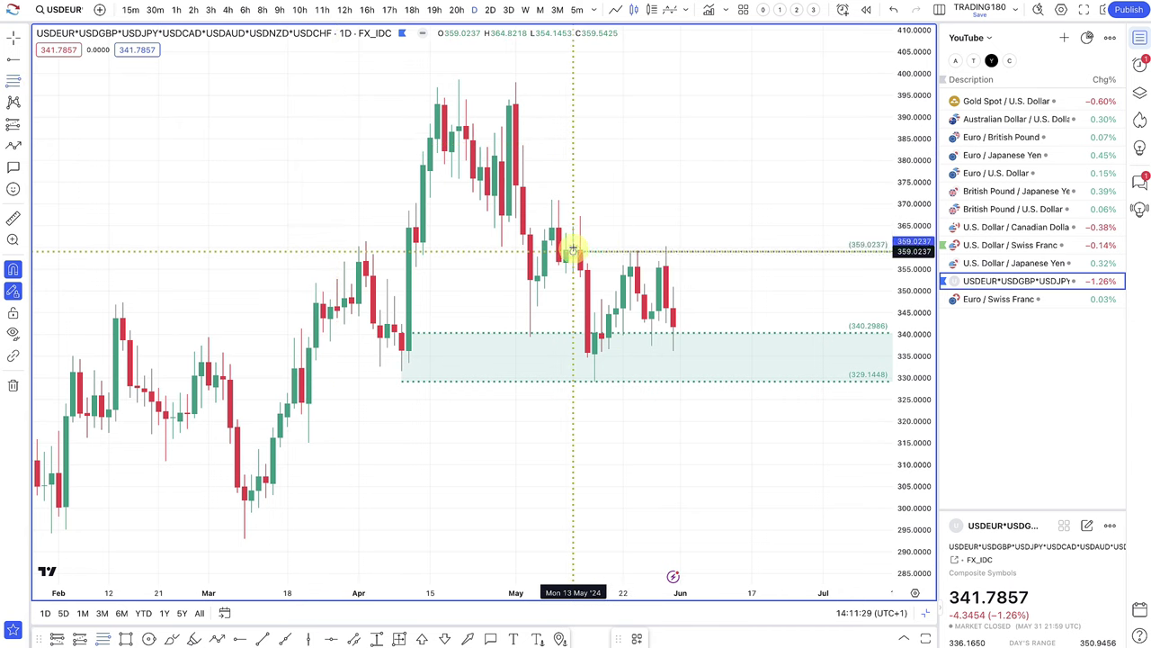
left_click(558, 200)
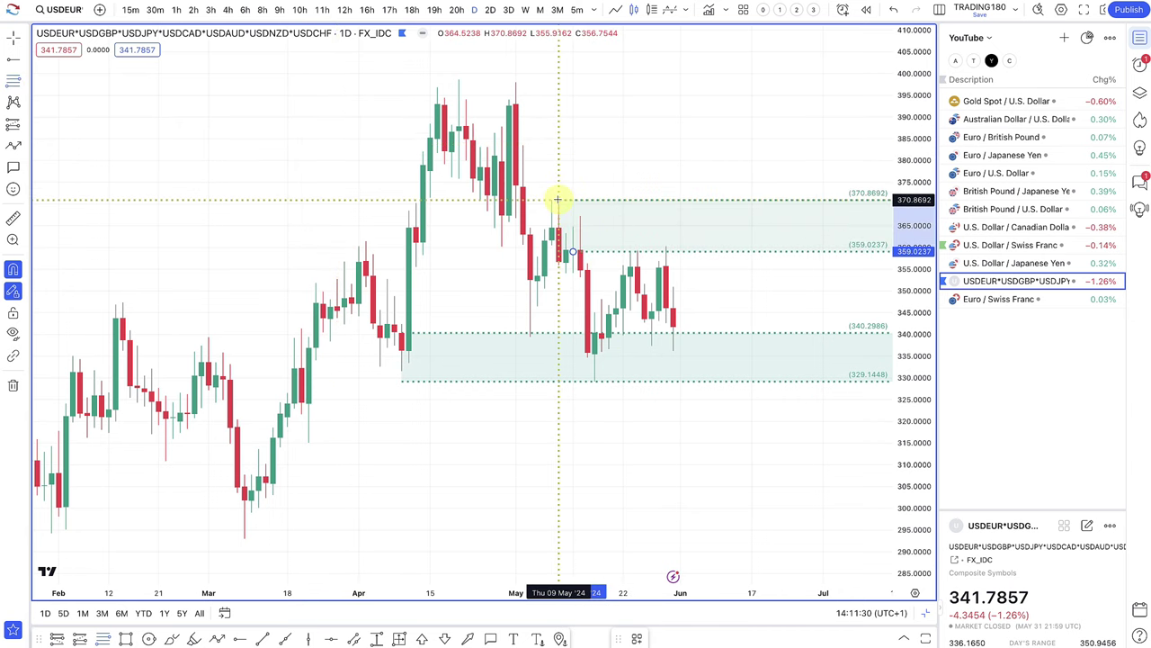
left_click(637, 638)
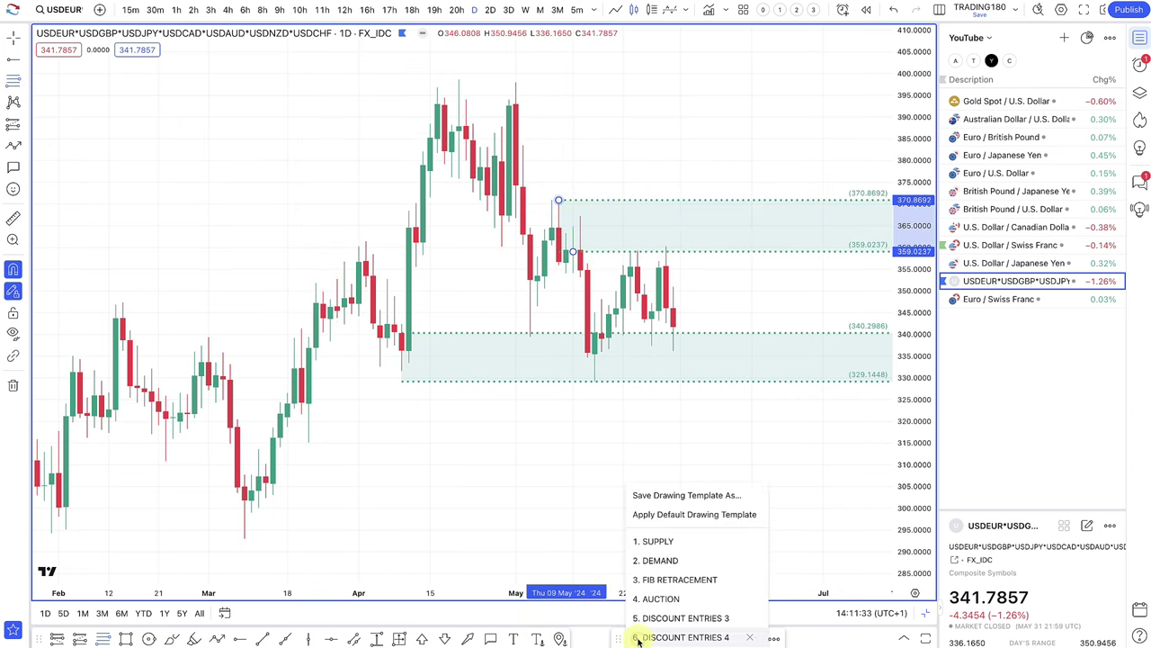
left_click(667, 543)
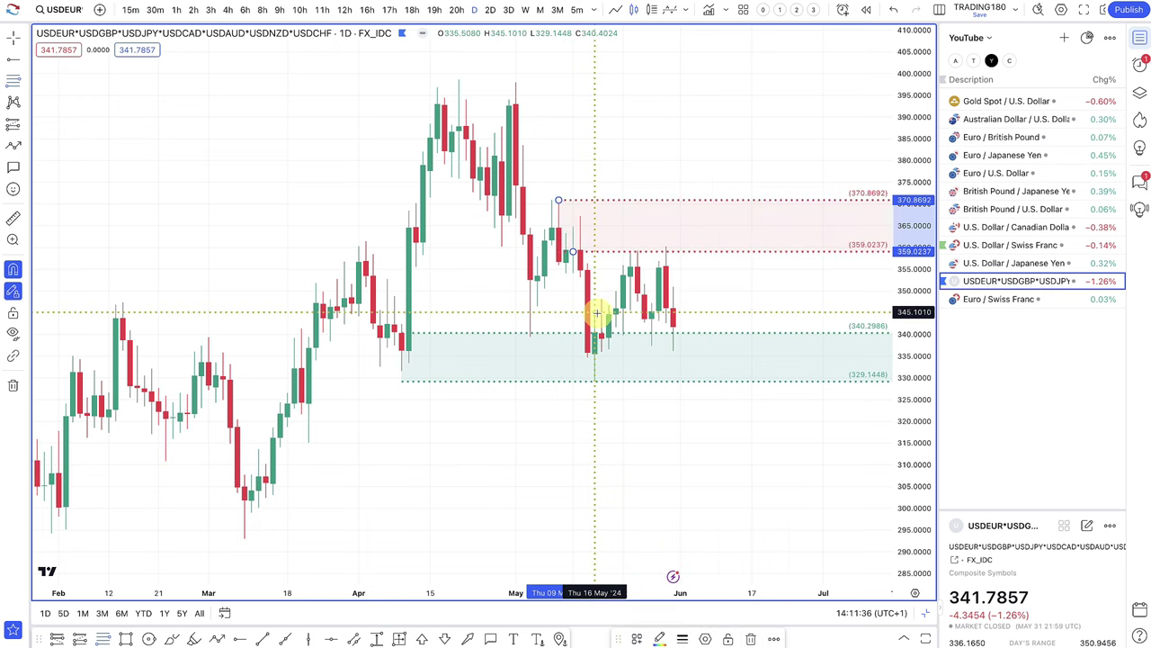
- Switch to Discord and read the 31 May post on the Fed's preferred inflation gauge in the united-states channel
left_click(297, 117)
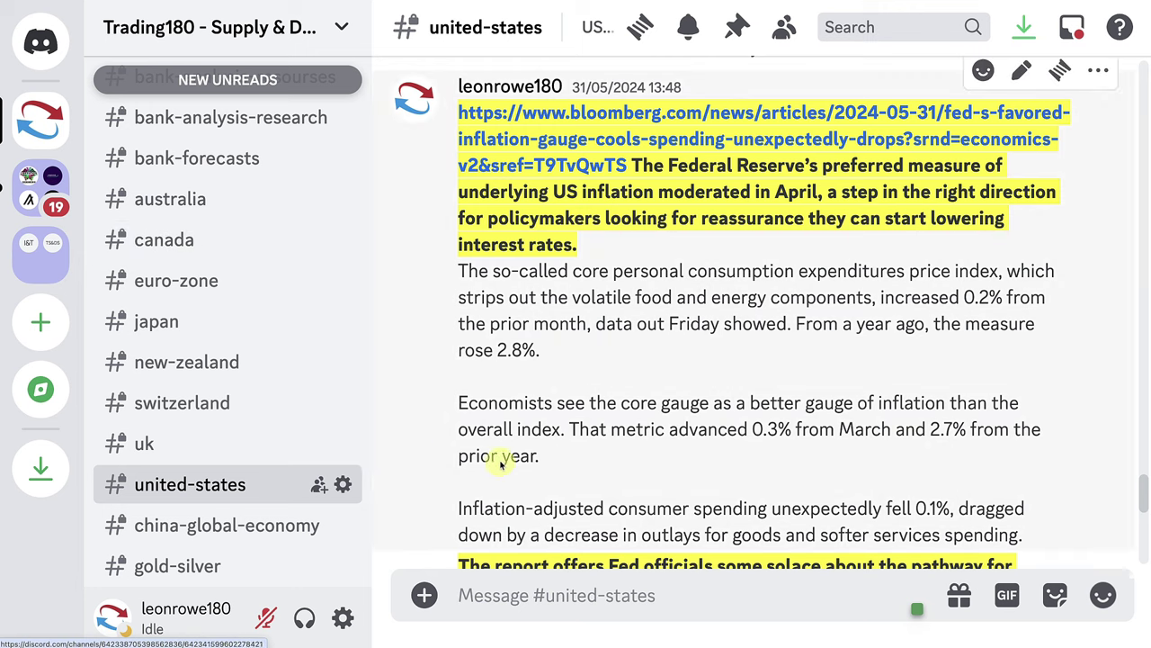
mouse_move(758, 230)
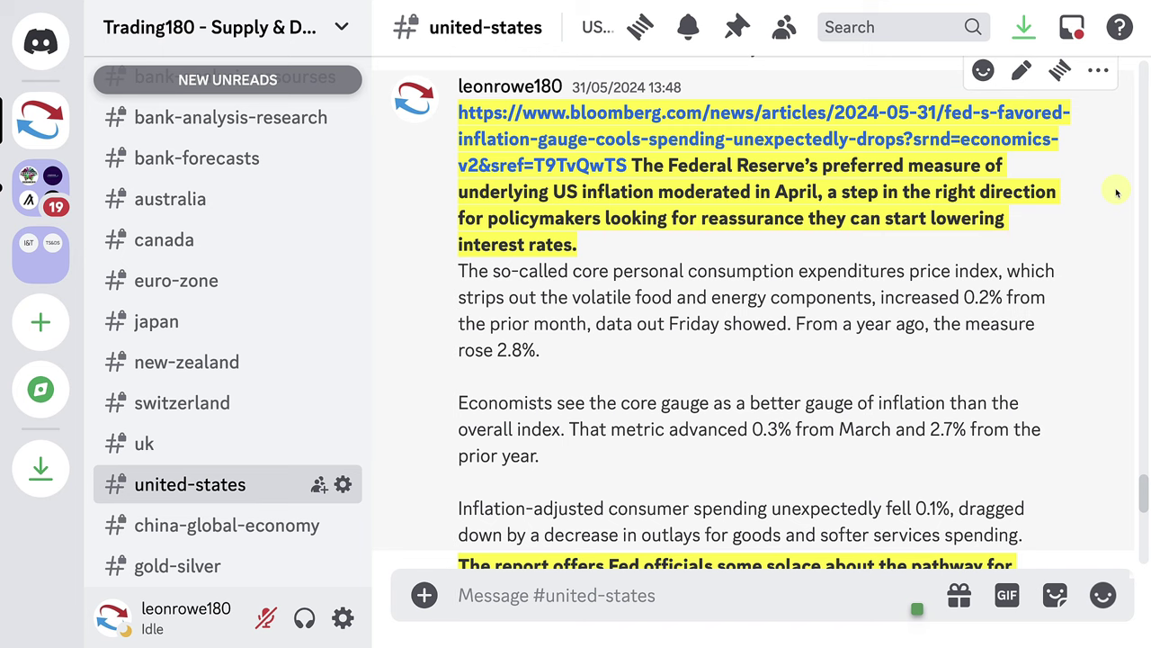
scroll(1034, 414, "down", 3)
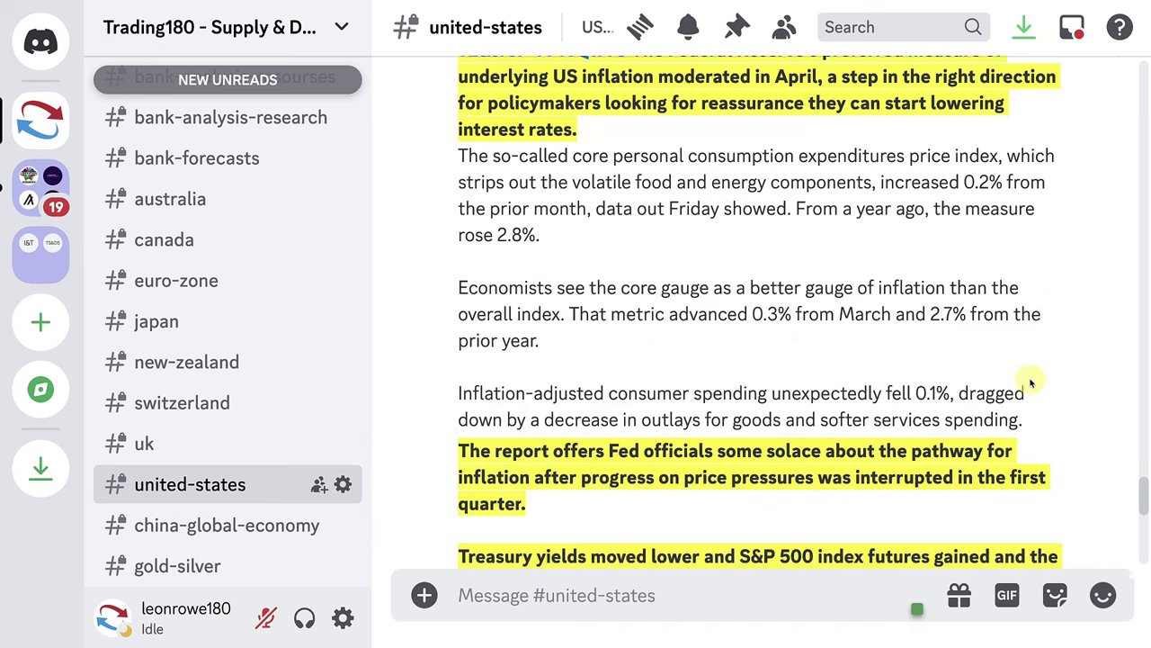
scroll(1079, 411, "down", 2)
scroll(1095, 391, "down", 1)
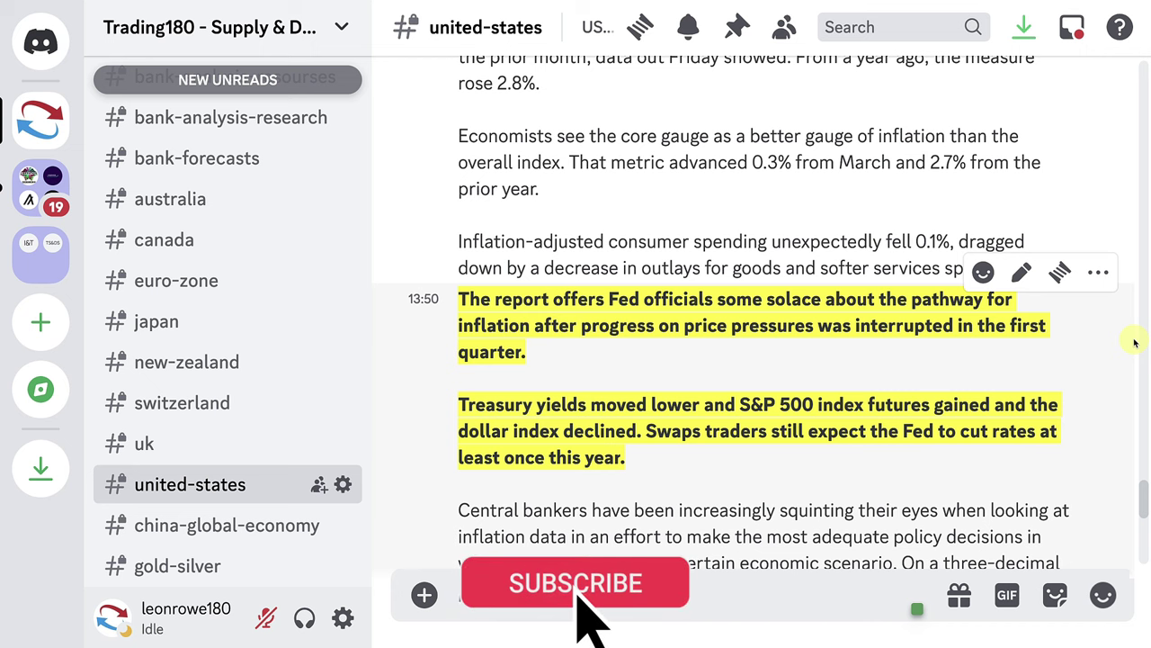
scroll(1124, 392, "down", 3)
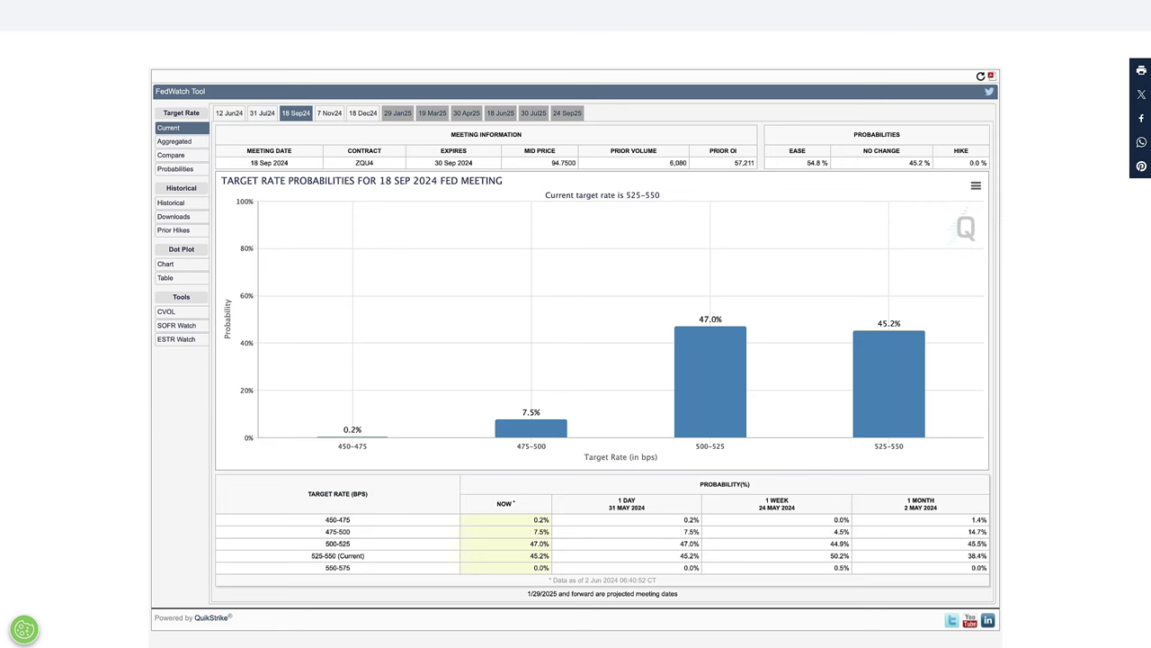
- Examine the CME FedWatch rate probabilities for the 18 Sep 2024 meeting, highlighting the one-week-ago figure for 525-550
scroll(306, 50, "up", 4)
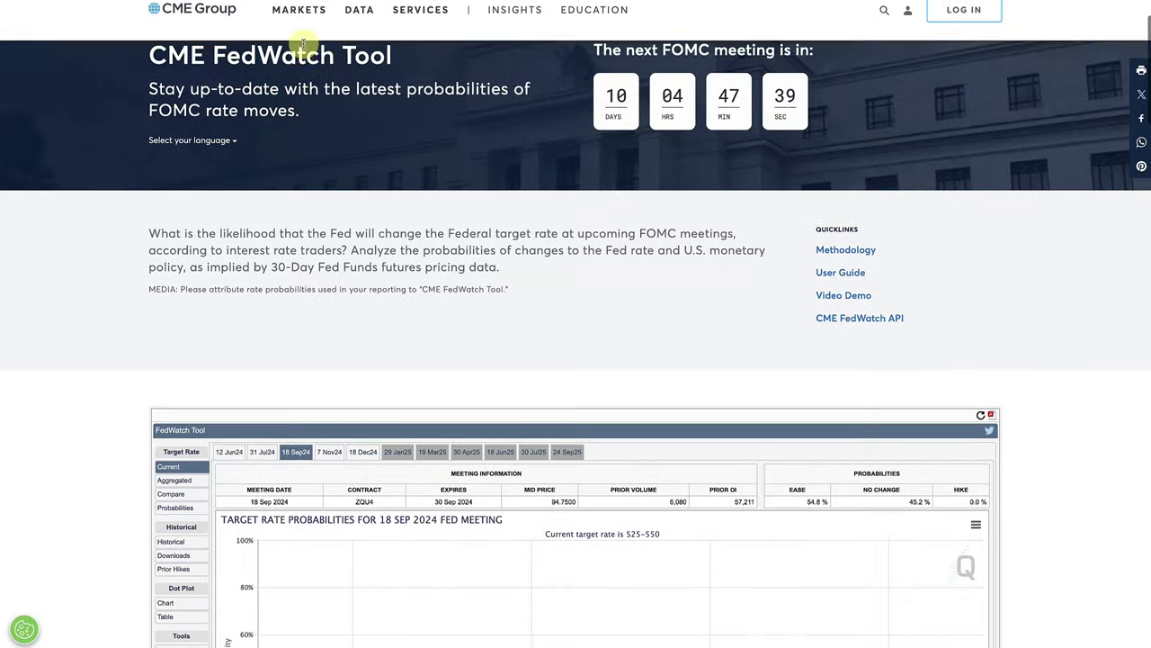
scroll(149, 157, "up", 1)
scroll(288, 279, "down", 3)
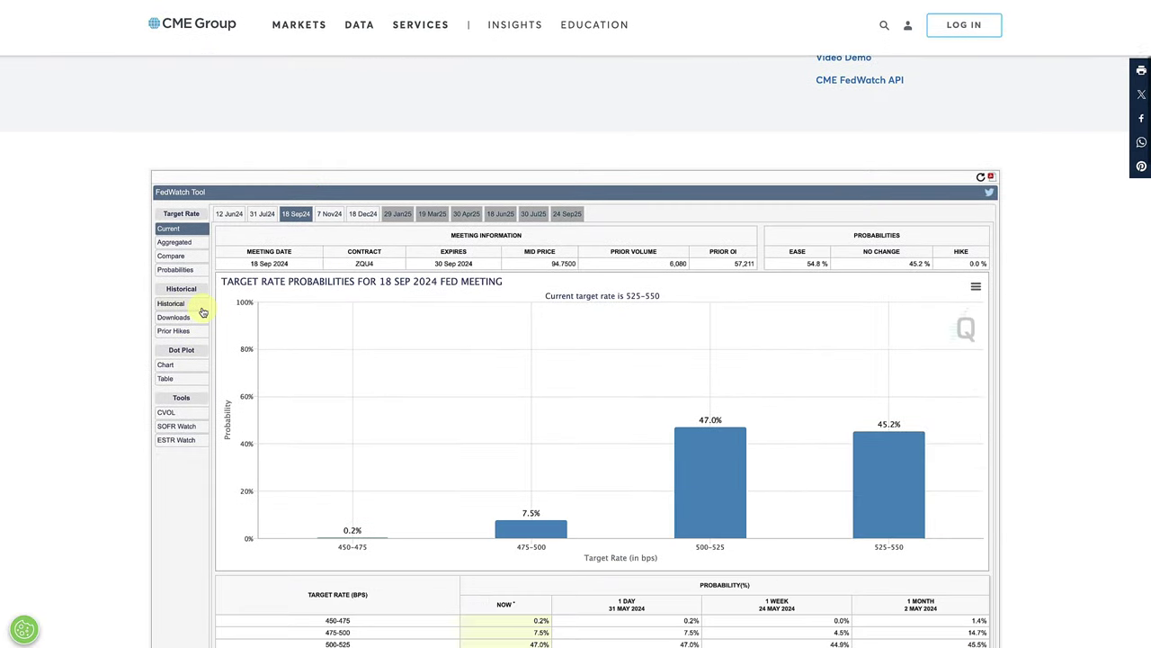
scroll(82, 347, "down", 1)
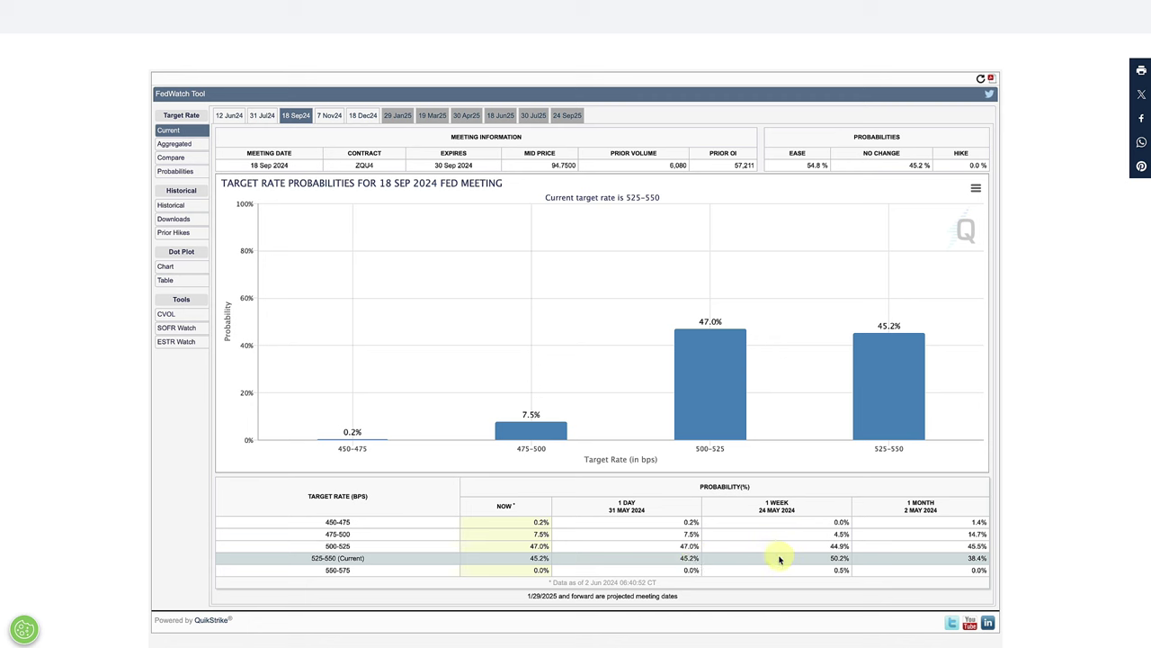
double_click(838, 558)
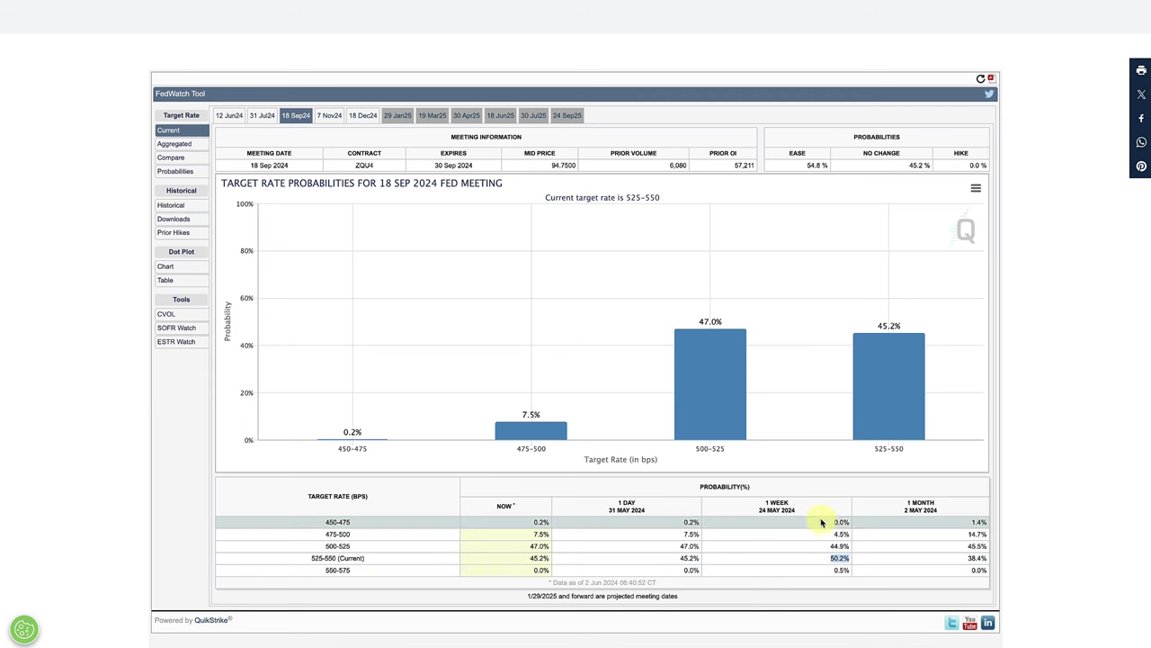
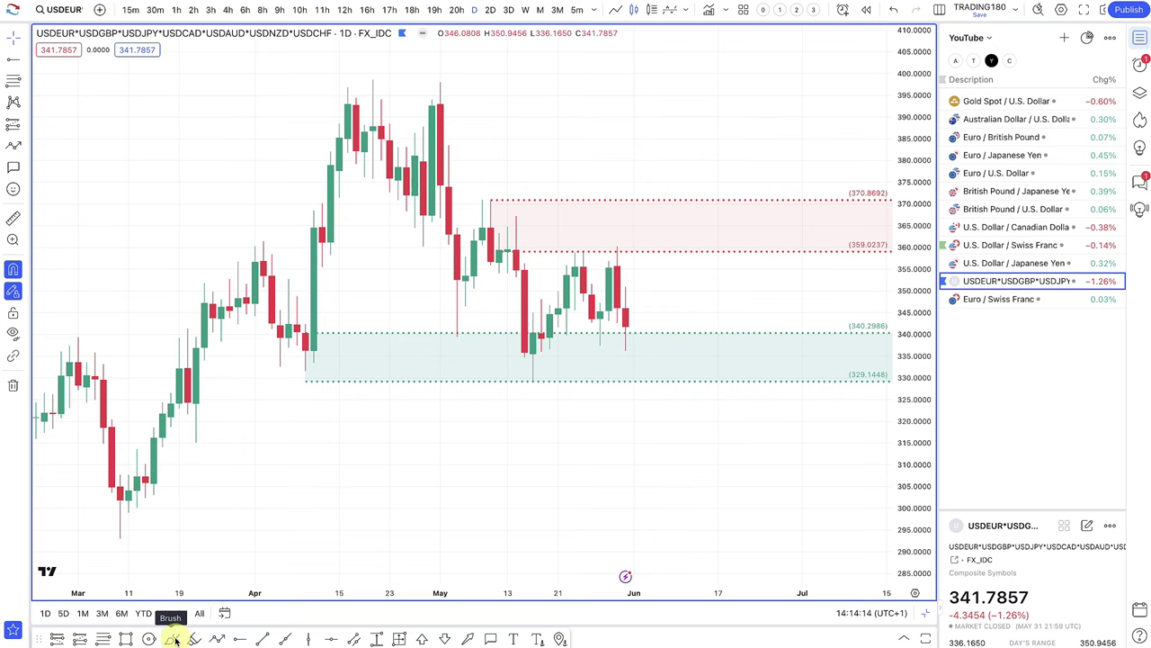
- Brush a circle with a rising line in the demand zone and a circle with a falling arrow in the supply zone at early June
scroll(226, 483, "up", 3)
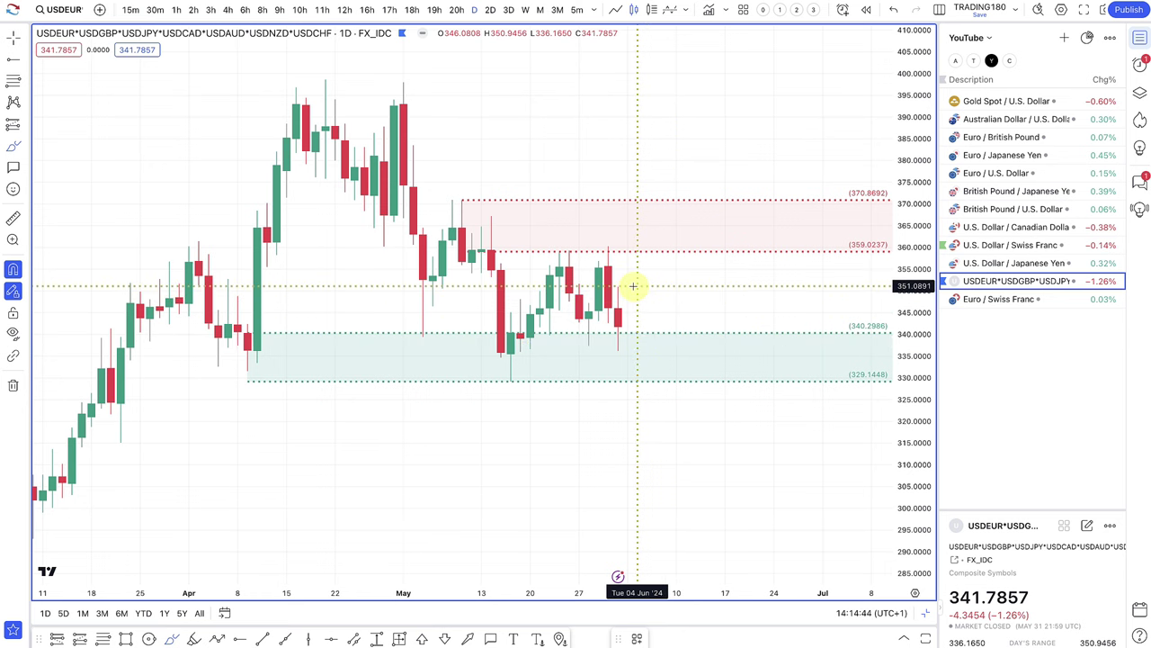
scroll(635, 374, "down", 2)
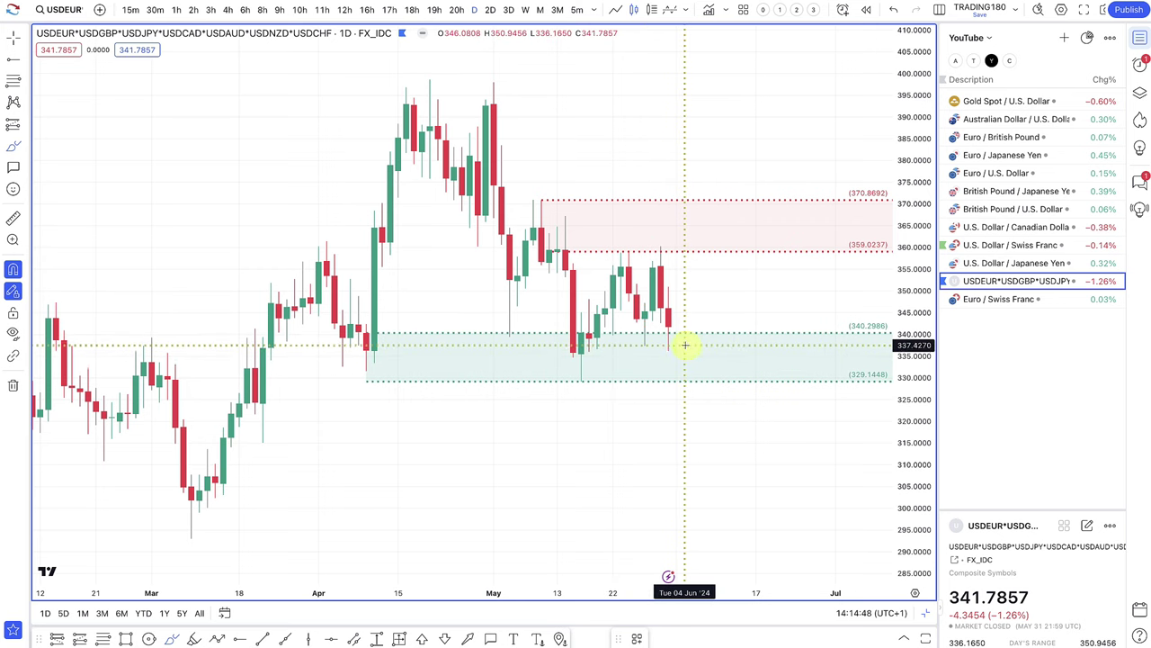
mouse_move(685, 345)
left_mouse_down()
mouse_move(674, 378)
mouse_move(762, 311)
left_mouse_up()
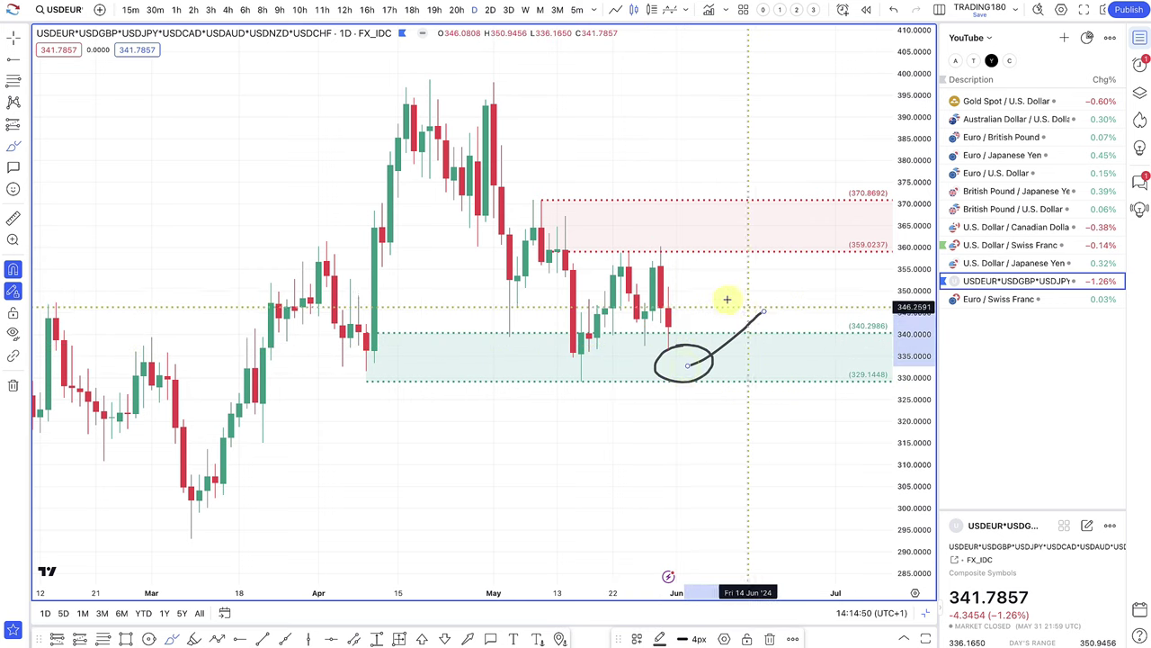
mouse_move(690, 212)
left_mouse_down()
mouse_move(717, 203)
mouse_move(701, 205)
mouse_move(760, 279)
left_mouse_up()
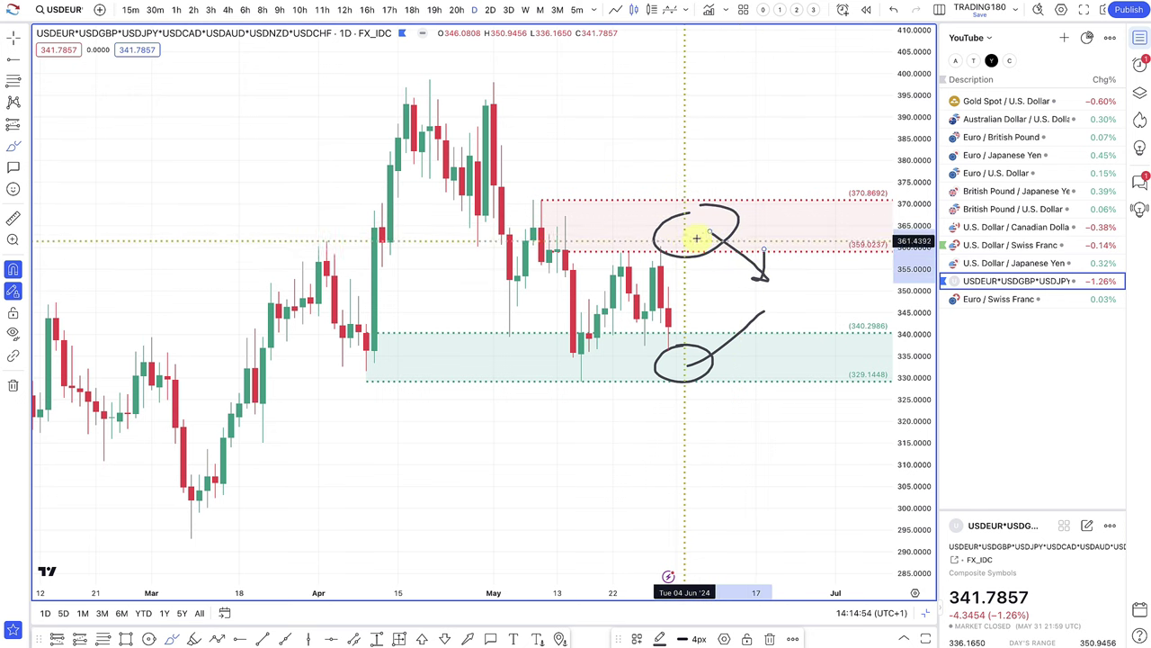
- Mark a supply zone on the USDJPY daily chart from the 29 April high at 160.215 down to 157.426
scroll(627, 340, "down", 2)
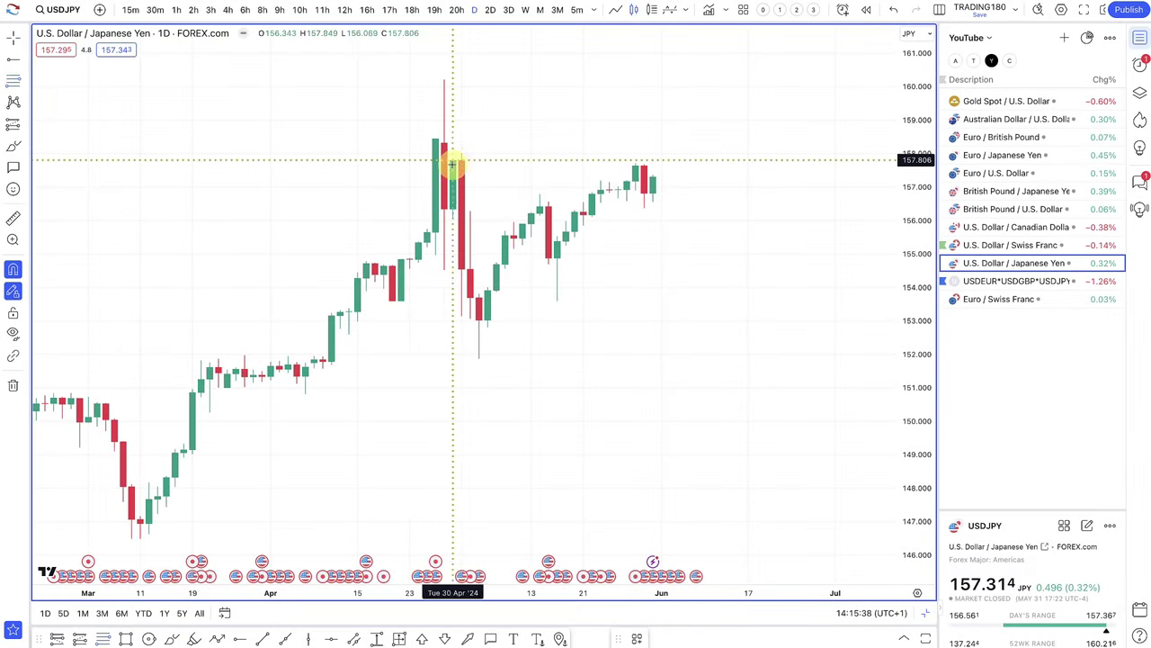
mouse_move(452, 208)
left_mouse_down()
mouse_move(454, 98)
mouse_move(443, 79)
left_mouse_up()
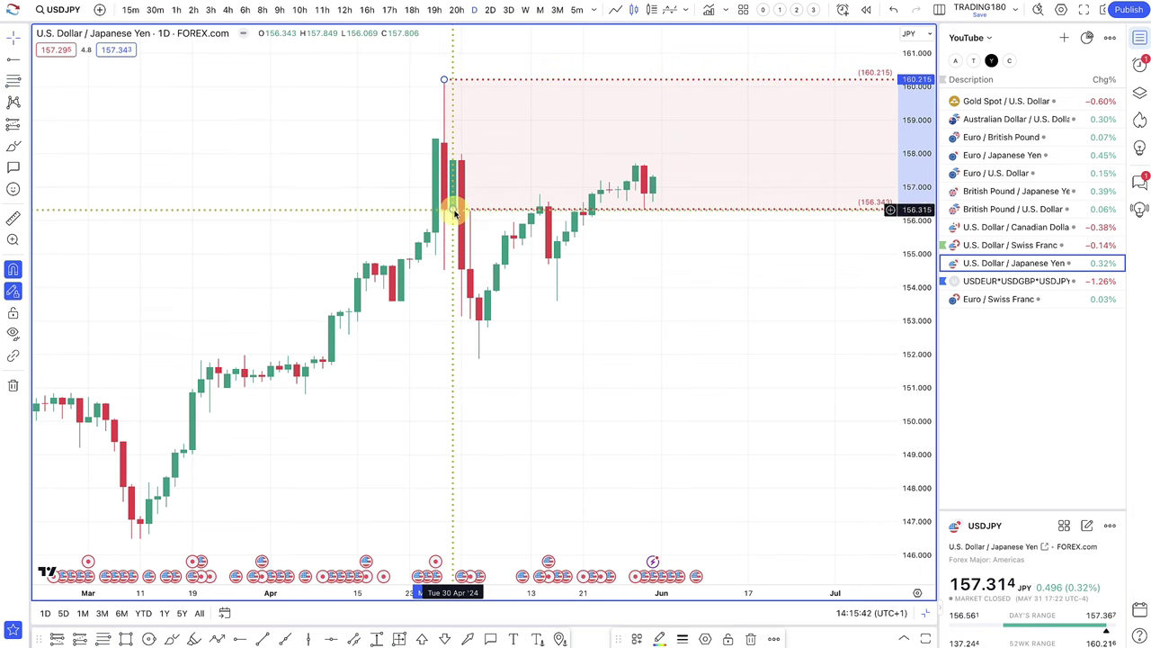
left_click_drag(458, 207, 473, 181)
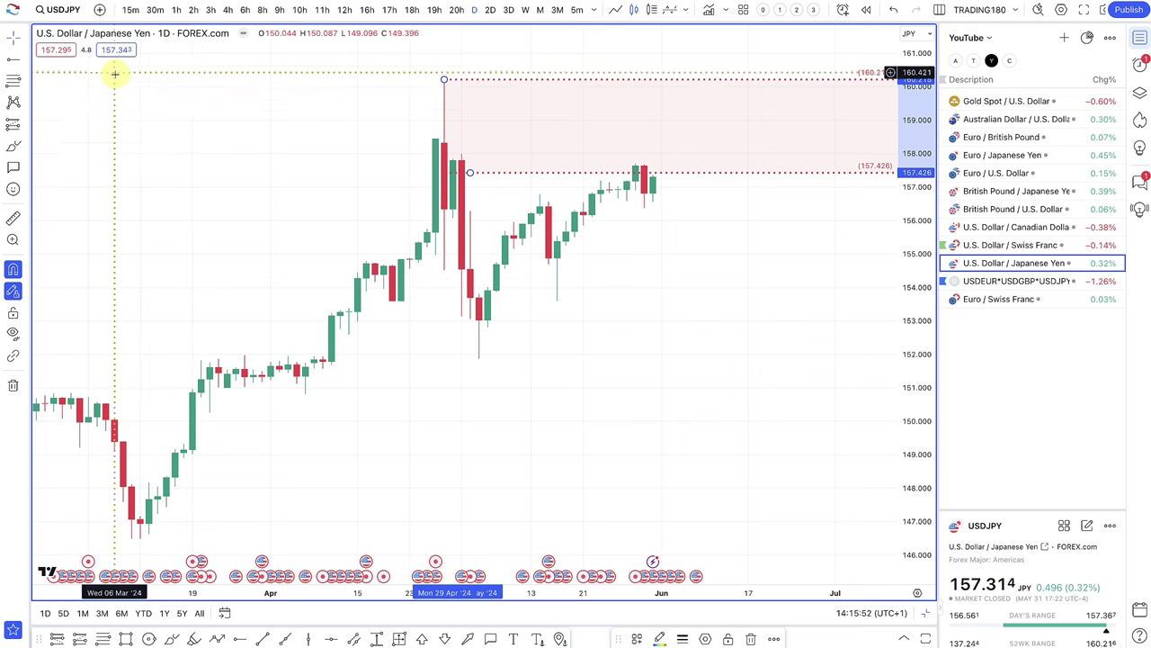
- Handwrite "5.5%" with the brush in the empty chart area above the March candles
left_click(14, 147)
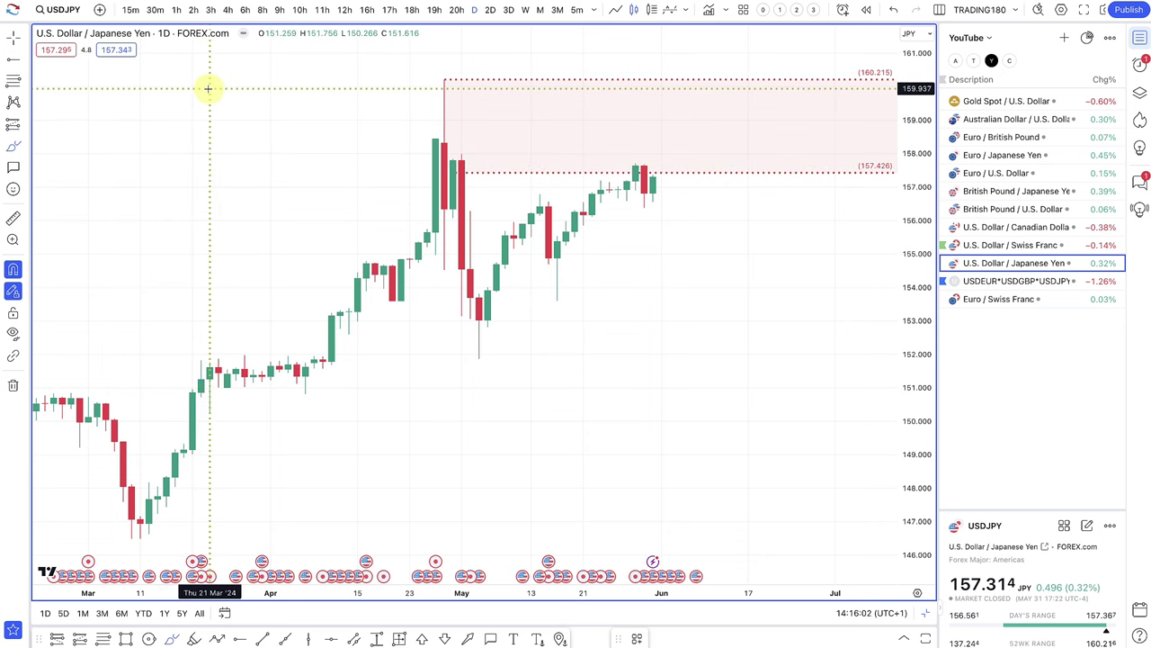
mouse_move(207, 87)
left_mouse_down()
mouse_move(199, 115)
mouse_move(175, 129)
left_mouse_up()
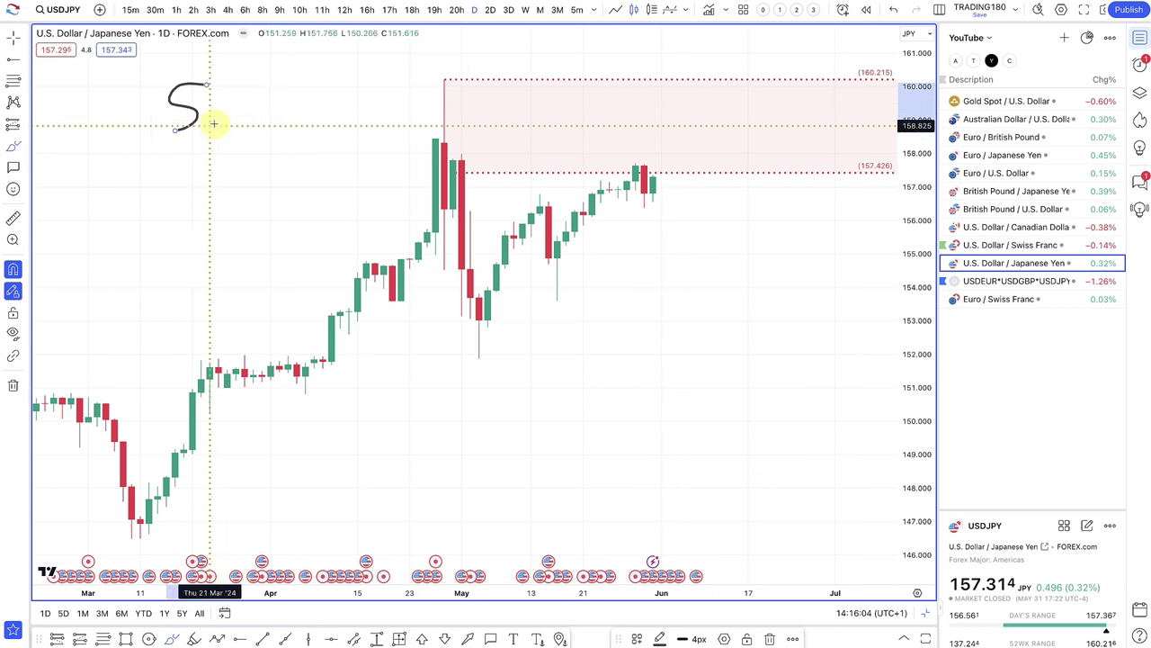
left_click(219, 128)
mouse_move(268, 77)
left_mouse_down()
mouse_move(261, 113)
mouse_move(240, 118)
left_mouse_up()
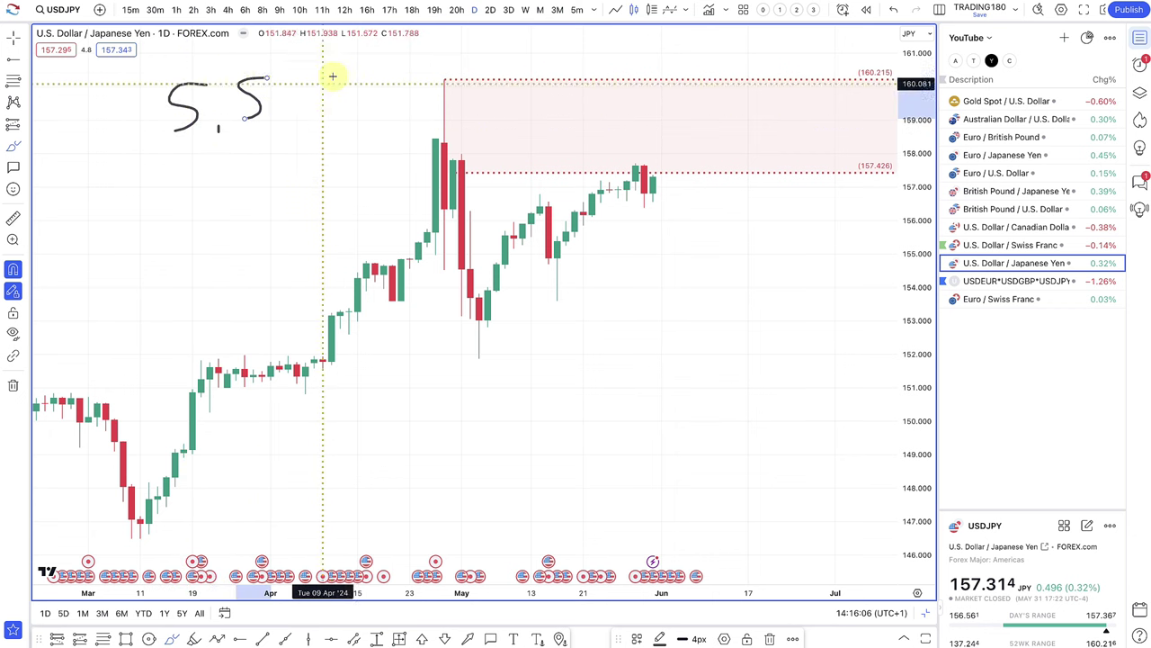
mouse_move(332, 79)
left_mouse_down()
mouse_move(288, 122)
mouse_move(333, 121)
left_mouse_up()
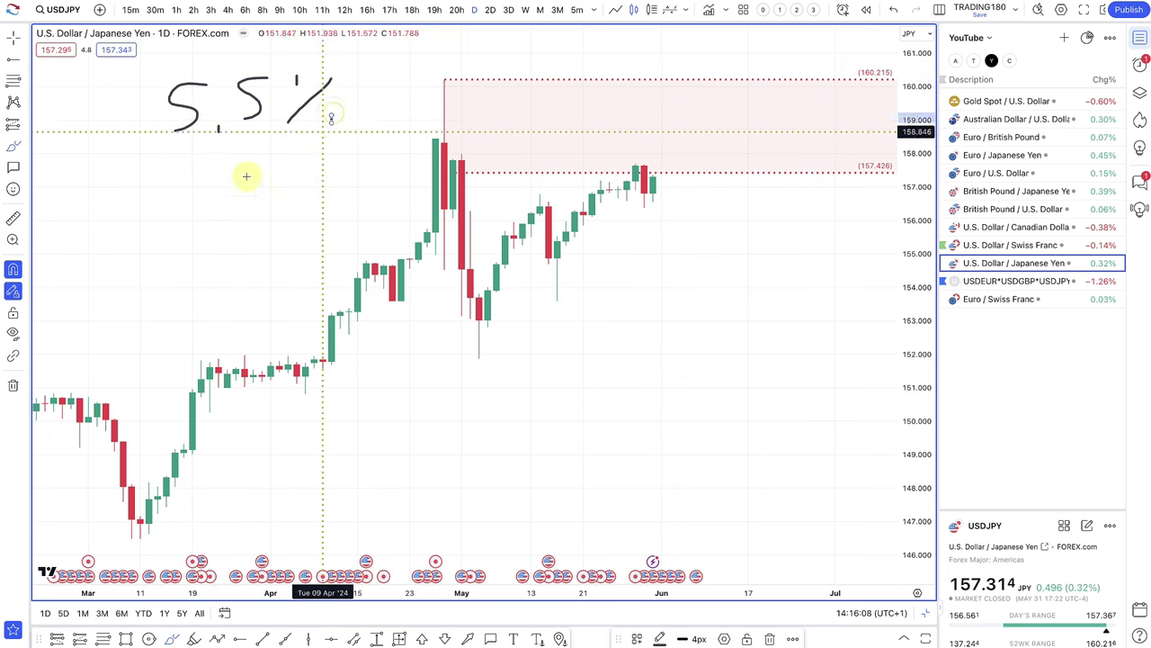
- Handwrite "0.1%" with the brush directly beneath the 5.5% note
mouse_move(170, 189)
left_mouse_down()
mouse_move(142, 218)
mouse_move(162, 193)
left_mouse_up()
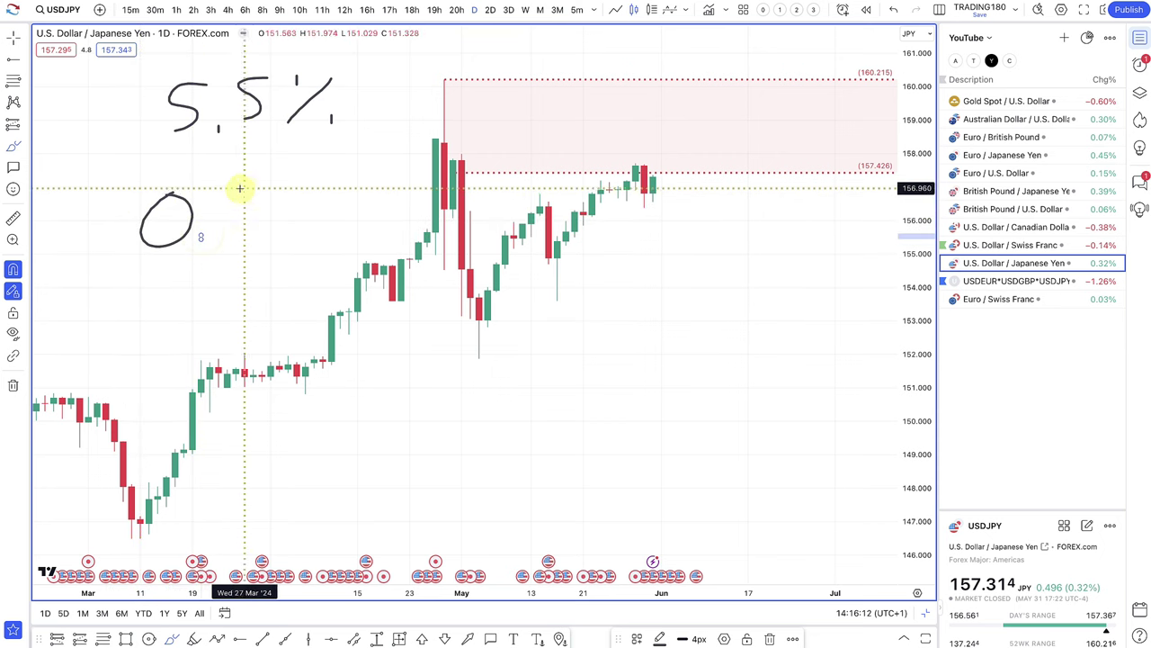
left_click_drag(236, 196, 236, 243)
left_click_drag(311, 190, 270, 250)
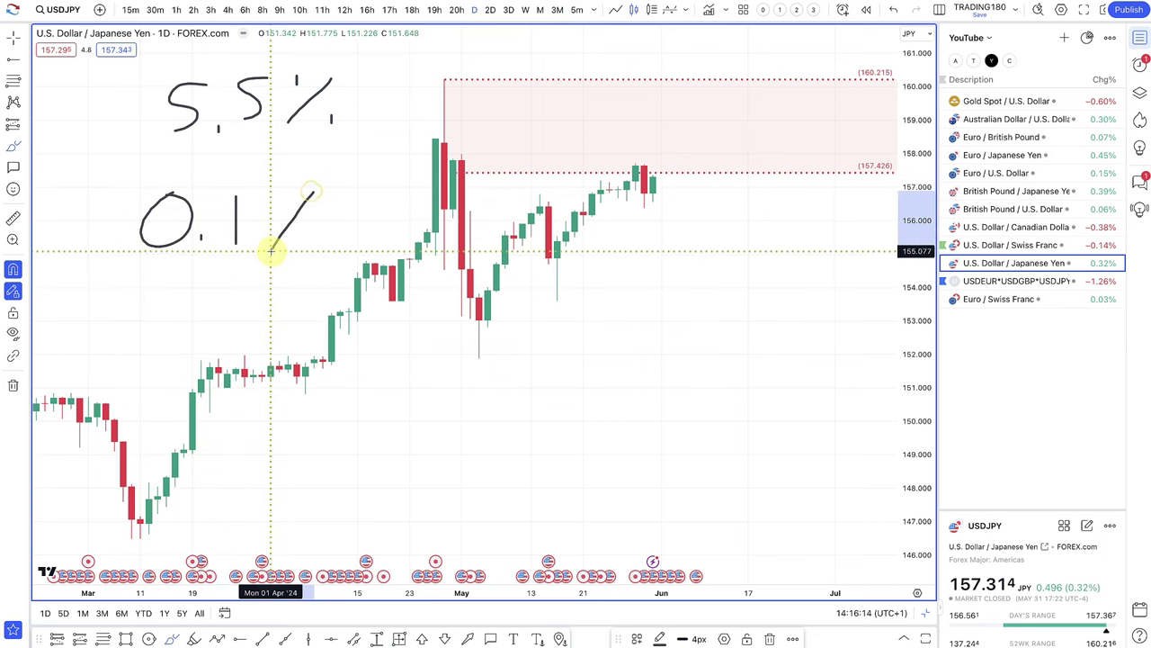
left_click_drag(278, 164, 279, 177)
left_click_drag(322, 237, 322, 248)
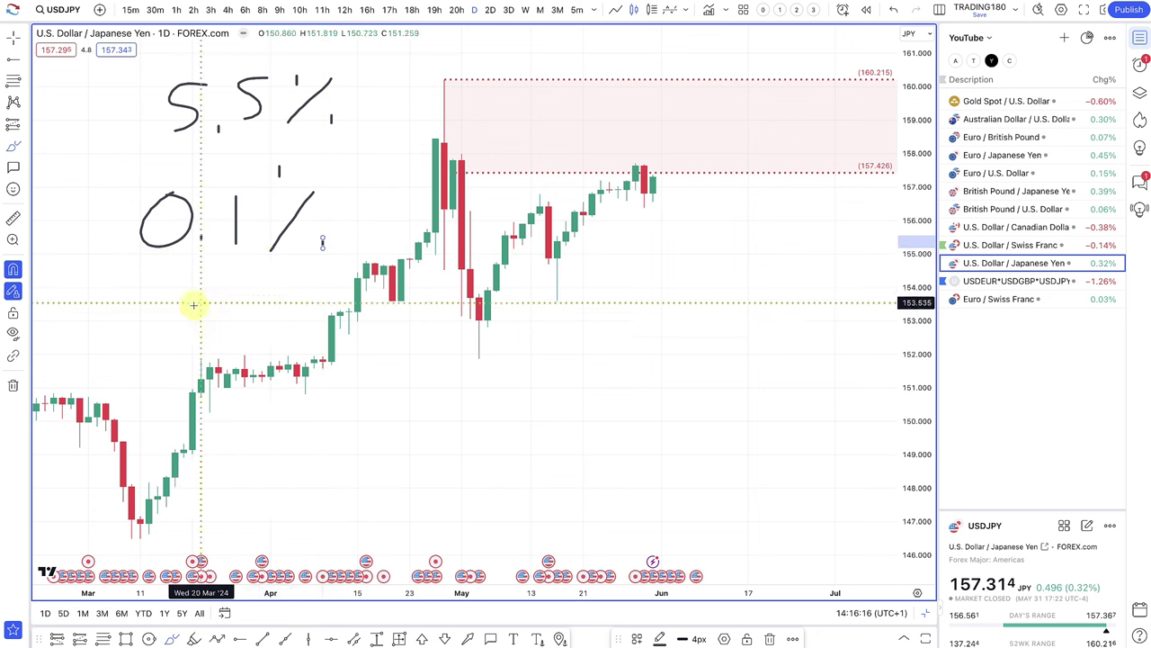
- Brush a rising arrow below the April candles and a curved double-headed arrow linking the 5.5% and 0.1% notes
mouse_move(296, 477)
left_mouse_down()
mouse_move(441, 404)
mouse_move(450, 419)
left_mouse_up()
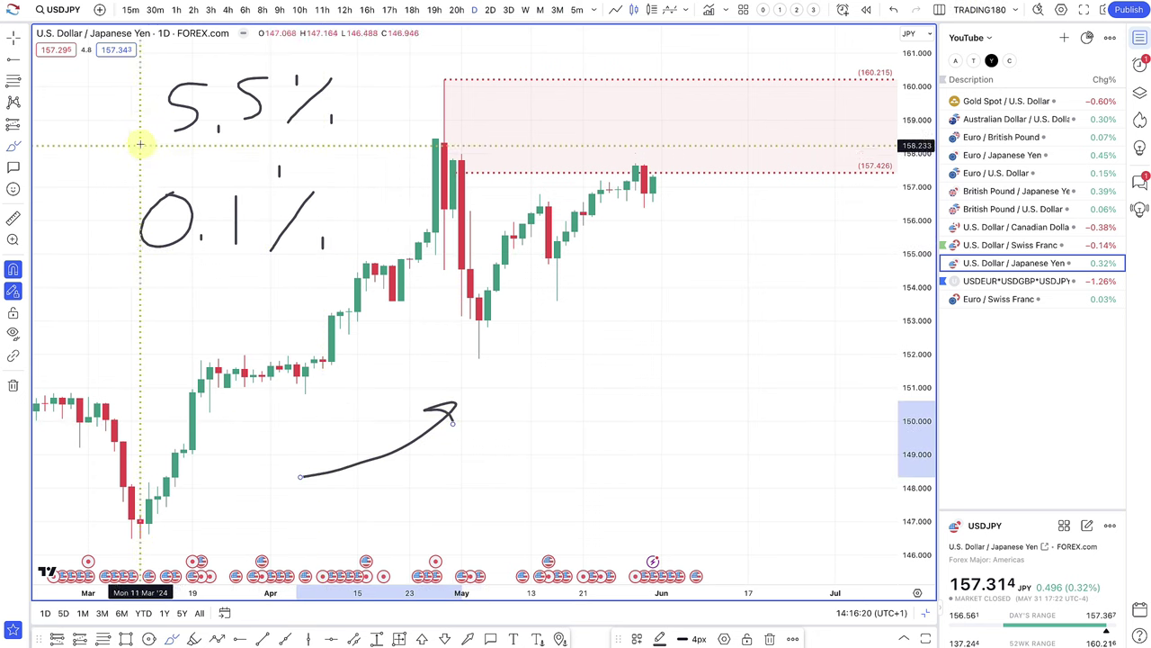
mouse_move(146, 110)
left_mouse_down()
mouse_move(110, 192)
mouse_move(123, 175)
left_mouse_up()
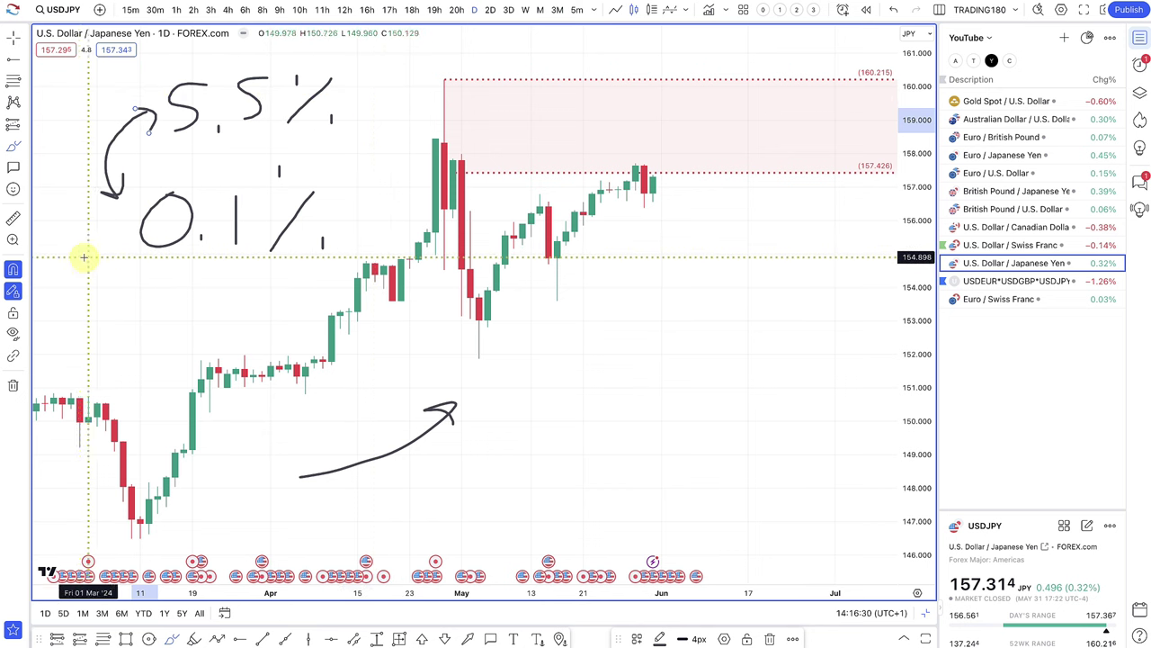
- Brush an upward arrow beside the 0.1% note and a pair of arrows pointing toward each other at the end of the two notes
mouse_move(81, 258)
left_mouse_down()
mouse_move(79, 203)
mouse_move(89, 206)
left_mouse_up()
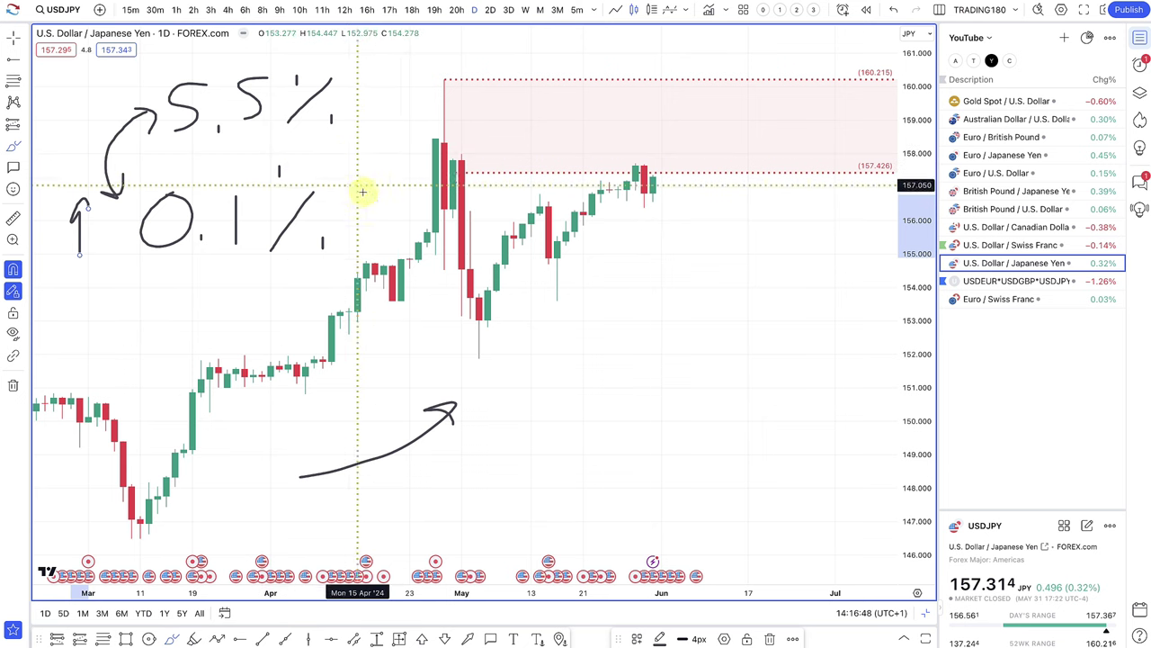
left_click(360, 100)
mouse_move(358, 99)
left_mouse_down()
mouse_move(375, 160)
mouse_move(354, 225)
left_mouse_up()
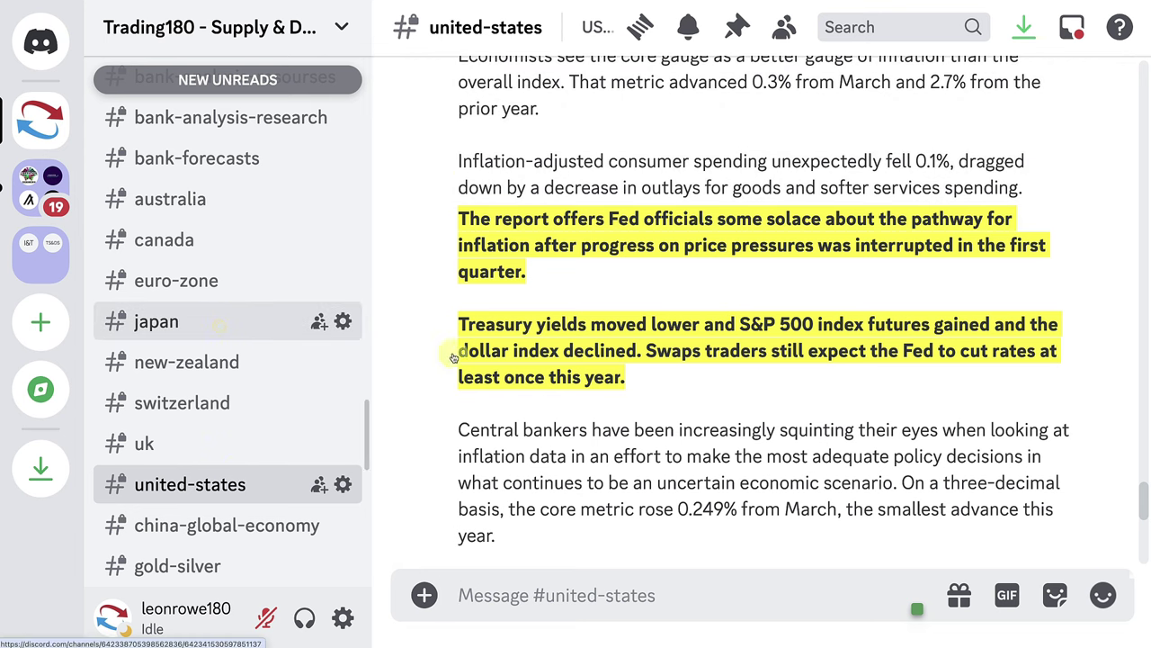
- Switch to Discord and read the japan channel's article on yen intervention, including the exchange-rate chart and the highlighted BofA quote
left_click(221, 324)
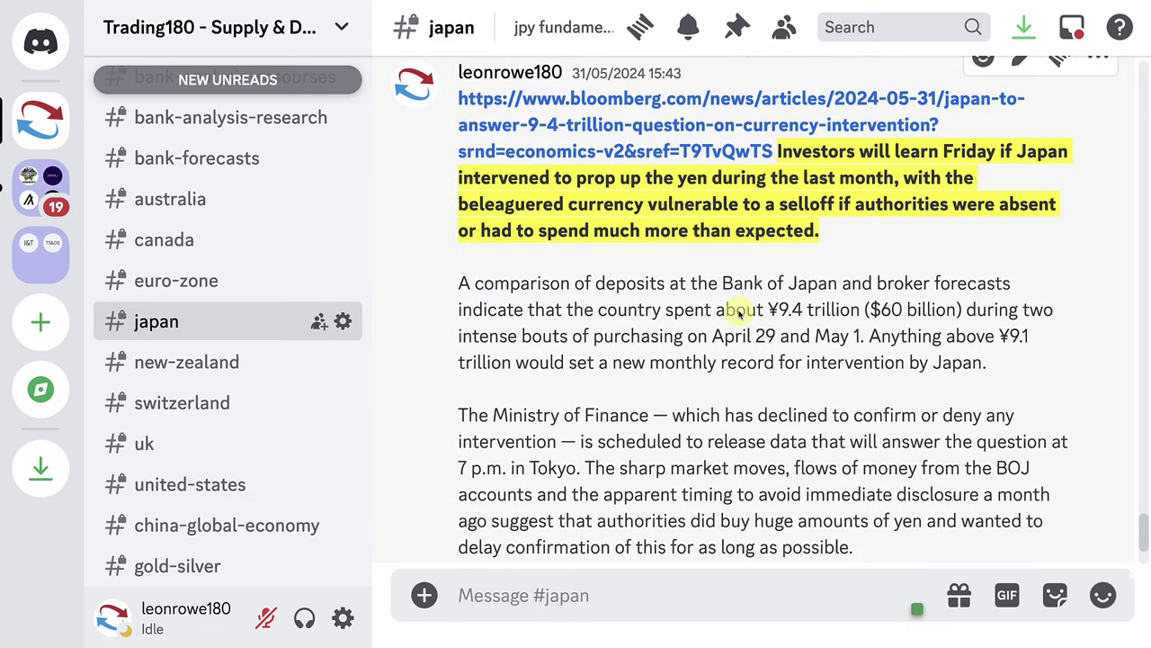
mouse_move(792, 171)
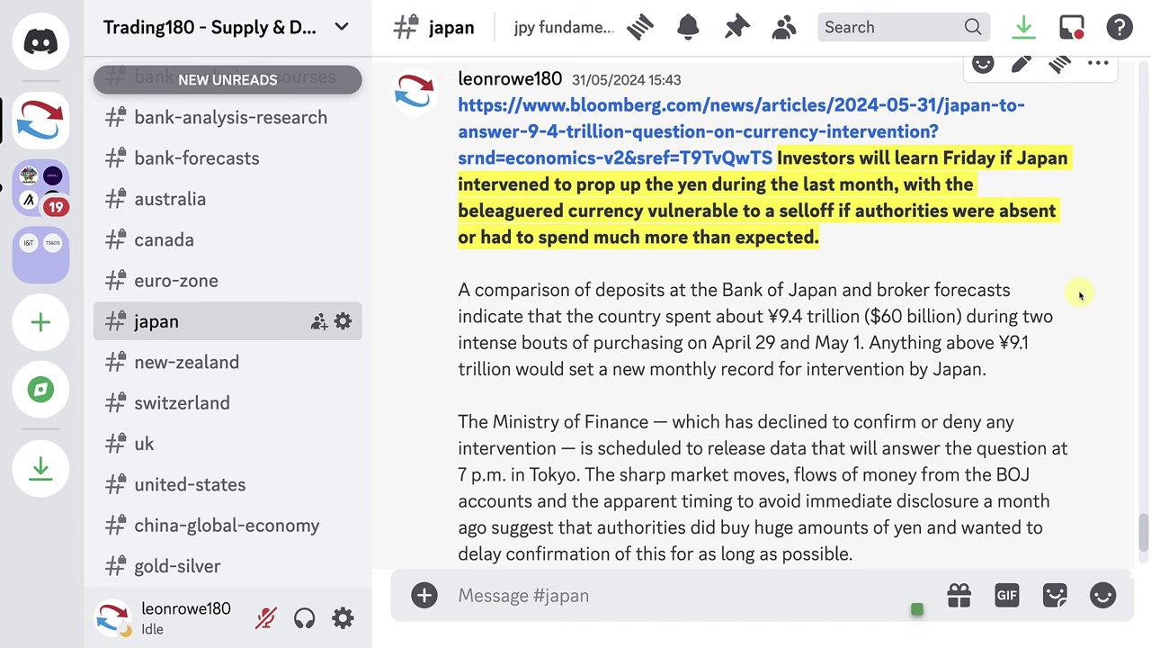
scroll(1080, 295, "down", 10)
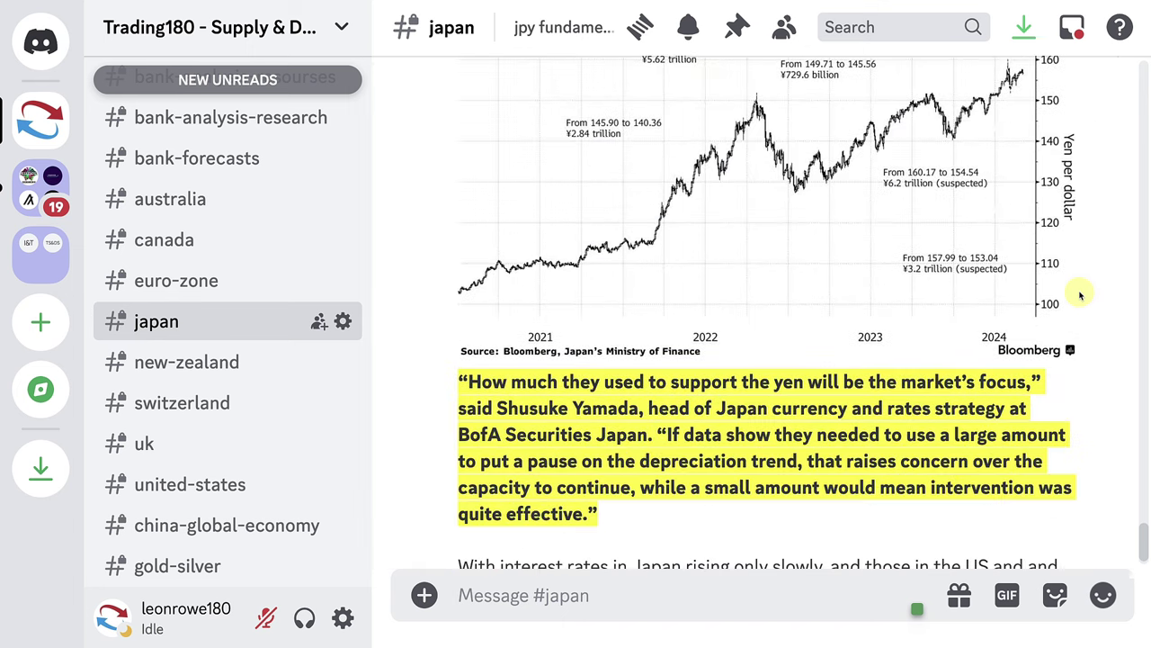
scroll(1080, 295, "up", 1)
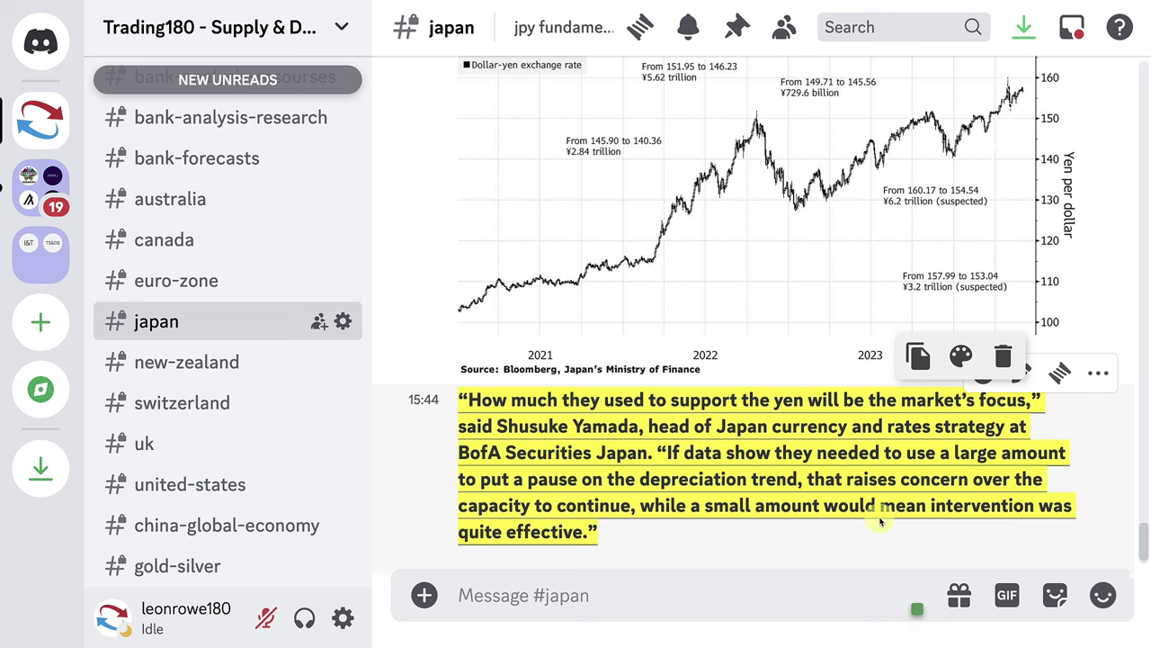
scroll(800, 542, "down", 1)
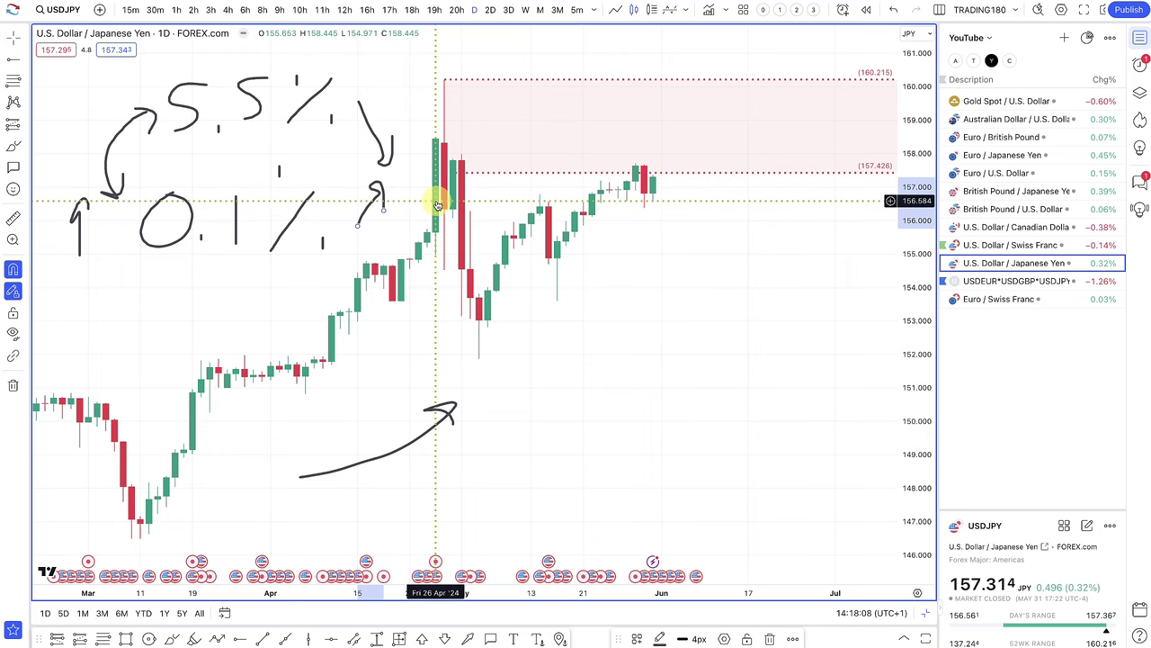
- Back on the USDJPY chart, brush a circle around the late-April peak, an "L" beside it, and a circle with a rising line at the latest candles
left_click(14, 148)
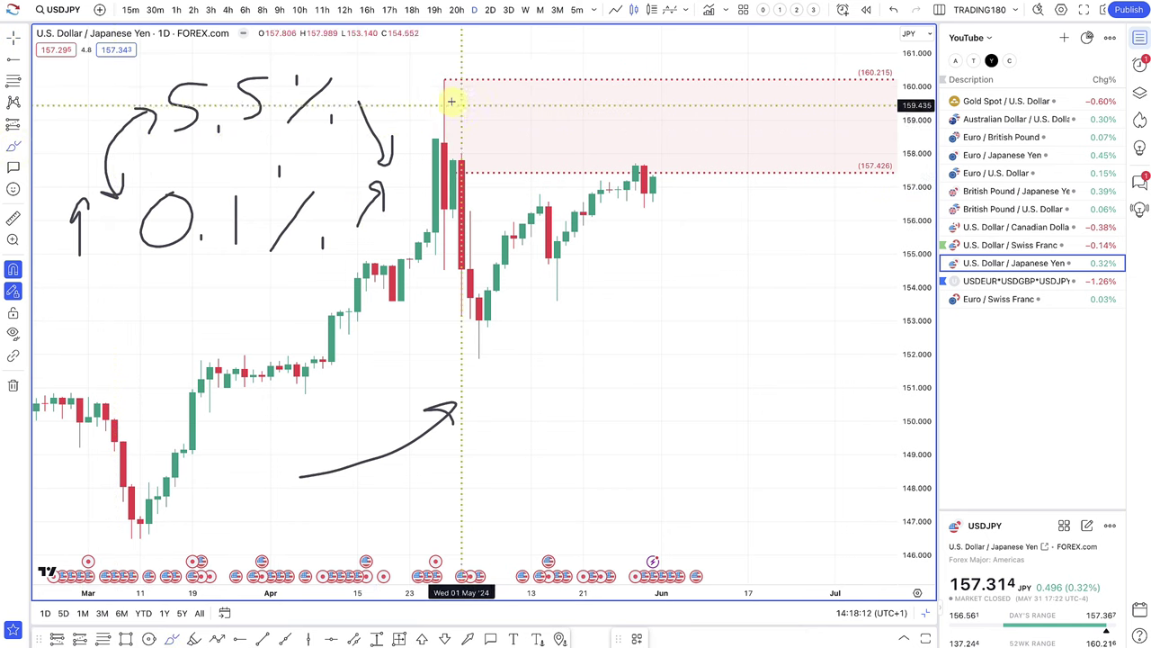
mouse_move(444, 88)
left_mouse_down()
mouse_move(417, 174)
mouse_move(496, 167)
mouse_move(444, 83)
left_mouse_up()
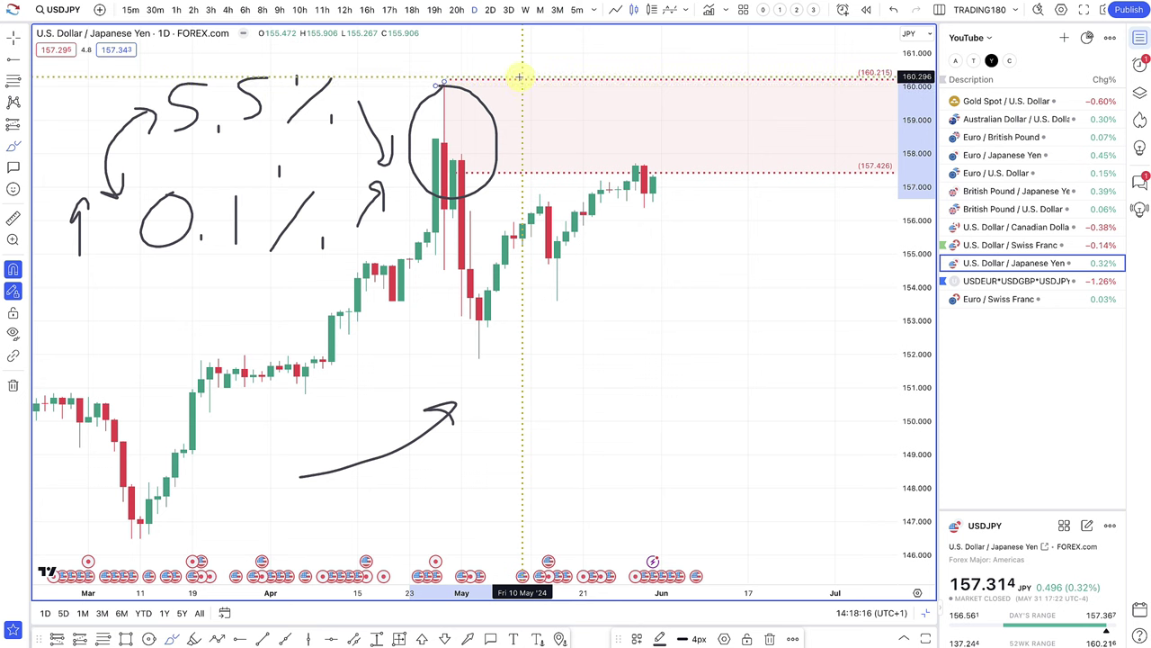
mouse_move(522, 72)
left_mouse_down()
mouse_move(523, 117)
mouse_move(565, 119)
left_mouse_up()
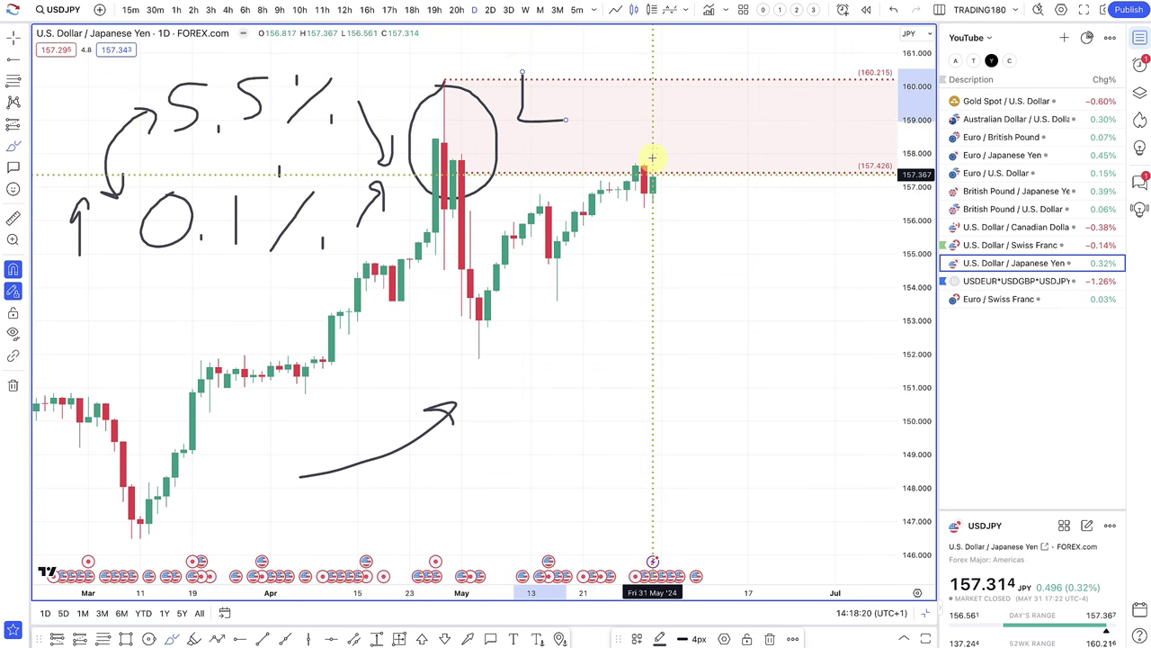
mouse_move(652, 158)
left_mouse_down()
mouse_move(637, 159)
mouse_move(642, 224)
mouse_move(676, 193)
mouse_move(673, 171)
mouse_move(711, 101)
left_mouse_up()
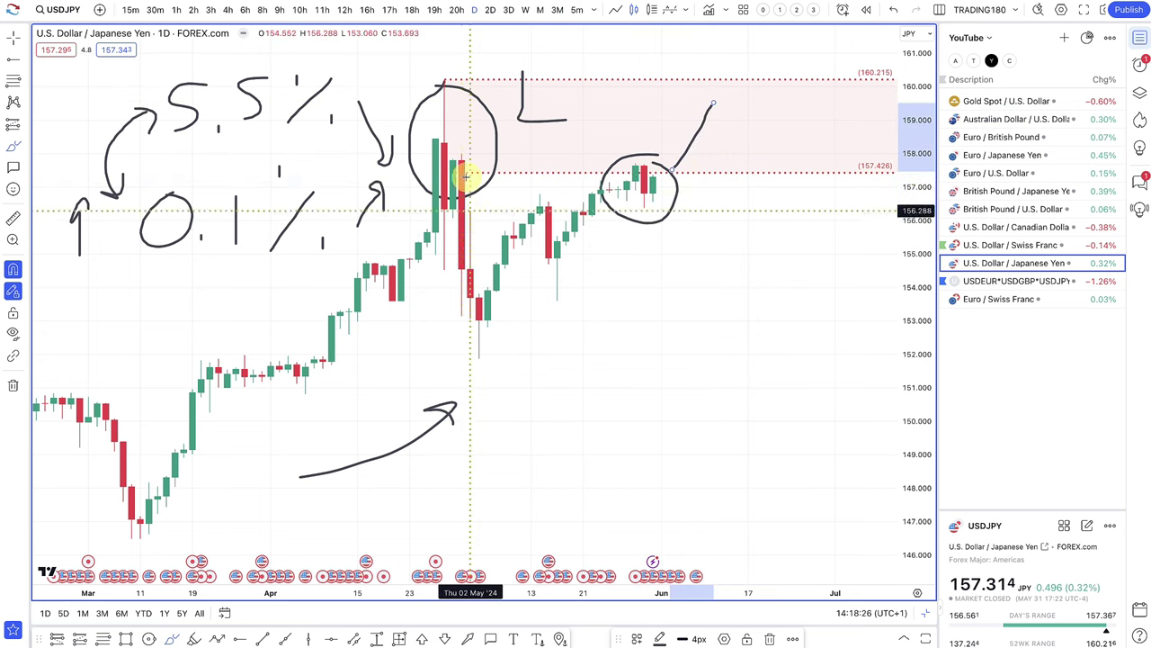
- Brush a falling arrow from the 29 April high to about 153 and a question mark in the supply zone beyond the latest candles
left_click(443, 85)
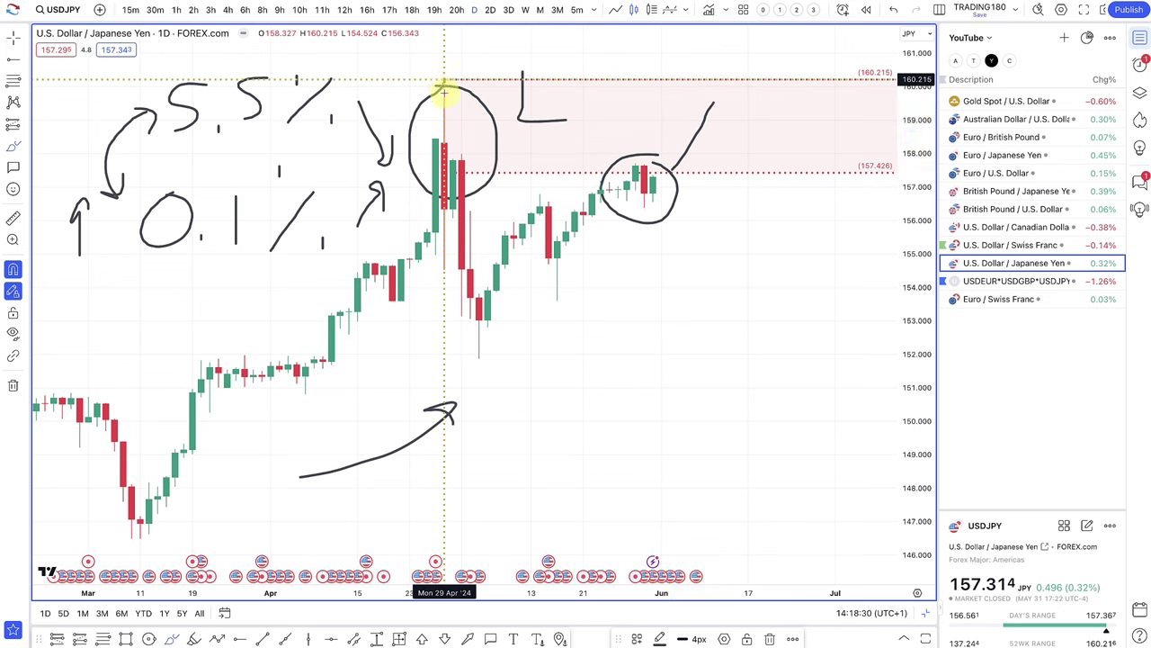
mouse_move(443, 90)
left_mouse_down()
mouse_move(488, 309)
mouse_move(519, 303)
mouse_move(485, 241)
left_mouse_up()
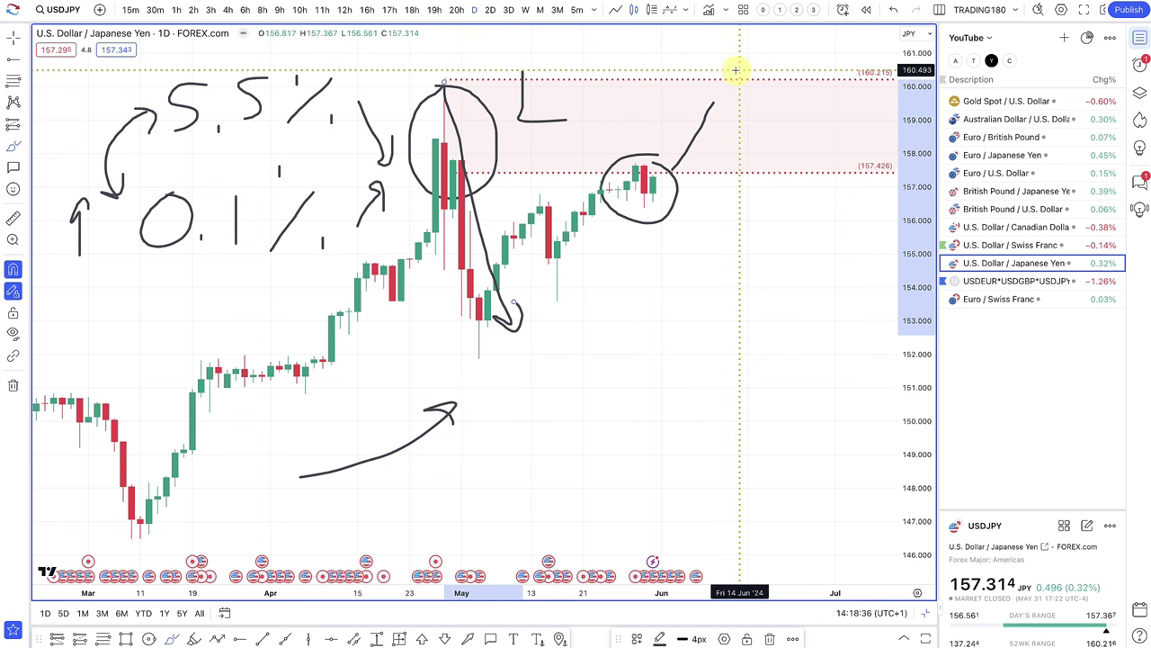
mouse_move(736, 70)
left_mouse_down()
mouse_move(779, 84)
mouse_move(757, 115)
mouse_move(757, 166)
left_mouse_up()
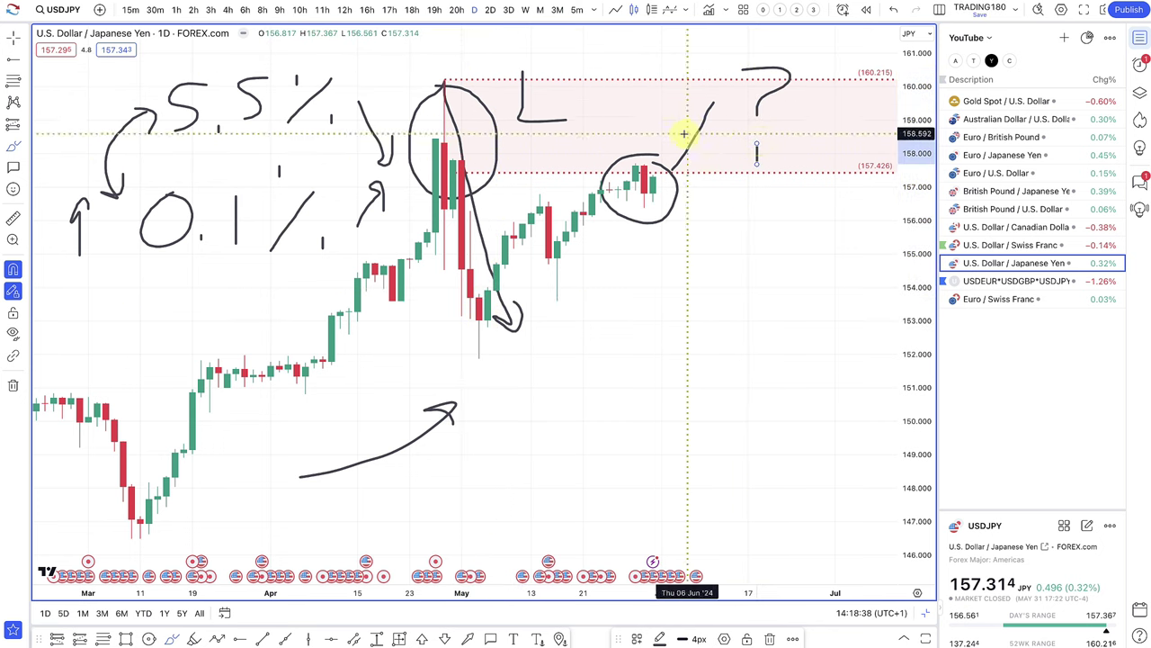
- Circle the "L" note with the brush and write a circled "S" beneath it
mouse_move(539, 63)
left_mouse_down()
mouse_move(495, 77)
mouse_move(551, 157)
mouse_move(567, 71)
mouse_move(534, 64)
left_mouse_up()
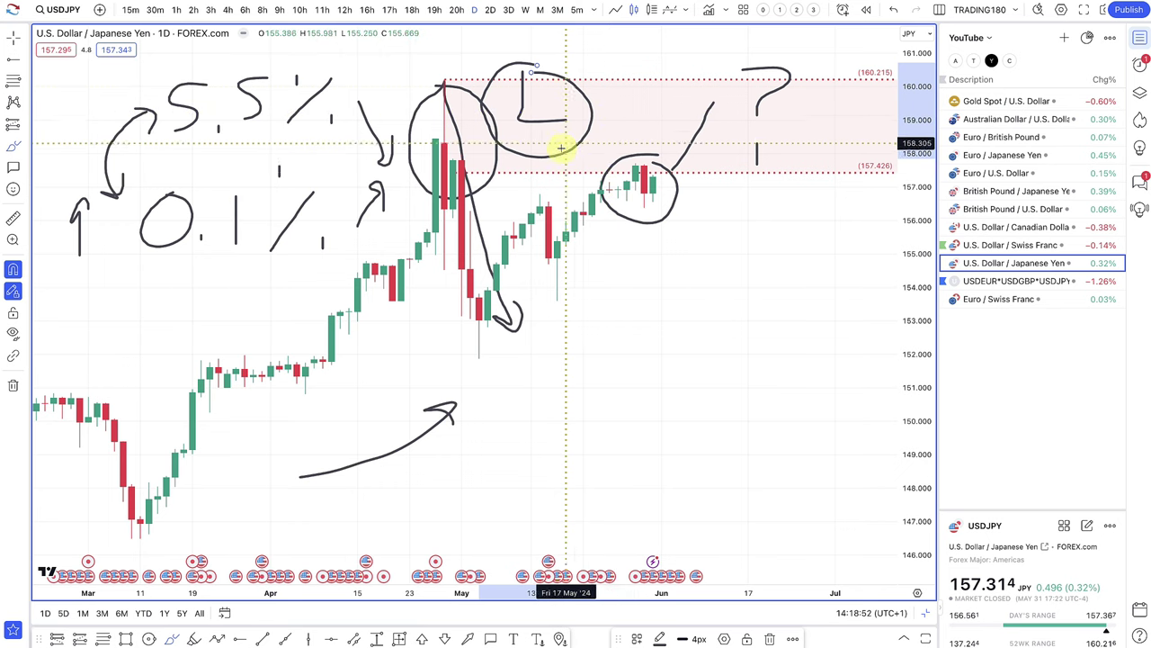
mouse_move(551, 142)
left_mouse_down()
mouse_move(514, 159)
mouse_move(522, 185)
mouse_move(522, 149)
mouse_move(491, 145)
mouse_move(481, 207)
mouse_move(514, 154)
left_mouse_up()
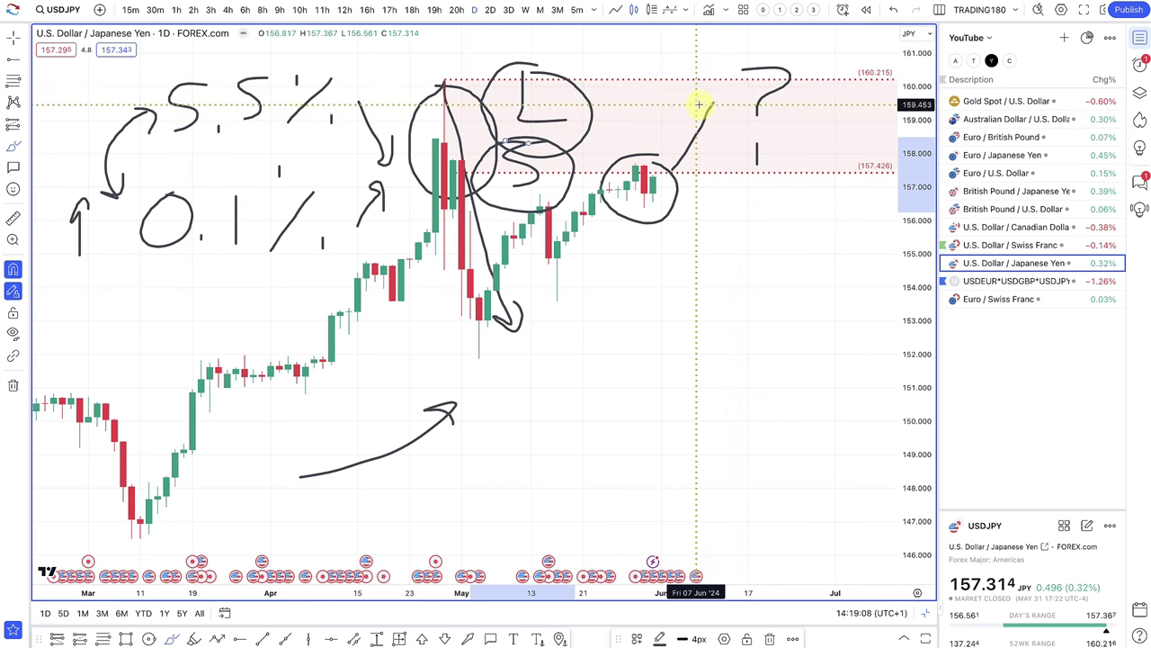
- Circle the projected rise into supply, brush a falling arrow from it, and draw a freehand line along the 160.000 level
mouse_move(696, 103)
left_mouse_down()
mouse_move(634, 123)
mouse_move(628, 160)
left_mouse_up()
mouse_move(713, 160)
left_mouse_down()
mouse_move(696, 134)
mouse_move(746, 293)
mouse_move(782, 291)
left_mouse_up()
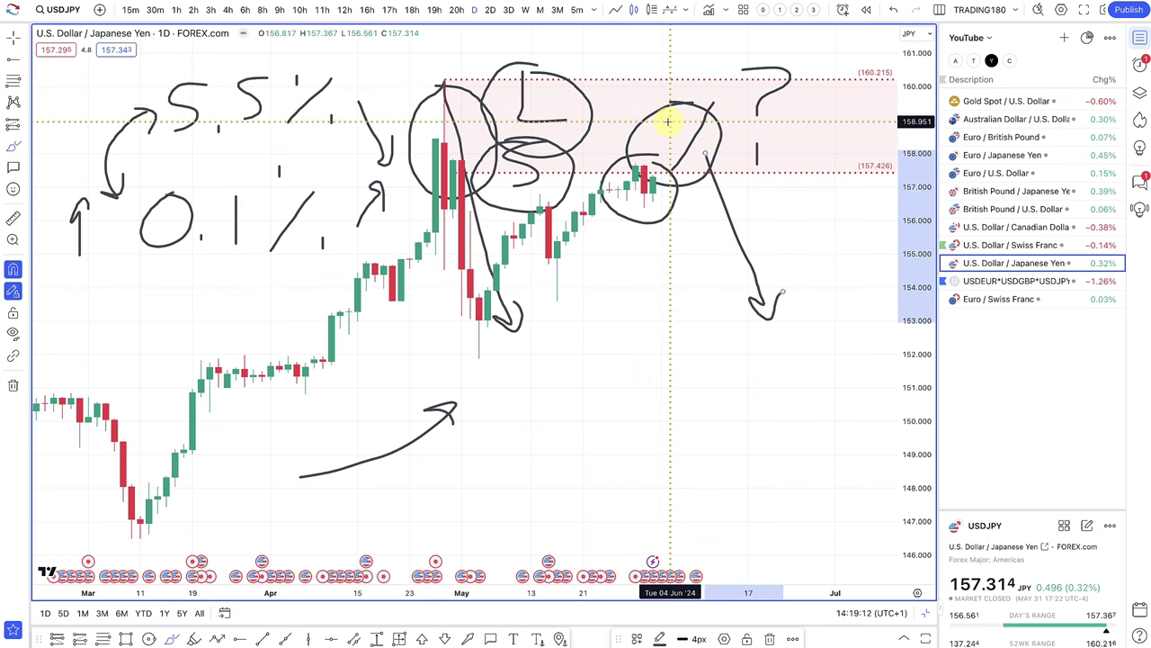
left_click_drag(393, 84, 817, 88)
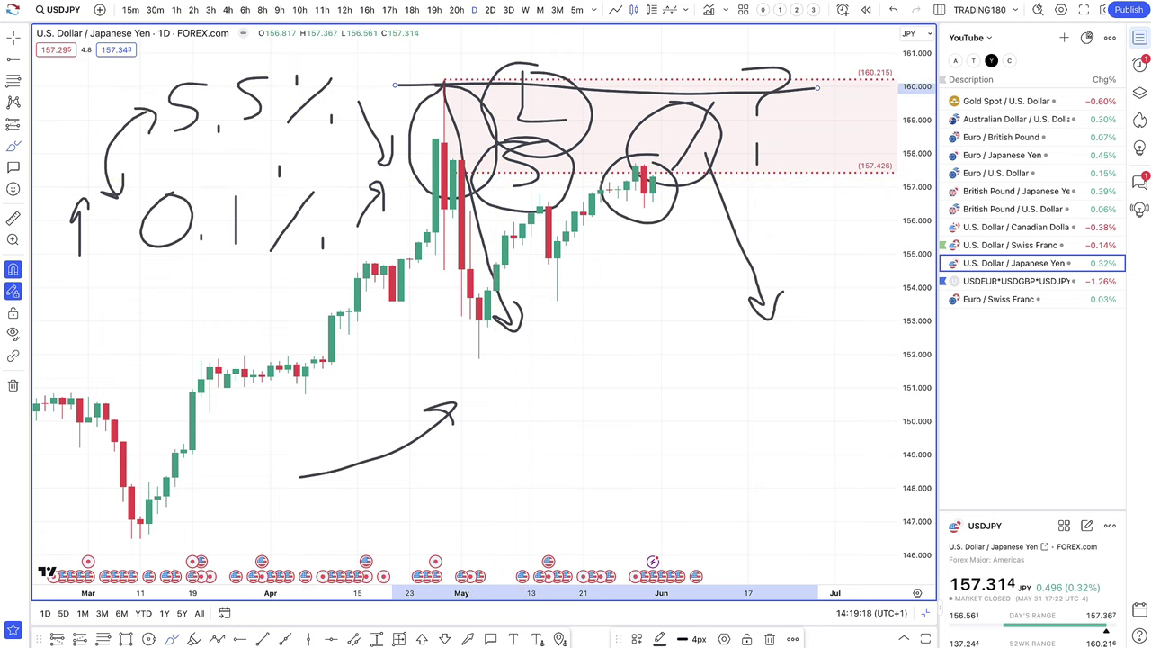
- Switch to Discord and review the highlighted intervention quote, the yen weakness chart and the article text in the japan channel
key("super+Tab")
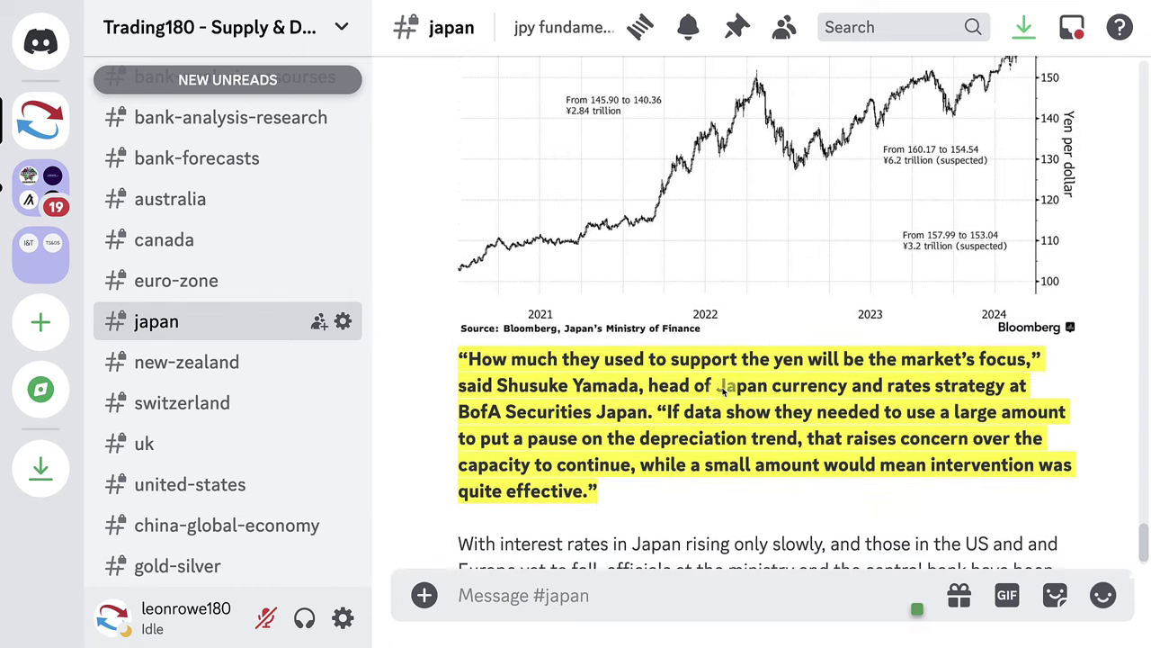
scroll(729, 423, "down", 1)
left_click(661, 459)
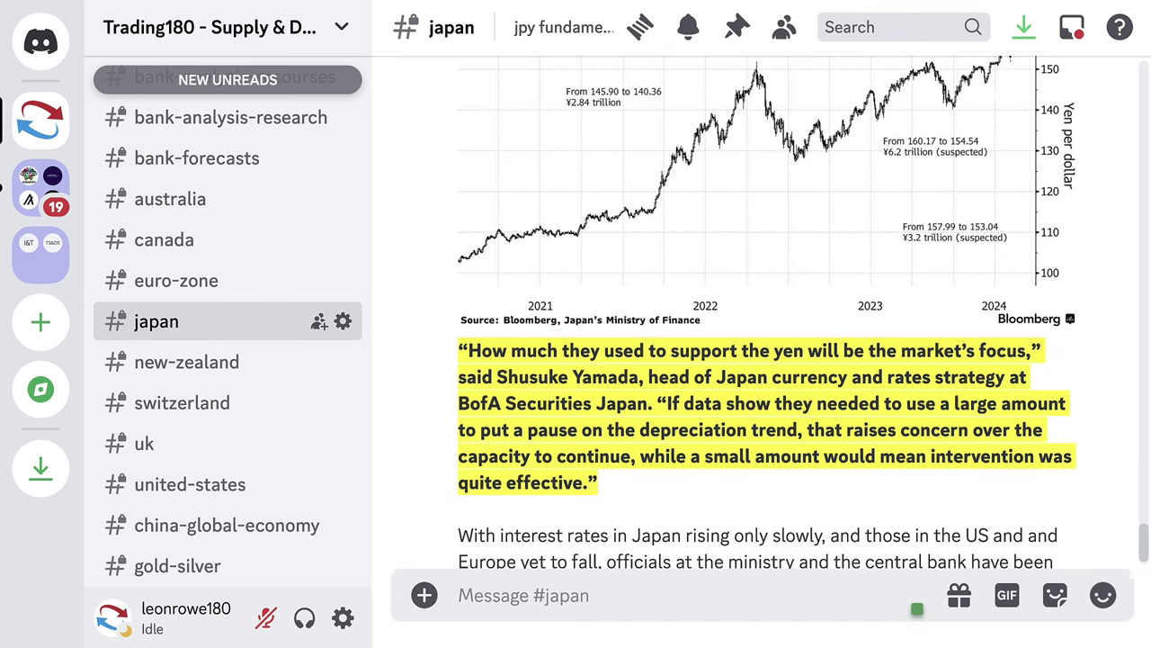
scroll(746, 350, "up", 3)
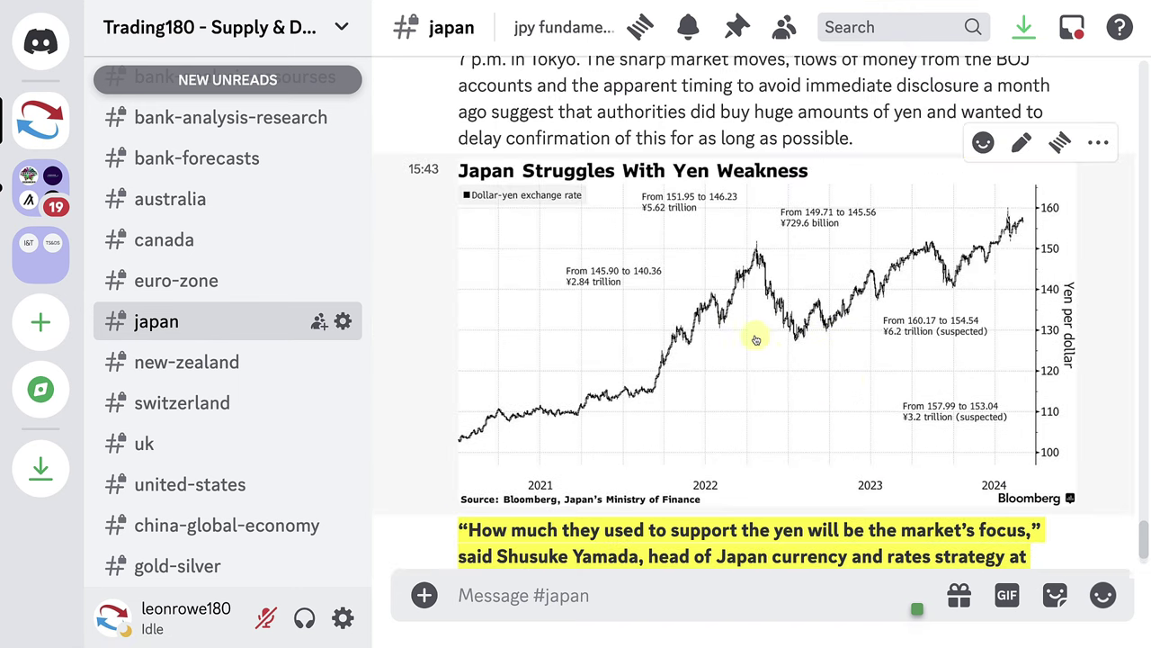
scroll(756, 340, "up", 3)
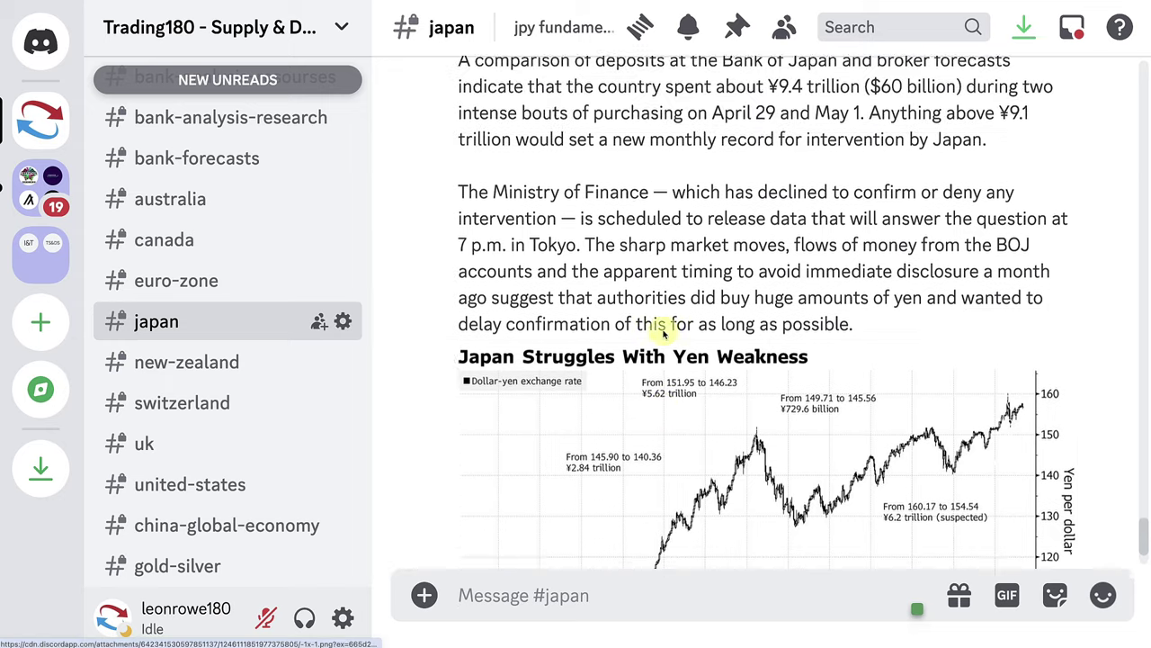
scroll(664, 333, "up", 2)
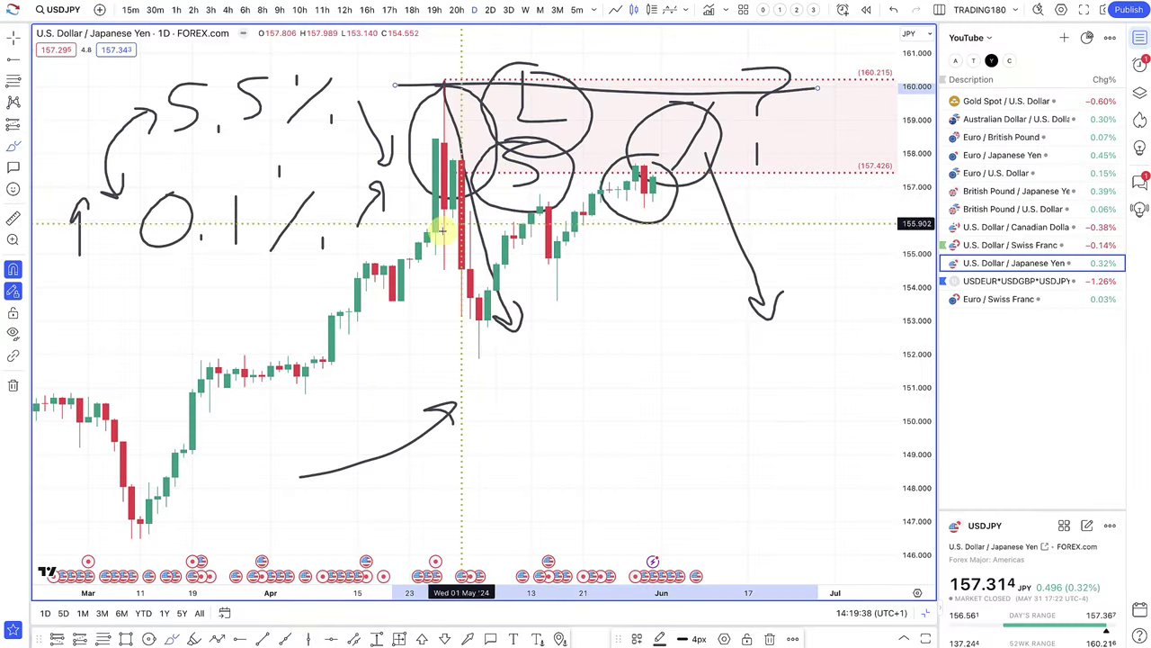
- Clear all drawings from the USDJPY chart and mark a supply zone from the 29 April high at 160.215 down to 157.391
left_click(13, 385)
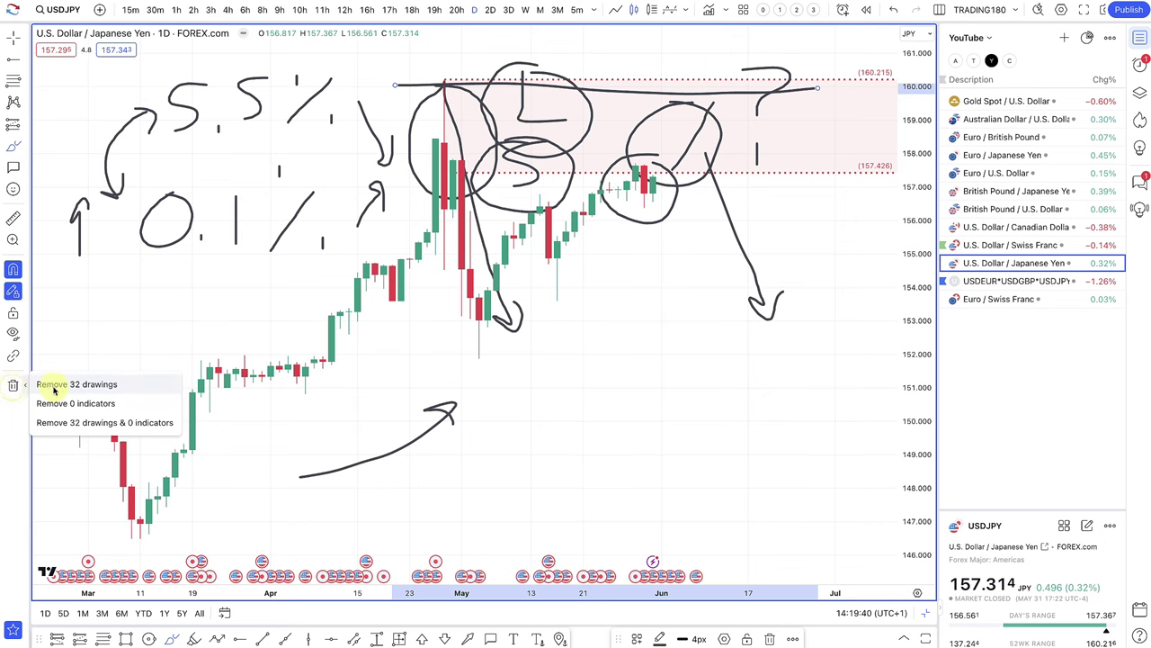
left_click(54, 385)
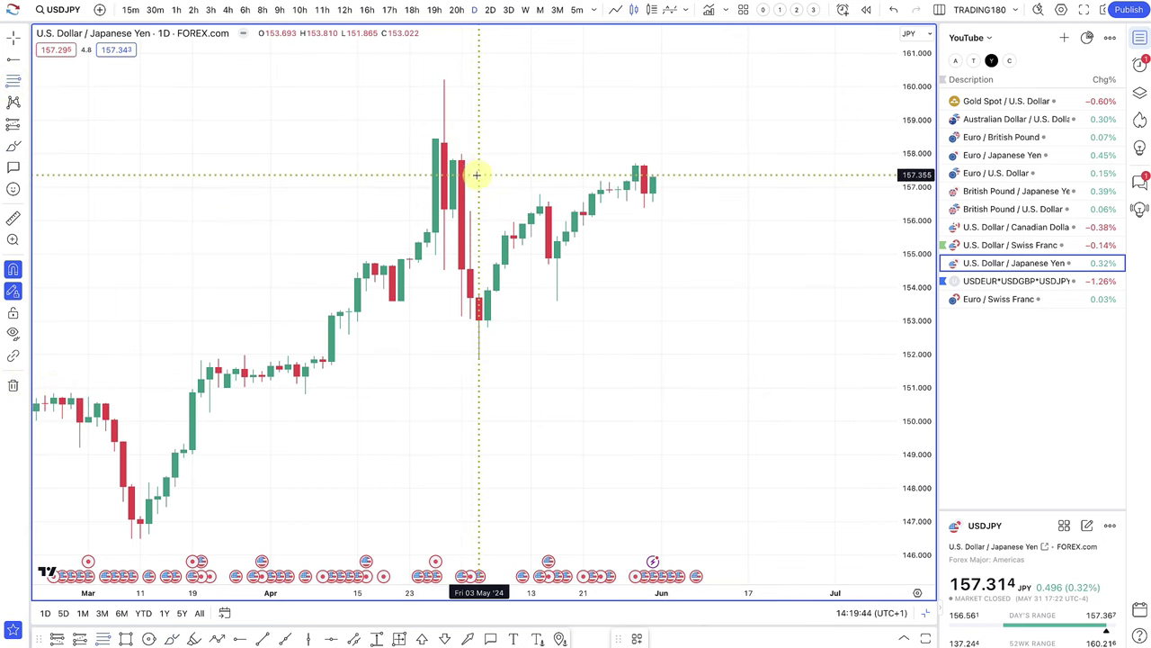
left_click_drag(469, 174, 443, 81)
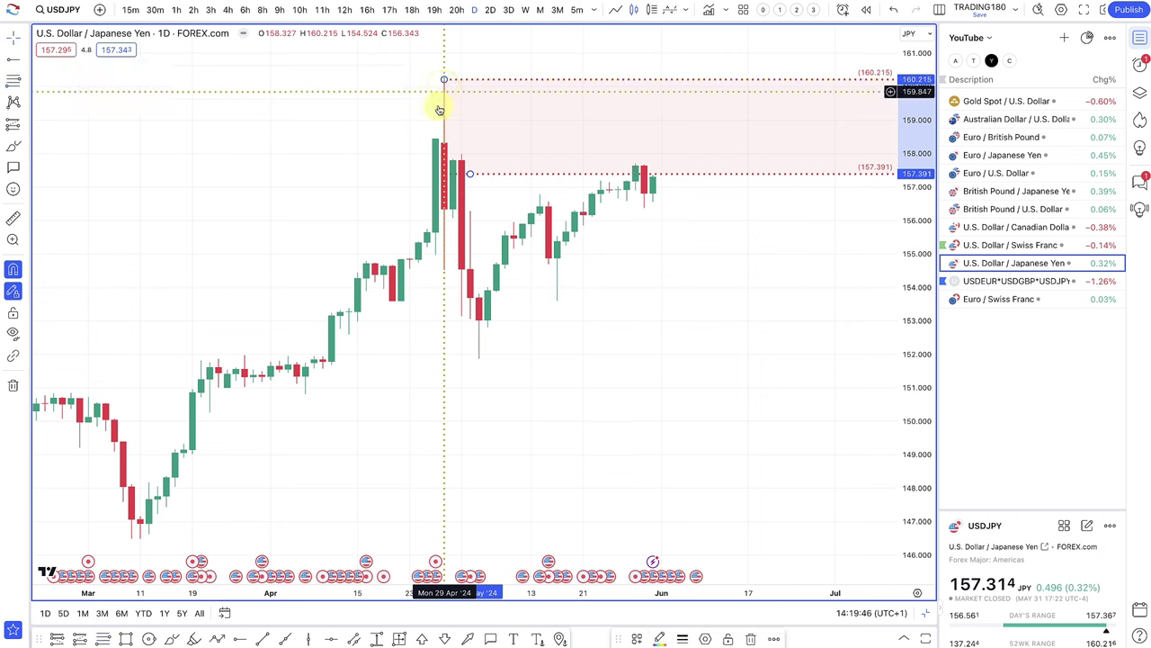
- Brush a circle in the supply zone above the latest candles with a falling arrow from it, and circle the late-April peak
left_click(171, 639)
mouse_move(671, 87)
left_mouse_down()
mouse_move(668, 164)
mouse_move(655, 77)
left_mouse_up()
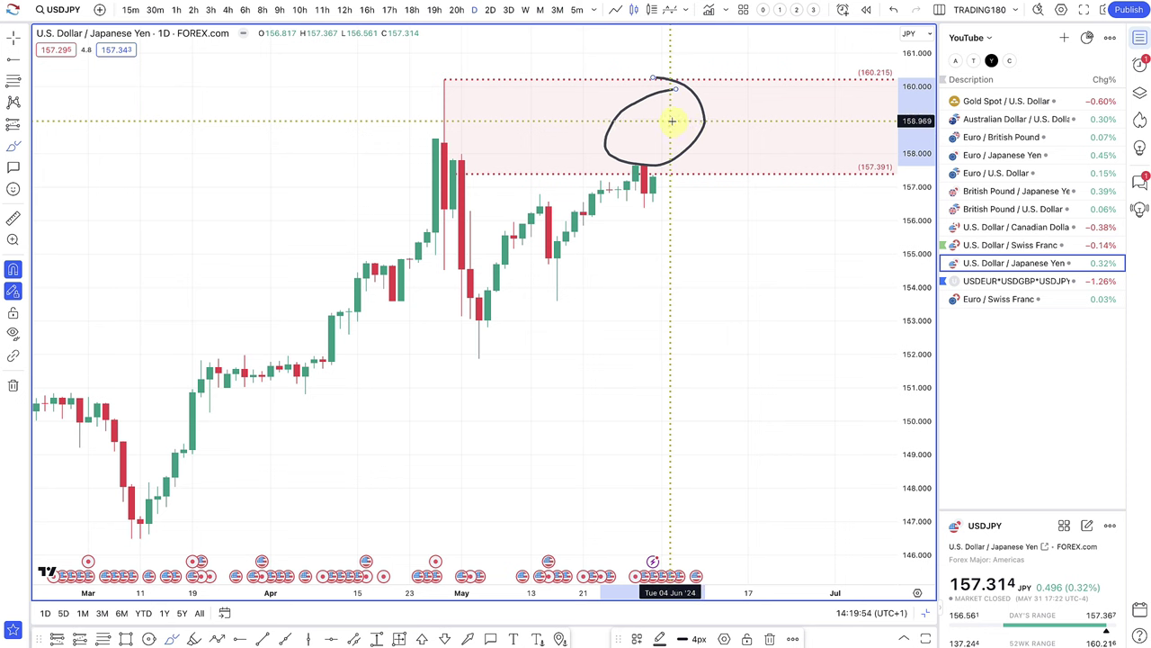
mouse_move(672, 120)
left_mouse_down()
mouse_move(740, 249)
mouse_move(748, 212)
left_mouse_up()
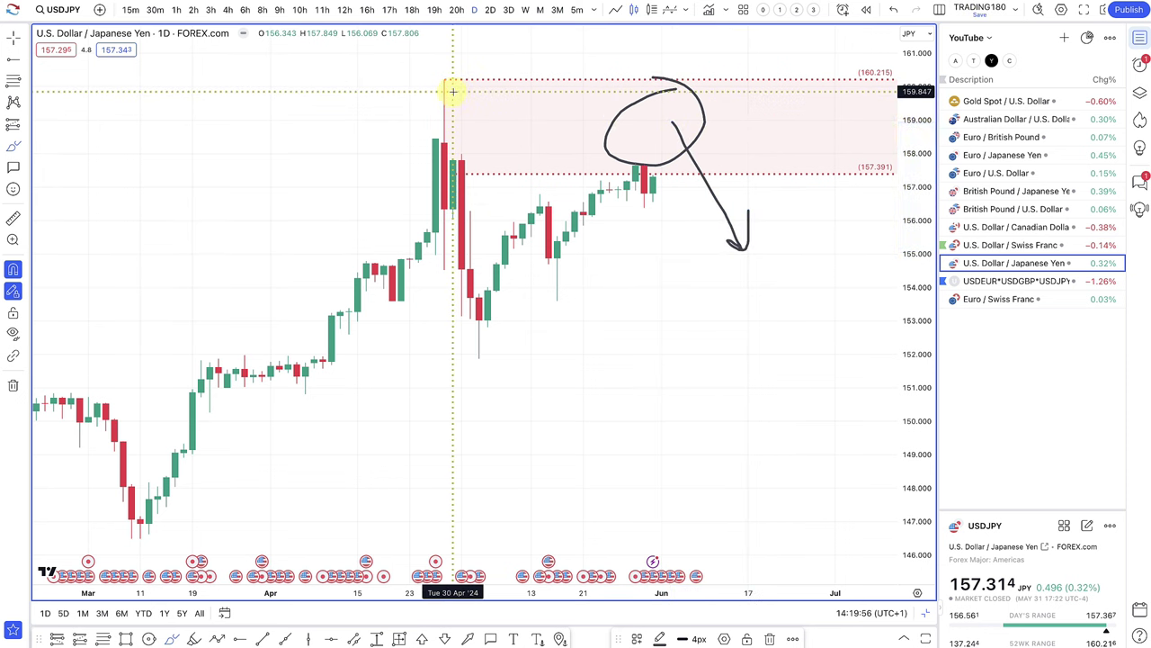
left_click_drag(454, 92, 418, 74)
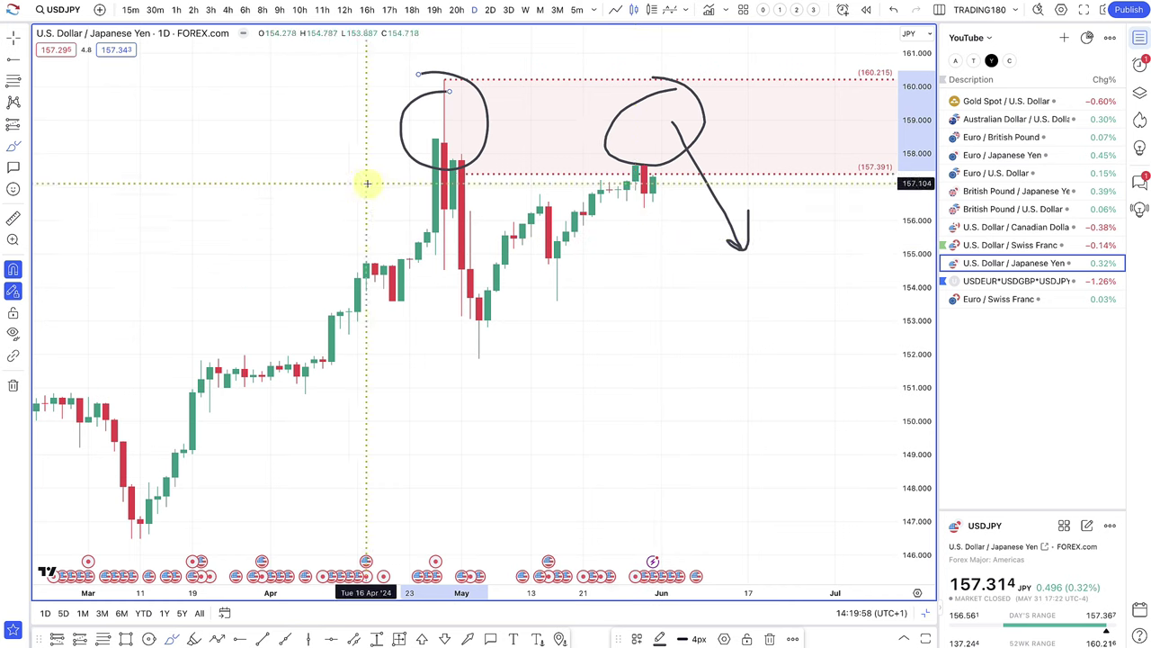
- Mark a zone from 156.260 down to the 16 May low at 153.600 and apply the DEMAND drawing template to it
left_click(480, 195)
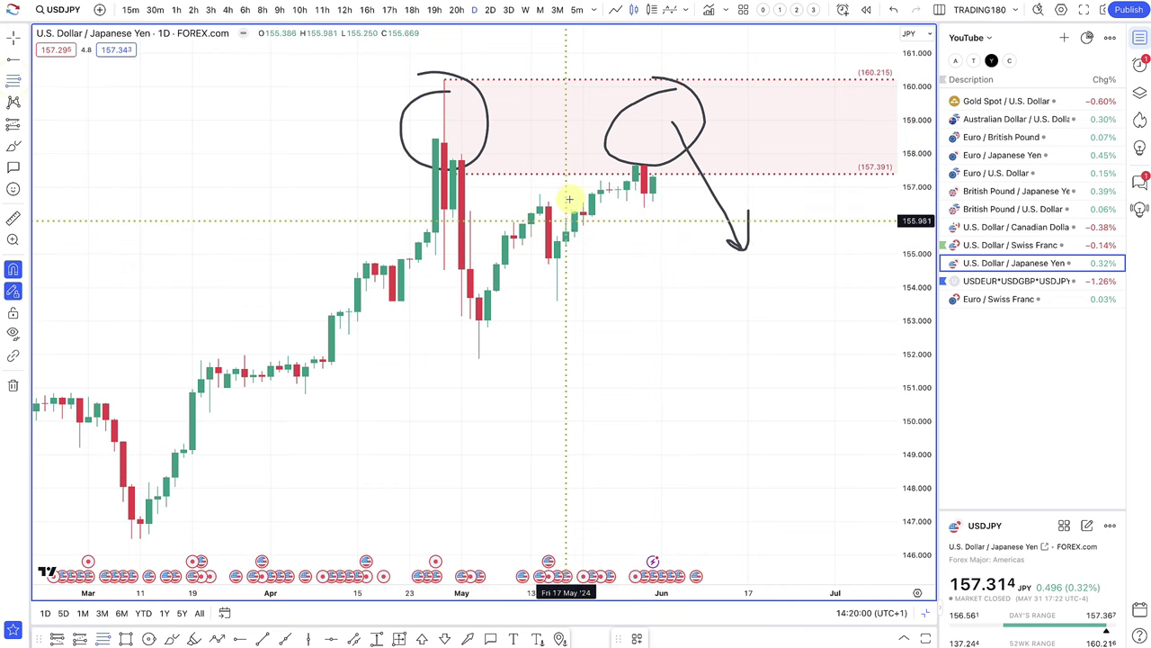
left_click_drag(583, 211, 557, 301)
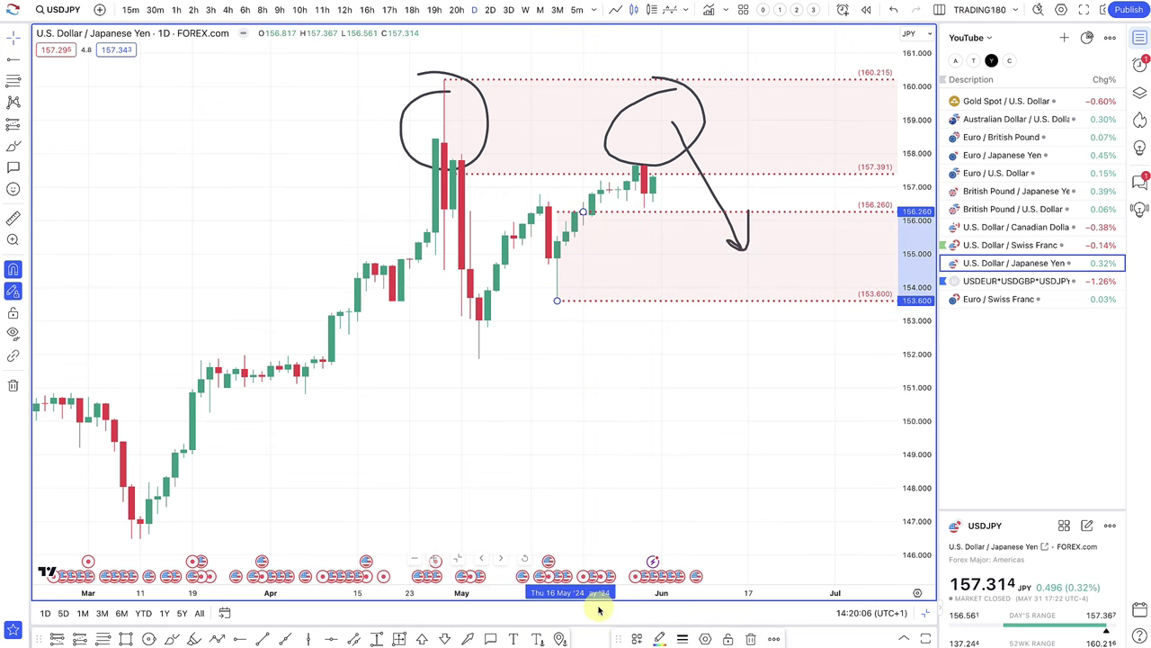
left_click(636, 640)
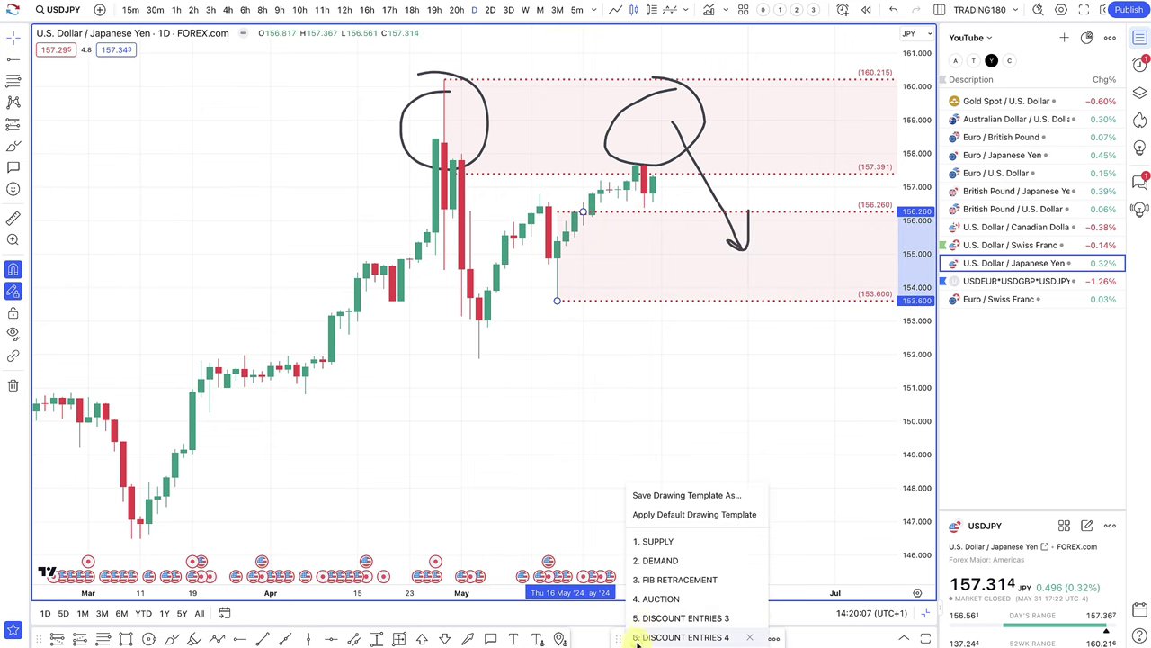
left_click(657, 558)
right_click(707, 355)
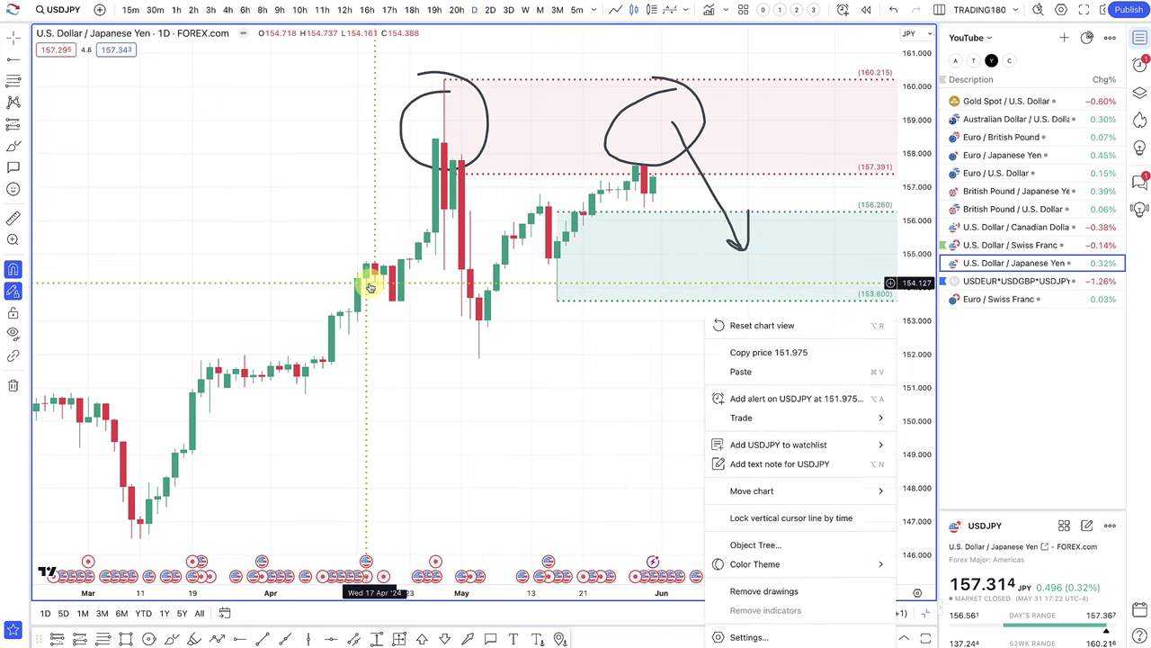
- Brush a projected path rising from the latest candle into the supply zone and falling with an arrowhead into the demand zone
left_click(10, 147)
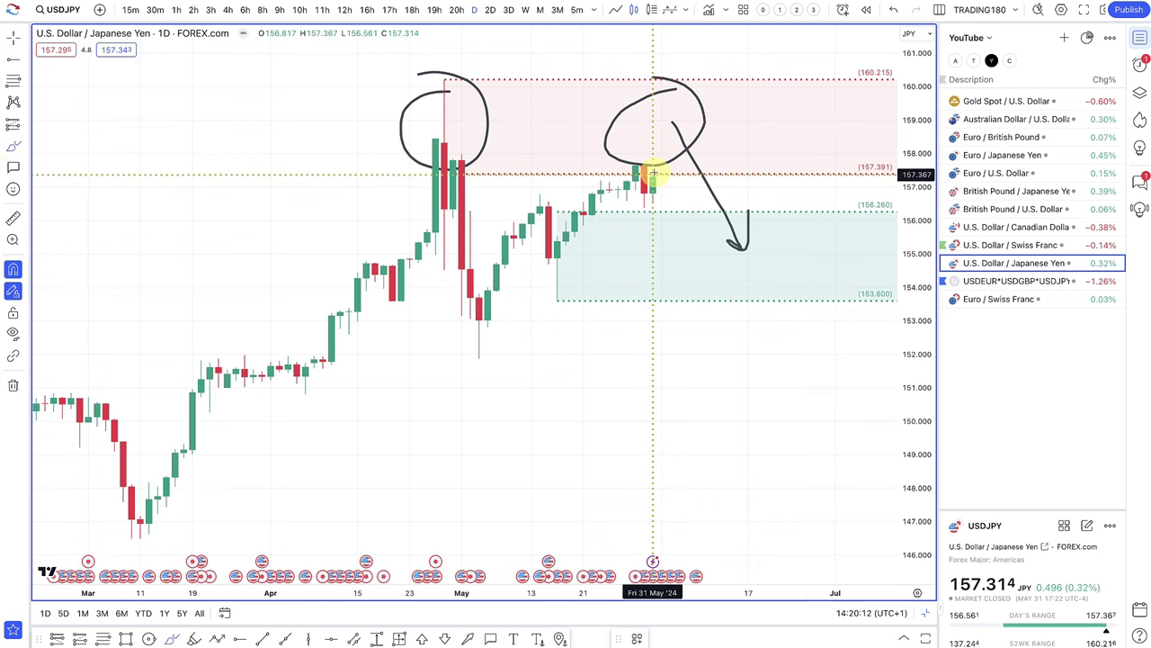
mouse_move(681, 96)
left_mouse_down()
mouse_move(697, 260)
mouse_move(705, 250)
left_mouse_up()
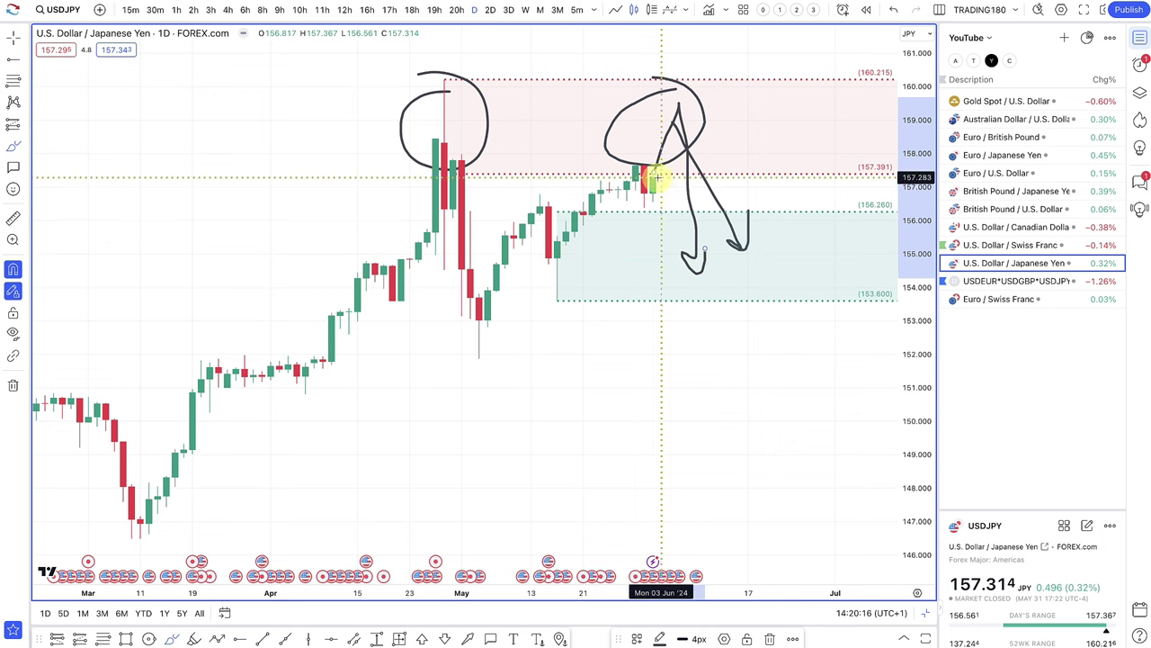
- Brush a second projected path on USDJPY, falling from the latest candle into the demand zone and curving up to an arrowhead
mouse_move(656, 186)
left_mouse_down()
mouse_move(657, 254)
mouse_move(712, 283)
mouse_move(753, 206)
mouse_move(760, 227)
left_mouse_up()
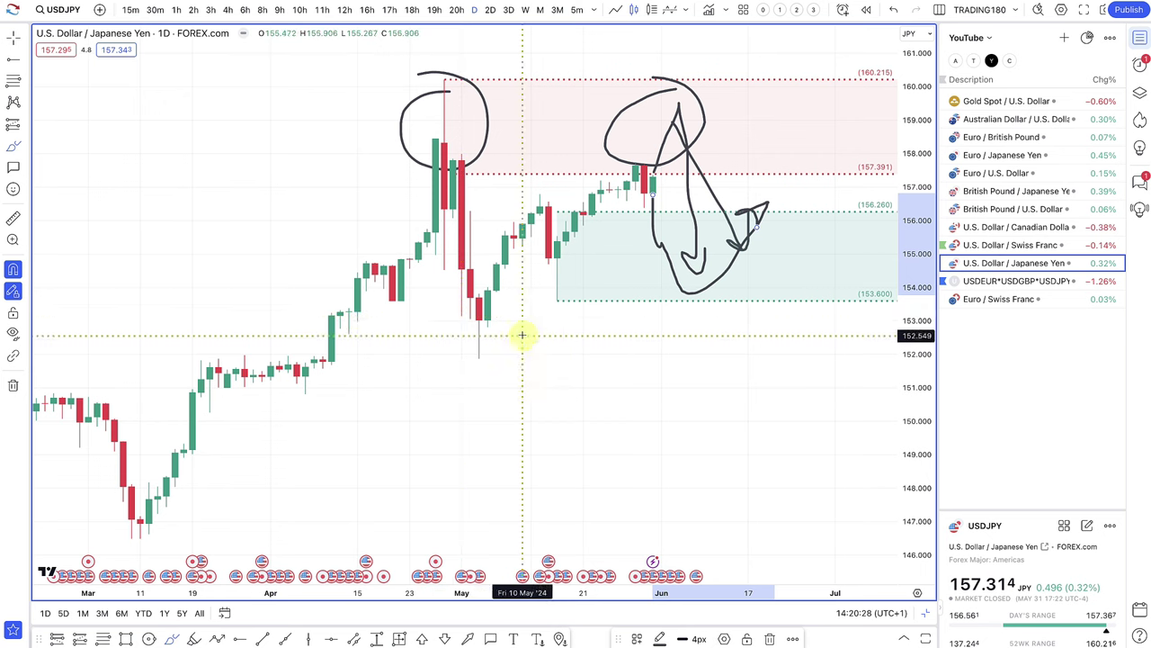
scroll(577, 195, "up", 2)
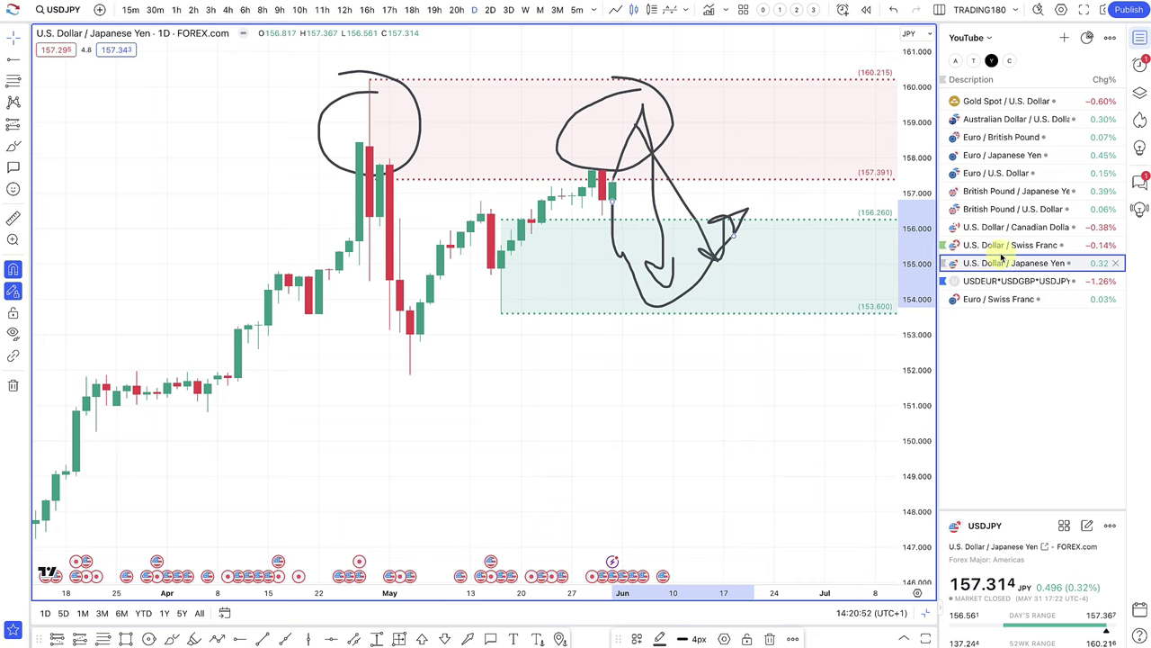
- Open the USDCHF chart and brush marks below the late-May candles, around the 16 May low and above the latest candles
left_click(1001, 247)
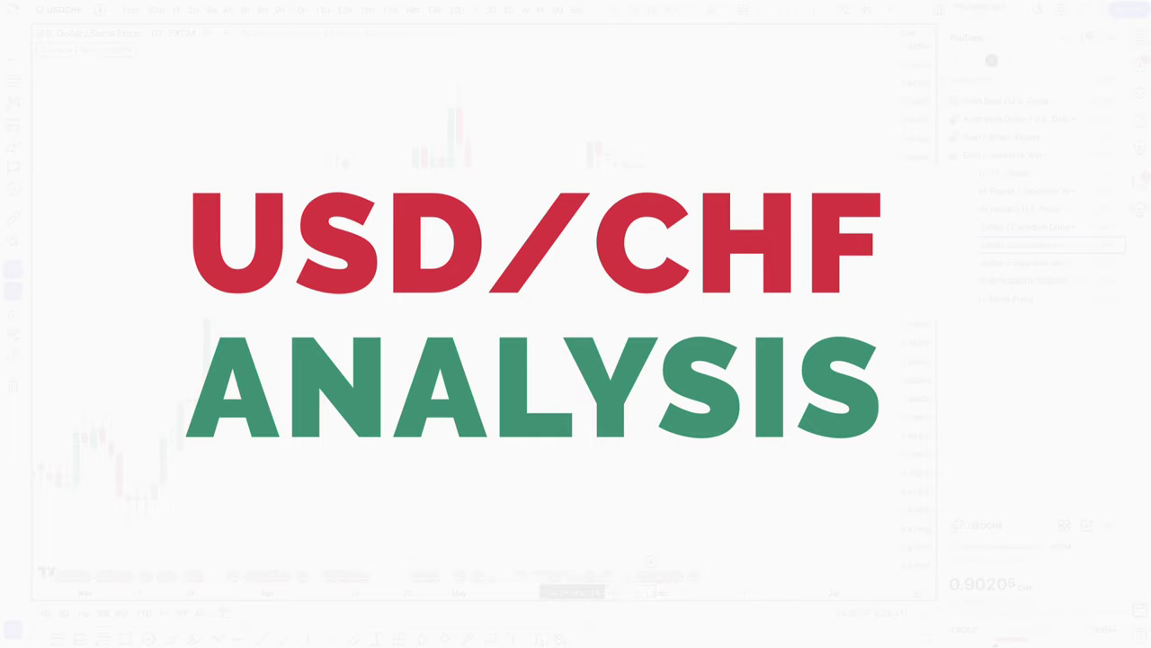
left_click(11, 148)
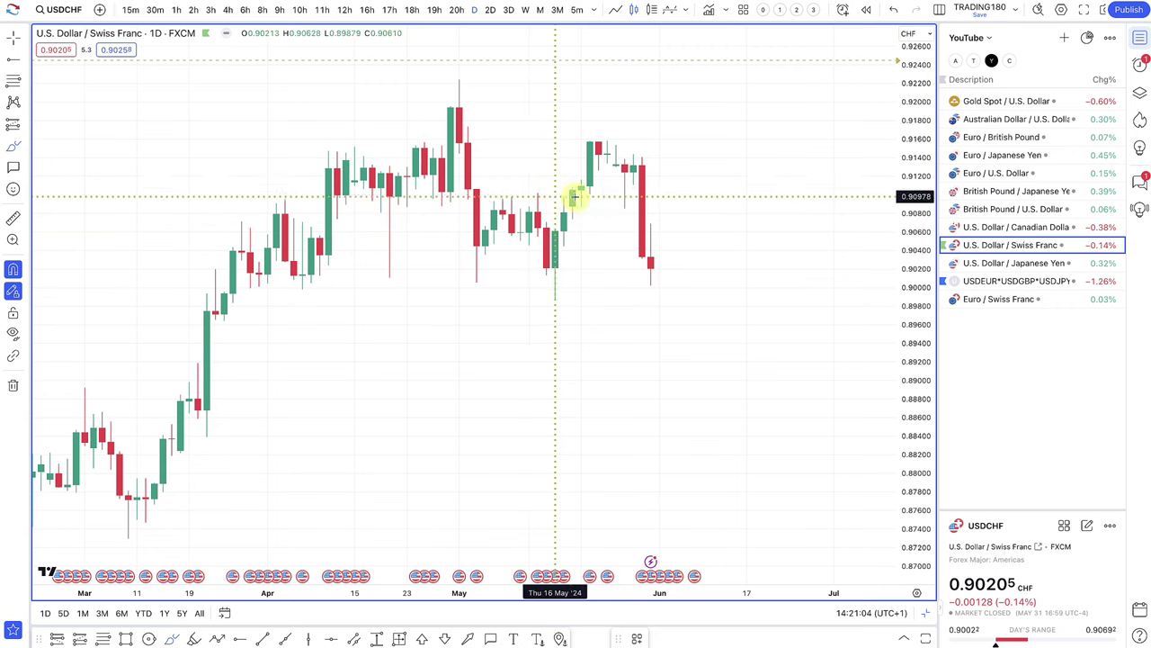
mouse_move(626, 194)
left_mouse_down()
mouse_move(617, 206)
mouse_move(633, 196)
left_mouse_up()
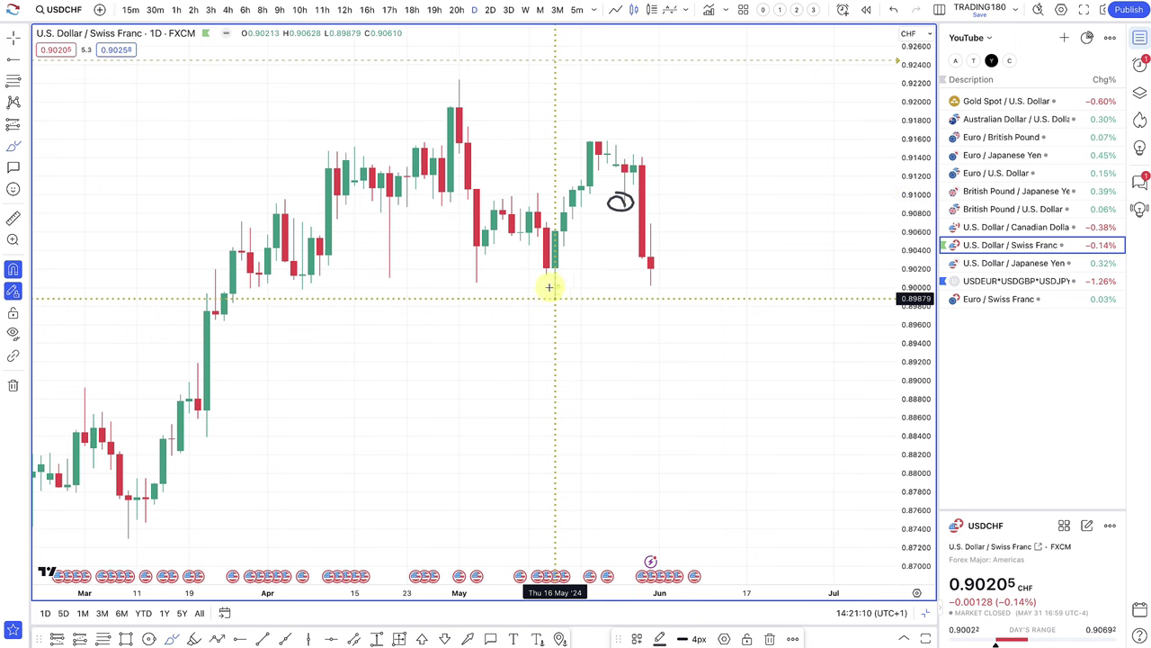
left_click_drag(549, 287, 554, 297)
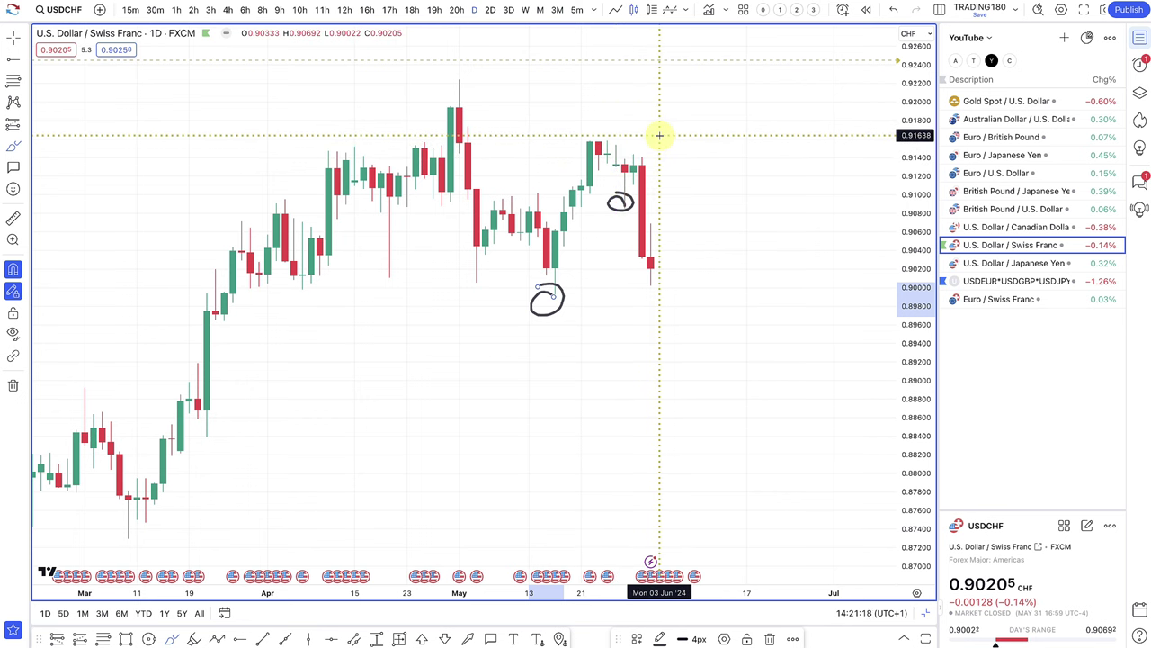
left_click_drag(637, 119, 686, 119)
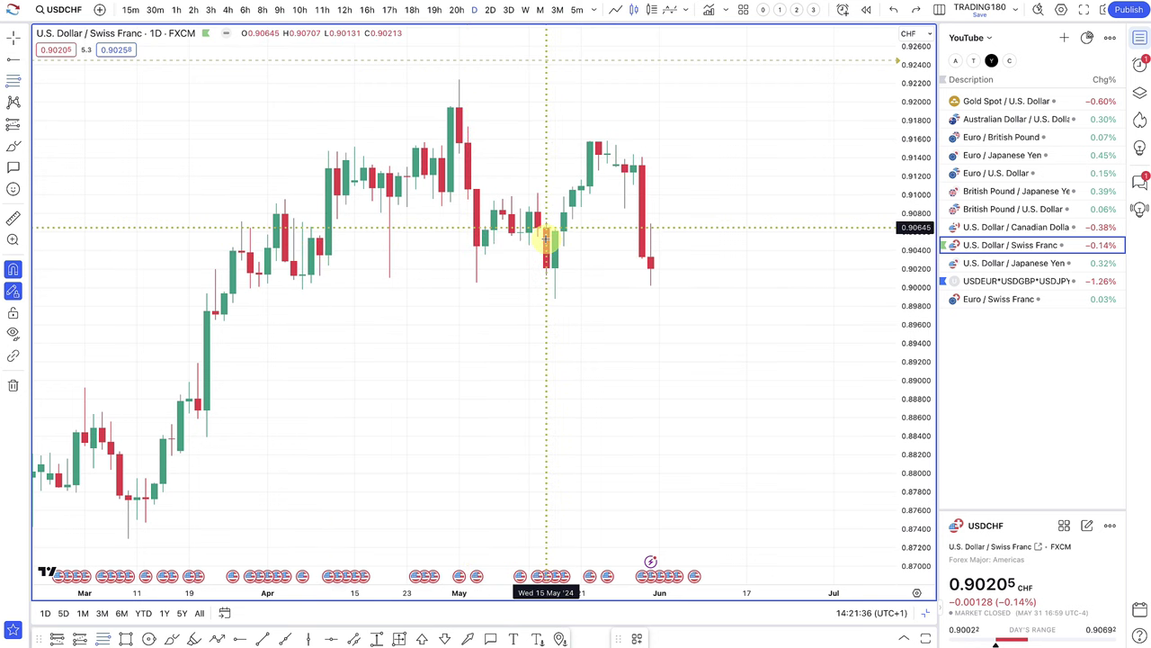
- Mark a USDCHF demand zone from 0.90645 down to the 16 May low at 0.89879 and highlight a band from 0.90170 to 0.90041
mouse_move(546, 238)
left_mouse_down()
mouse_move(363, 294)
mouse_move(251, 293)
mouse_move(555, 298)
left_mouse_up()
scroll(497, 248, "right", 3)
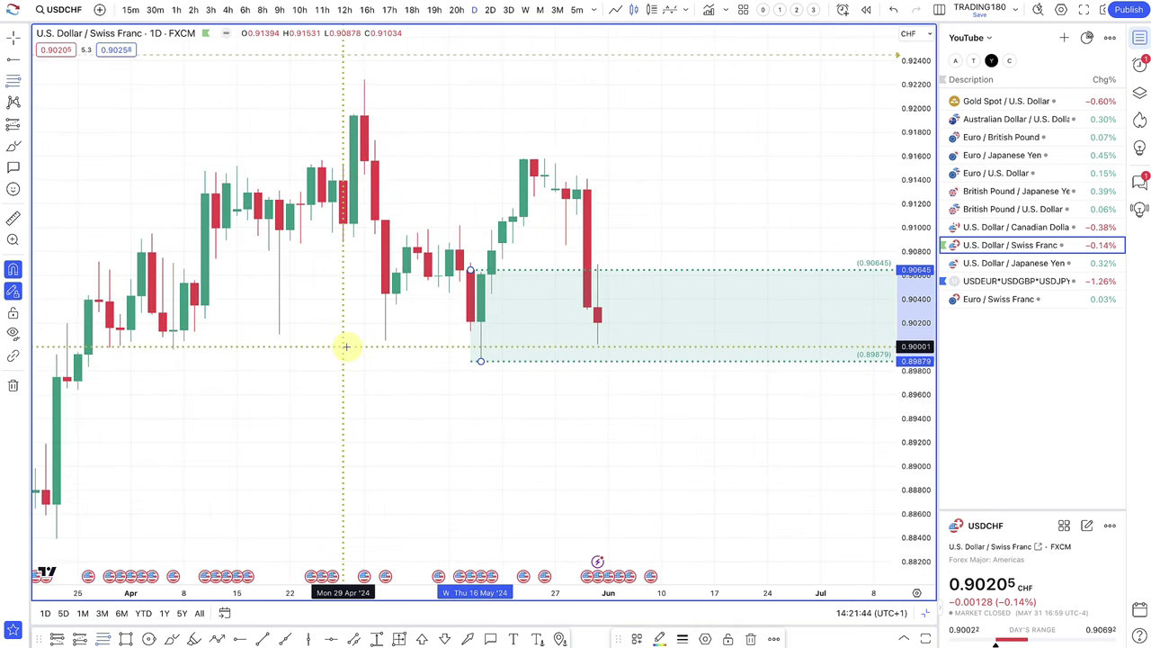
scroll(305, 396, "down", 2)
left_click(126, 639)
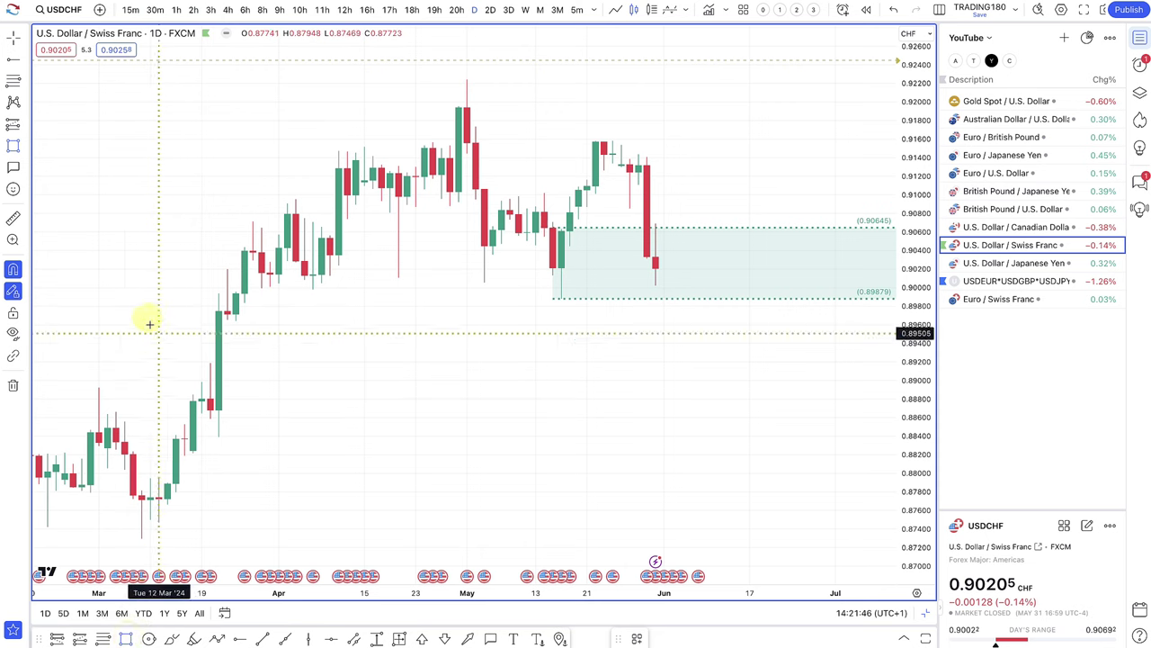
left_click_drag(141, 271, 137, 284)
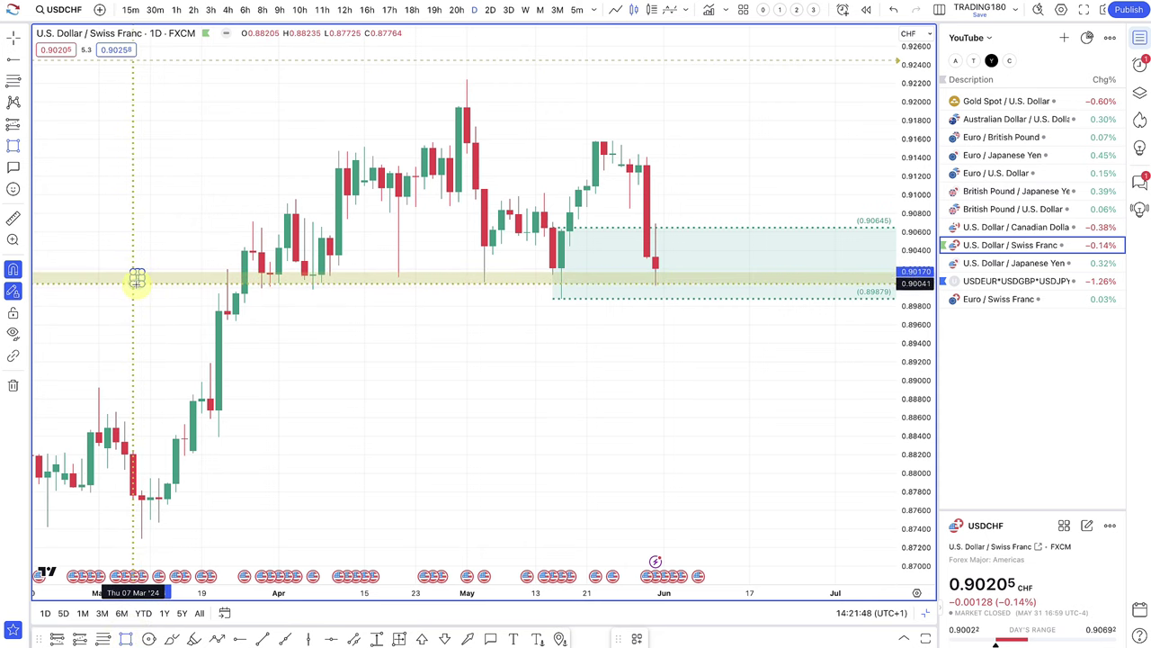
- Draw a path arrow from the latest USDCHF candle's low up to about 0.9110 in mid-June
left_click(217, 640)
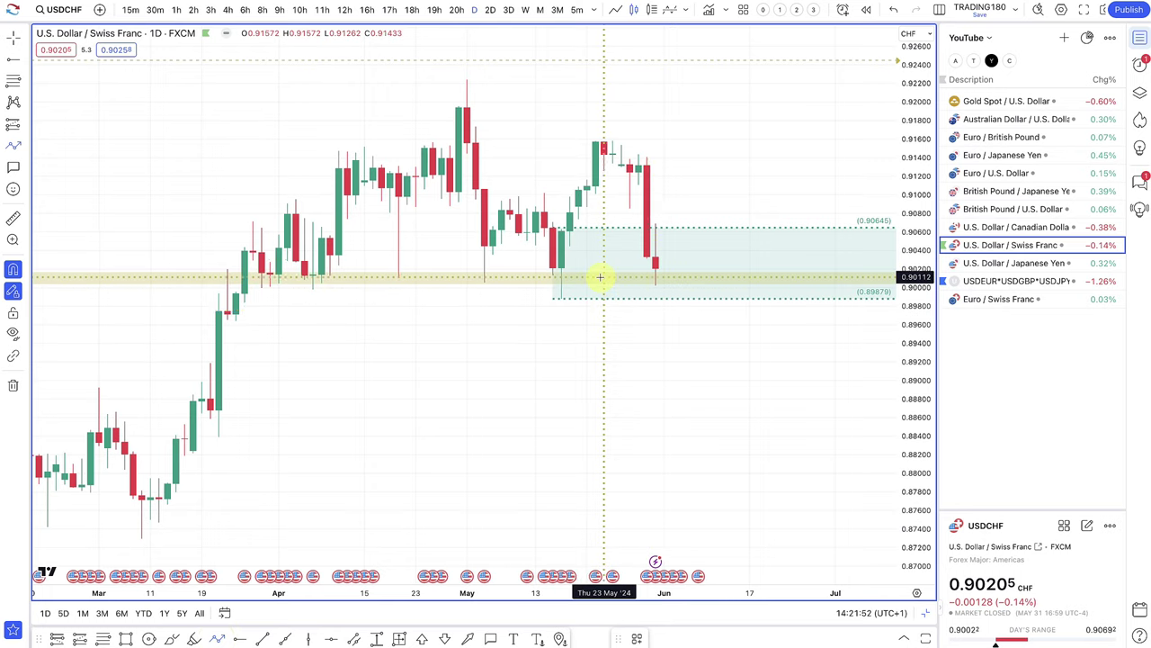
scroll(540, 261, "down", 2)
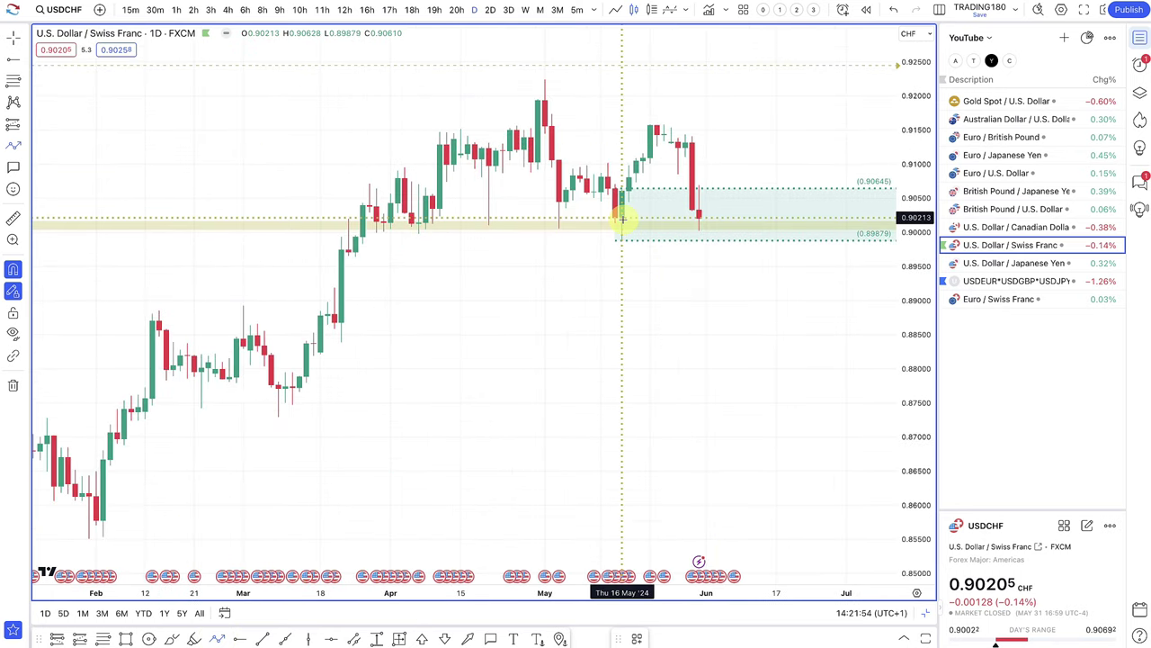
left_click(700, 231)
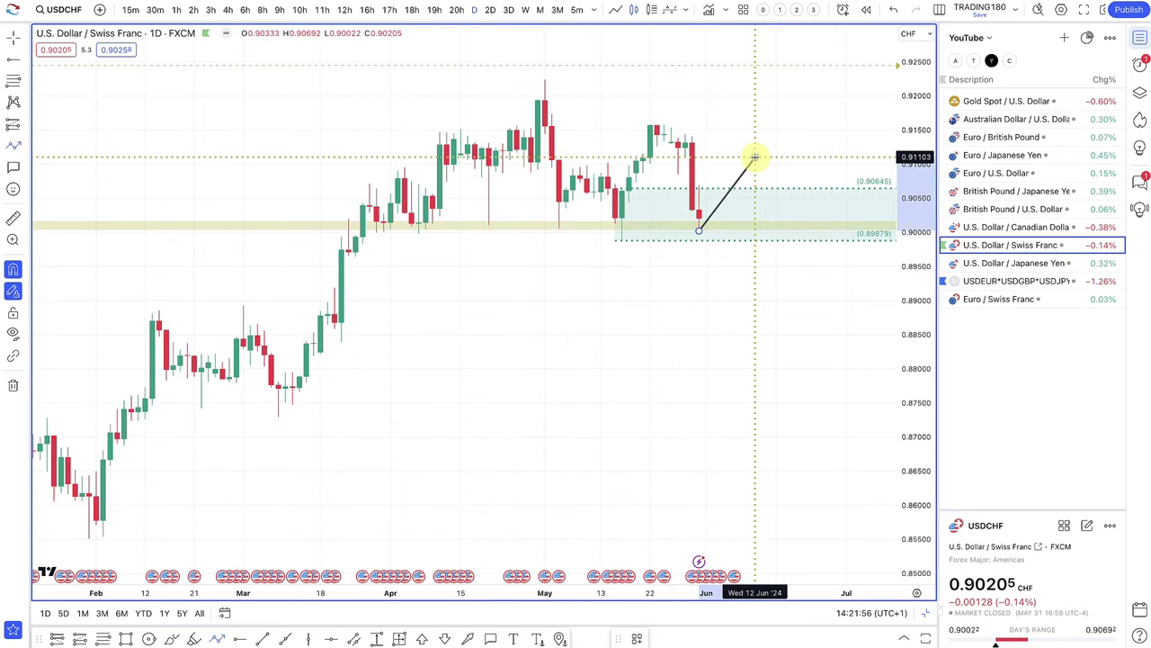
left_click(755, 159)
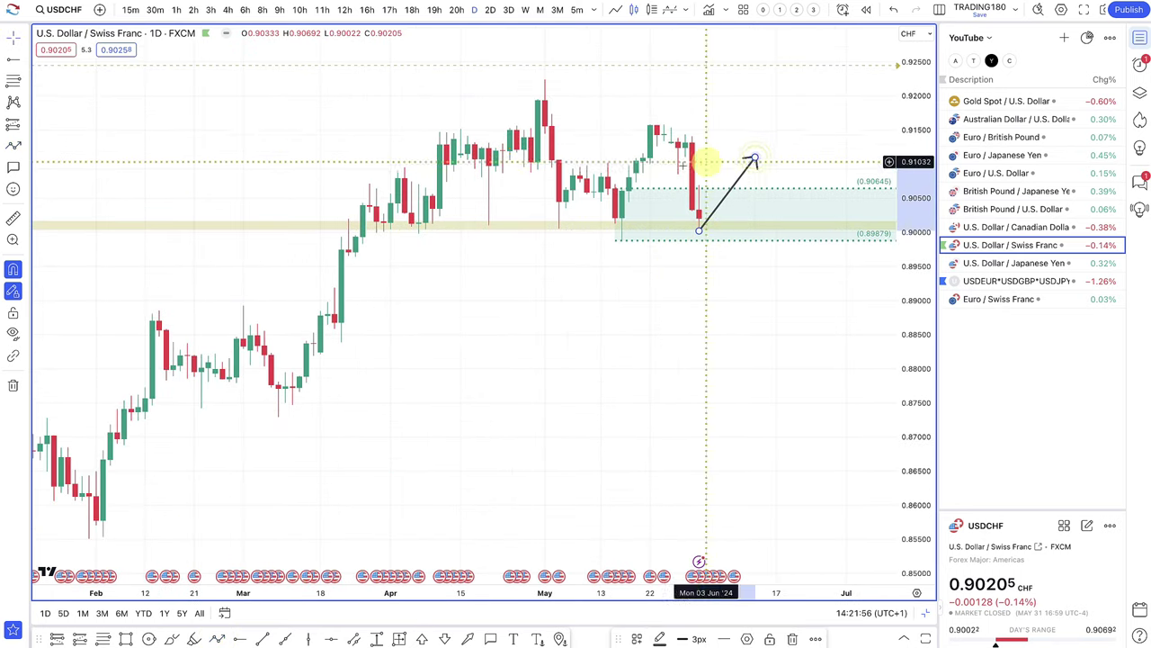
- Mark a narrow demand zone from 0.89747 down to 0.89642, starting at the 22 March candle
left_click(13, 83)
left_click(348, 246)
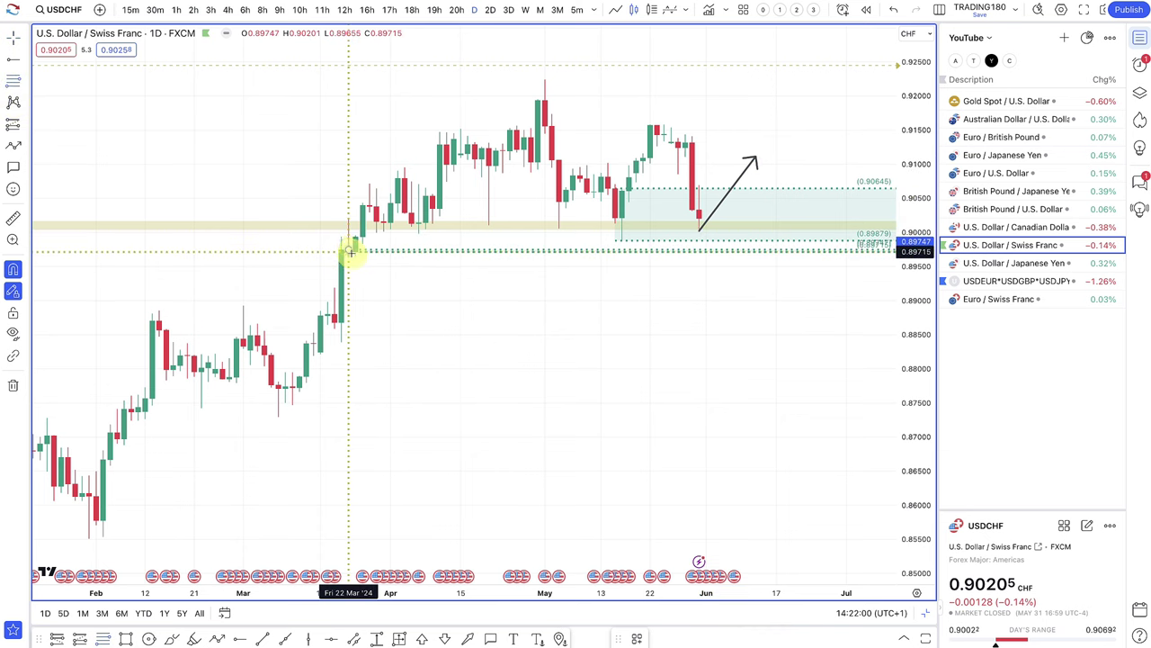
left_click(354, 257)
scroll(522, 288, "up", 1)
scroll(522, 288, "up", 1)
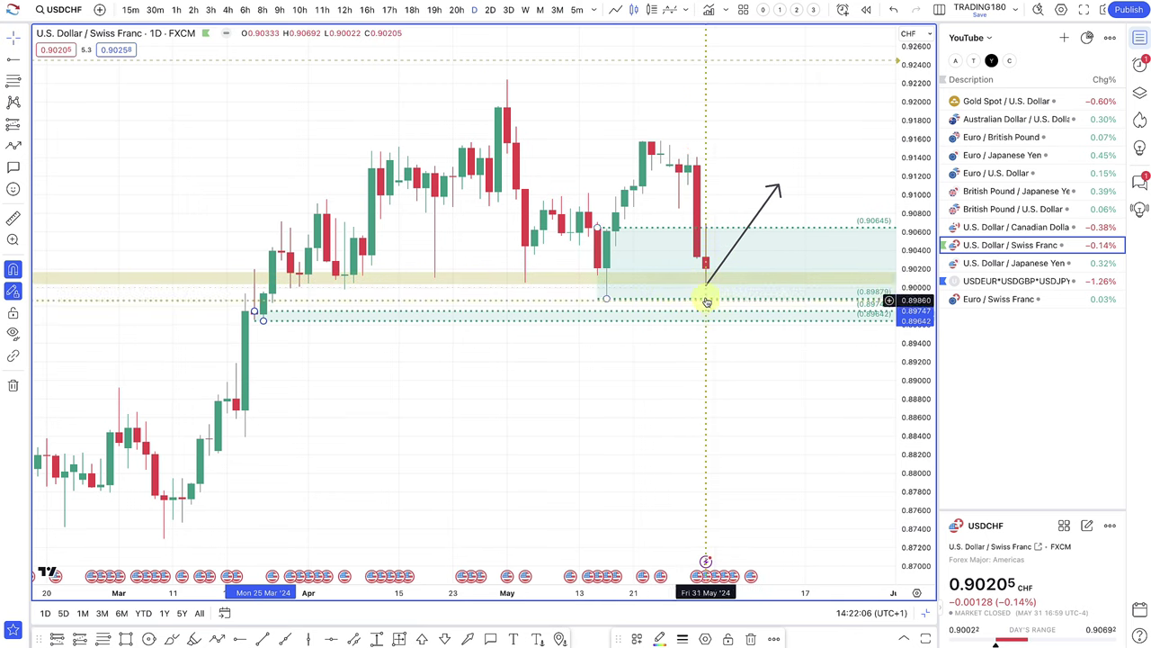
- Brush a circle on the narrow demand zone below the latest candle and mark a lower demand zone from 0.88803 to 0.88391
left_click(171, 640)
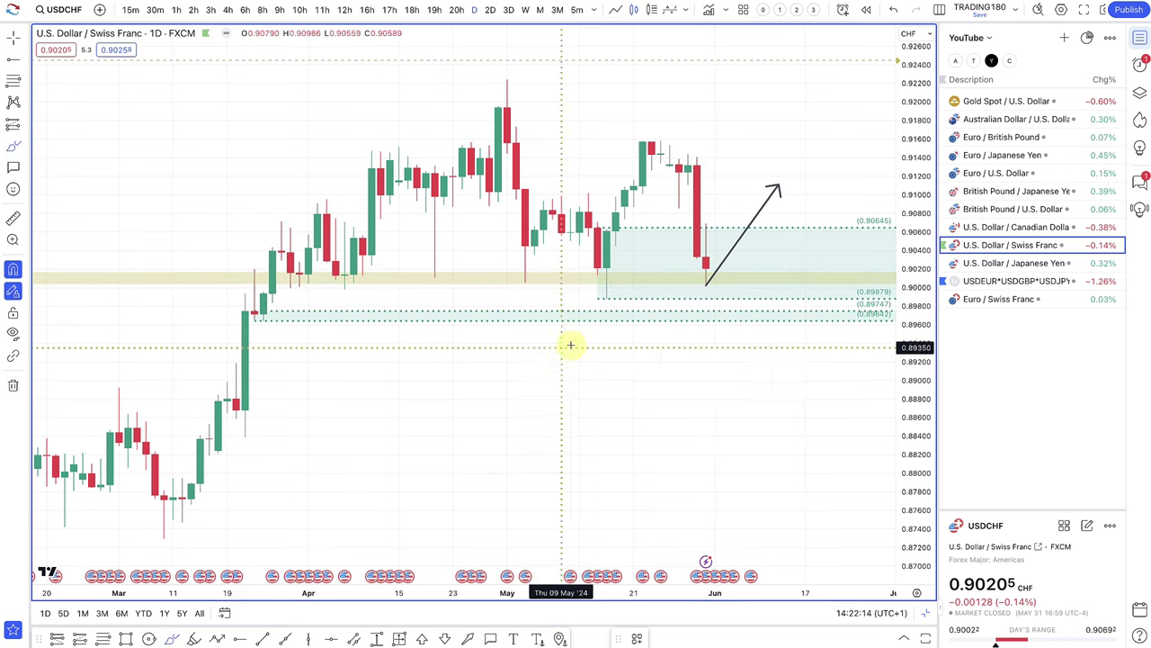
left_click_drag(720, 311, 745, 321)
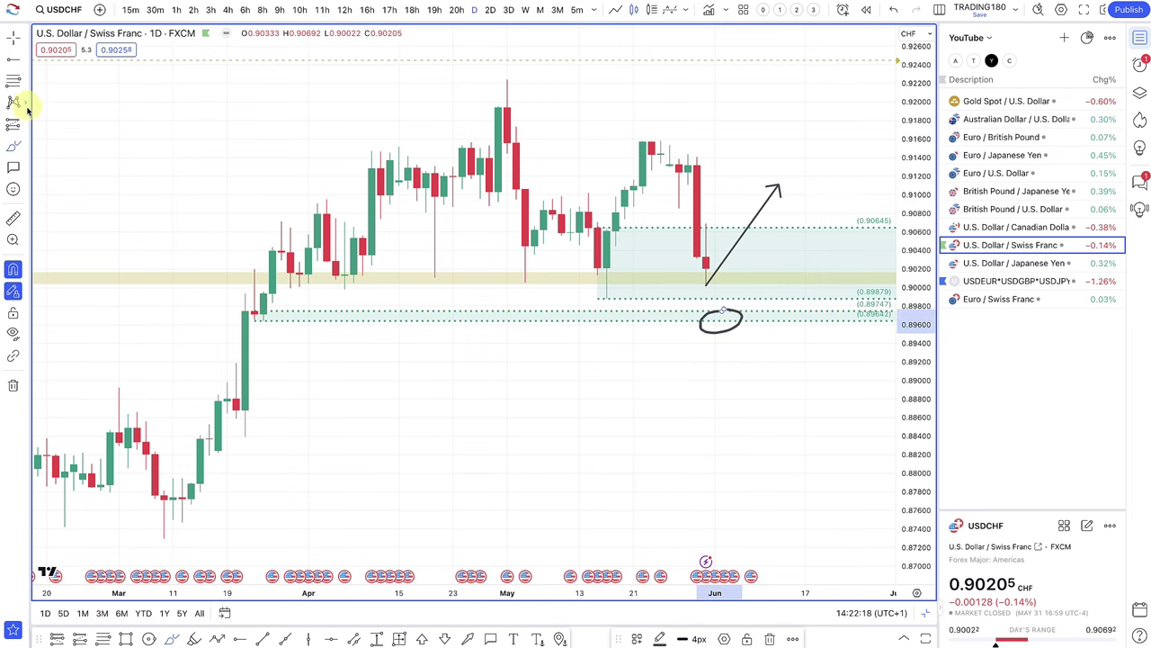
left_click(14, 81)
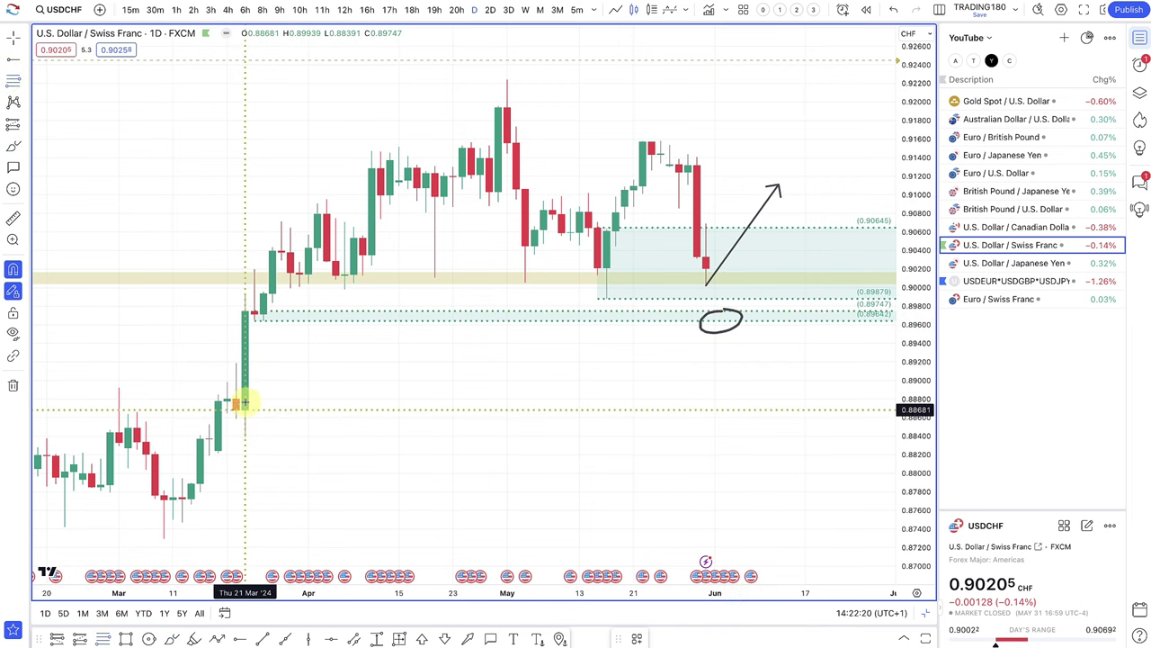
left_click_drag(236, 413, 244, 436)
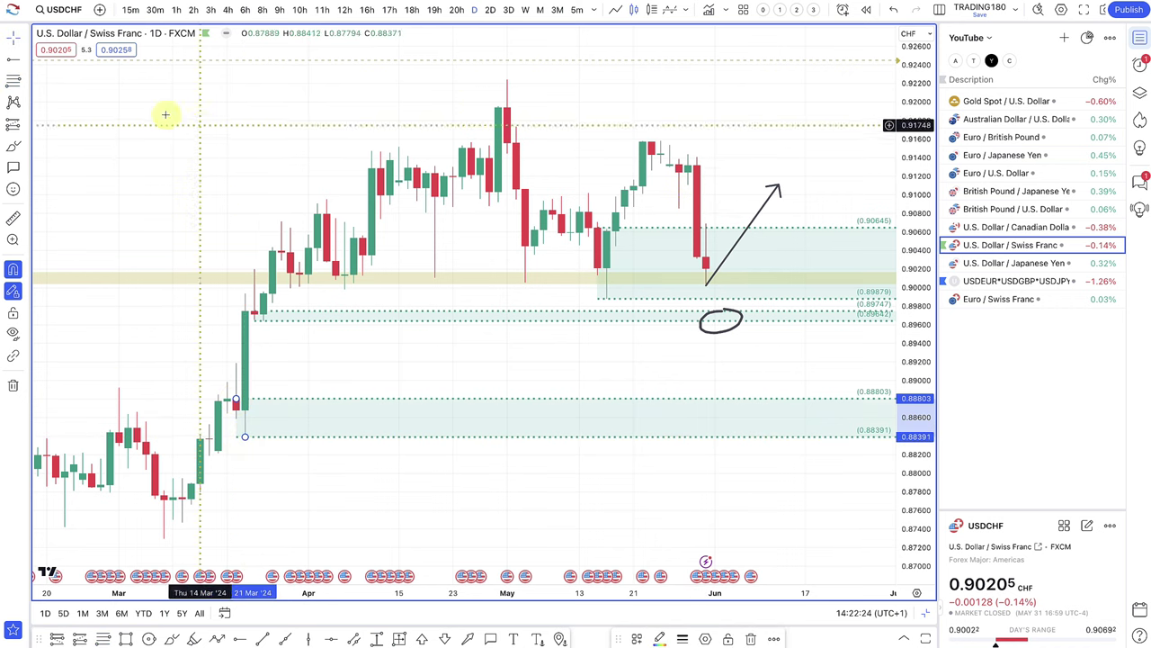
- Mark a zone upward from 0.91244, apply the supply drawing template and extend its upper edge to the 1 May high at 0.92242
left_click(688, 170)
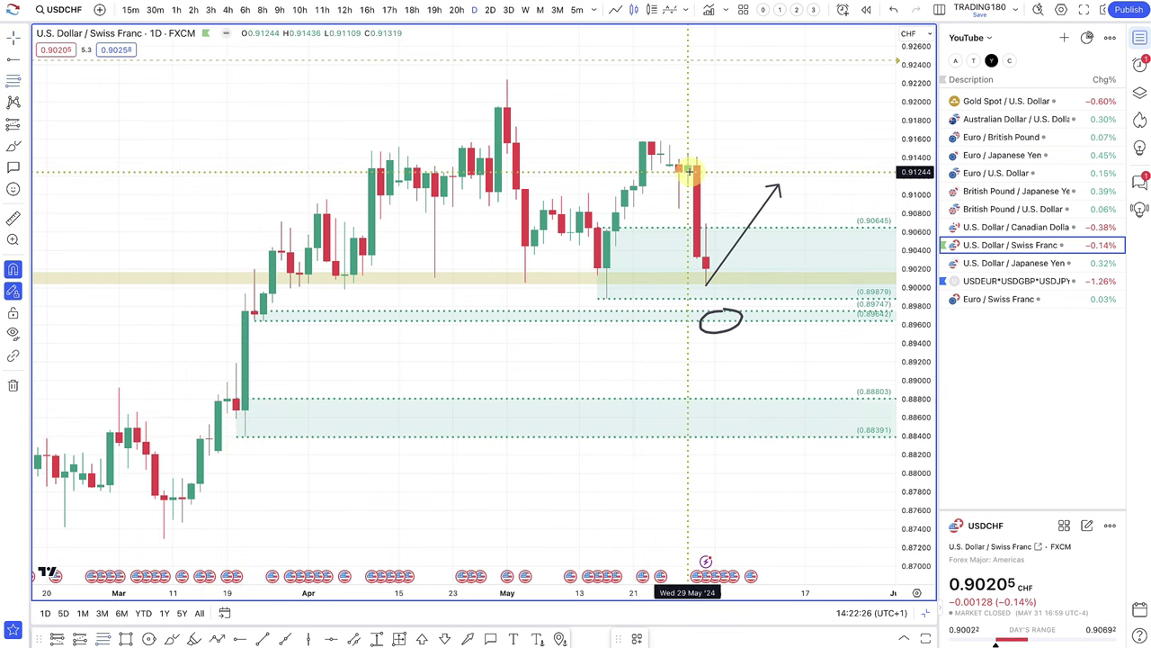
left_click_drag(686, 169, 654, 136)
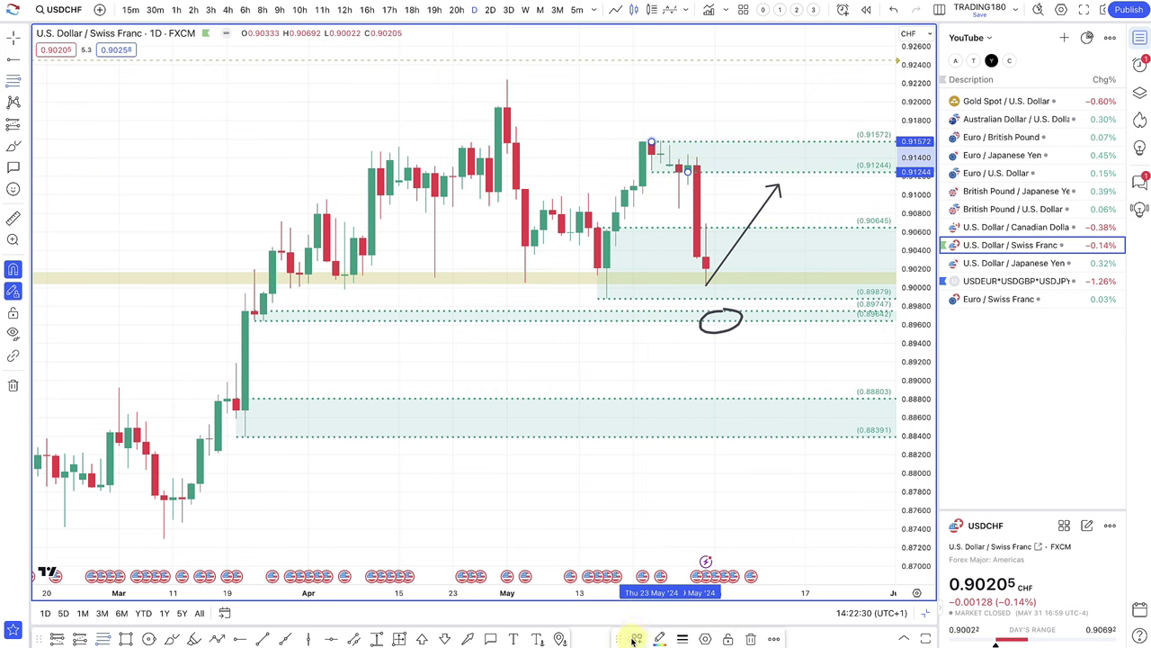
left_click(636, 639)
left_click(661, 541)
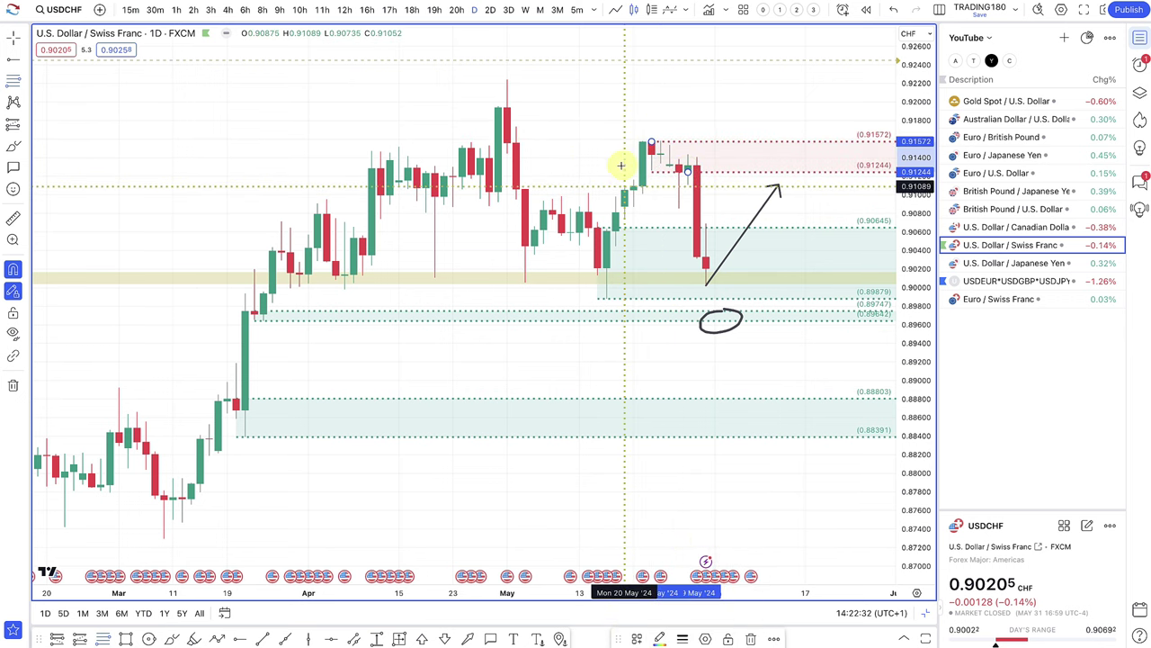
left_click_drag(652, 141, 507, 80)
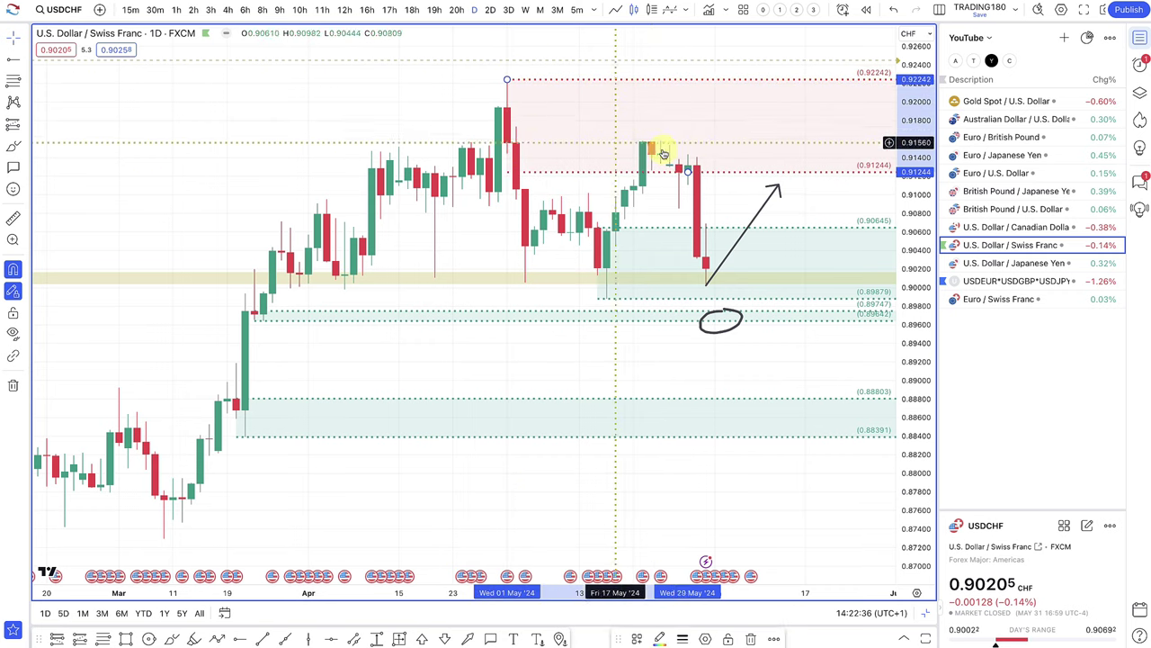
scroll(681, 175, "down", 1)
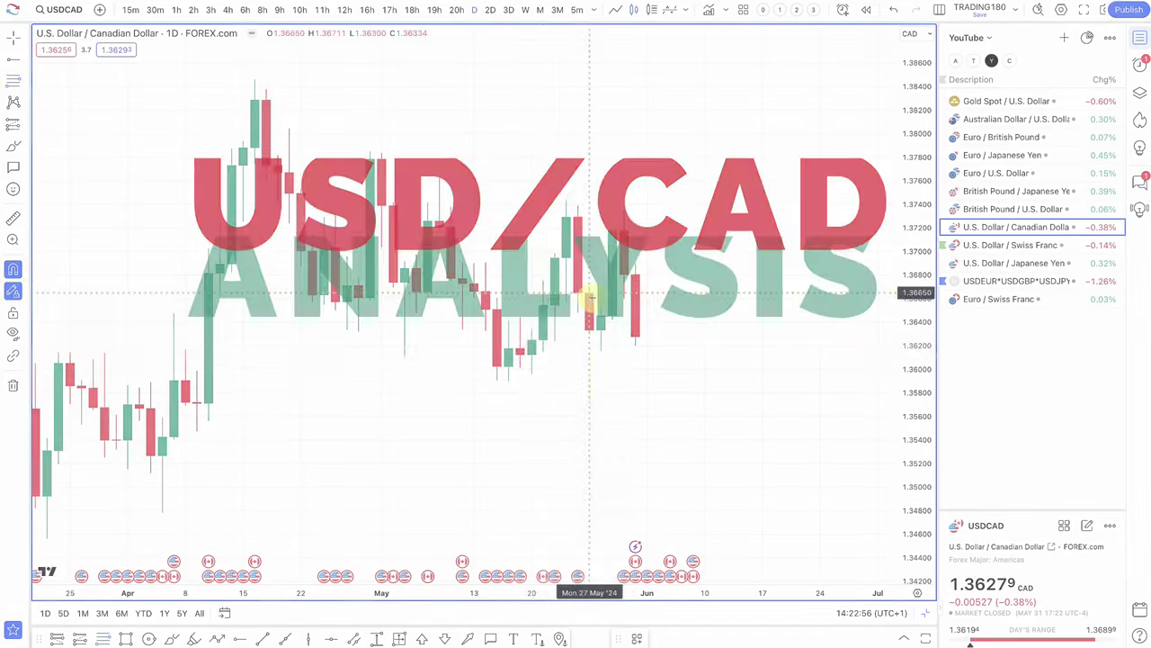
- Mark a USDCAD zone from 1.36180 down to the 16 May low at 1.35902 and apply the demand drawing template to it
left_click_drag(521, 347, 509, 379)
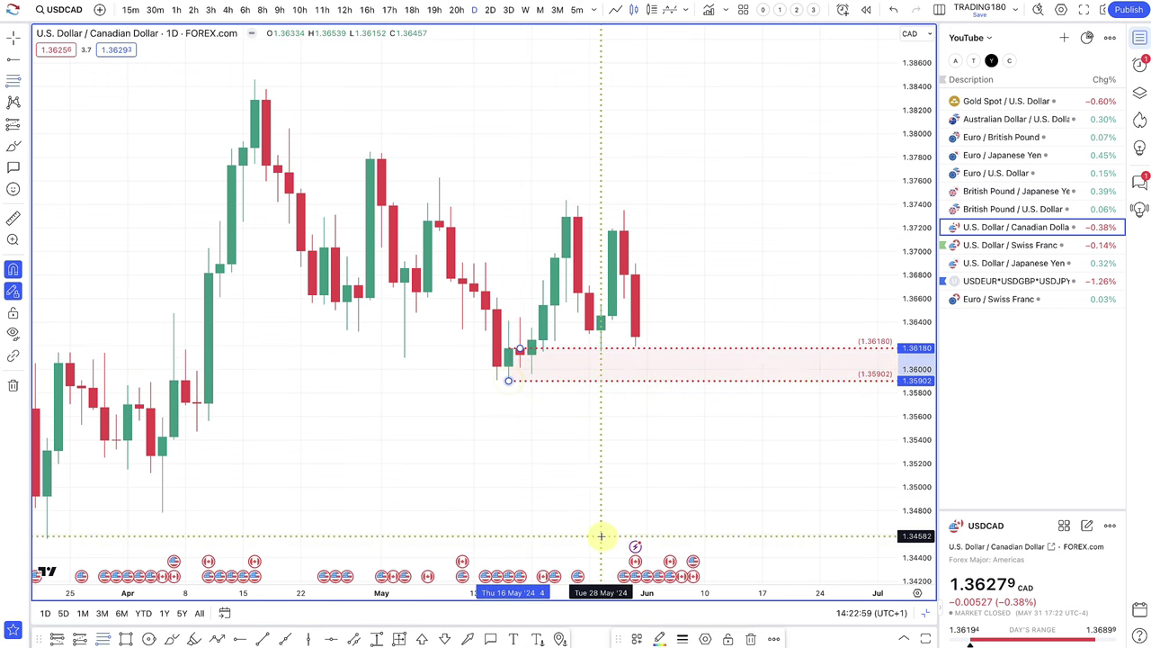
left_click(639, 639)
left_click(675, 558)
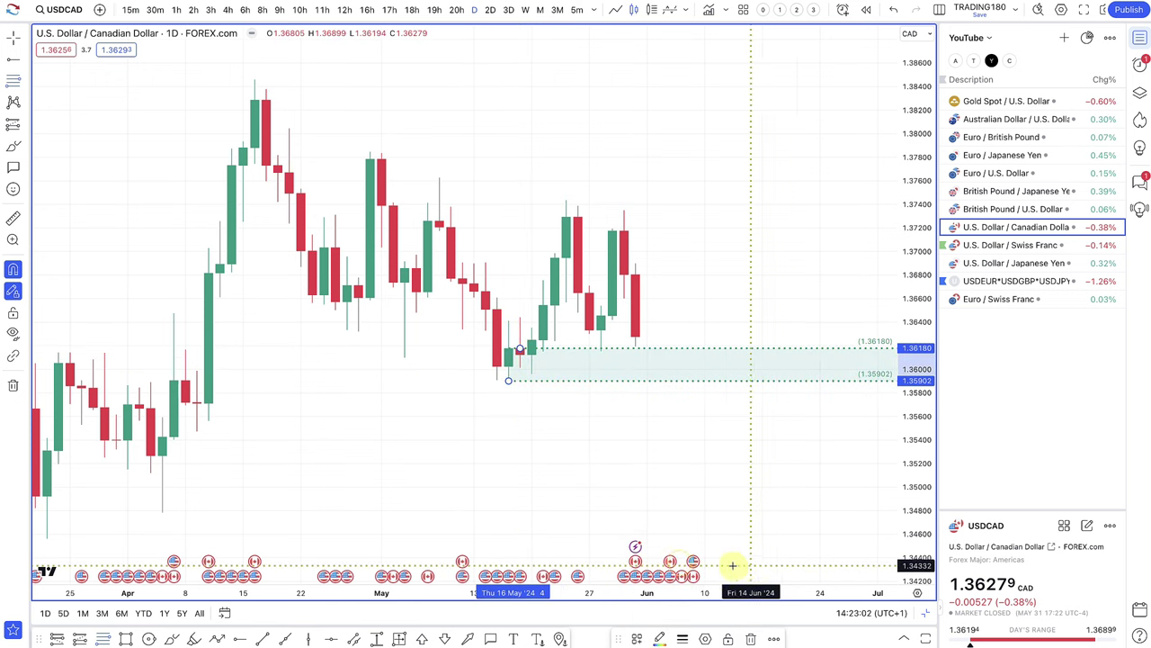
- Examine the details of the 5 June BoC Interest Rate Decision event on the USDCAD chart
scroll(635, 459, "up", 3)
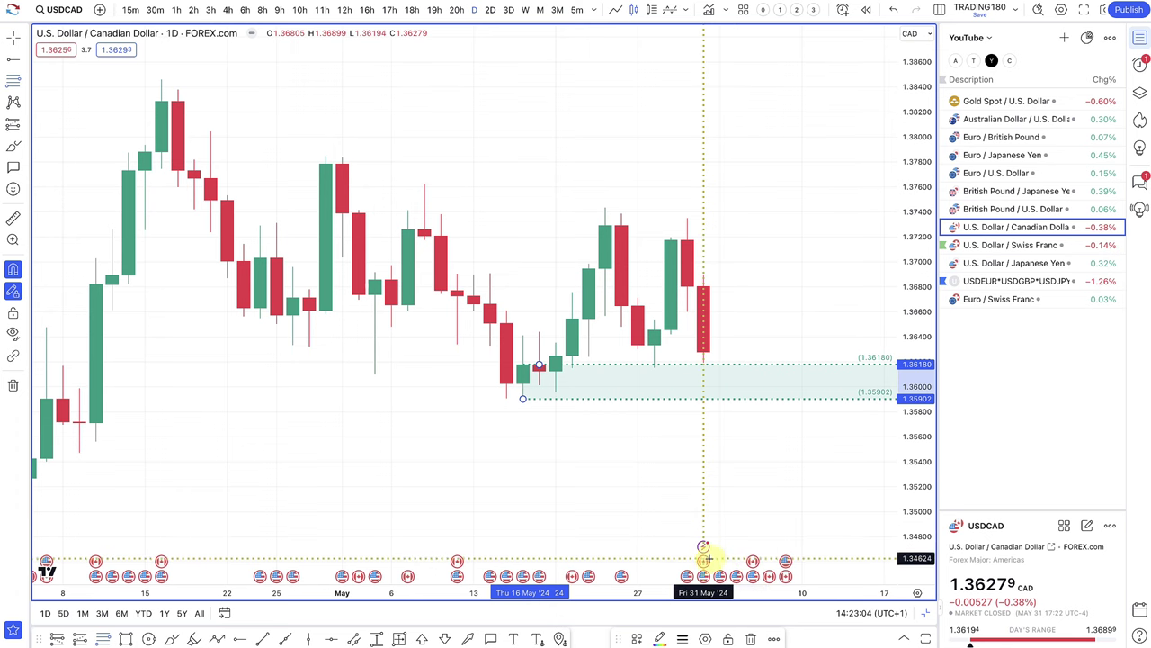
left_click(752, 562)
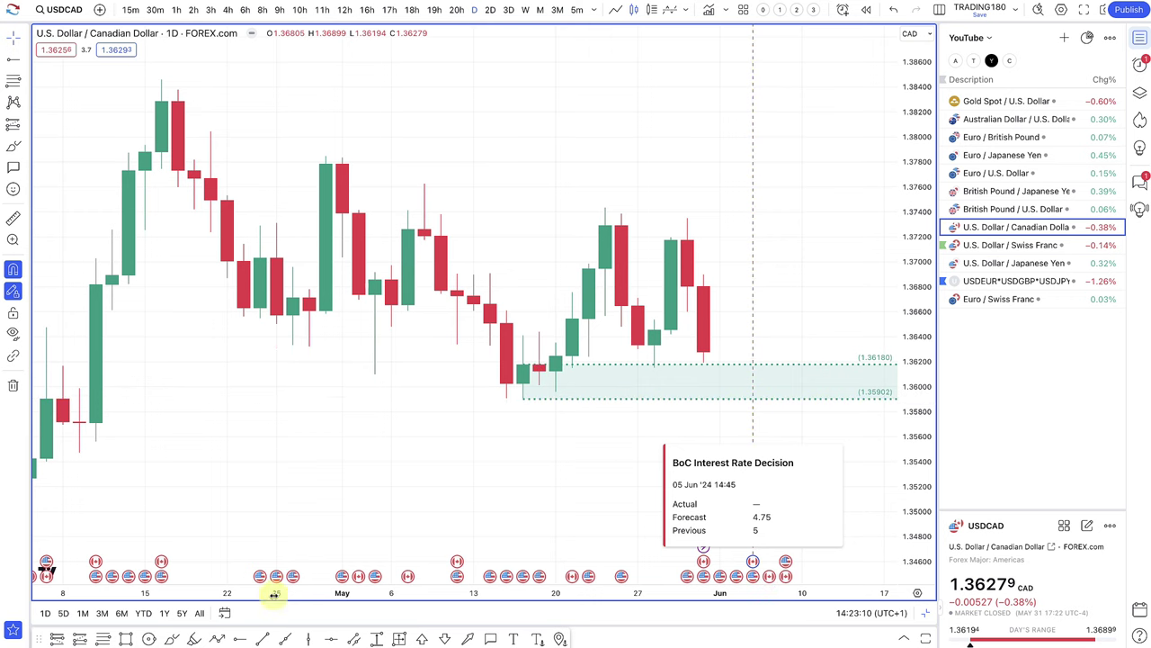
- Brush a circle in the USDCAD demand zone with a rising path from it, and undo the drawing
left_click(169, 637)
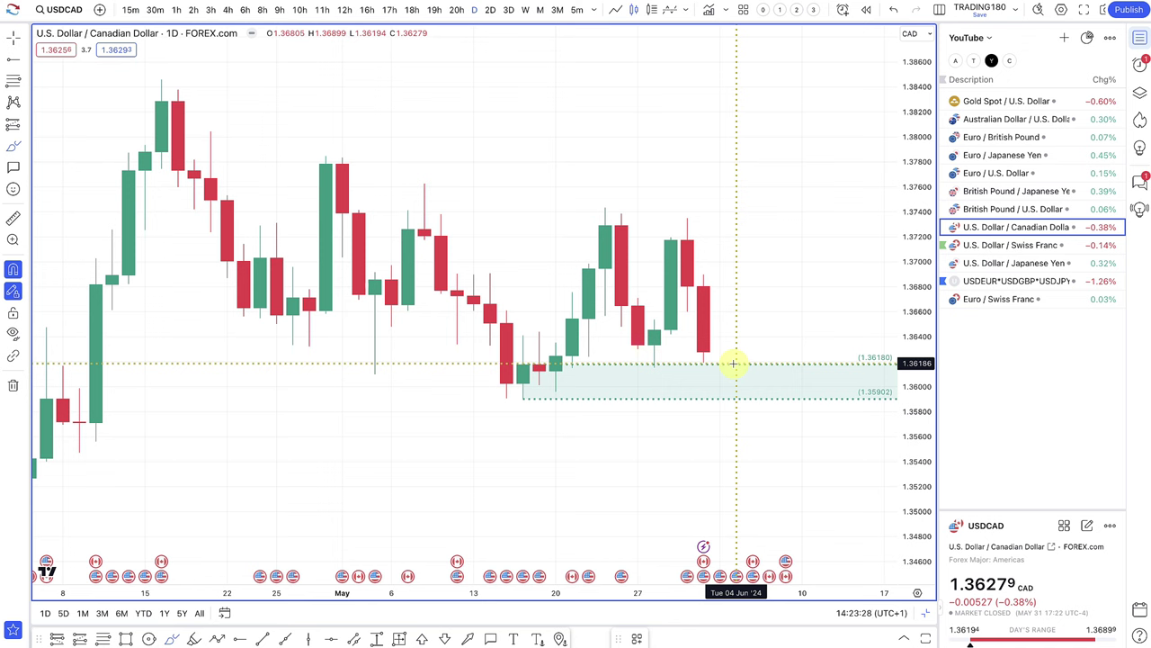
mouse_move(730, 365)
left_mouse_down()
mouse_move(735, 373)
mouse_move(802, 311)
mouse_move(818, 315)
left_mouse_up()
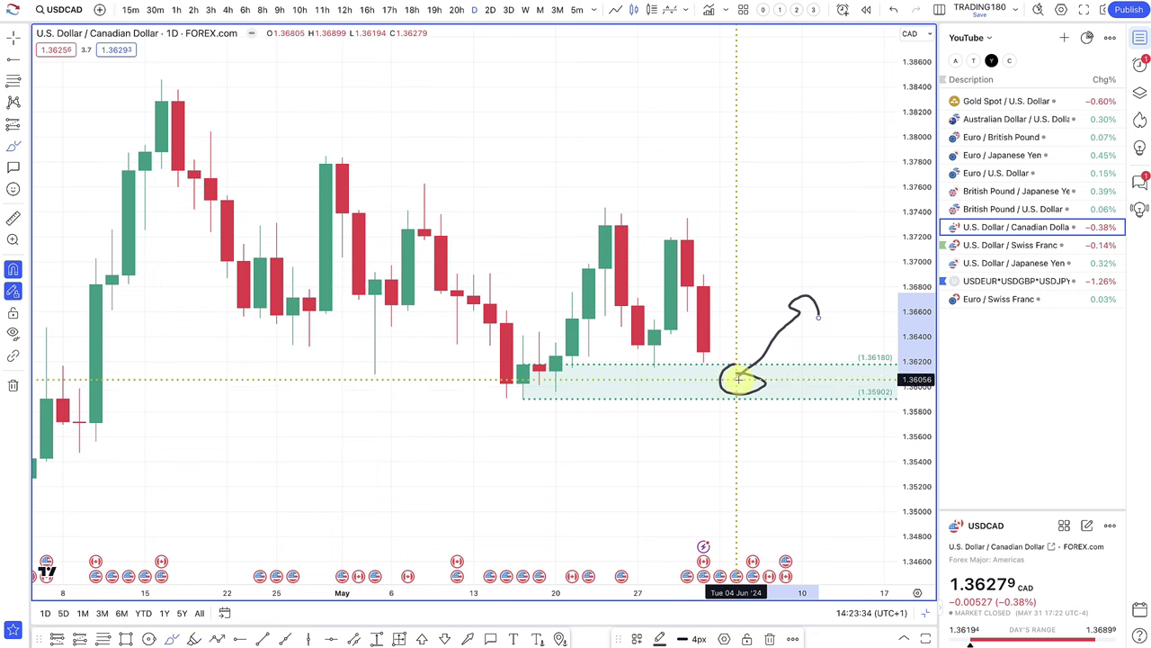
key("ctrl+z")
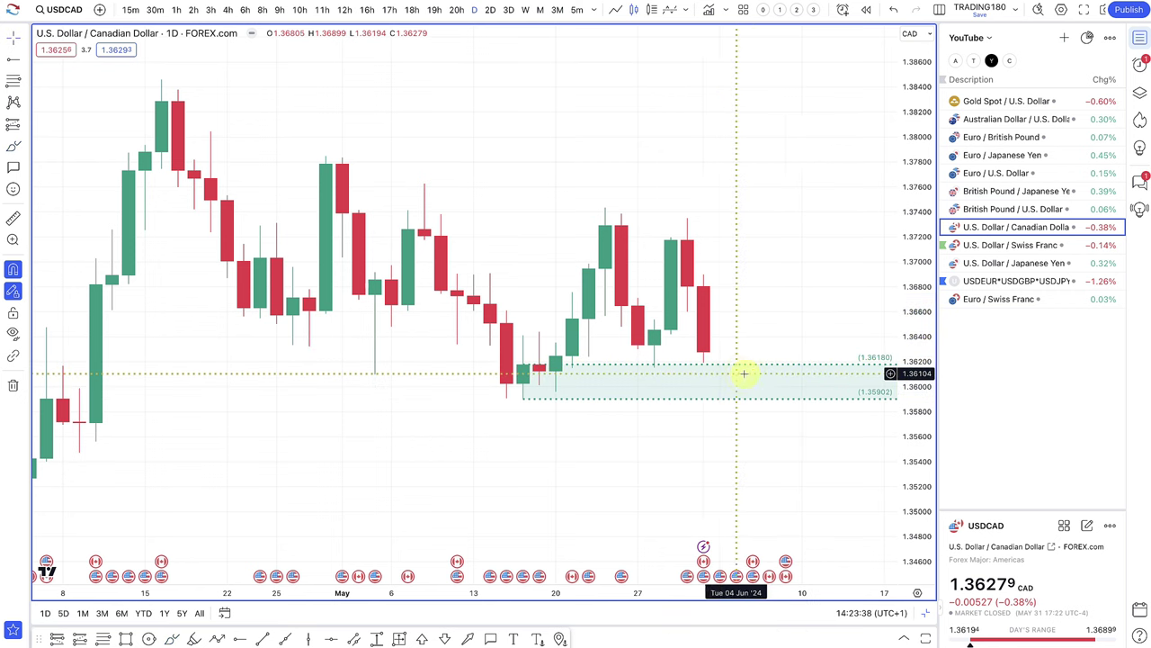
- Mark a second USDCAD demand zone from 1.35713 down to the early-April low at 1.34782
scroll(659, 385, "down", 2)
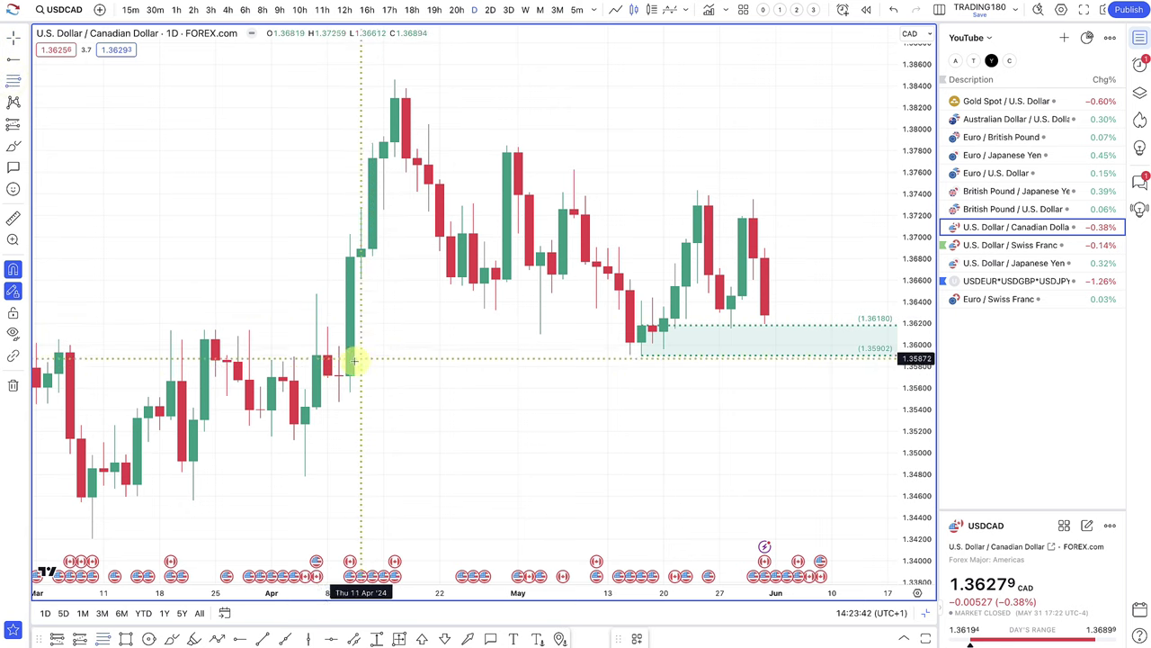
mouse_move(338, 375)
left_mouse_down()
mouse_move(328, 439)
mouse_move(304, 471)
left_mouse_up()
scroll(581, 458, "right", 3)
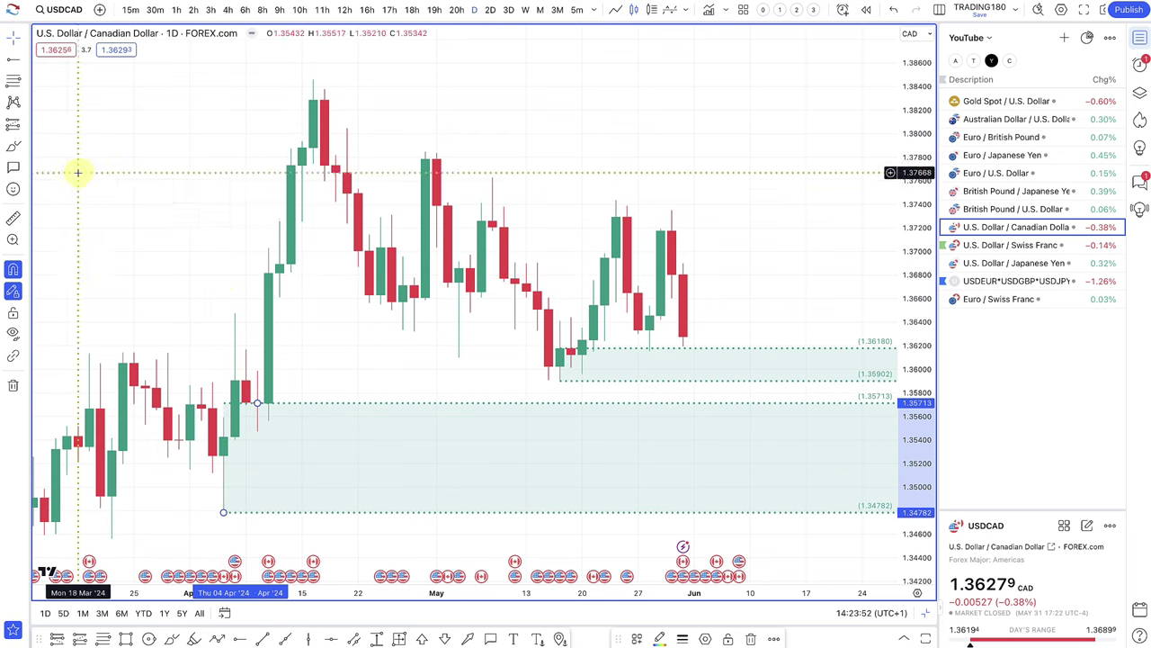
- Mark a USDCAD zone from 1.36948 up to the 8 May high at 1.37627 and apply the supply drawing template to it
left_click(13, 149)
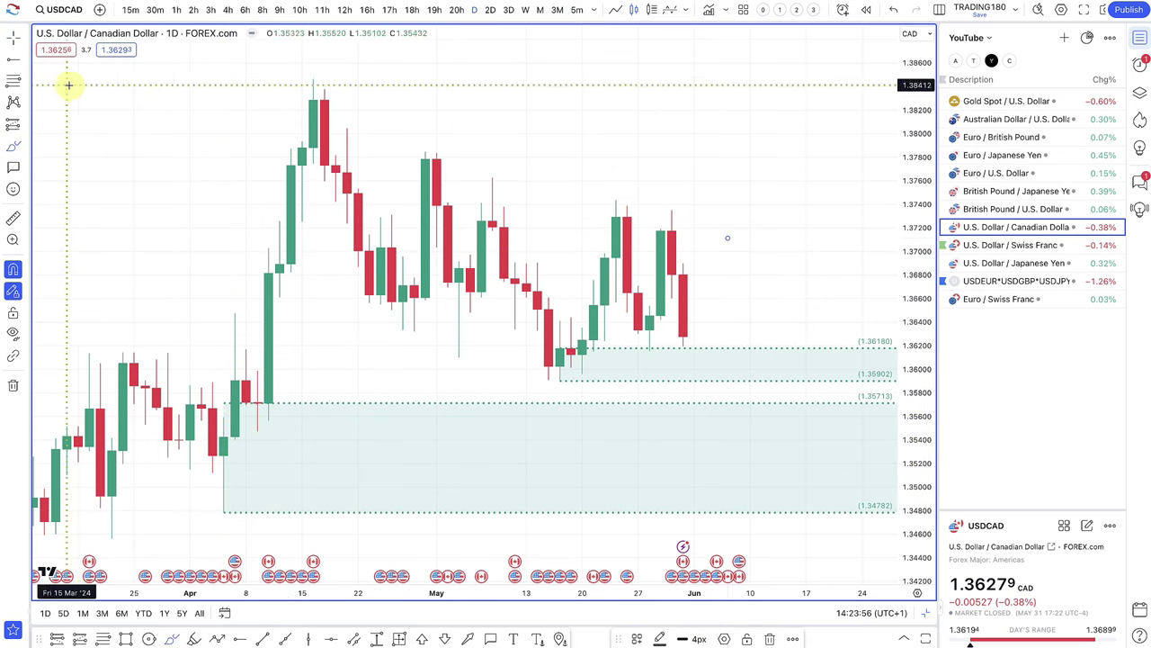
left_click(12, 82)
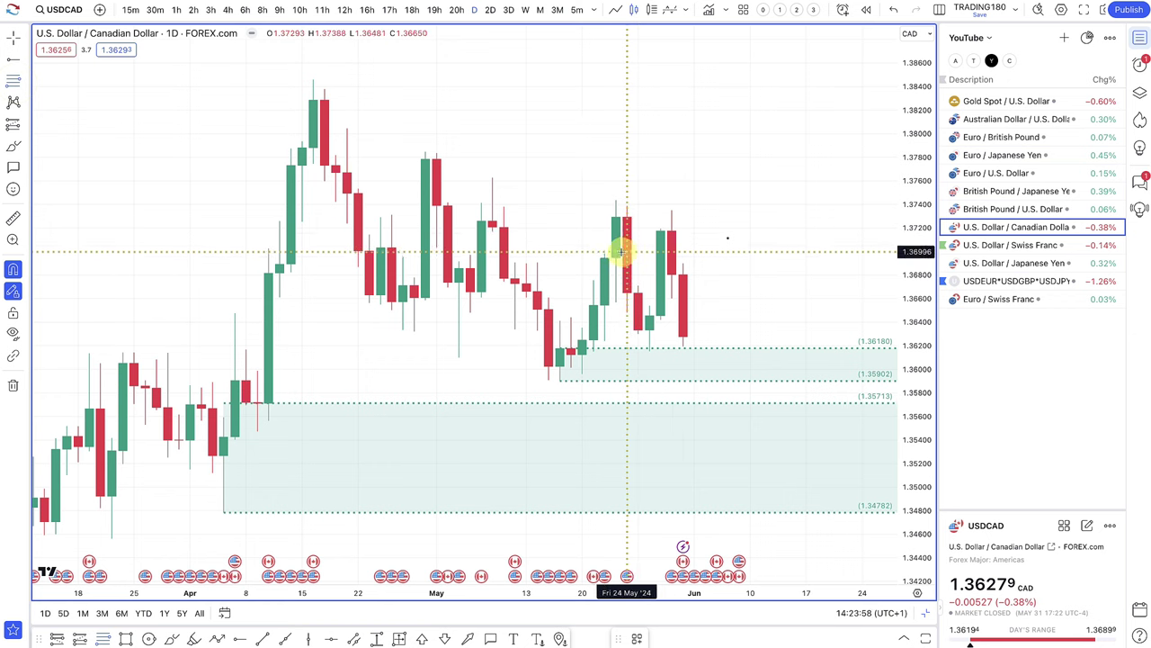
mouse_move(615, 257)
left_mouse_down()
mouse_move(612, 195)
mouse_move(486, 174)
mouse_move(614, 197)
mouse_move(498, 188)
mouse_move(493, 177)
left_mouse_up()
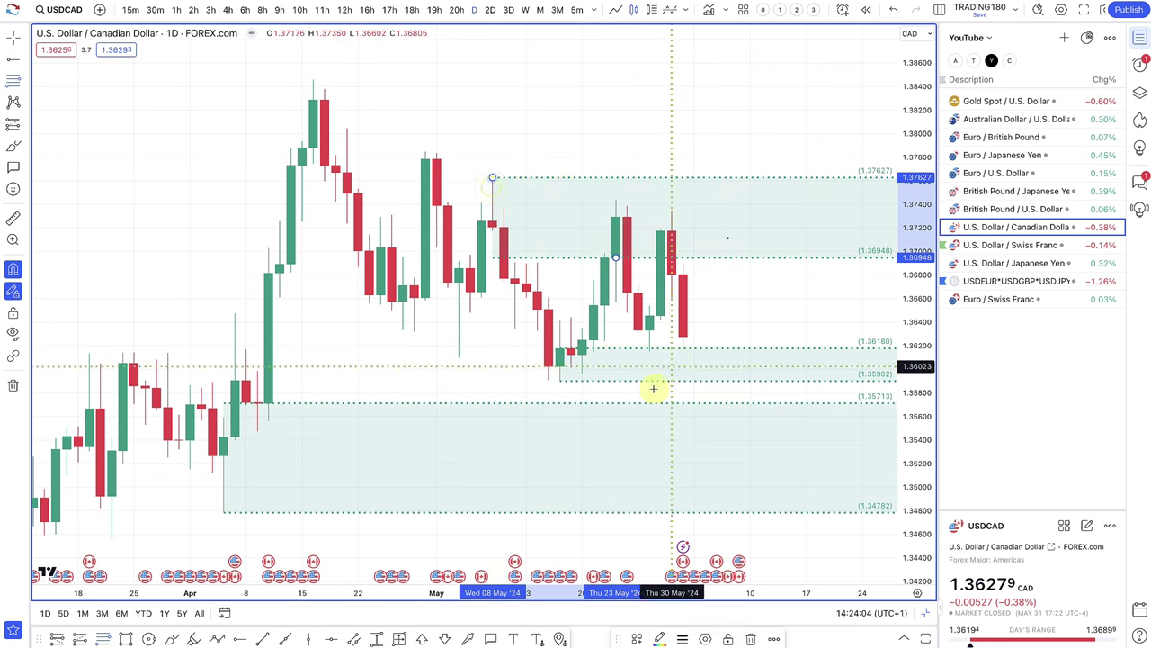
left_click(637, 638)
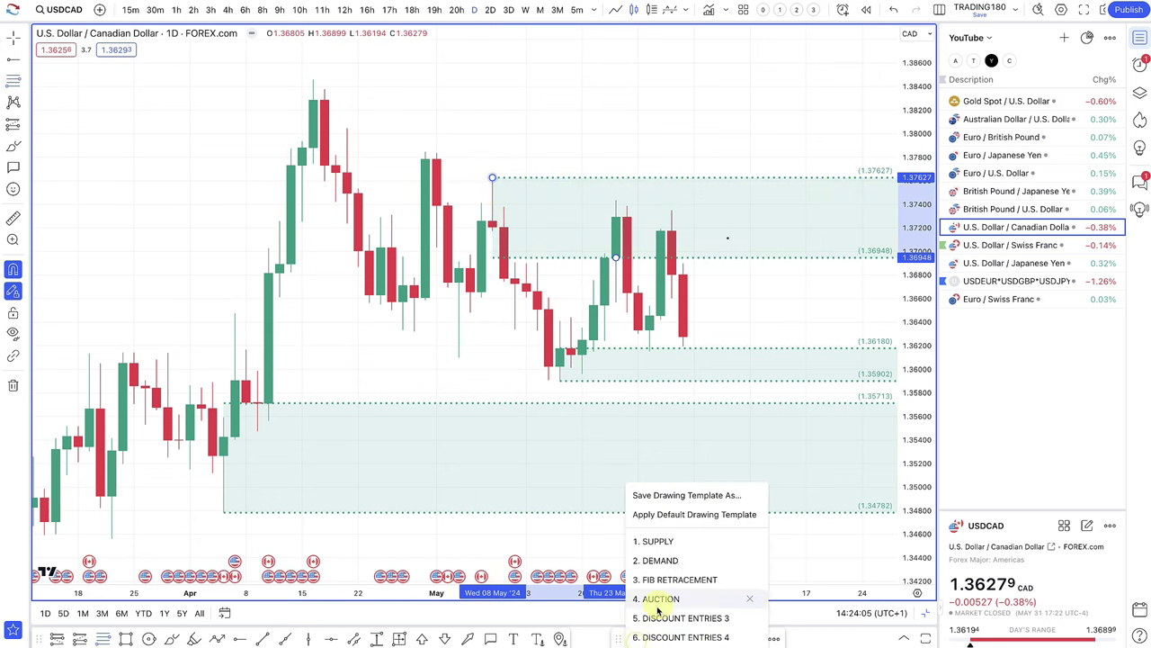
left_click(670, 540)
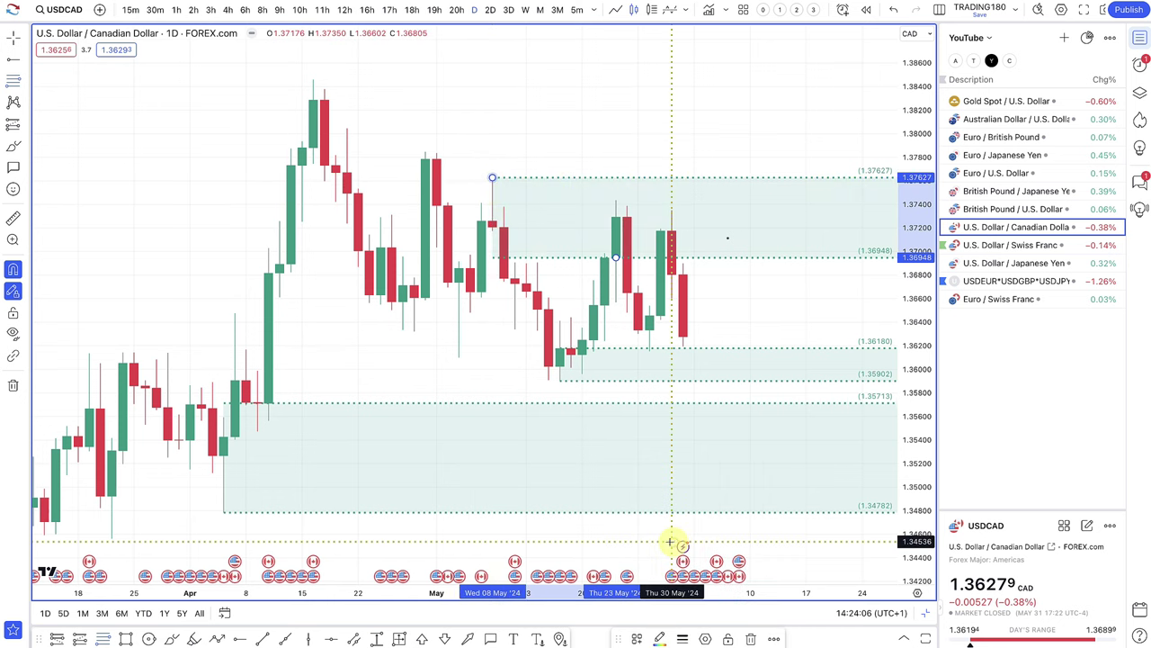
- Brush a path rising from the last USDCAD candle to a circle in the supply zone, with a falling arrow from it
left_click(164, 640)
left_click(169, 640)
mouse_move(688, 338)
left_mouse_down()
mouse_move(747, 190)
mouse_move(779, 216)
mouse_move(728, 196)
mouse_move(783, 314)
mouse_move(794, 326)
mouse_move(806, 310)
left_mouse_up()
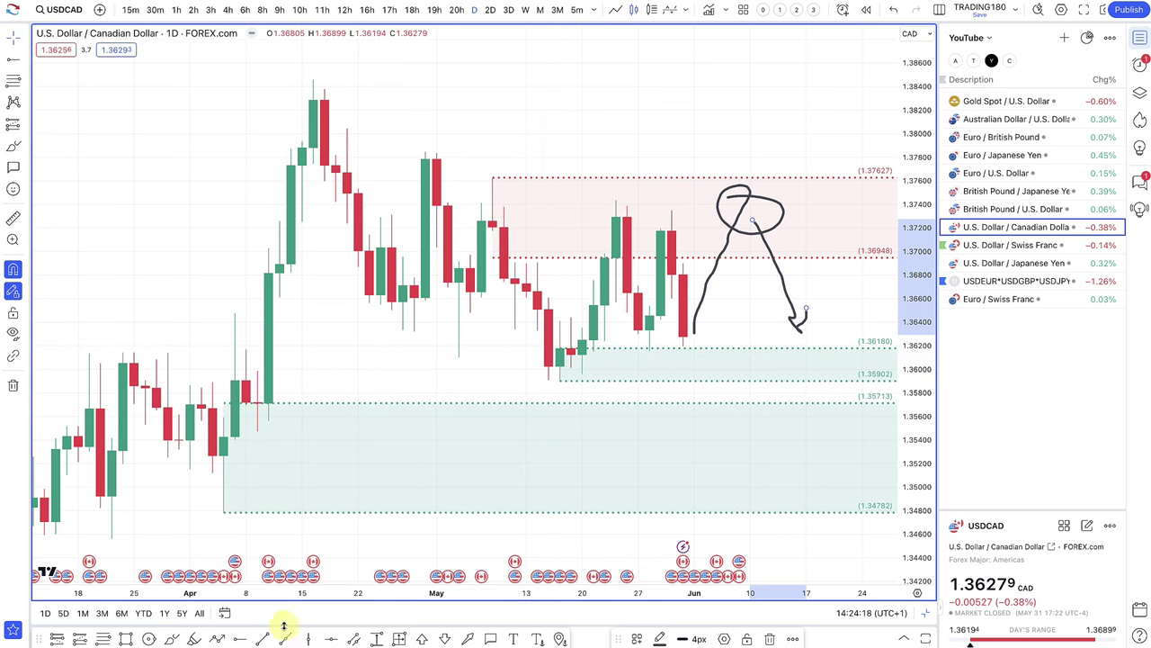
- Highlight the USDCAD level between 1.36145 and 1.35987 with a thin rectangle anchored at 15 March
left_click(126, 638)
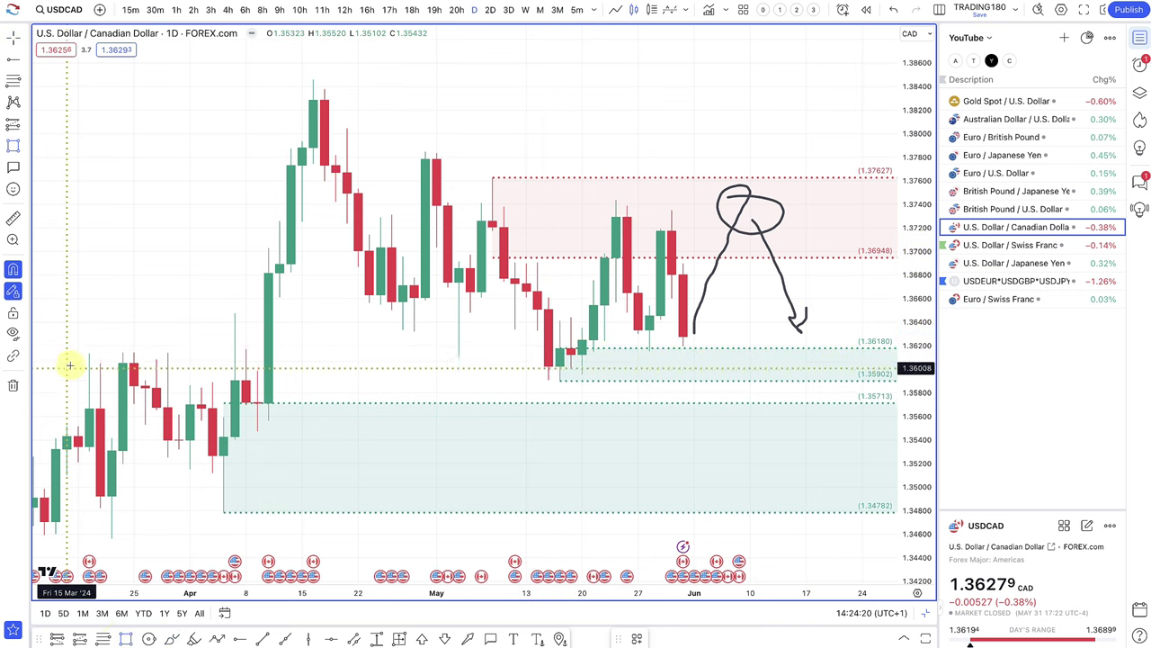
left_click_drag(69, 351, 67, 369)
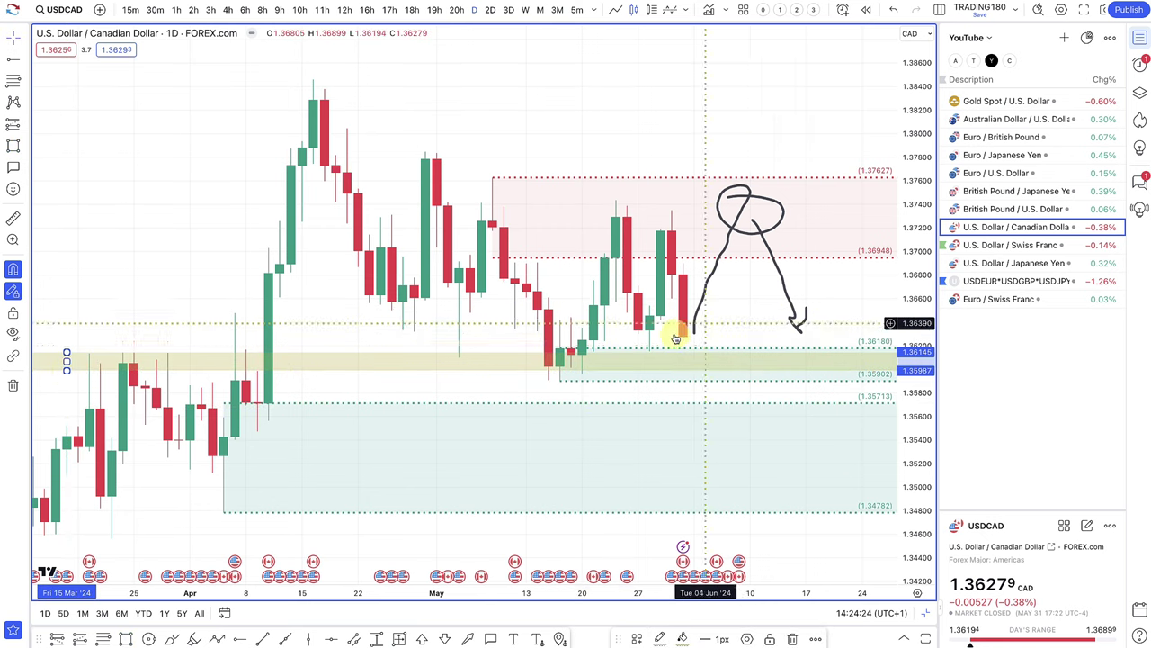
scroll(747, 354, "down", 5)
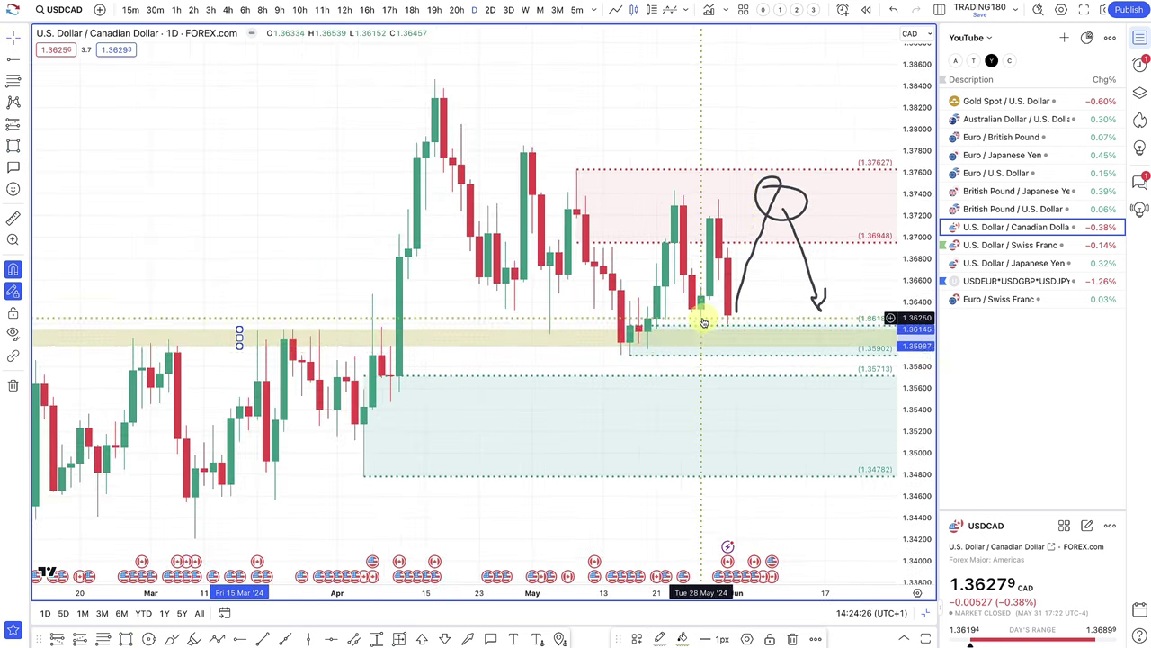
scroll(710, 316, "up", 2)
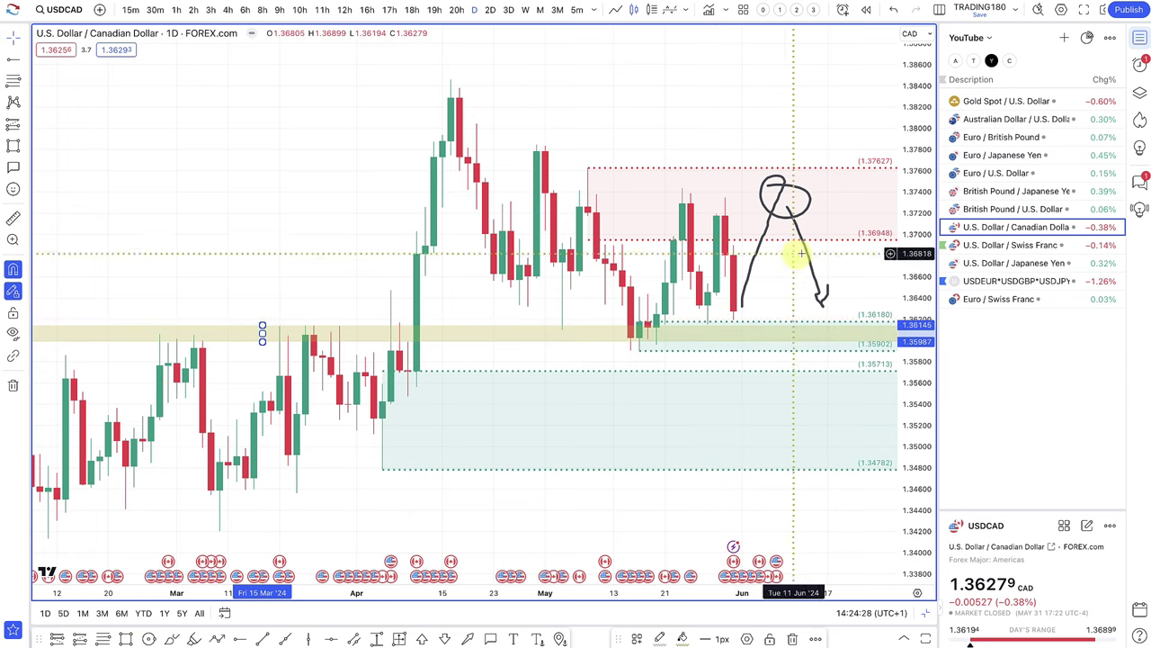
- Open the GBPUSD chart, mark a zone from 1.27166 down to the 24 May low at 1.26741, and apply the demand template to it
left_click(1031, 207)
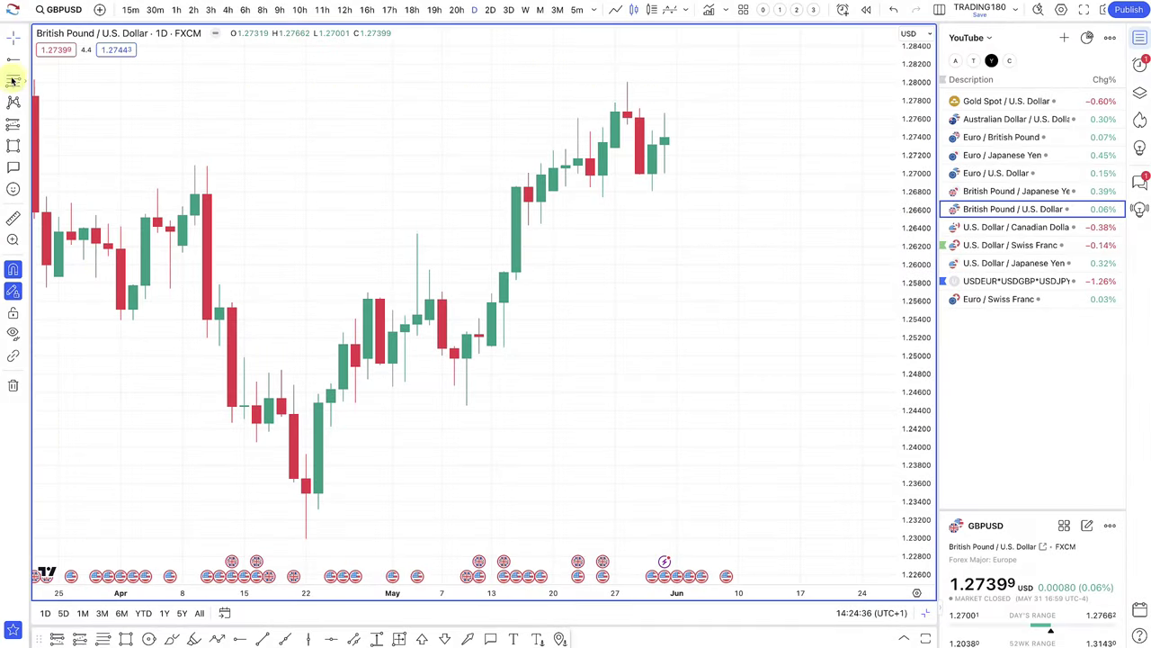
left_click(589, 158)
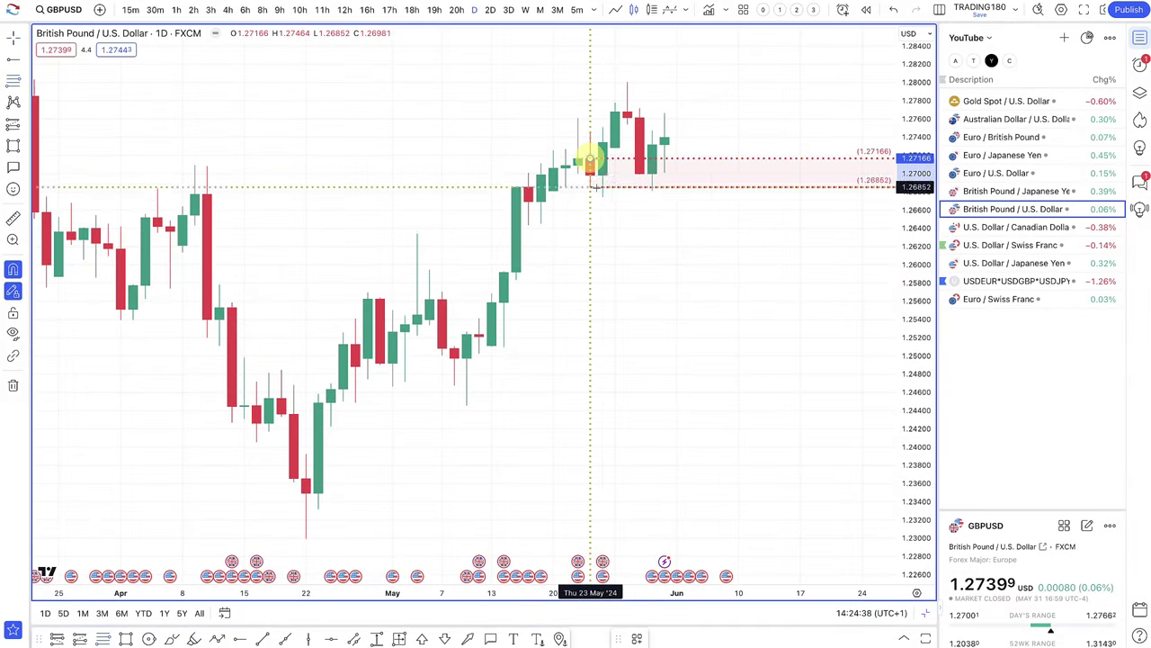
left_click(599, 197)
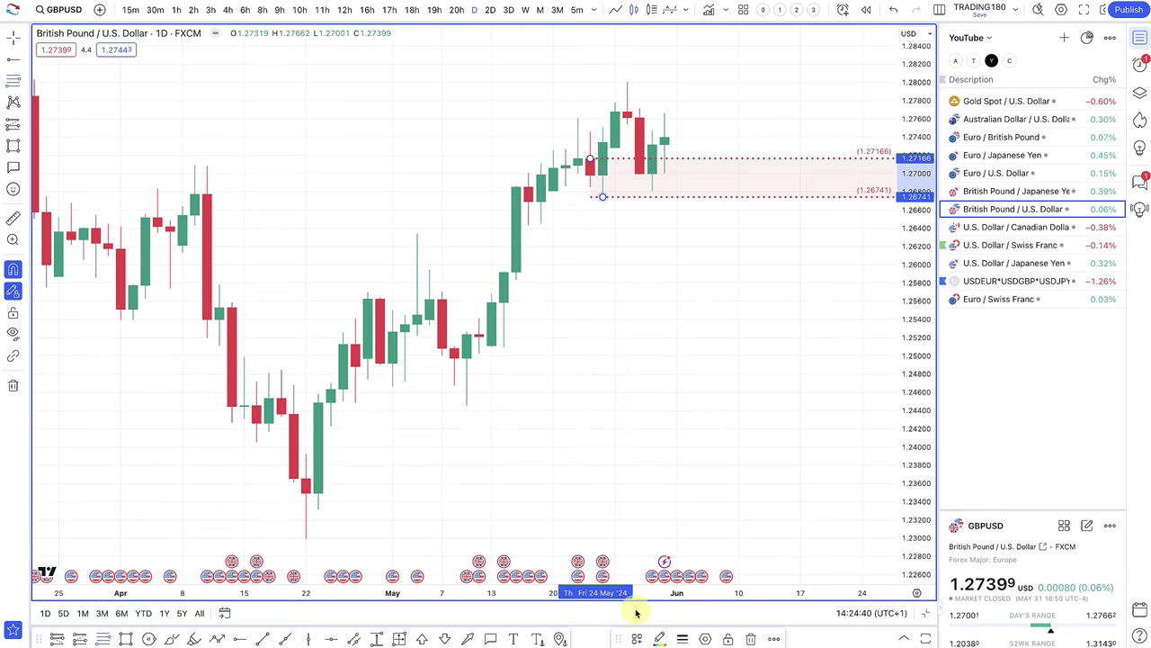
left_click(635, 640)
left_click(655, 560)
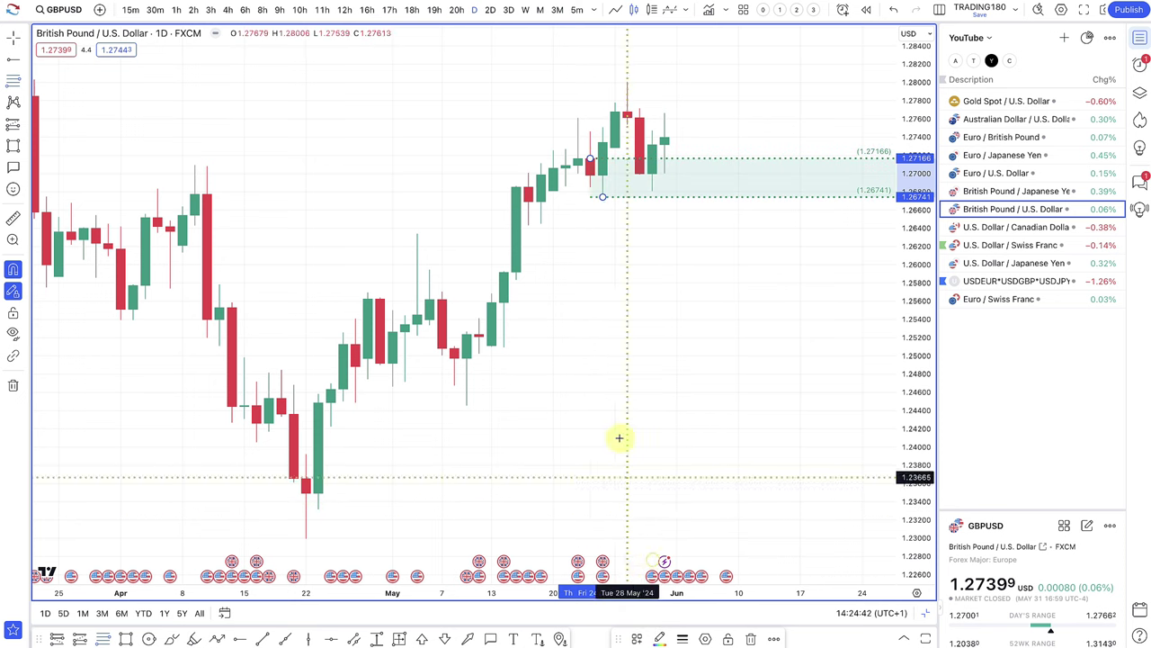
- Extend the GBPUSD demand zone's lower edge to the 16 May low at 1.26431
left_click_drag(603, 197, 529, 225)
left_click(635, 639)
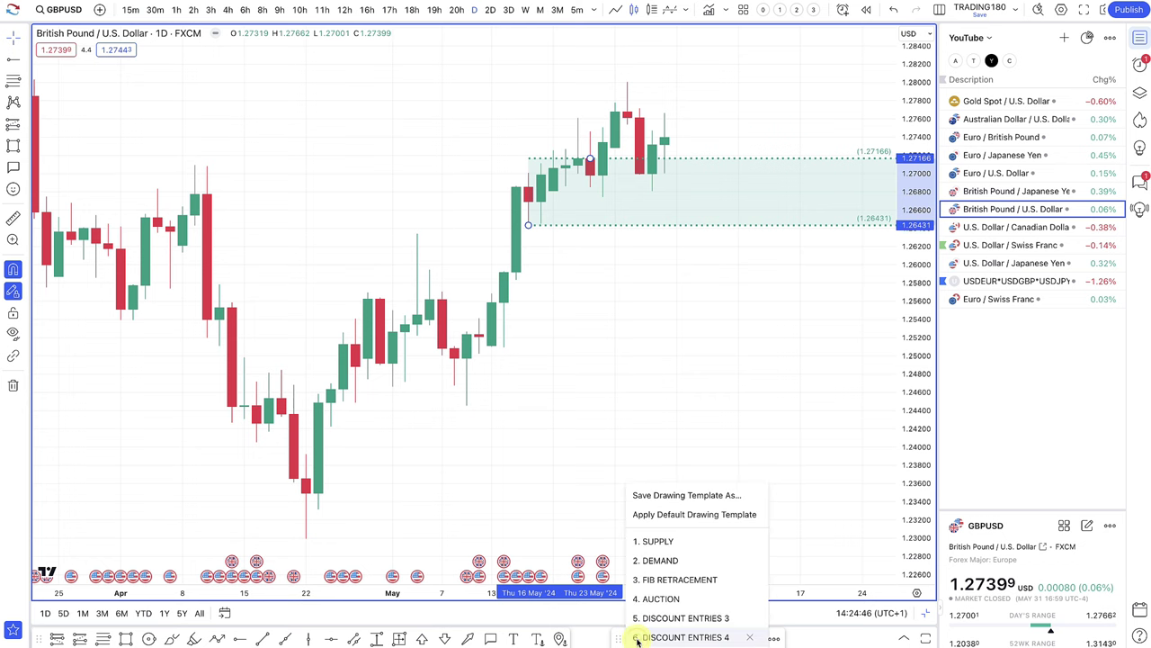
key("Escape")
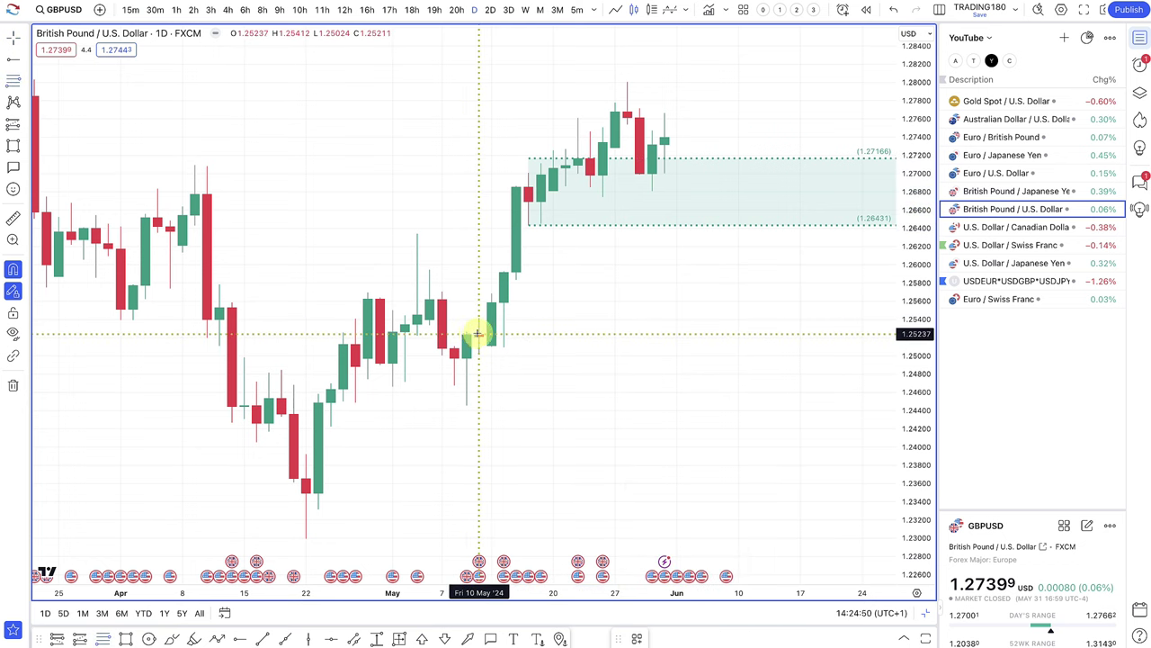
- Mark a second GBPUSD demand zone from 1.25237 down to the 9 May low at 1.24456
left_click_drag(478, 333, 467, 405)
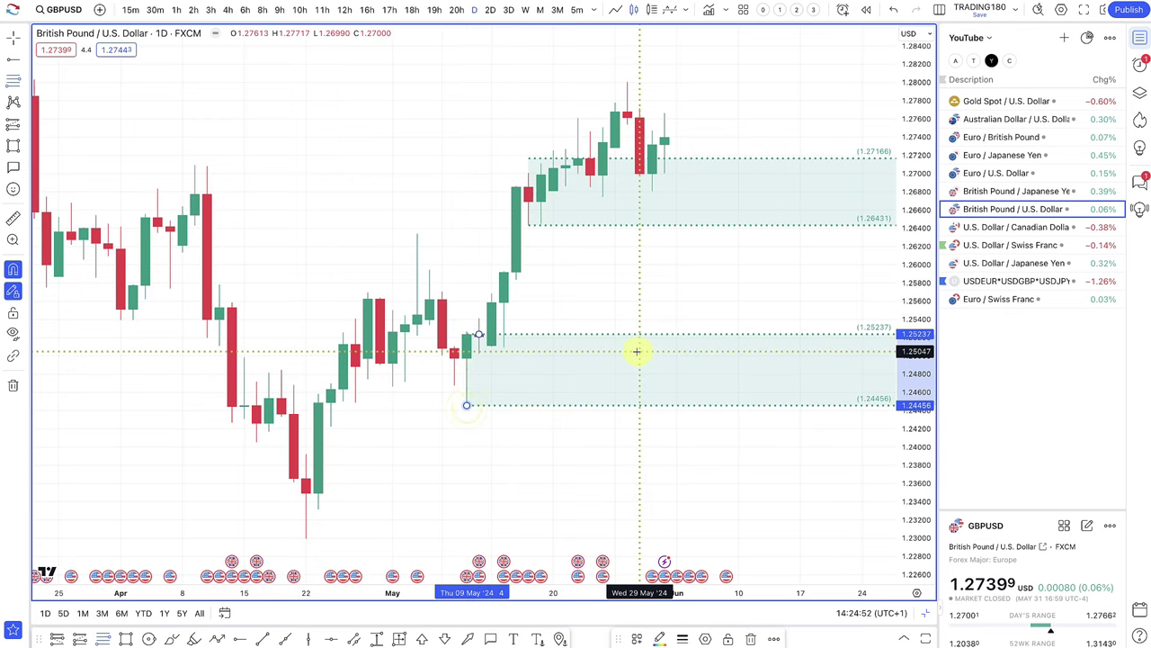
scroll(637, 351, "down", 5)
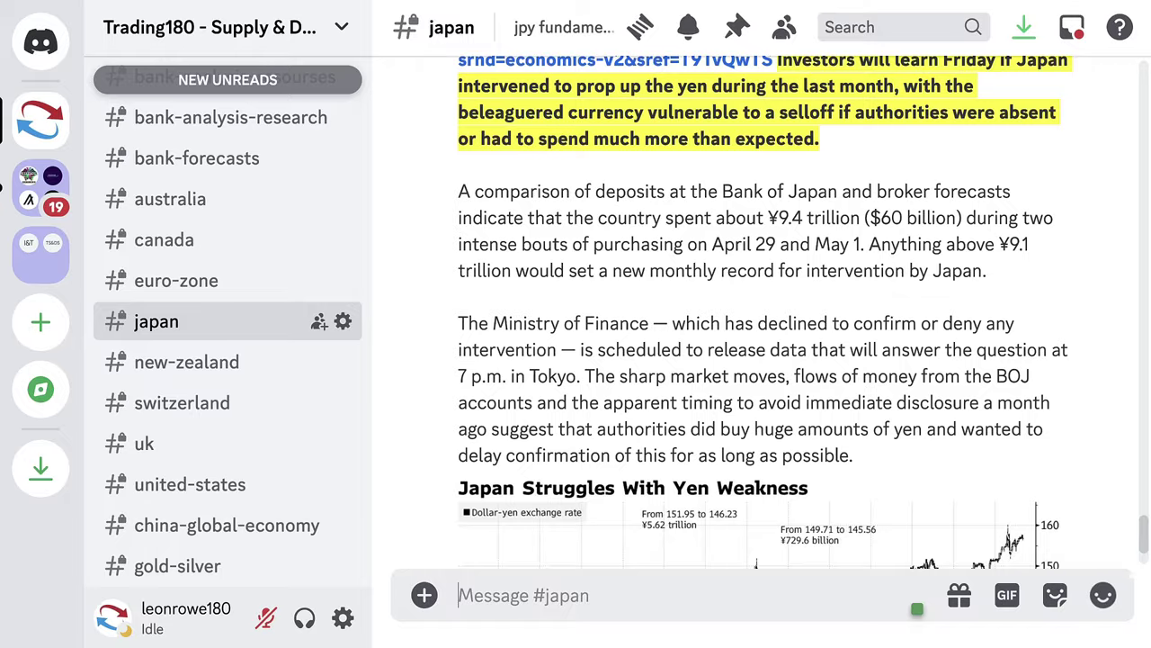
- Switch to Discord and read the UK channel's 29 May 2024 posts on the July 04 General Election and pound volatility
left_click(250, 250)
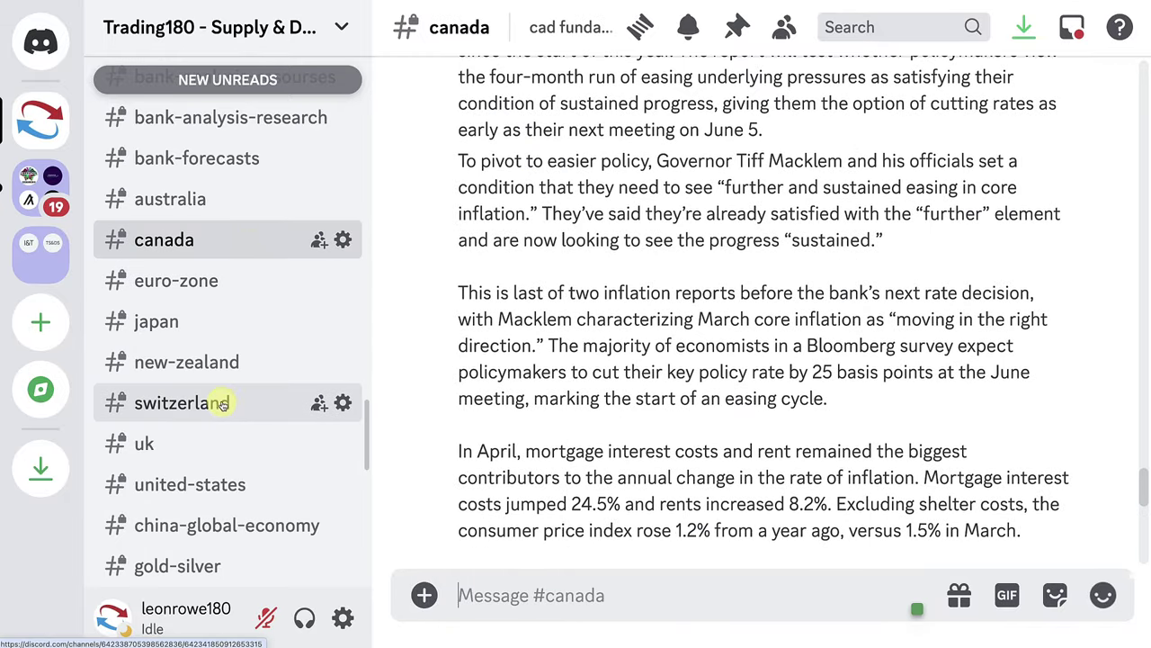
left_click(216, 442)
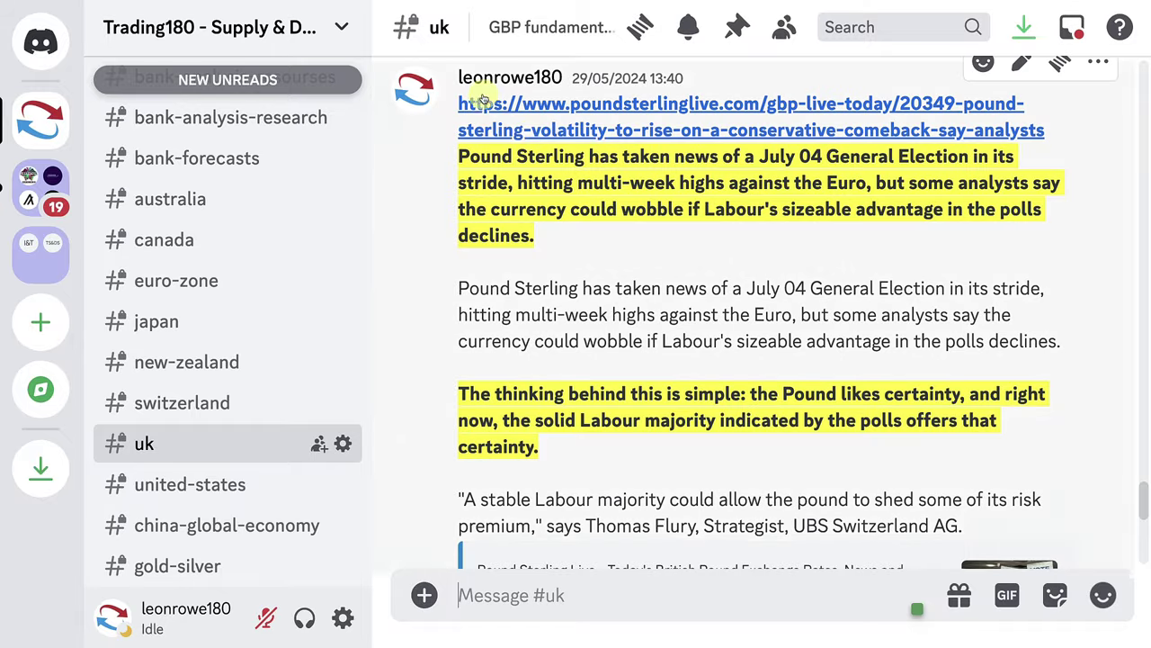
mouse_move(495, 189)
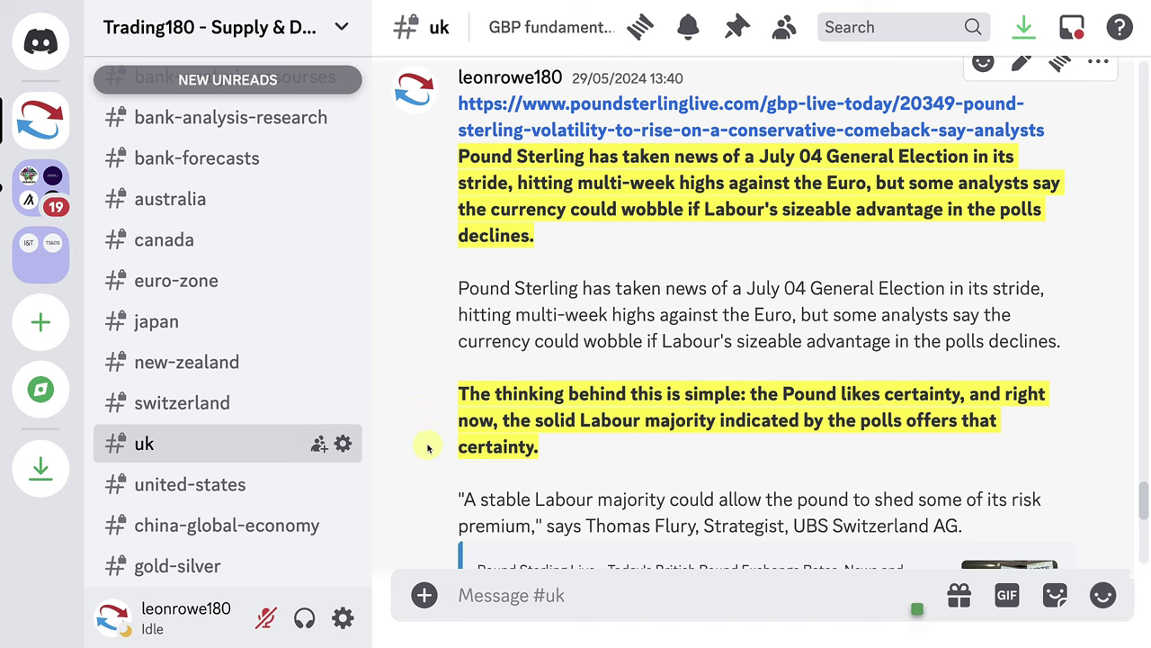
scroll(428, 448, "down", 5)
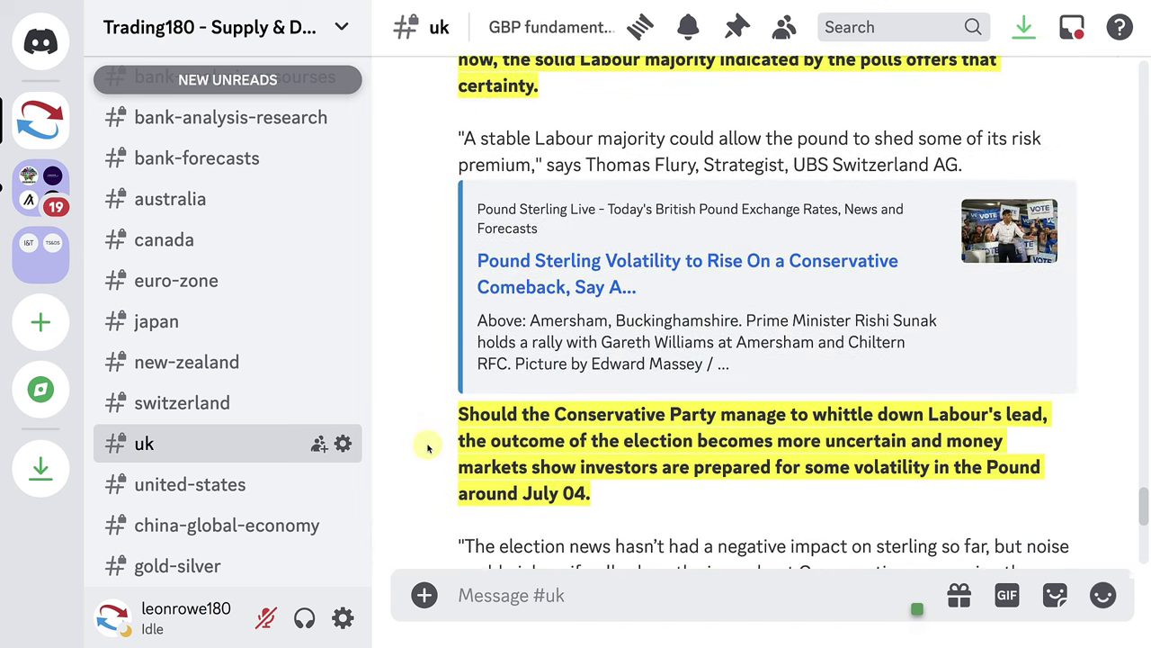
scroll(428, 448, "down", 1)
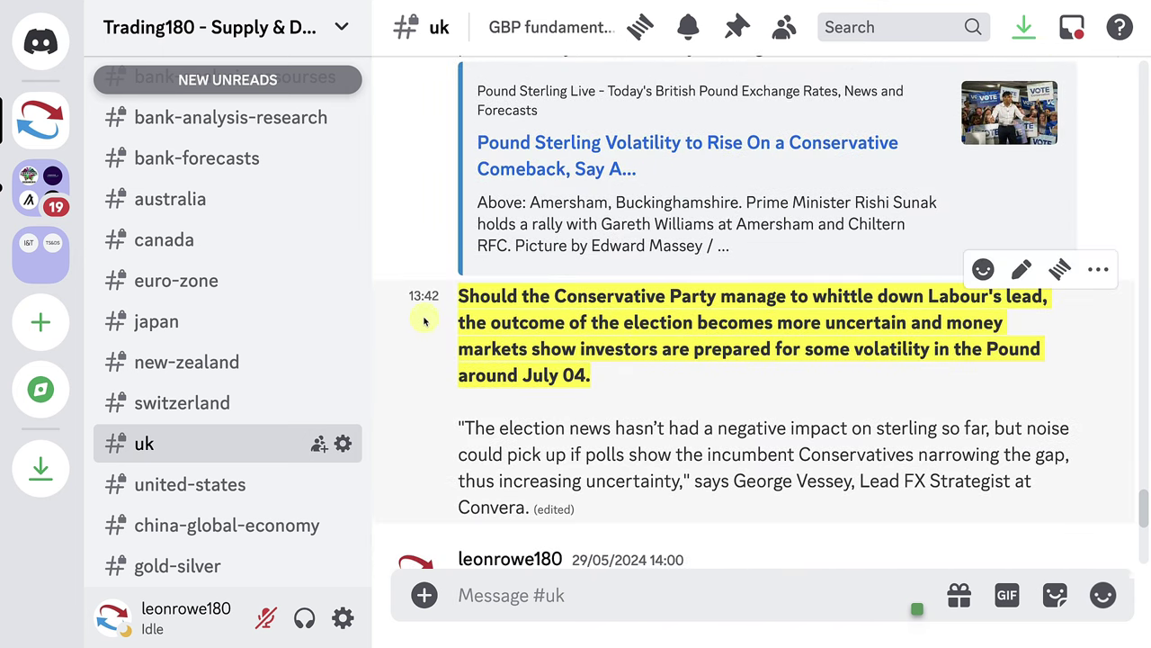
mouse_move(425, 308)
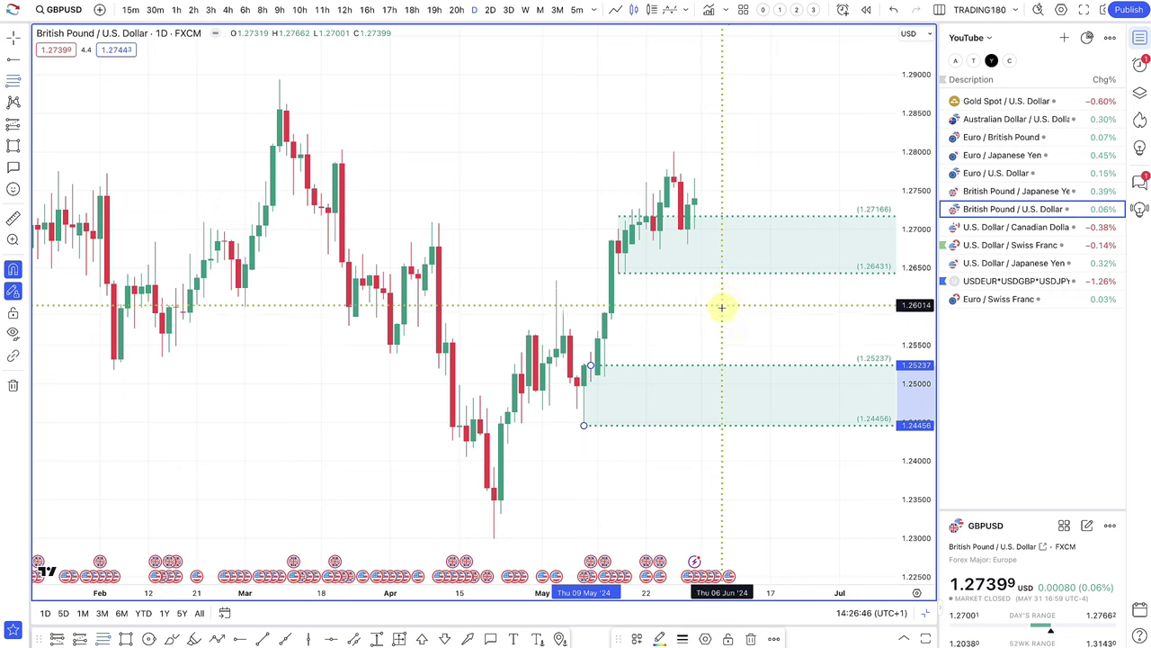
- Return to the GBPUSD chart and brush a circle with a rising arrow in each demand zone, linked by a falling path
scroll(699, 288, "up", 2)
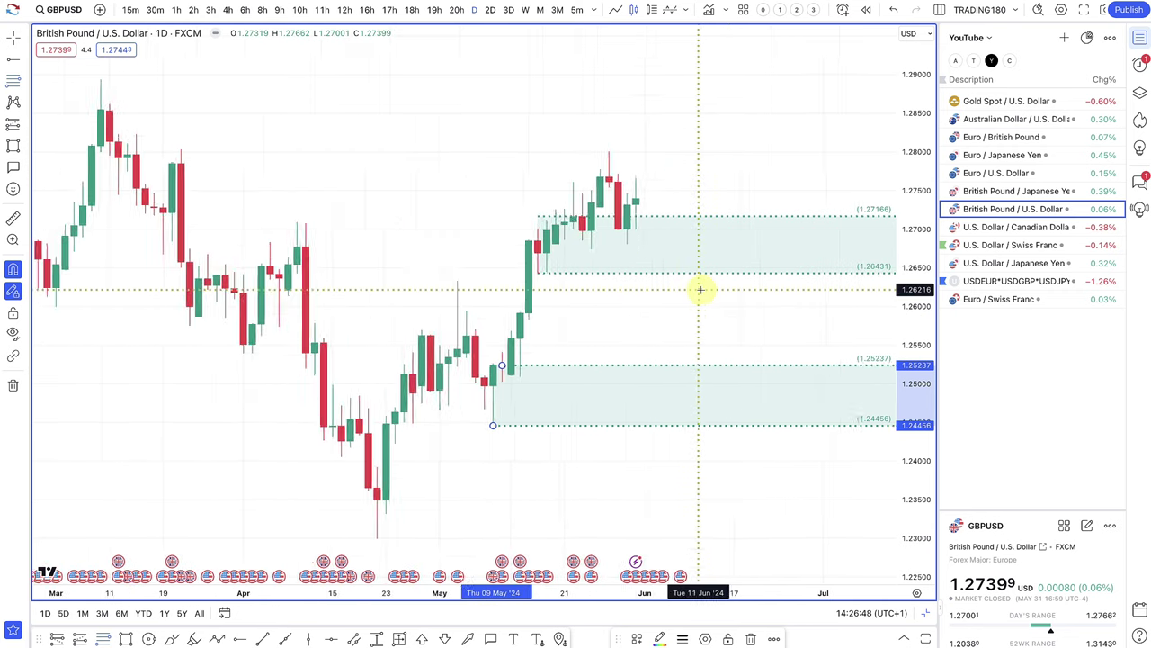
scroll(701, 289, "up", 2)
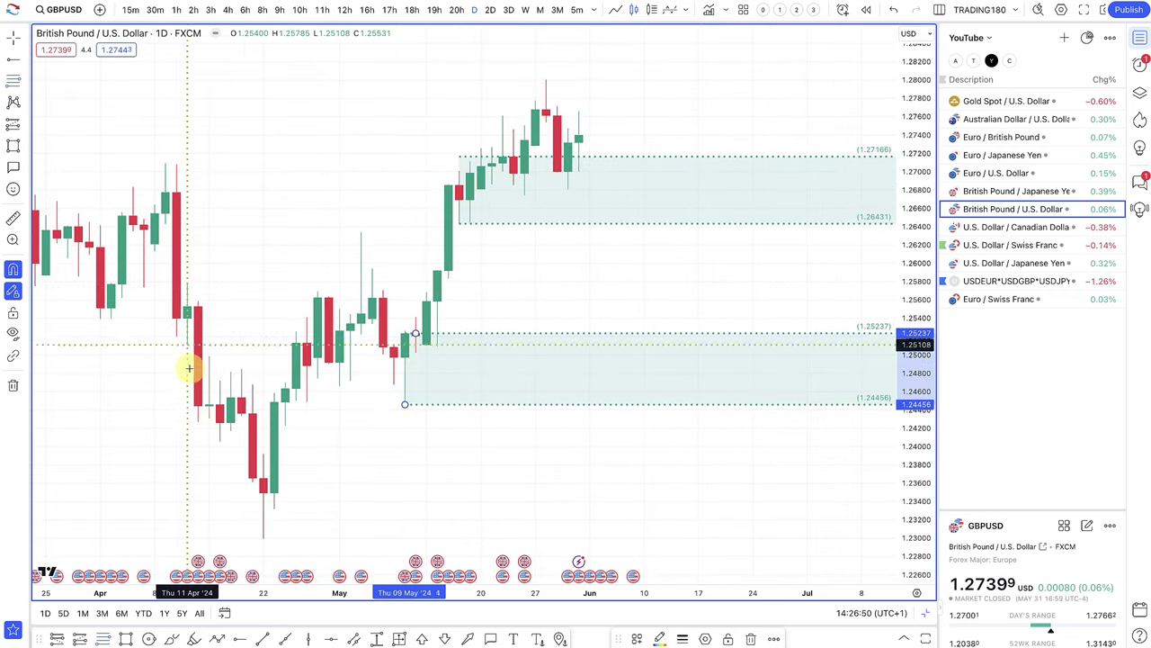
left_click(170, 639)
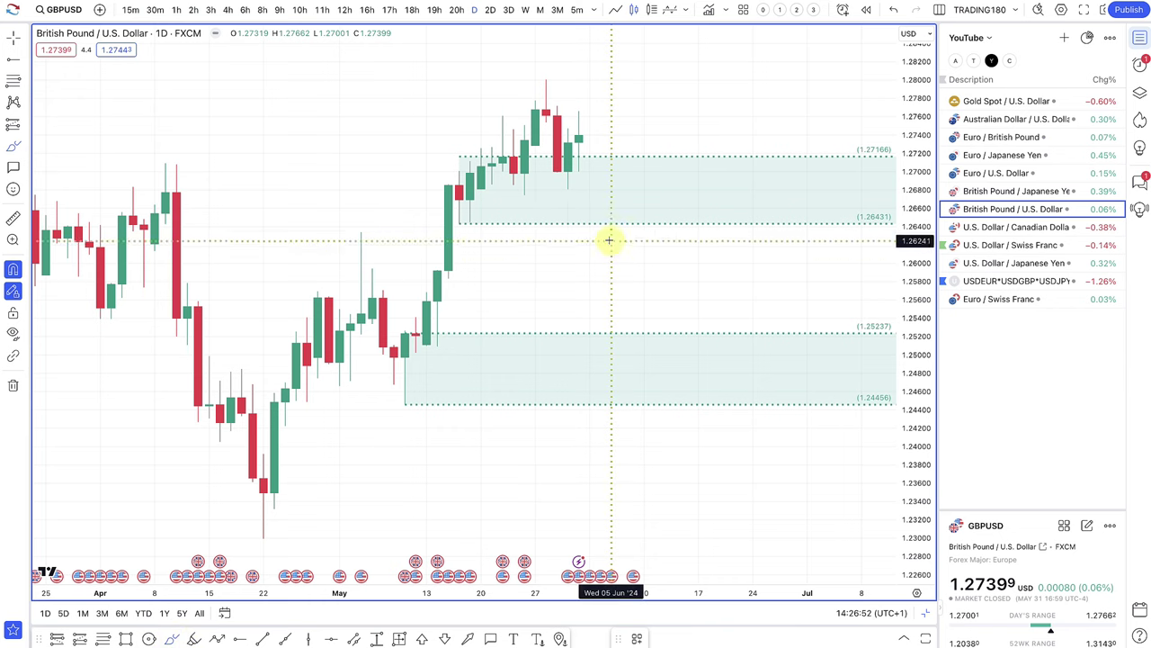
mouse_move(606, 190)
left_mouse_down()
mouse_move(570, 236)
mouse_move(568, 182)
left_mouse_up()
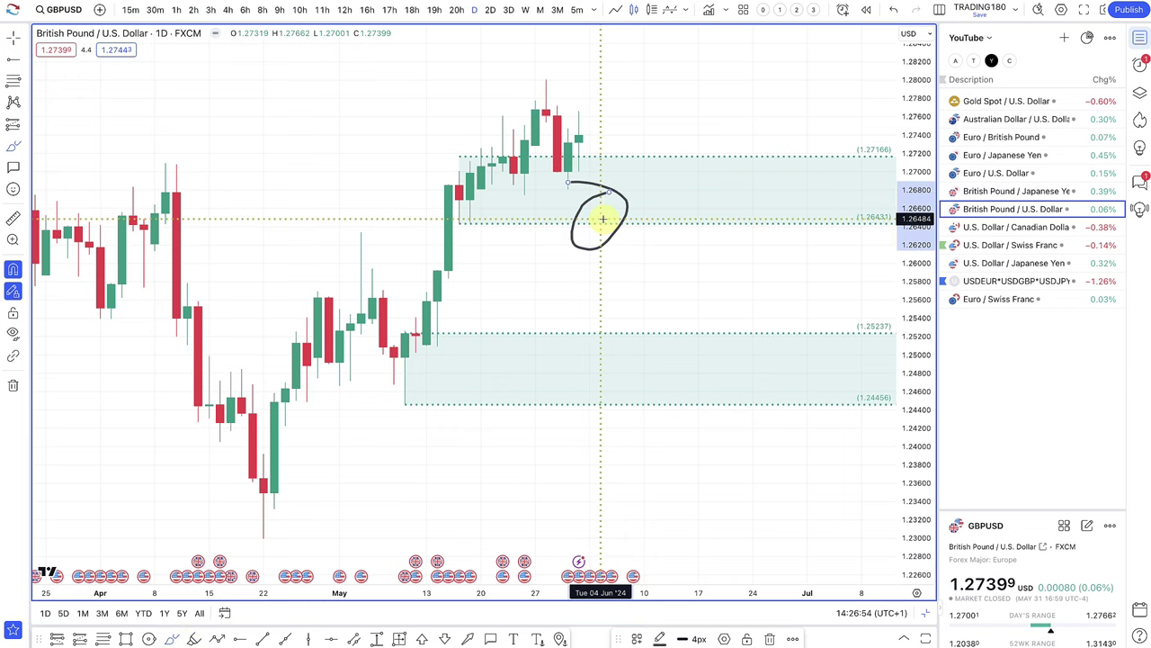
left_click_drag(603, 218, 699, 160)
left_click_drag(588, 216, 600, 298)
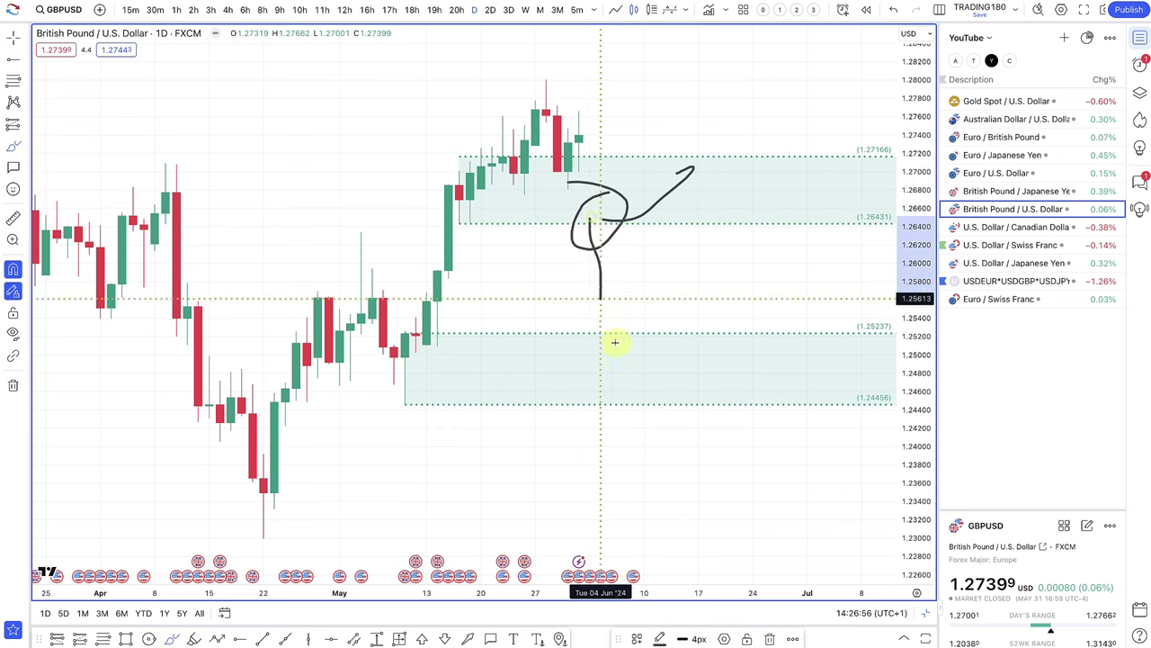
mouse_move(615, 342)
left_mouse_down()
mouse_move(625, 333)
mouse_move(625, 354)
mouse_move(722, 267)
mouse_move(731, 285)
left_mouse_up()
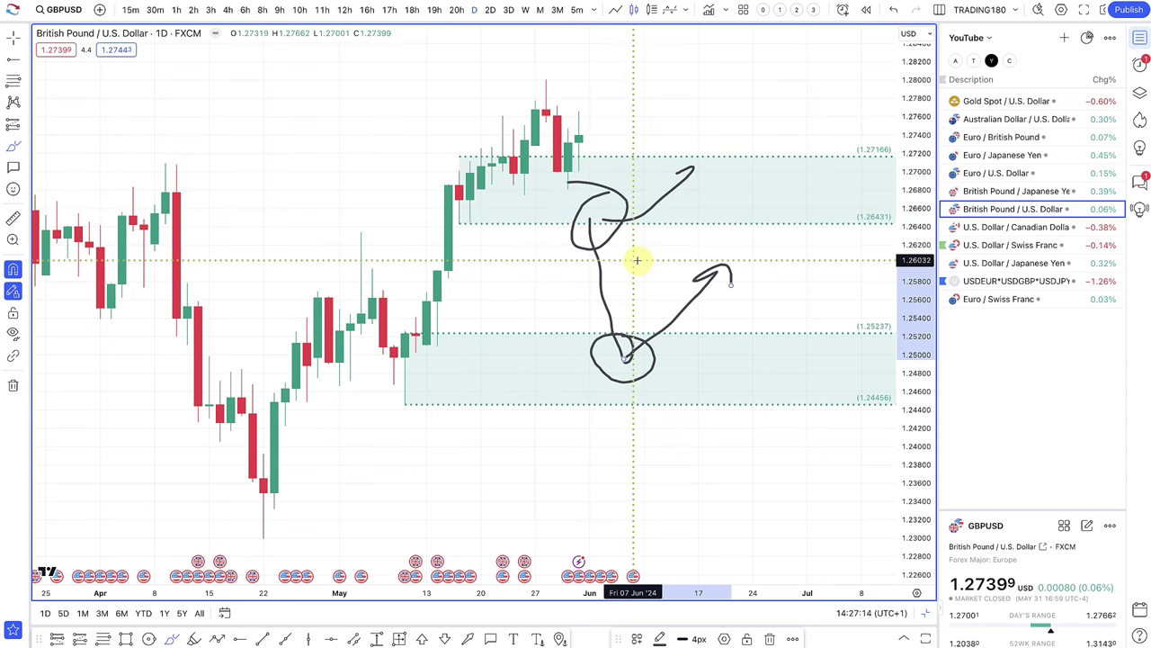
- Mark a GBPUSD zone from 1.27213 up to the 21 March high at 1.28032 and apply the supply drawing template to it
scroll(637, 260, "down", 2)
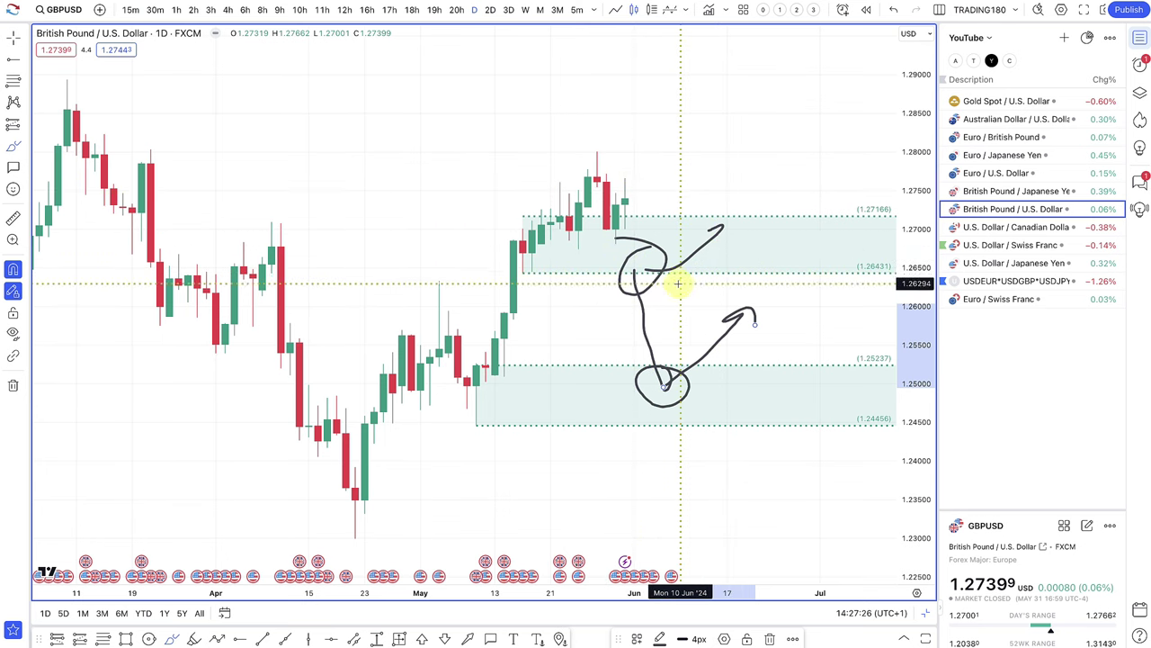
scroll(558, 315, "up", 2)
scroll(523, 280, "down", 2)
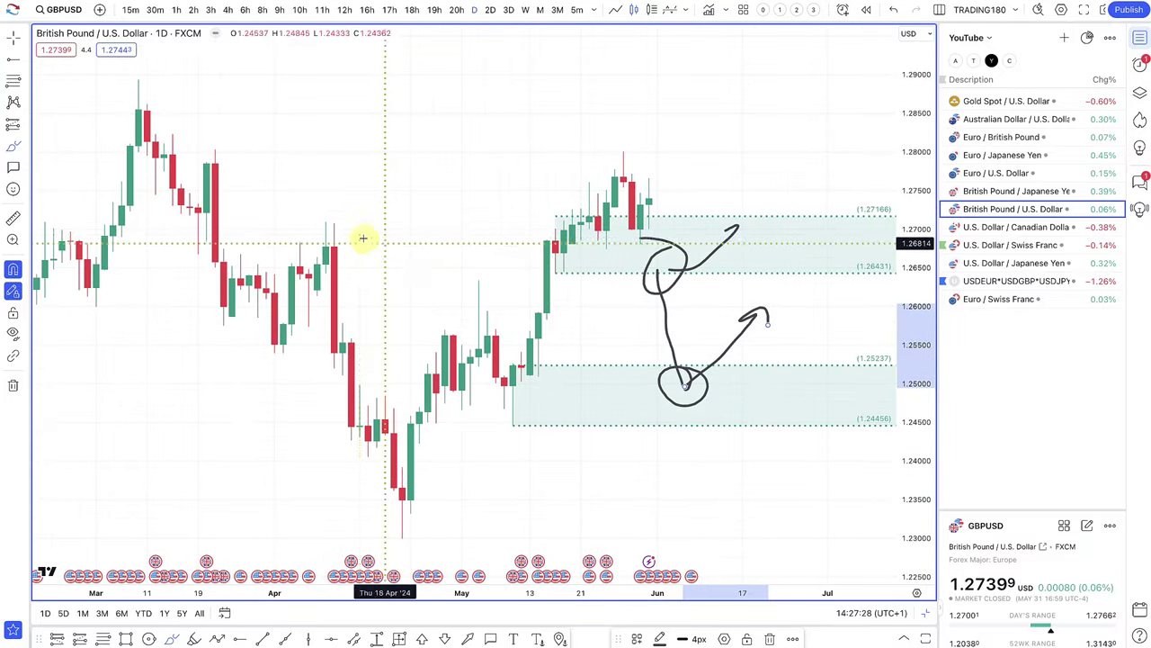
left_click(54, 104)
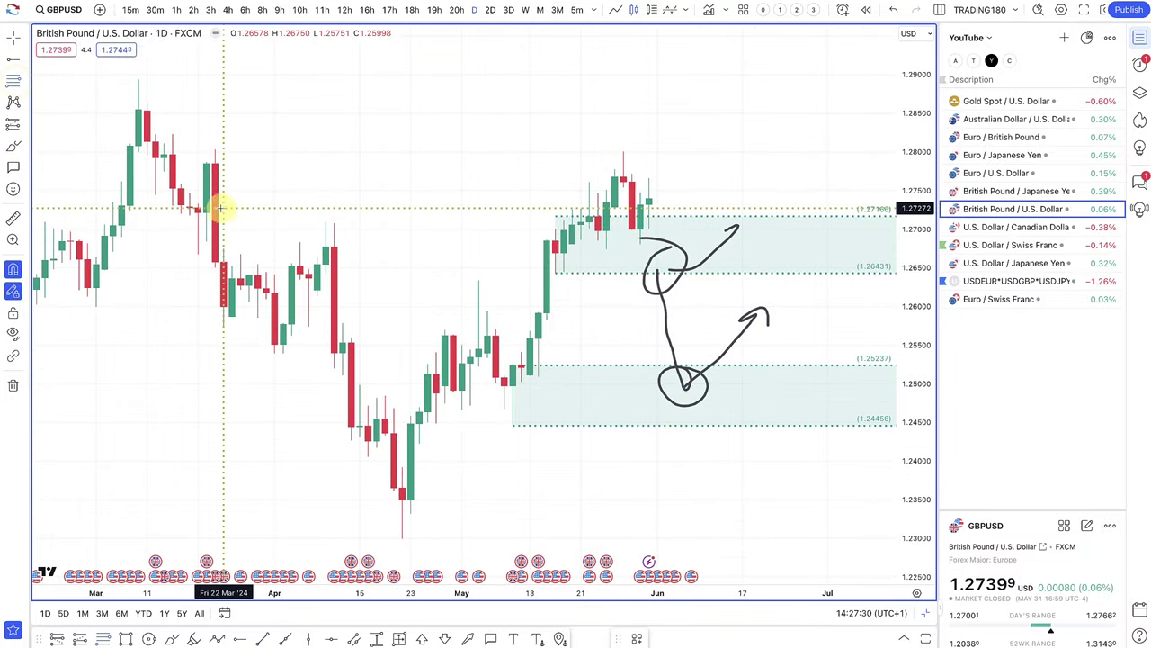
left_click_drag(207, 210, 215, 149)
left_click(637, 638)
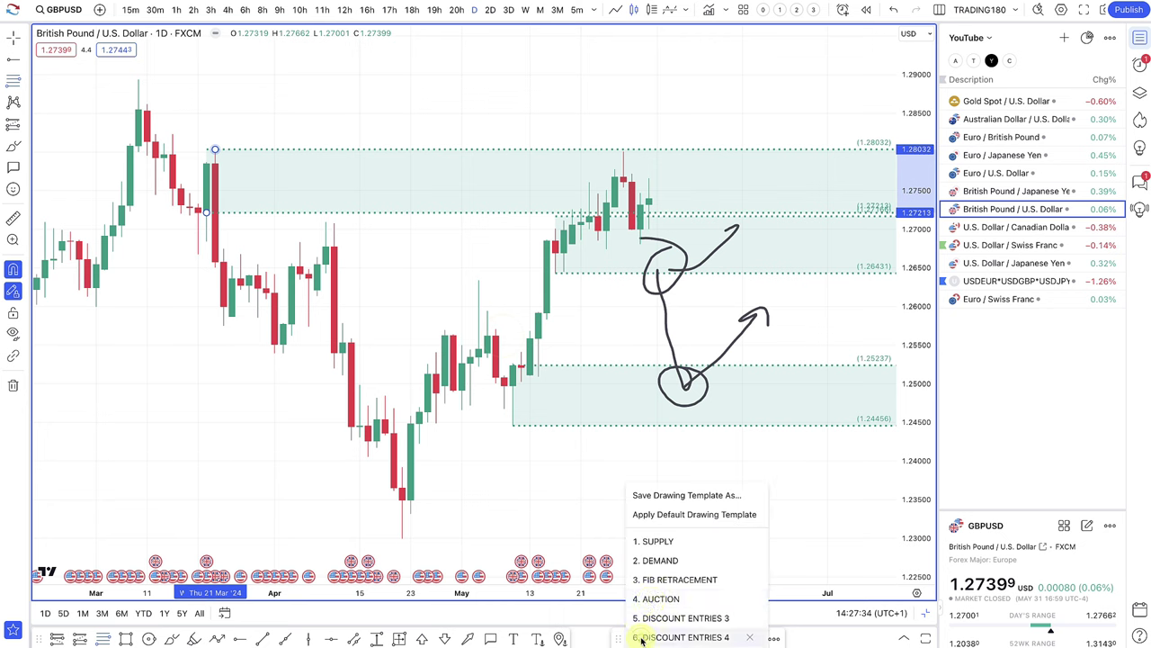
left_click(655, 540)
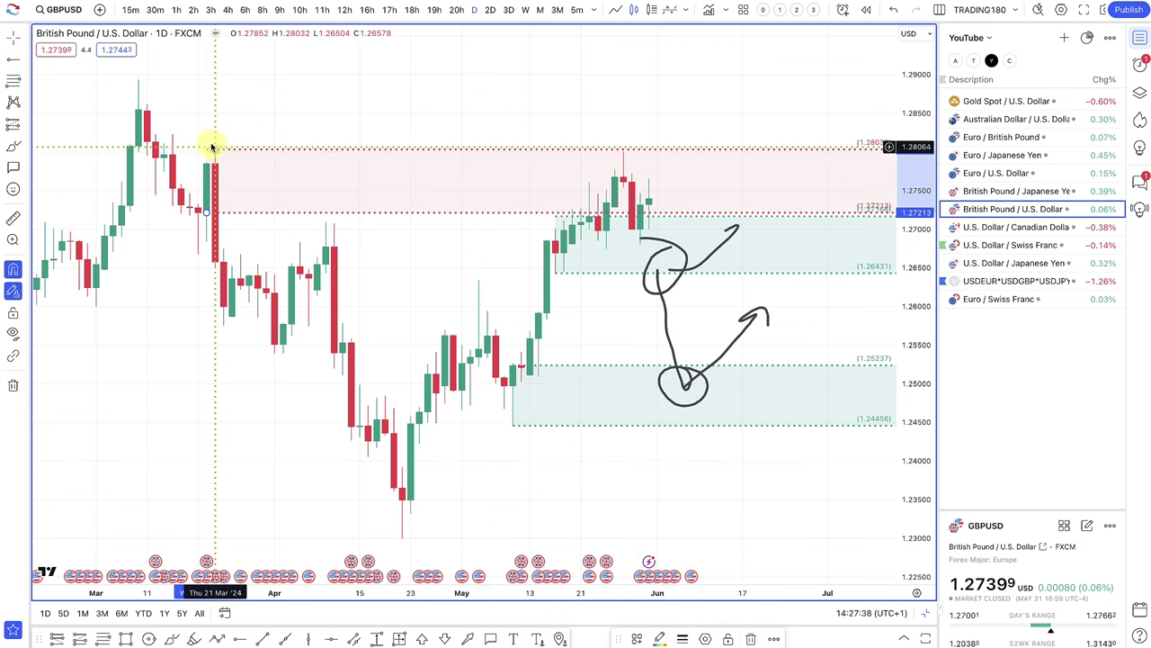
- Raise the GBPUSD supply zone's upper edge to the 8 March high at 1.28938 and mark a rectangle band from about 1.2821 to 1.2793
left_click_drag(212, 147, 140, 83)
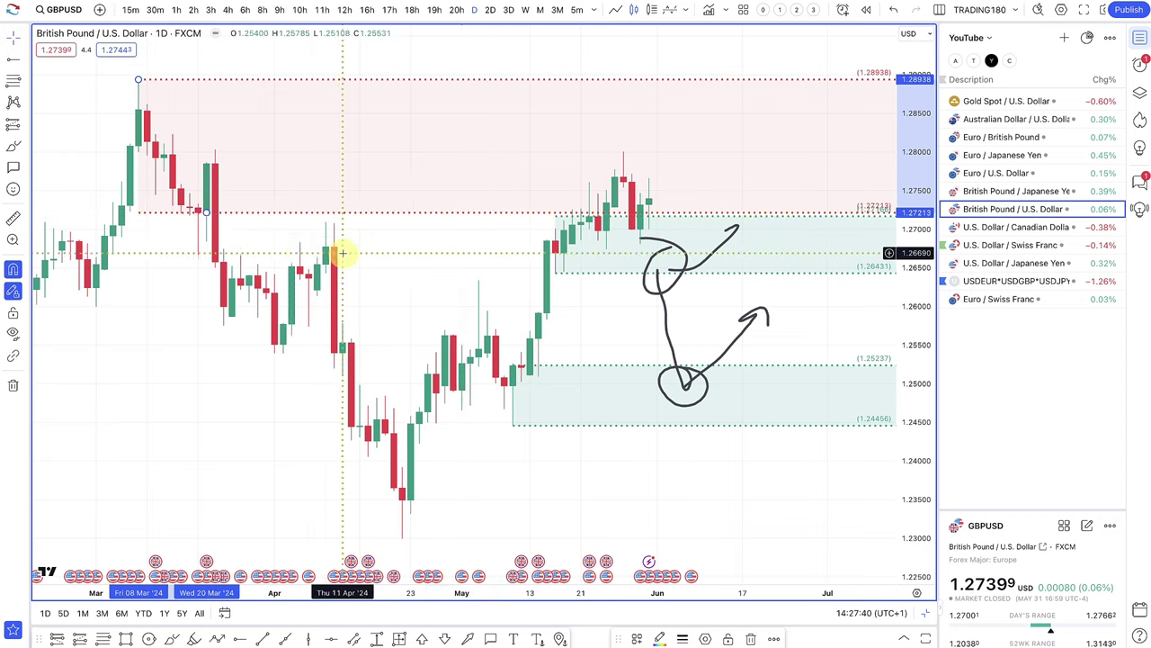
left_click_drag(334, 250, 483, 291)
scroll(586, 207, "left", 5)
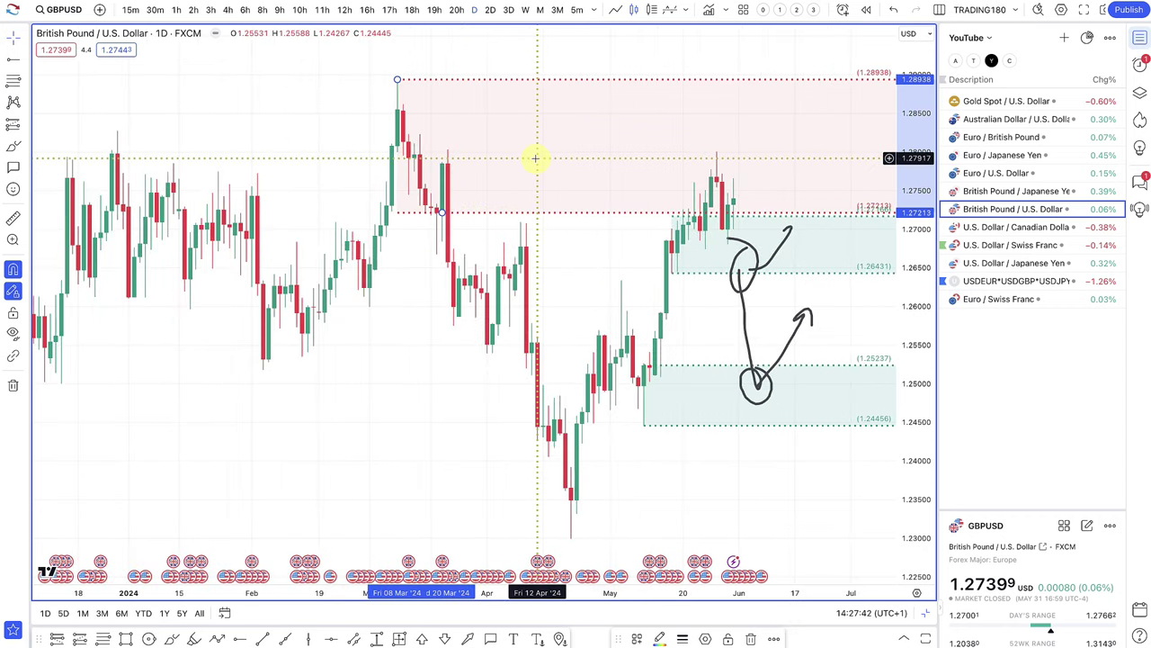
left_click(125, 637)
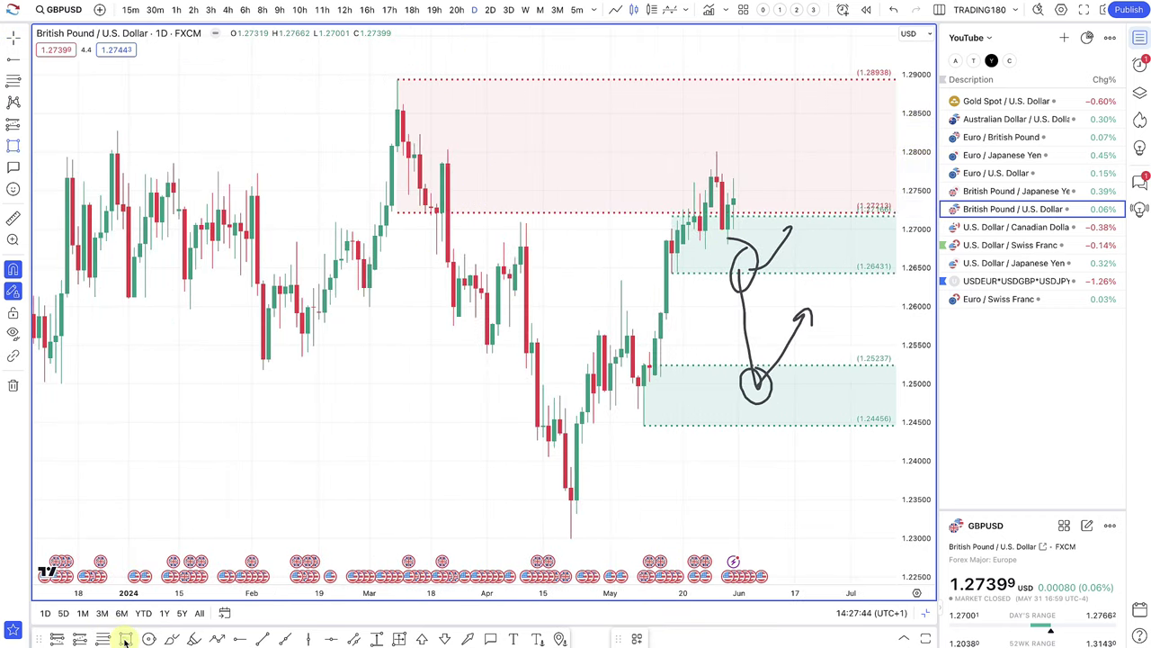
left_click_drag(61, 135, 61, 157)
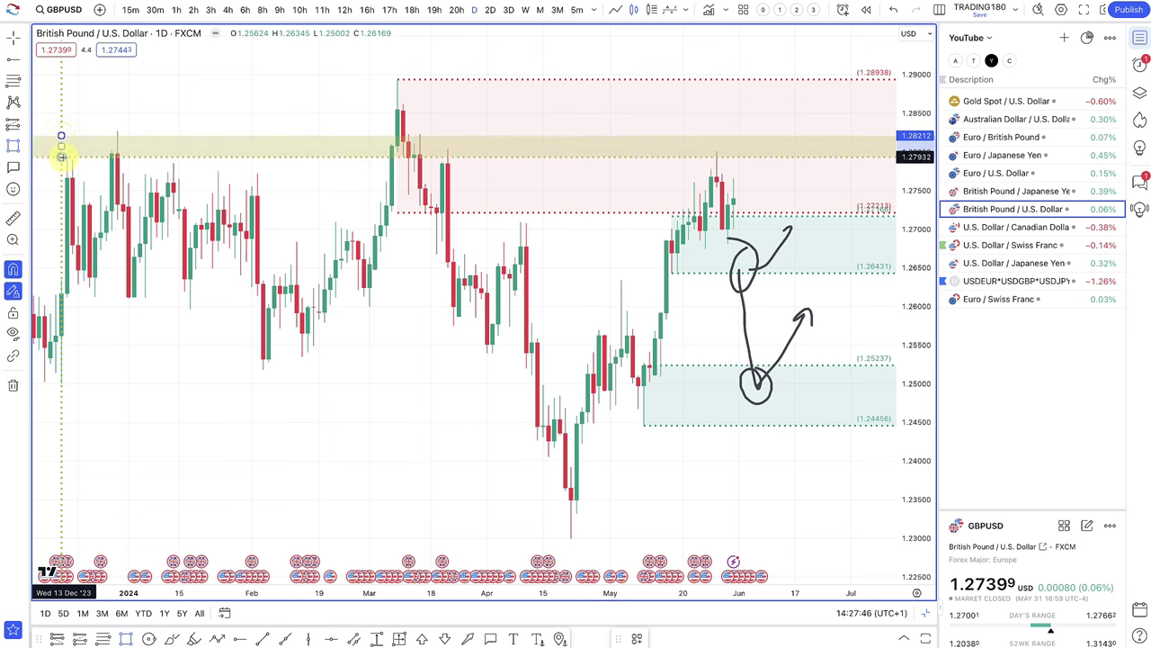
- Brush a circle around the rectangle band inside the GBPUSD supply zone, with an arrow falling into the upper demand zone
scroll(244, 224, "down", 3)
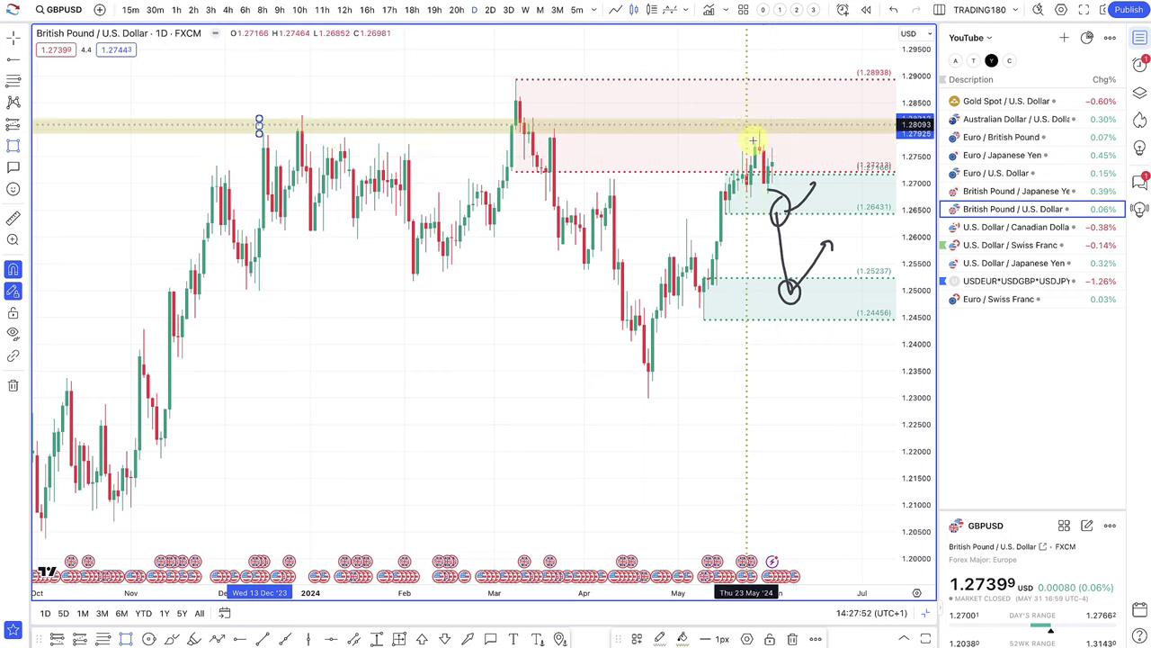
scroll(751, 129, "up", 2)
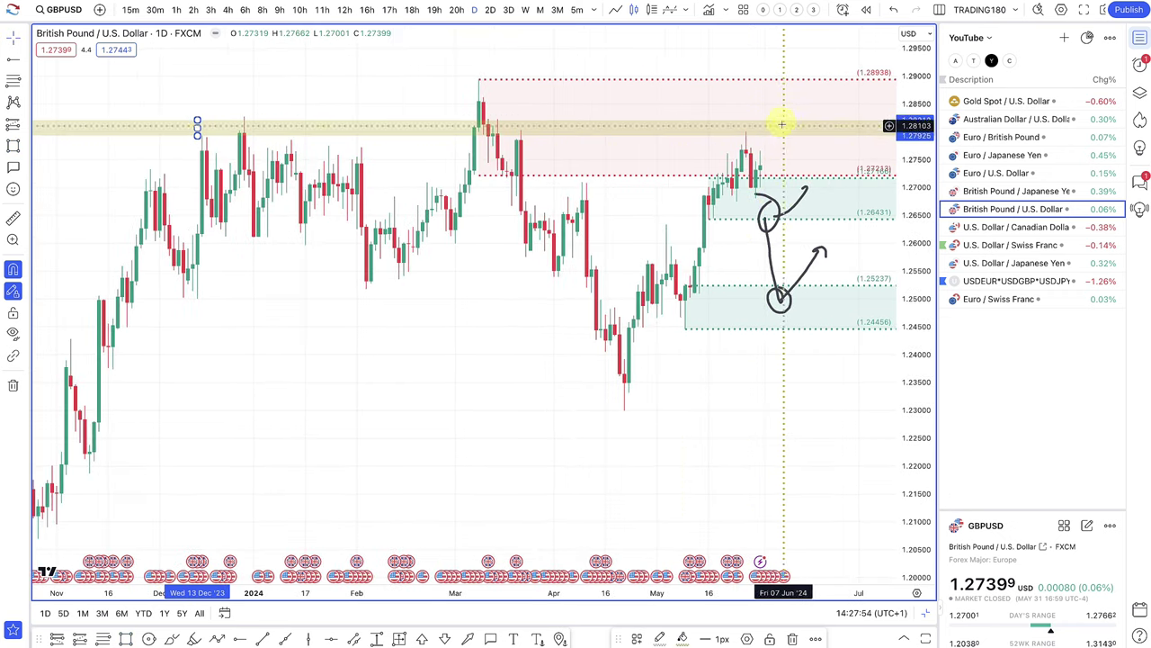
left_click(172, 639)
mouse_move(789, 108)
left_mouse_down()
mouse_move(801, 96)
mouse_move(789, 94)
mouse_move(855, 206)
mouse_move(857, 183)
left_mouse_up()
scroll(626, 235, "up", 1)
scroll(626, 236, "up", 3)
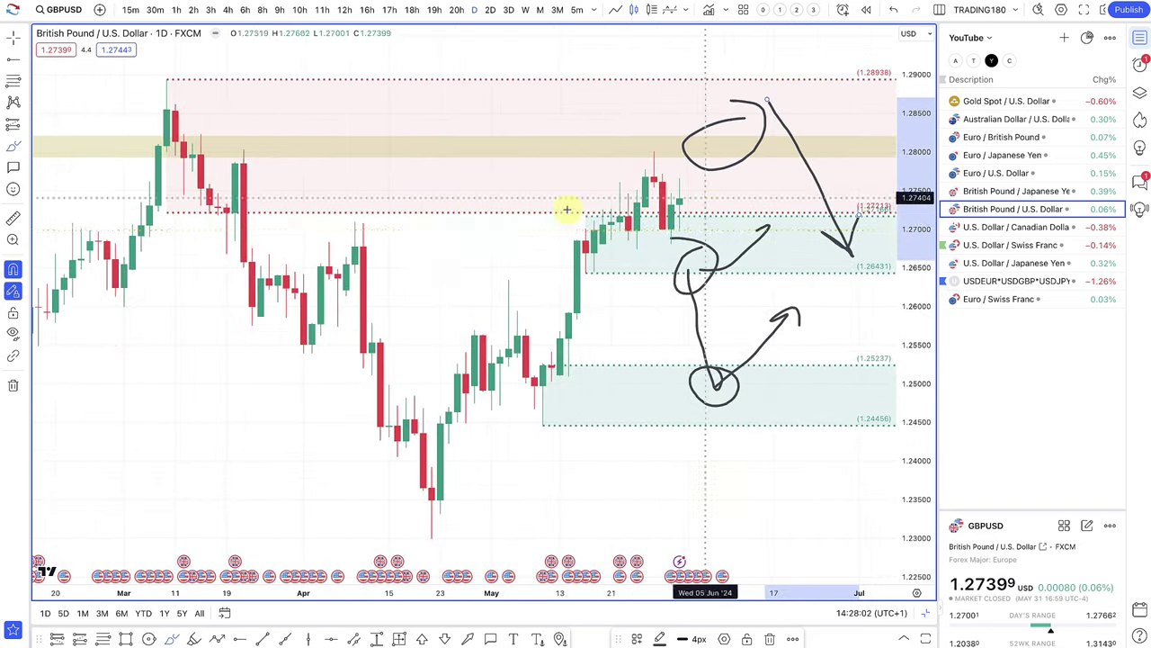
- Open the GBPJPY chart and mark zones at 199.397–199.023, 198.543–198.273 and 196.952–195.051 in the demand drawing template's style
scroll(467, 202, "up", 1)
scroll(487, 203, "up", 1)
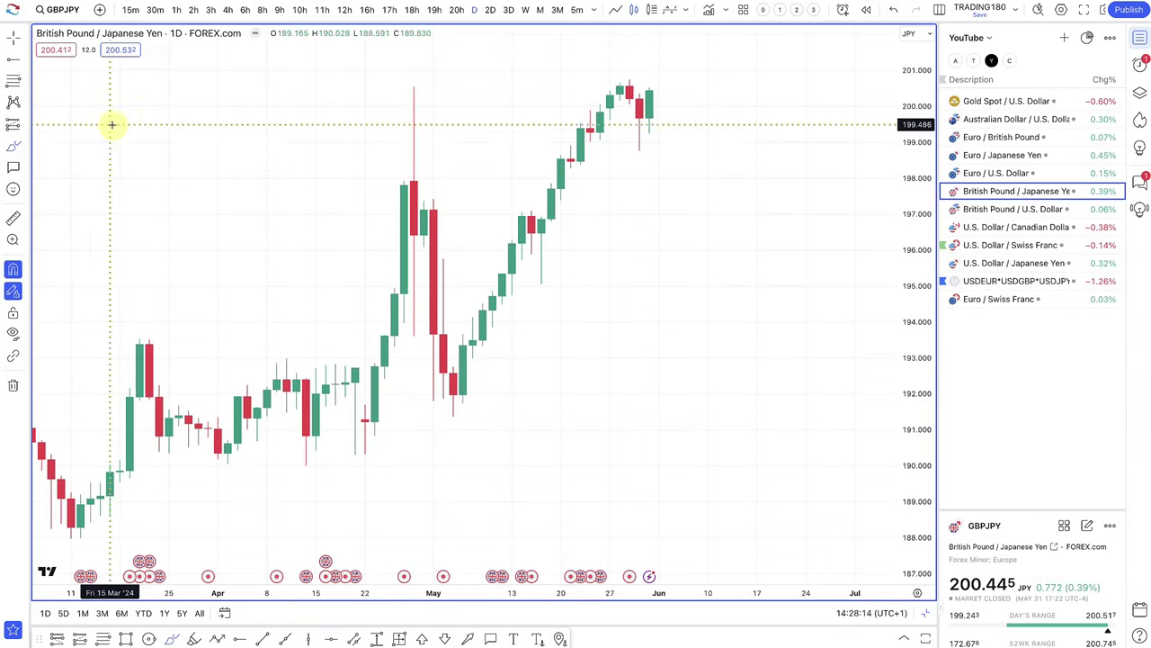
left_click(13, 80)
left_click(601, 130)
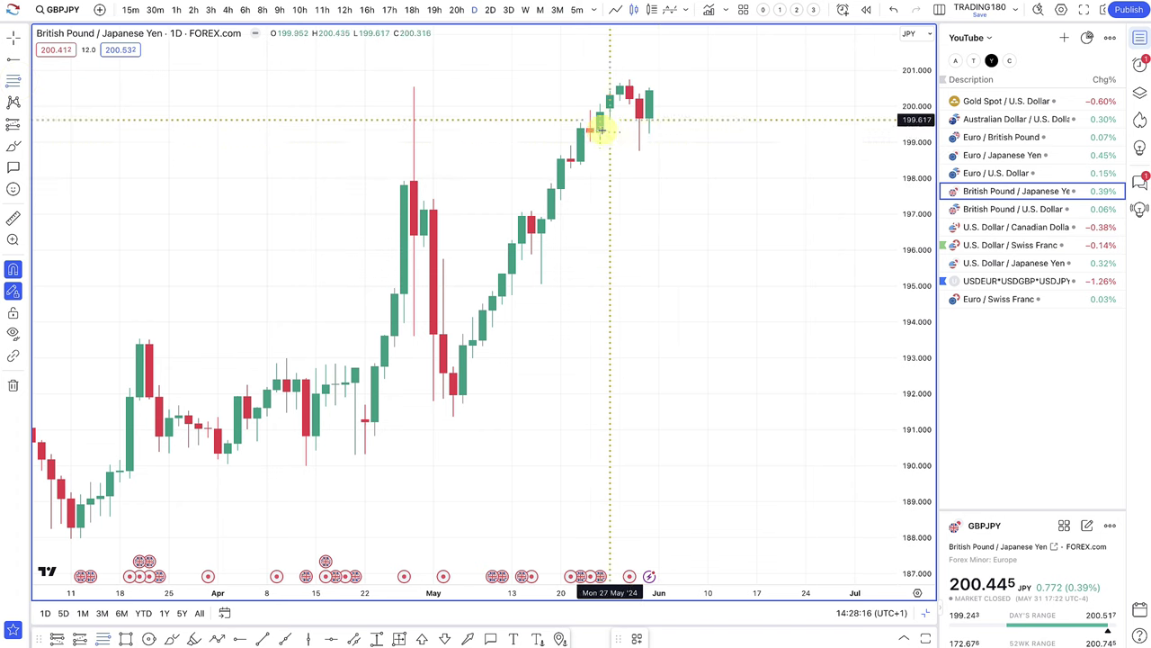
left_click(590, 141)
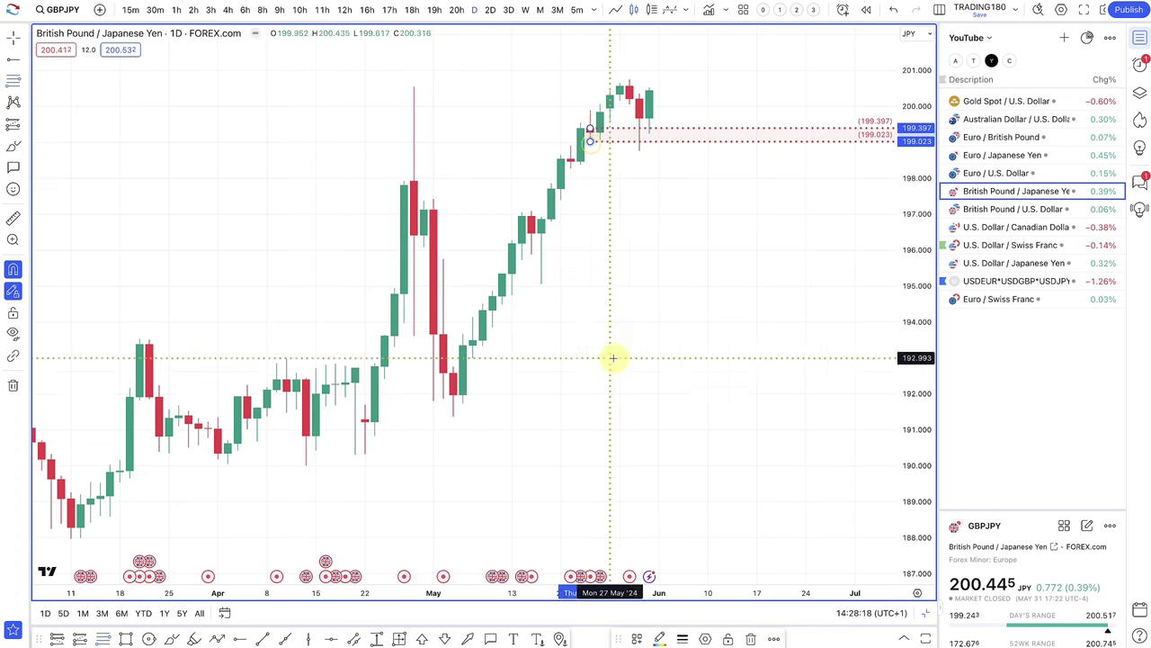
left_click(634, 637)
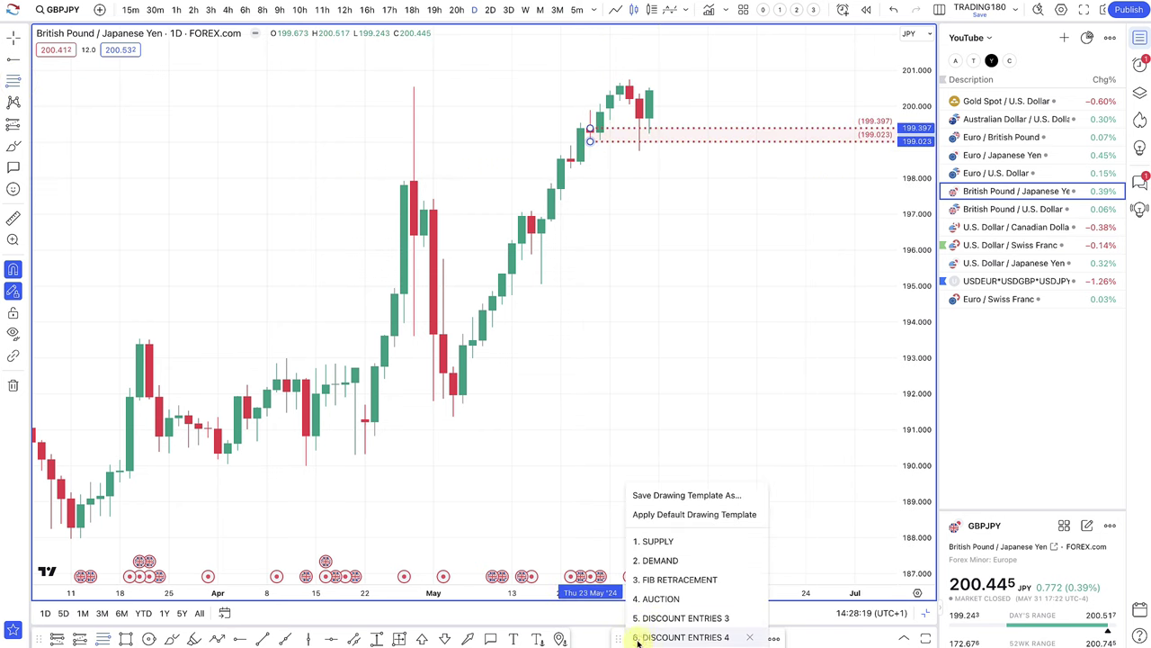
left_click(665, 560)
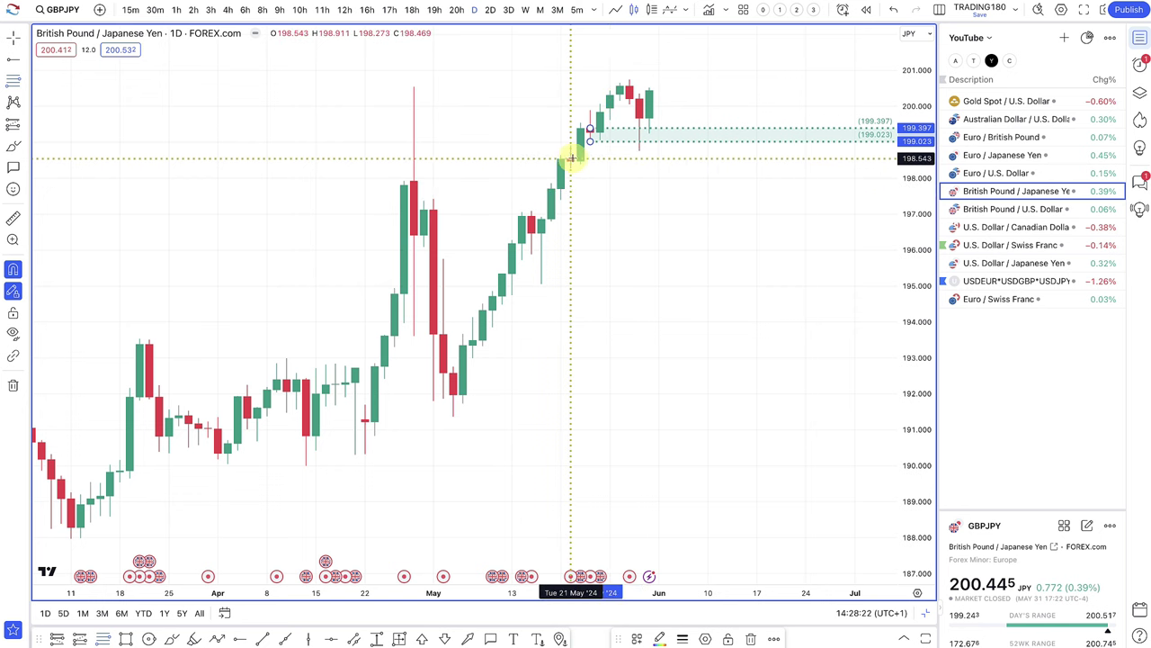
left_click_drag(570, 159, 571, 168)
left_click_drag(532, 215, 540, 283)
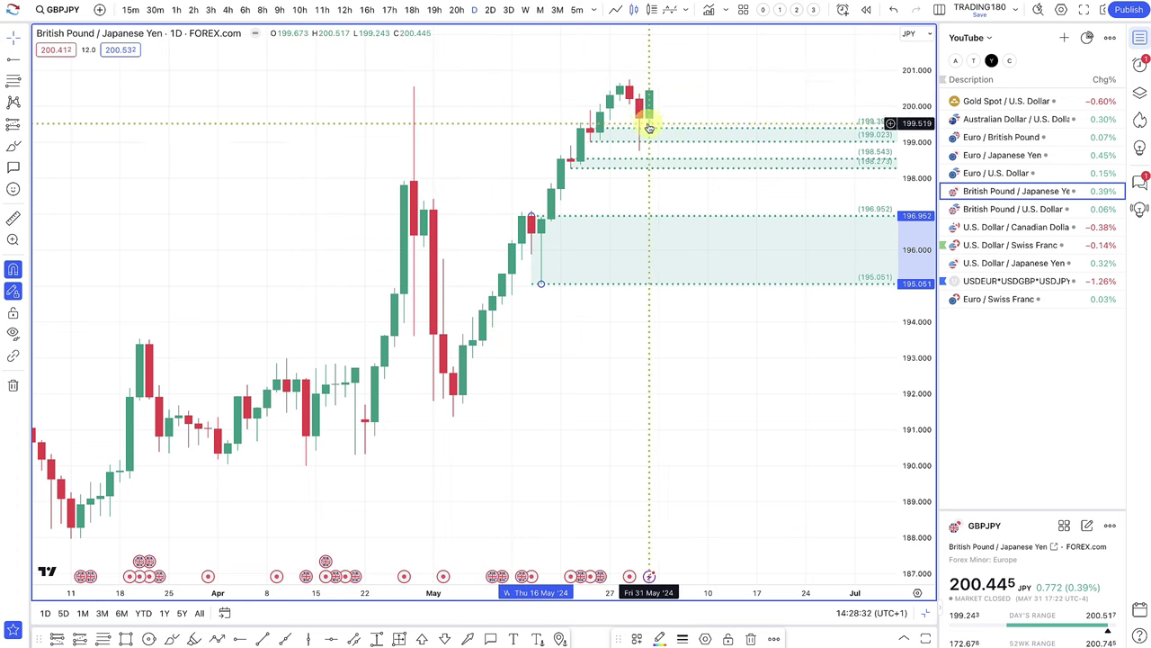
- Brush circles around GBPJPY's late-May highs and late-April spike, a falling arrow from the recent highs, and rising arrows from the two lower demand zones
left_click(168, 639)
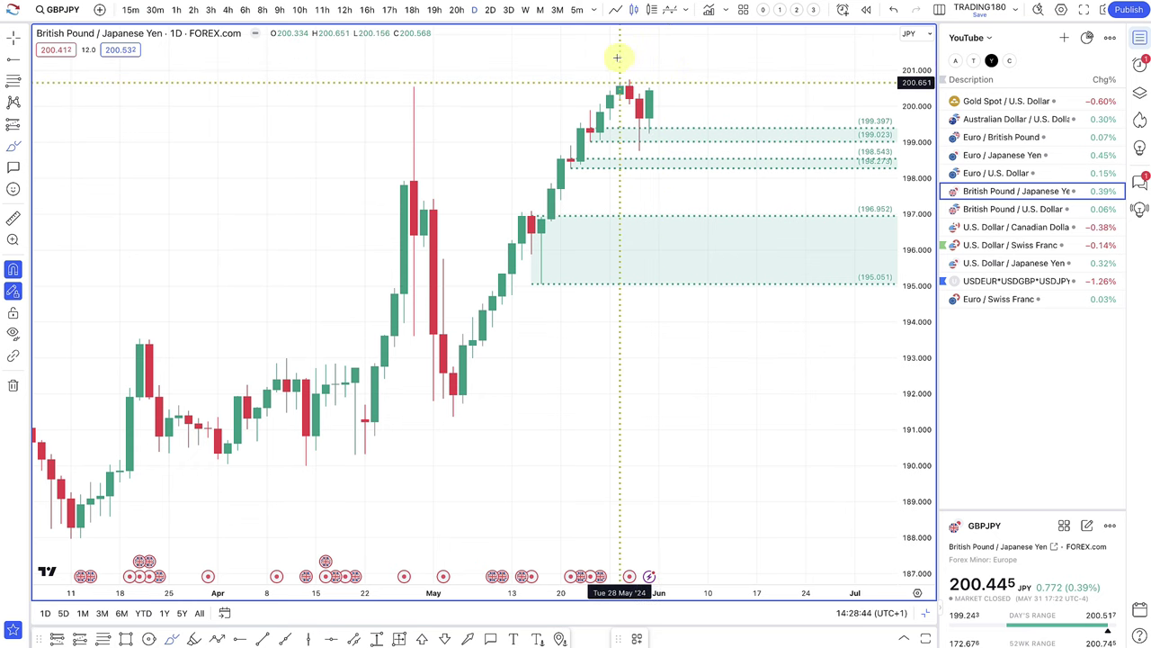
mouse_move(657, 63)
left_mouse_down()
mouse_move(597, 77)
mouse_move(635, 57)
mouse_move(661, 74)
mouse_move(726, 193)
mouse_move(738, 160)
left_mouse_up()
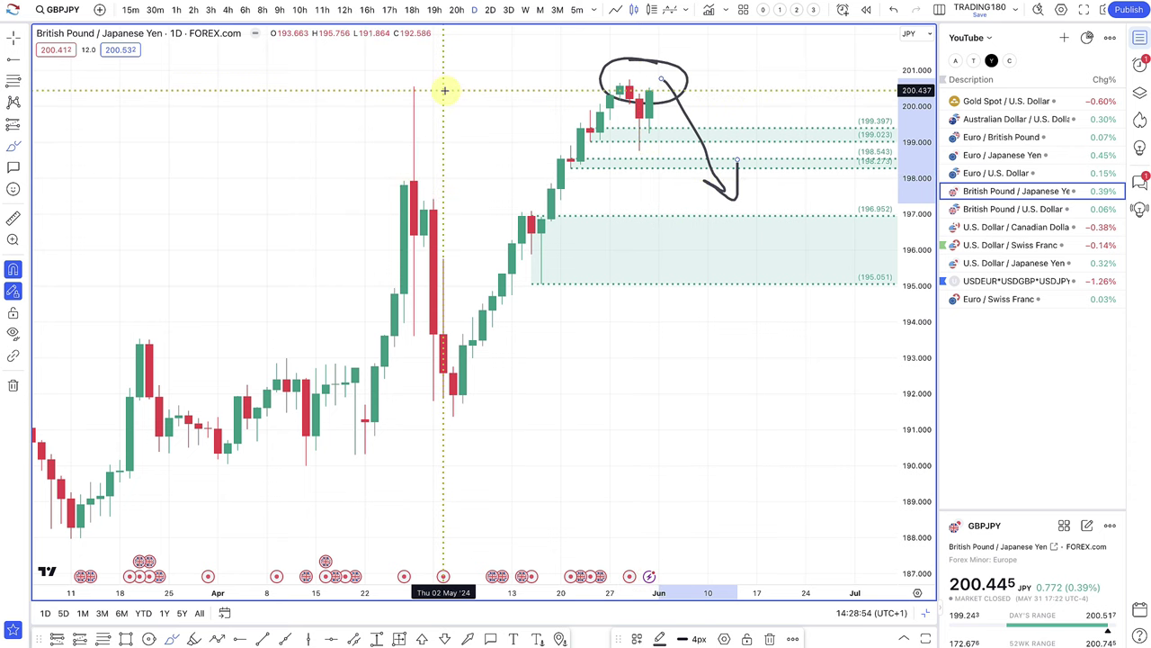
mouse_move(415, 80)
left_mouse_down()
mouse_move(471, 143)
mouse_move(414, 80)
left_mouse_up()
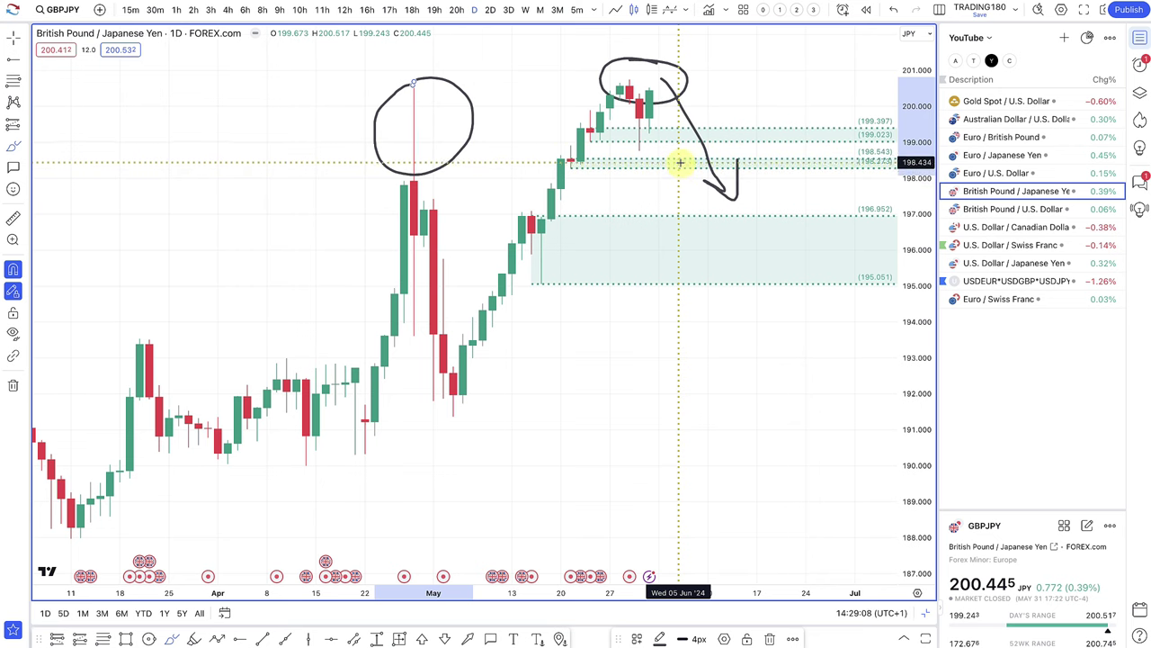
mouse_move(680, 163)
left_mouse_down()
mouse_move(746, 123)
mouse_move(740, 110)
left_mouse_up()
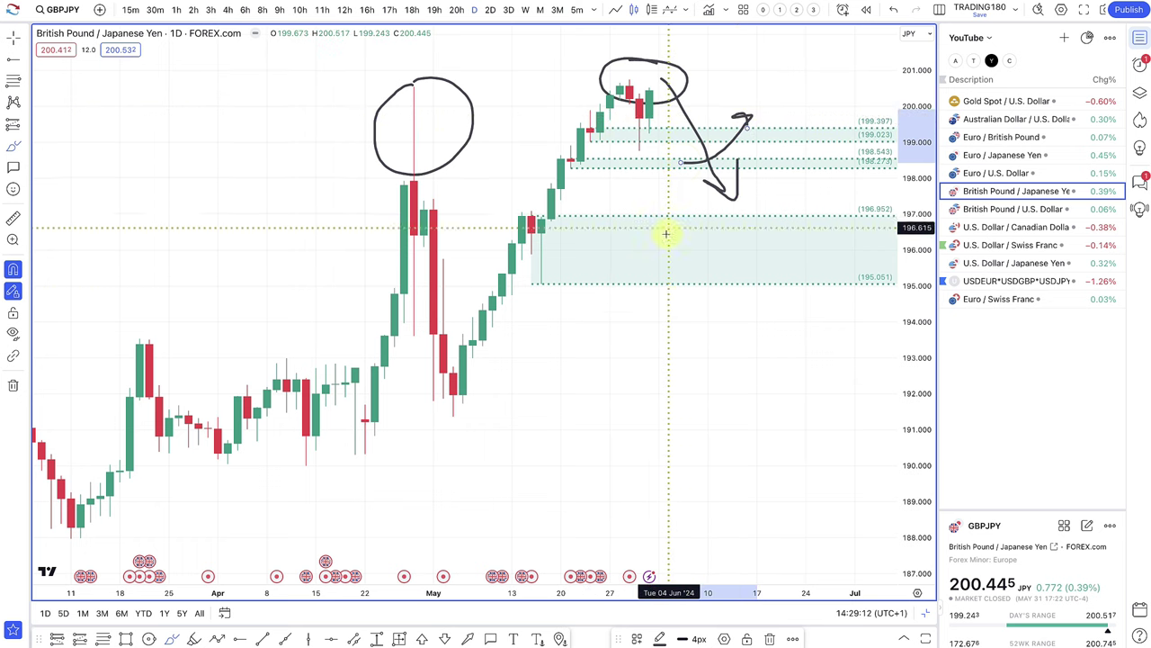
mouse_move(684, 237)
left_mouse_down()
mouse_move(807, 214)
mouse_move(802, 222)
left_mouse_up()
- Open the EURUSD chart and mark a zone from 1.08671 up to the 21 March high at 1.09426 with the supply drawing template
scroll(592, 293, "up", 1)
scroll(593, 292, "up", 1)
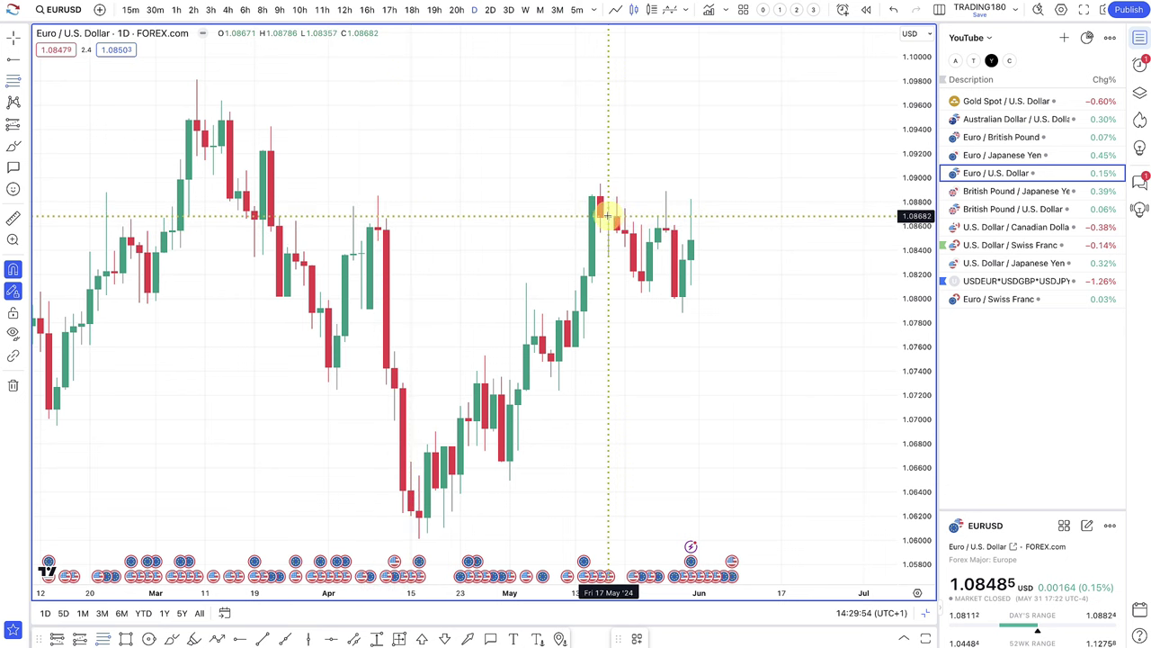
mouse_move(609, 217)
left_mouse_down()
mouse_move(594, 186)
mouse_move(288, 188)
mouse_move(263, 141)
mouse_move(271, 126)
left_mouse_up()
left_click(639, 638)
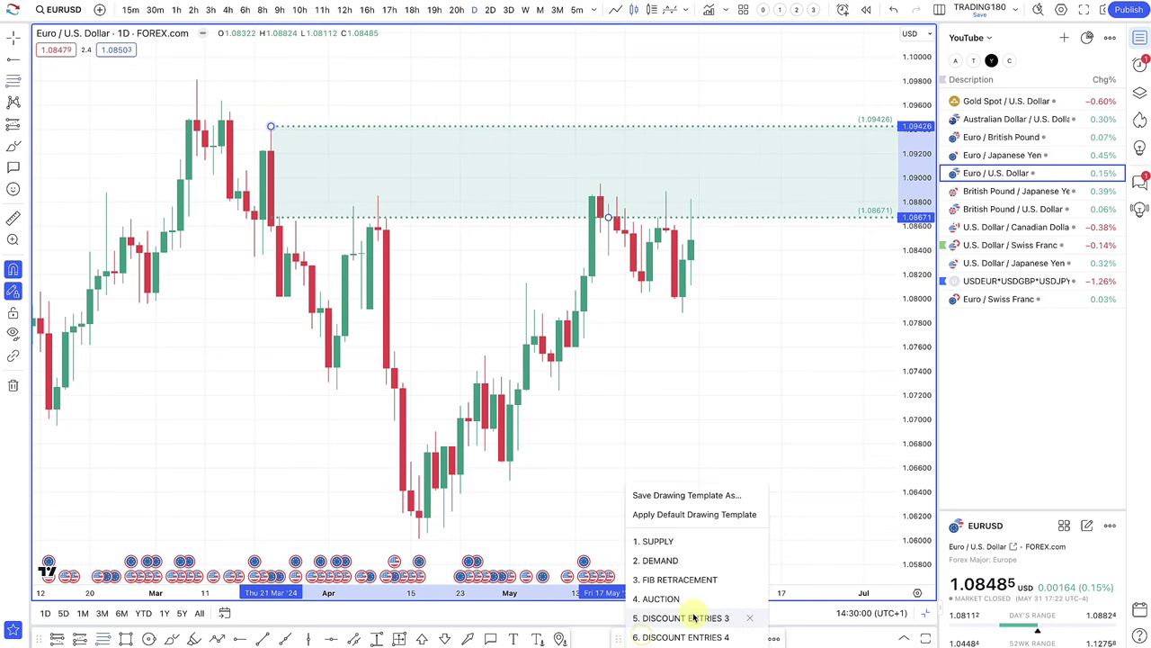
left_click(681, 545)
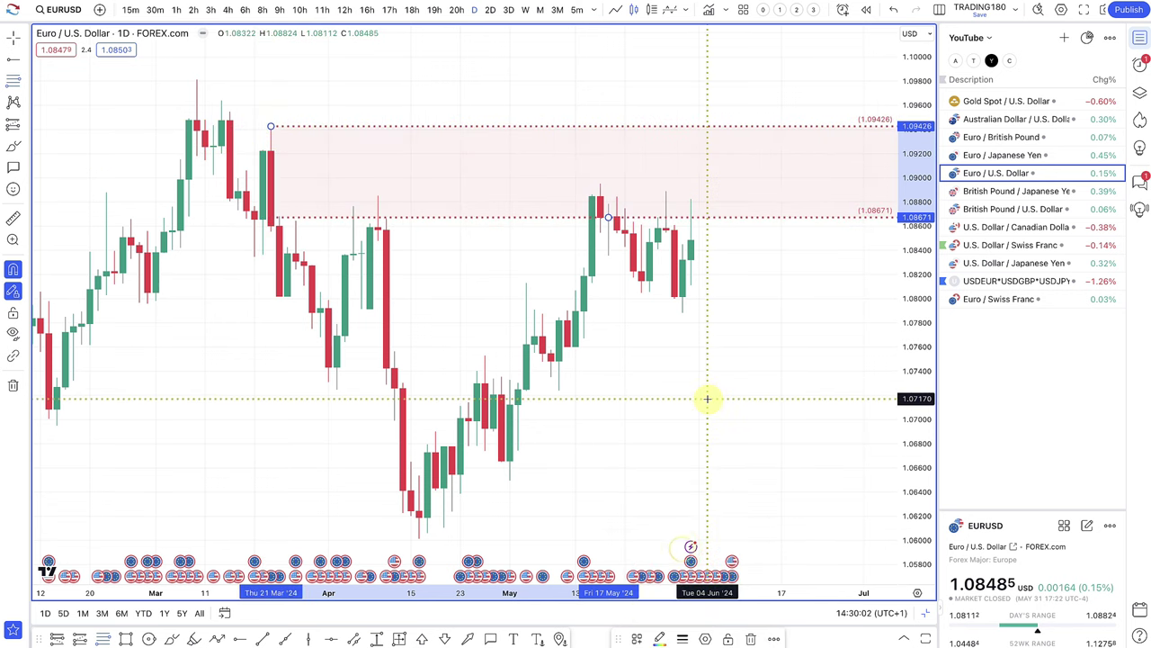
- Brush a circle in the EURUSD supply zone above the latest candle, with an arrow falling from it to about 1.08
left_click(15, 149)
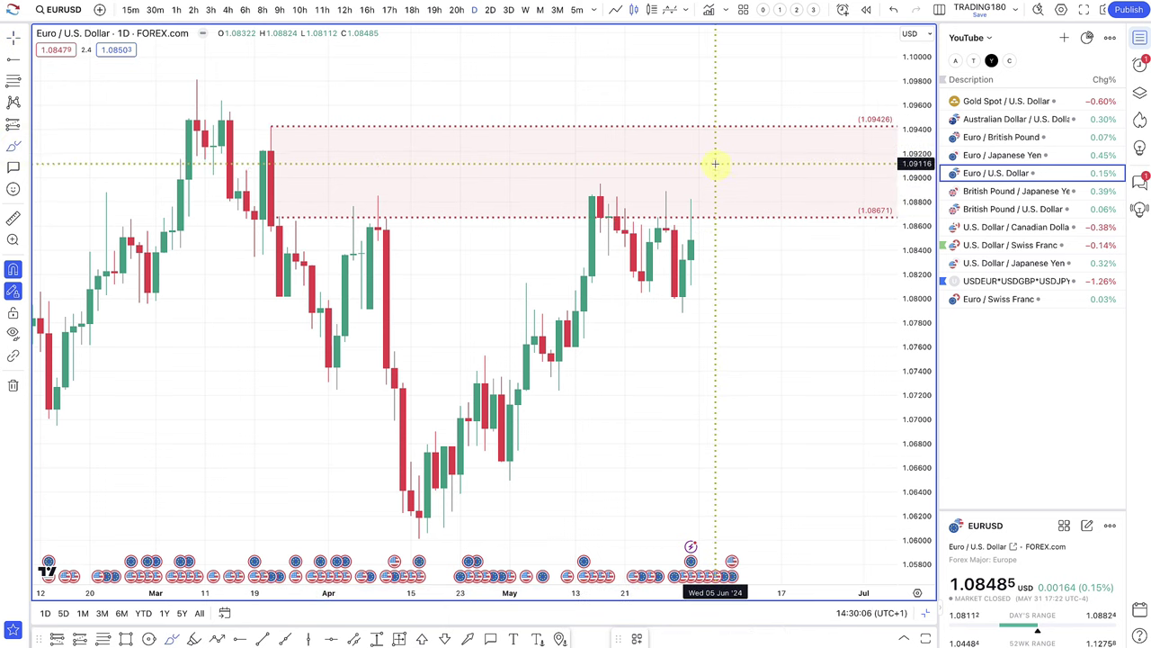
mouse_move(709, 162)
left_mouse_down()
mouse_move(671, 183)
mouse_move(707, 157)
mouse_move(758, 290)
mouse_move(765, 277)
left_mouse_up()
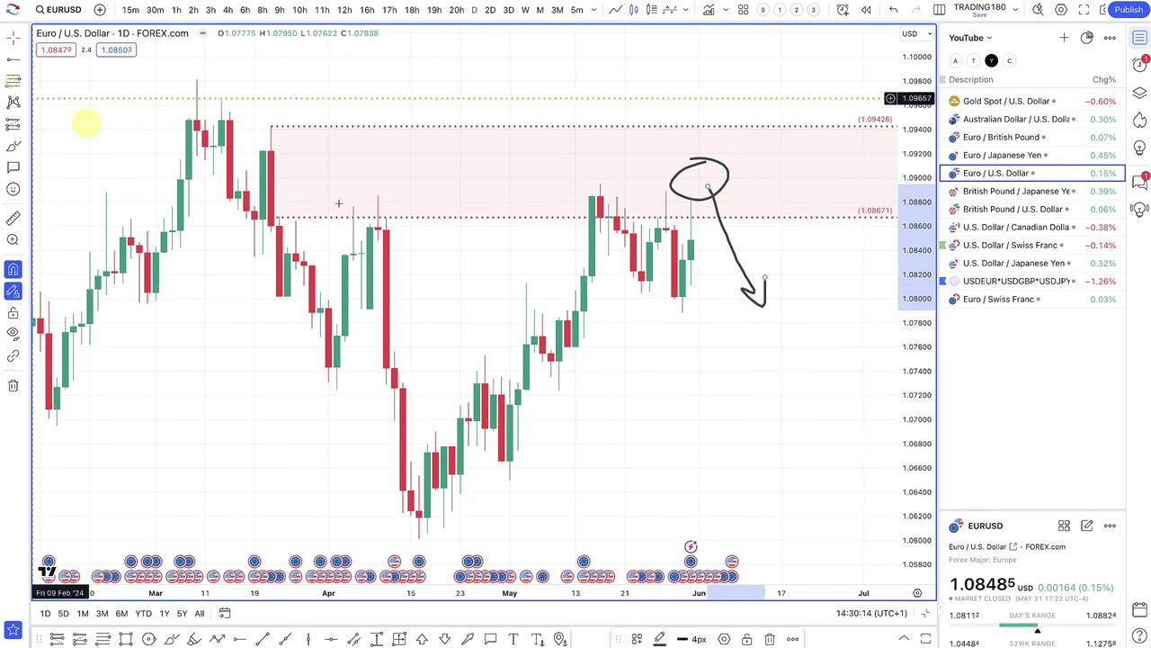
- Mark a EURUSD zone from 1.07821 down to 1.07603 at the 10 May candle and apply the demand drawing template
left_click(592, 279)
left_click_drag(568, 322, 565, 356)
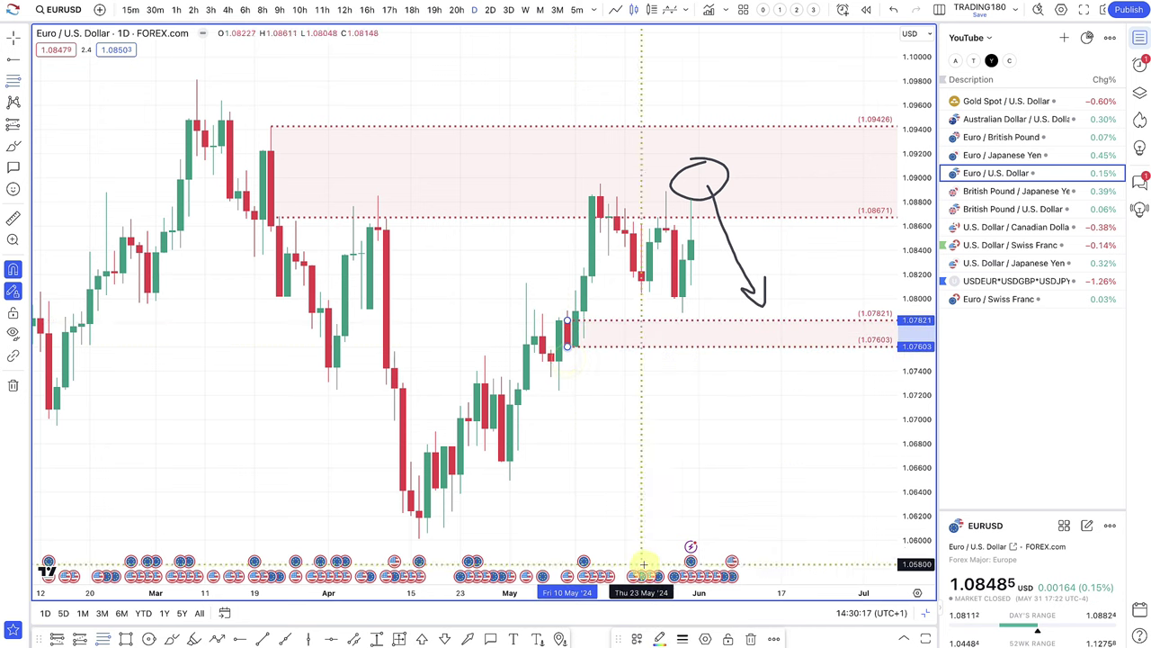
left_click(637, 638)
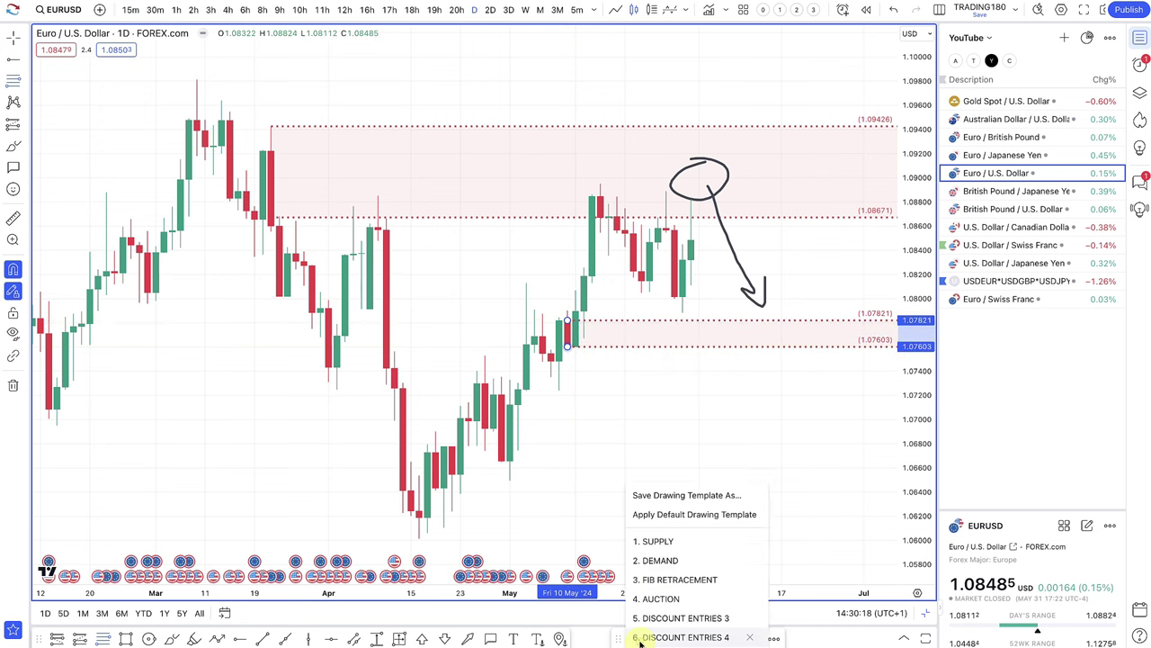
left_click(664, 560)
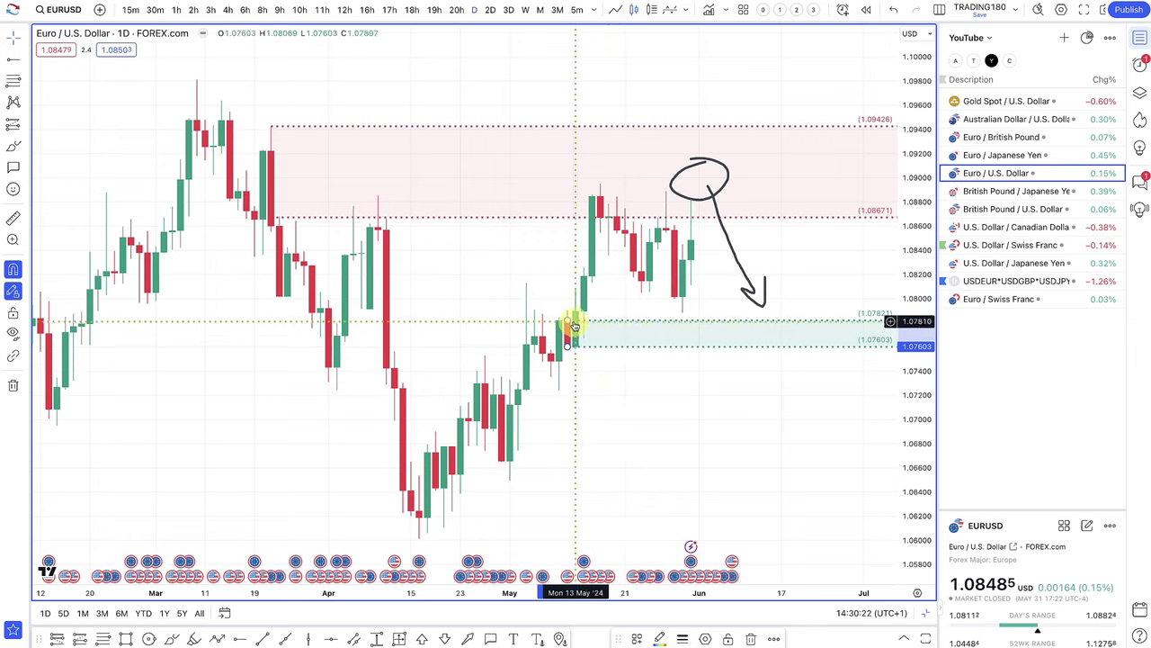
- Place a horizontal ray on EURUSD from the 23 May low at 1.08048
scroll(673, 333, "up", 3)
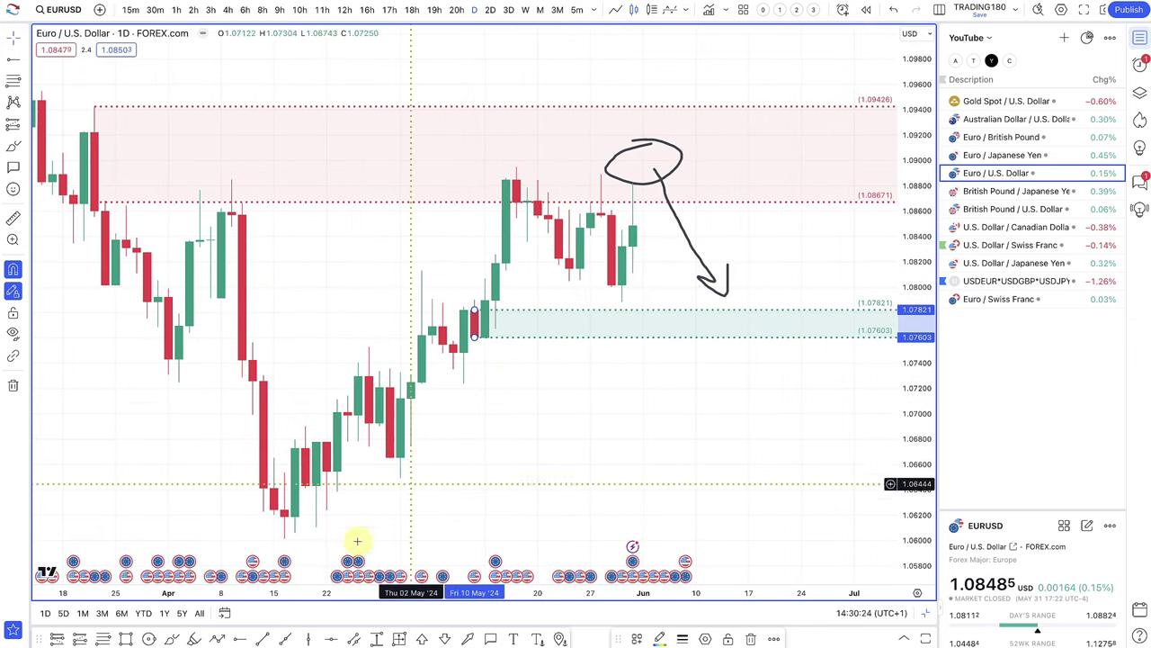
left_click(241, 640)
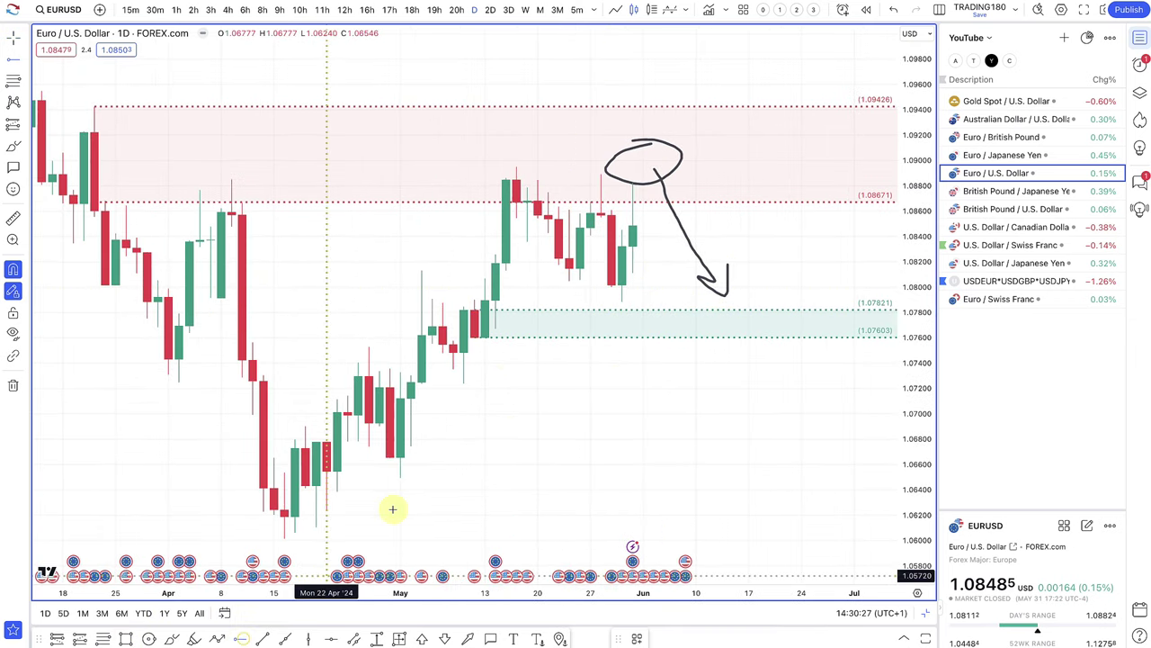
left_click(569, 281)
scroll(658, 287, "up", 4)
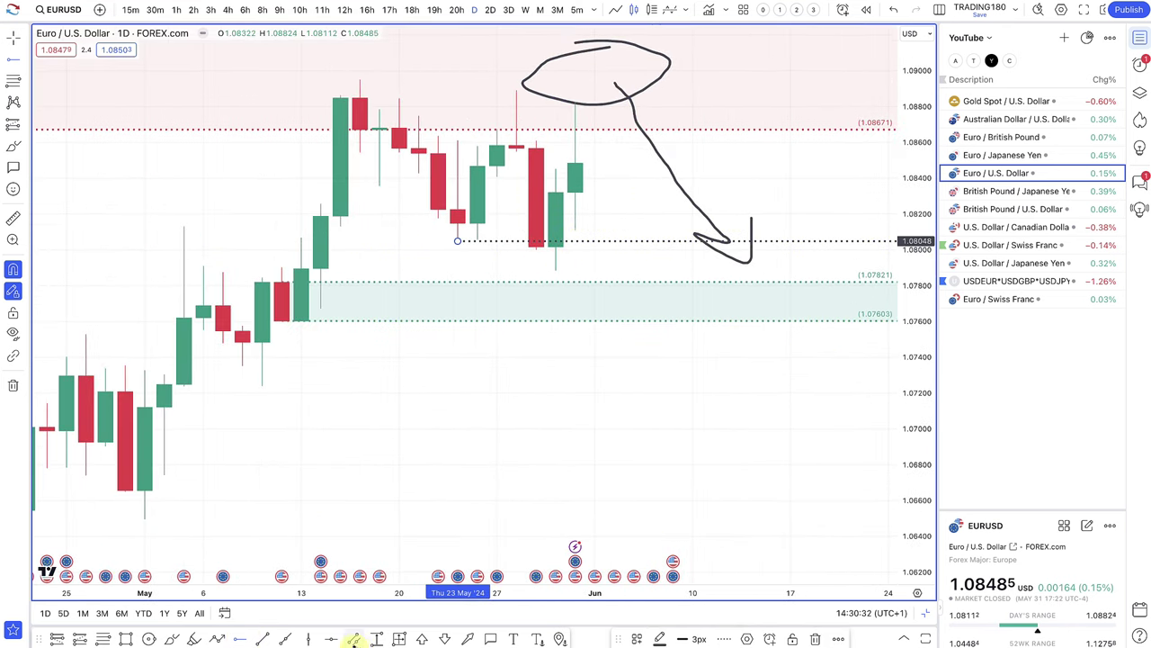
- Draw a EURUSD rectangle from the 23 May low at 1.08048 down to the 30 May low at 1.07884 and apply the demand template
left_click(126, 639)
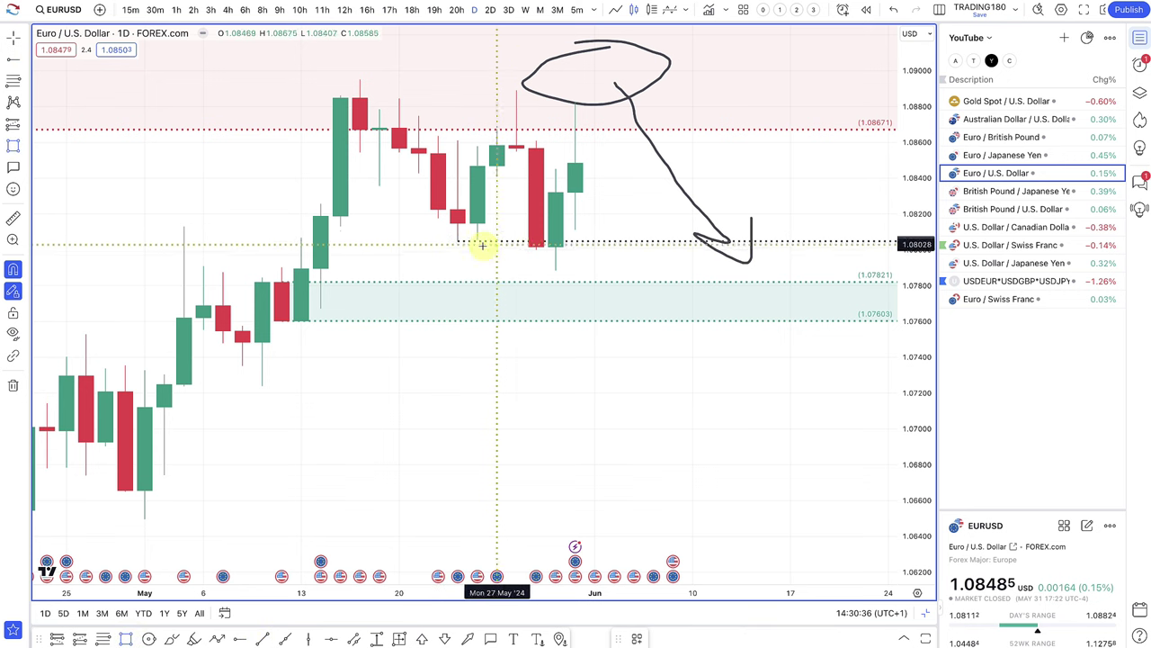
mouse_move(457, 241)
left_mouse_down()
mouse_move(545, 252)
mouse_move(557, 270)
left_mouse_up()
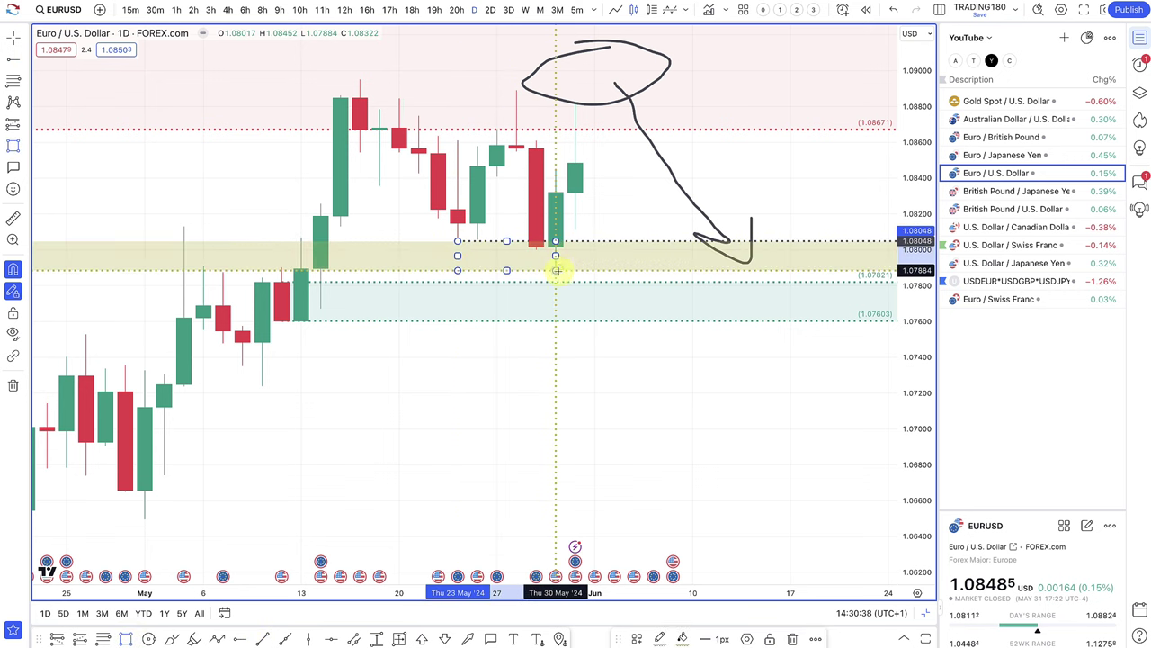
left_click(636, 638)
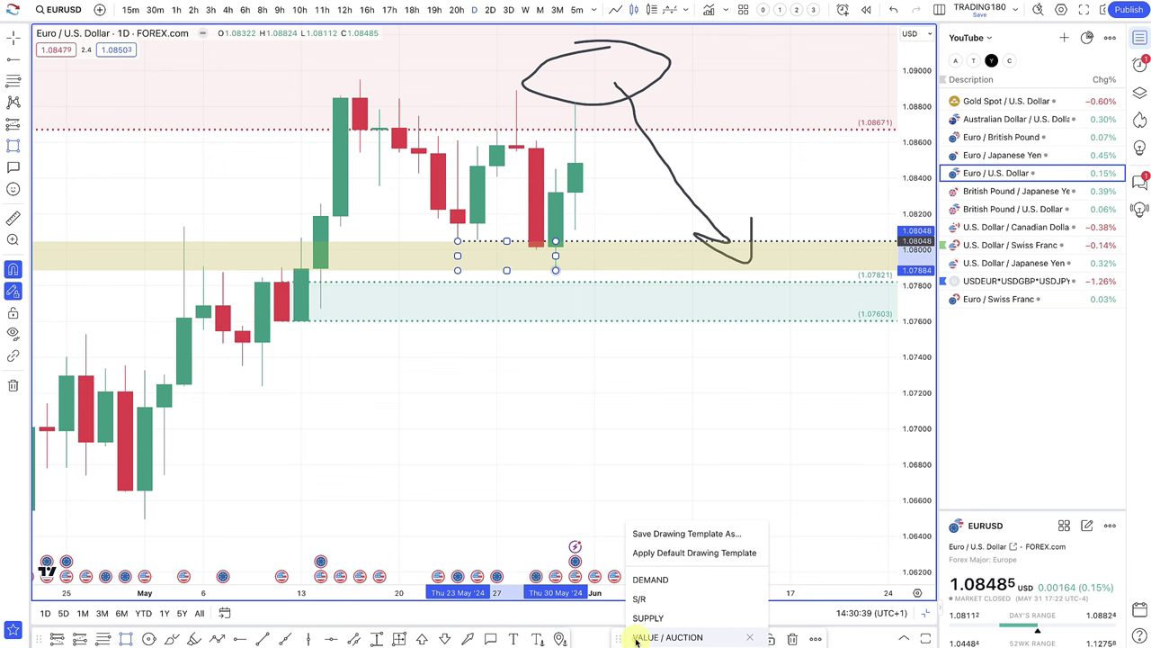
left_click(652, 580)
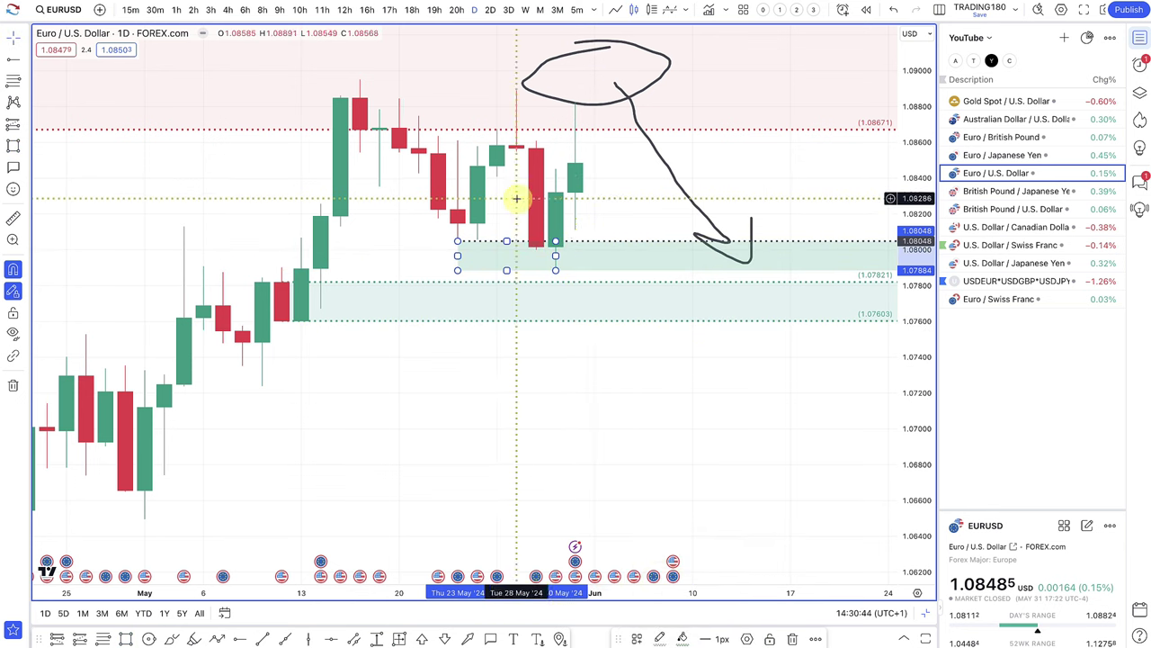
- Brush a path falling from the last EURUSD candle into a circle in the demand rectangle, with rising arrows from it and the lower demand zone
left_click(175, 640)
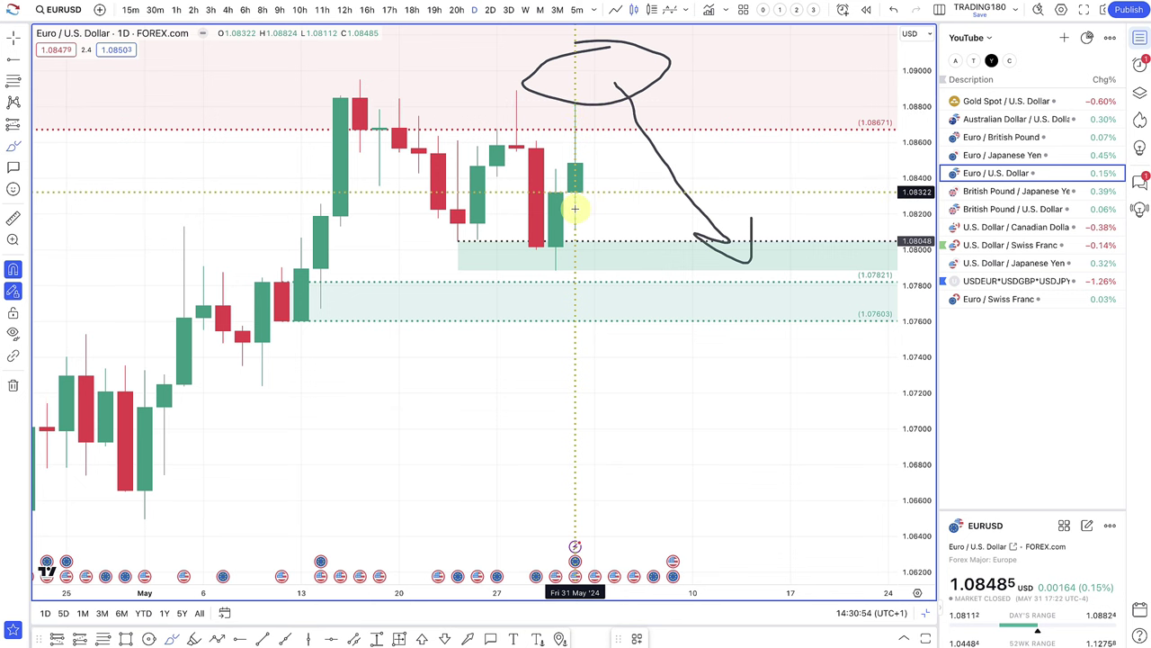
mouse_move(575, 162)
left_mouse_down()
mouse_move(635, 255)
mouse_move(611, 257)
mouse_move(635, 237)
mouse_move(638, 250)
mouse_move(625, 250)
mouse_move(694, 185)
left_mouse_up()
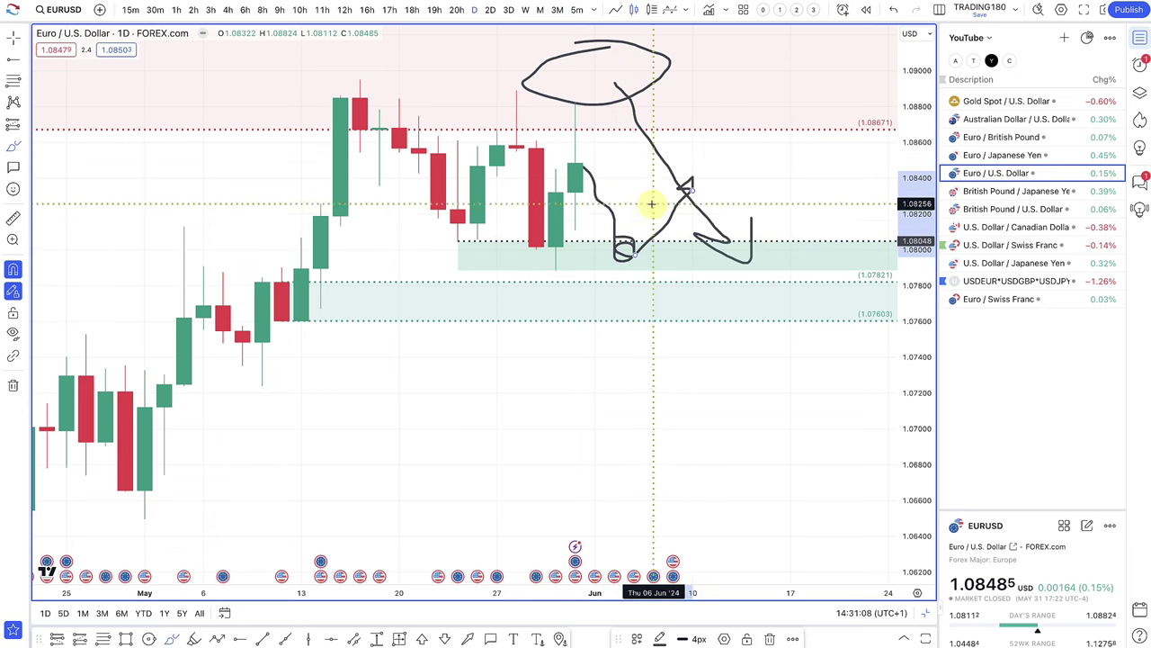
mouse_move(637, 290)
left_mouse_down()
mouse_move(610, 305)
mouse_move(634, 306)
mouse_move(678, 252)
mouse_move(692, 258)
left_mouse_up()
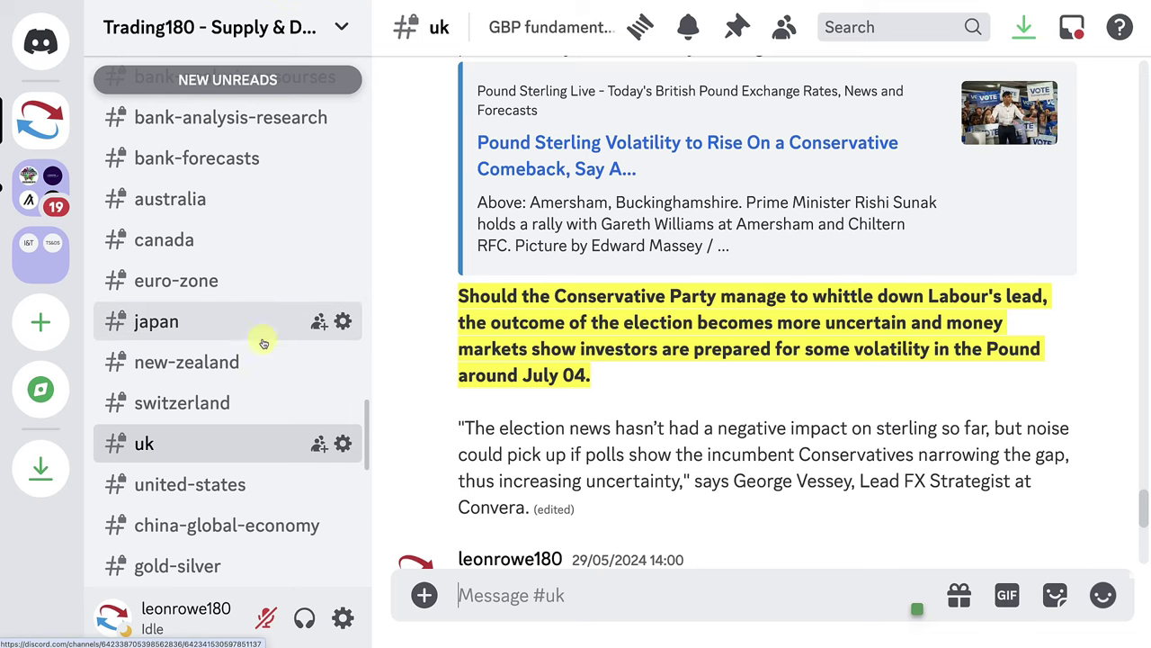
- Read the euro-zone channel's posts on economists' ECB rate-cut expectations, Council divergences and traders' rate pricing
left_click(232, 286)
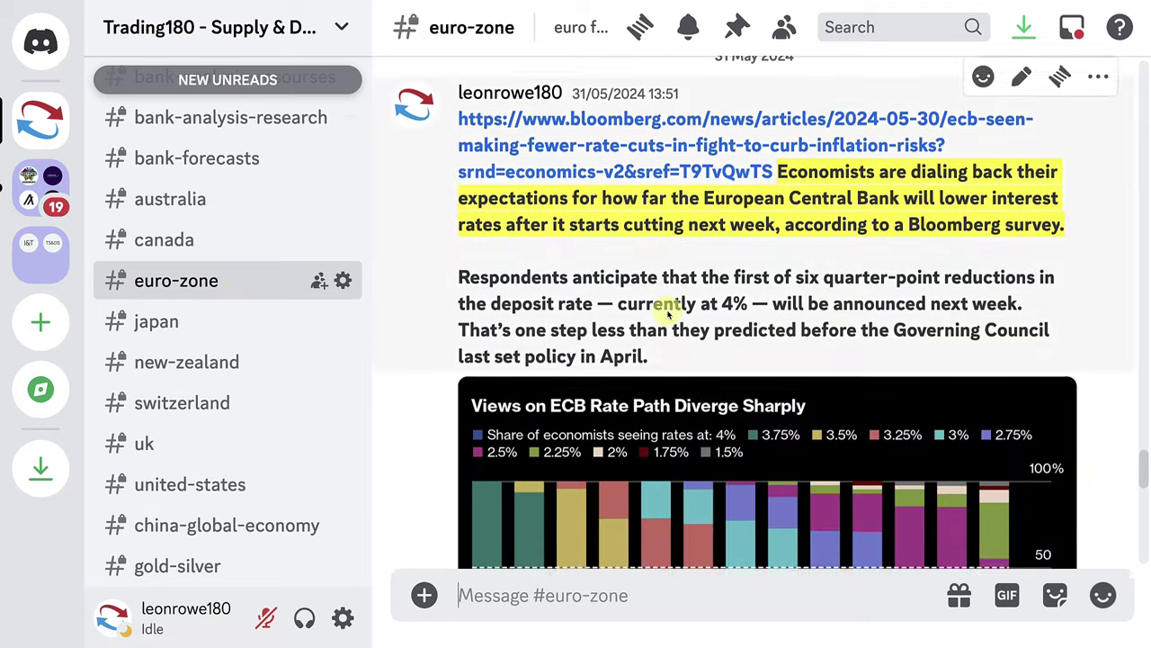
mouse_move(998, 171)
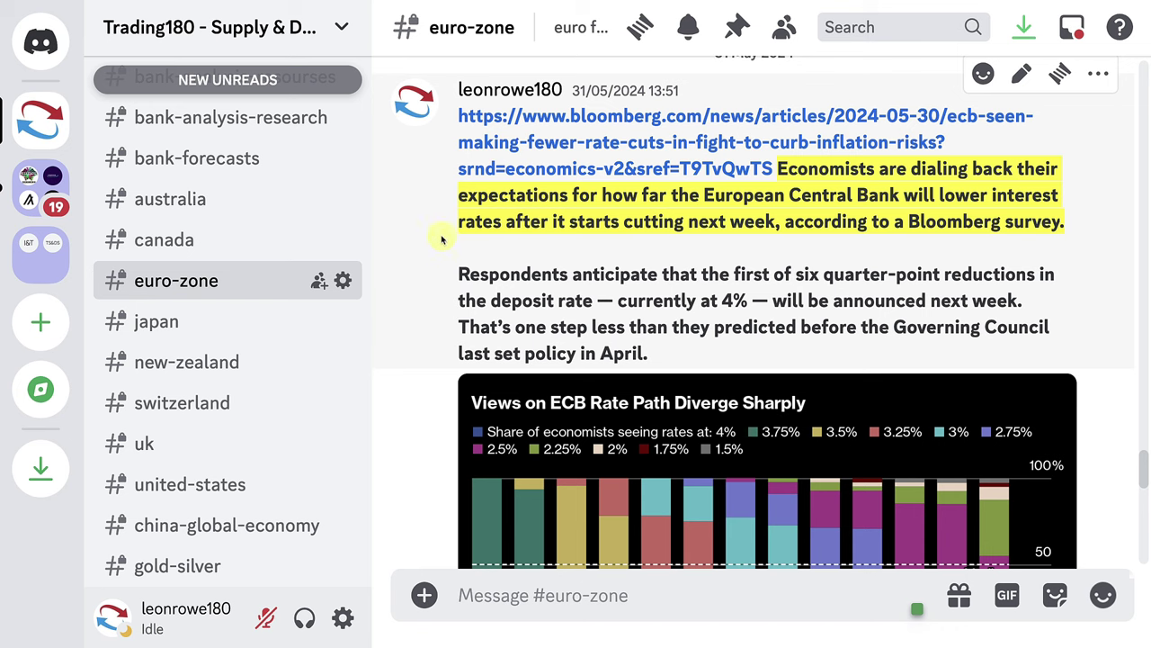
scroll(426, 356, "down", 15)
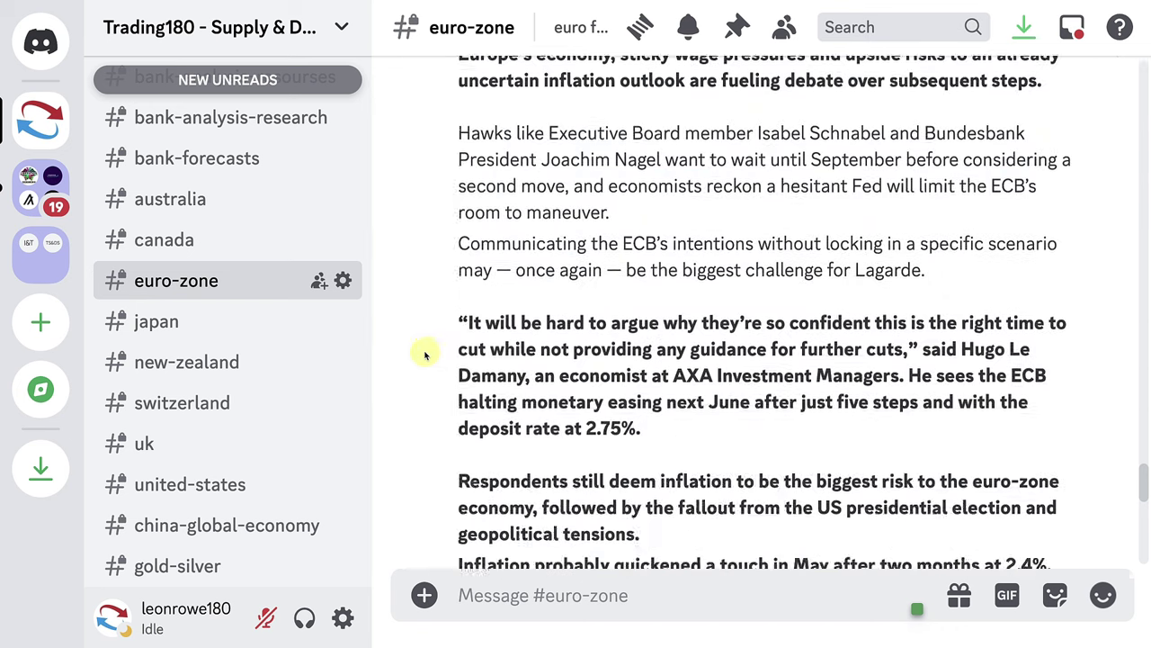
scroll(426, 356, "down", 10)
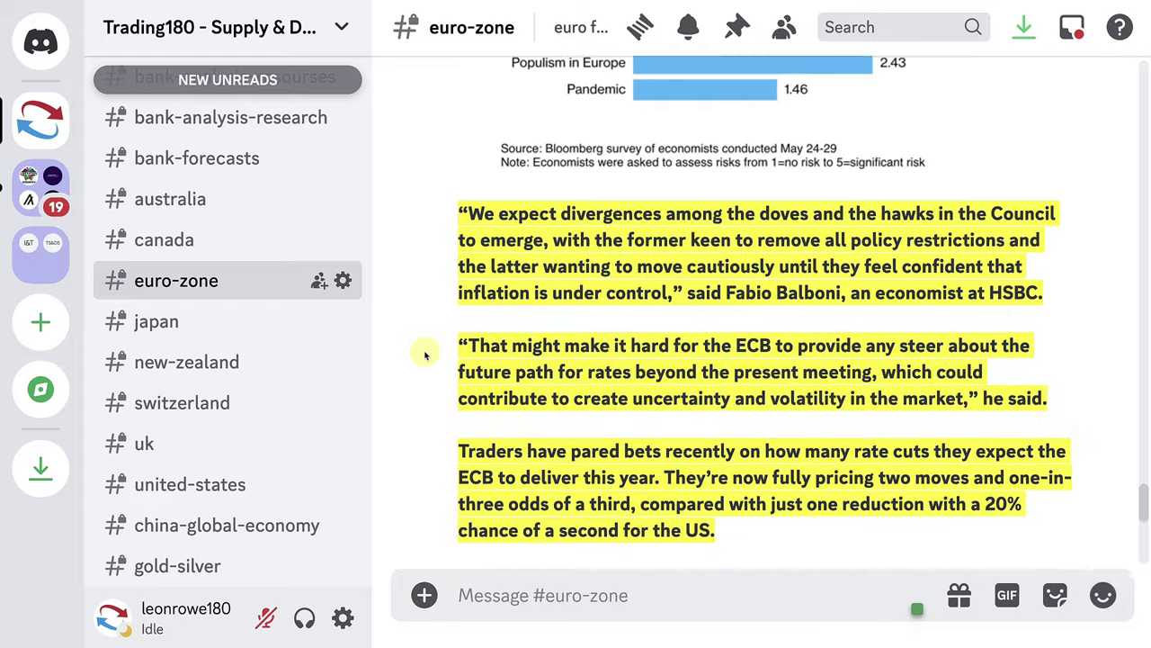
mouse_move(525, 162)
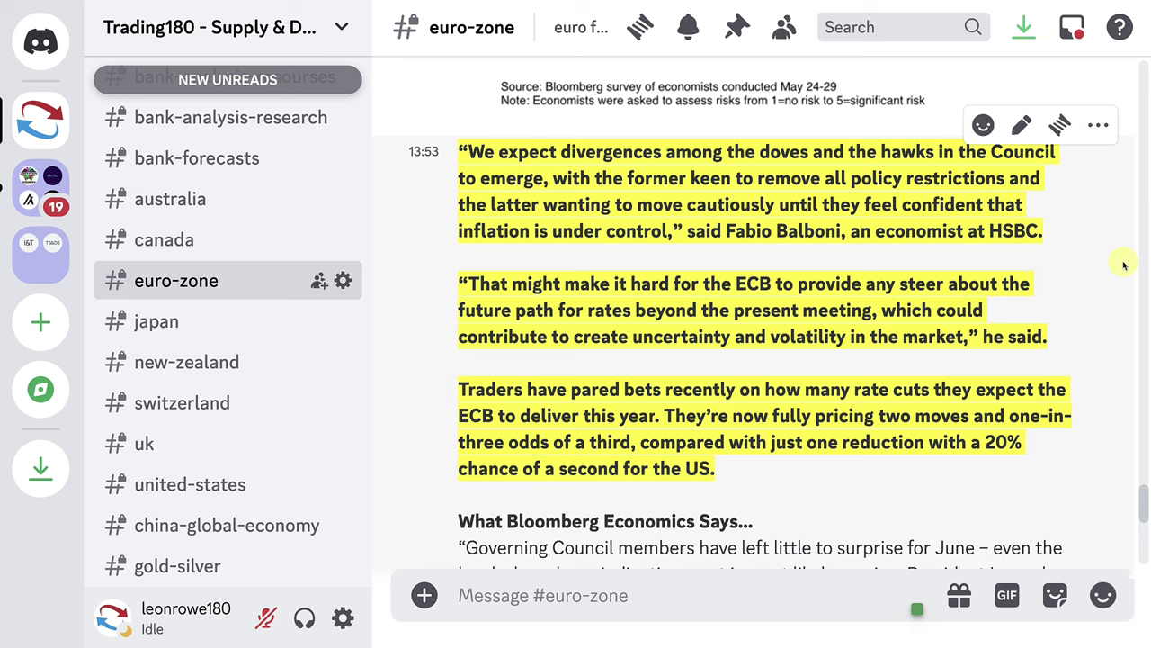
mouse_move(805, 337)
scroll(1108, 410, "up", 1)
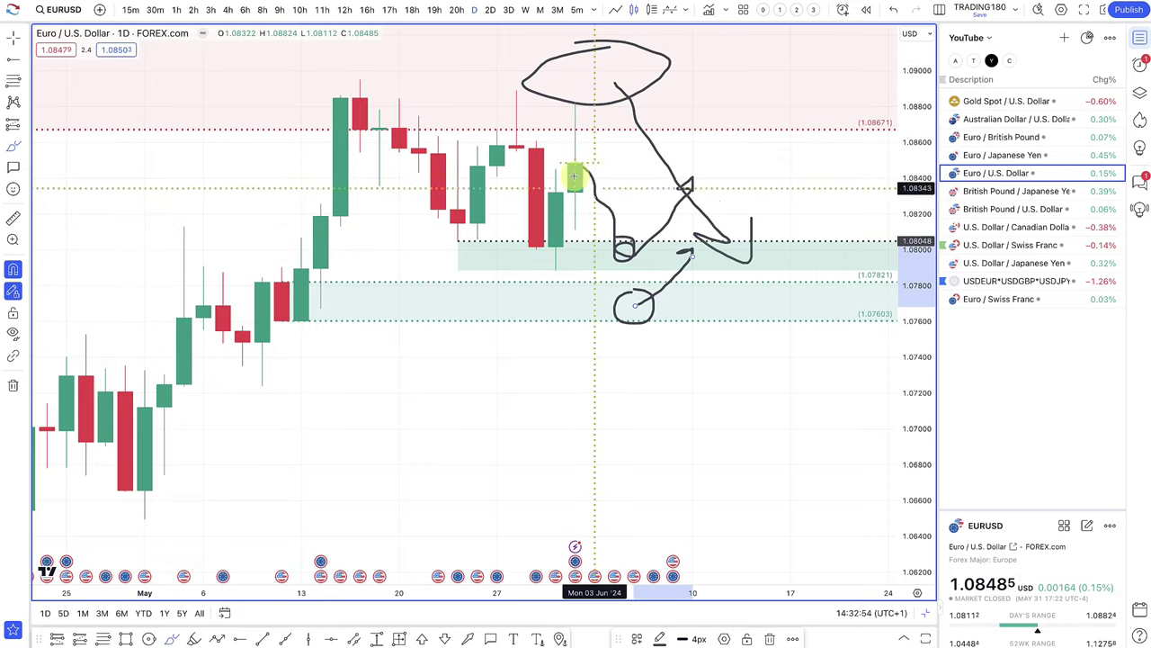
- Delete all the brushed circles, paths and arrows from the EURUSD chart, keeping the supply and demand zones
scroll(661, 255, "down", 1)
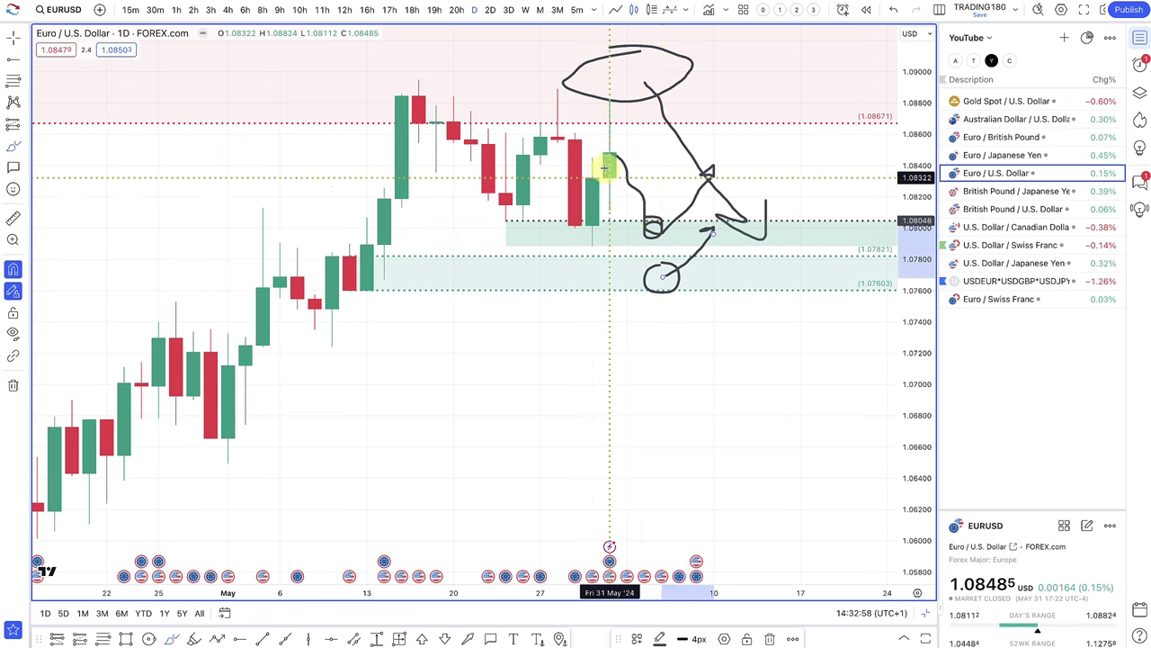
scroll(612, 148, "down", 2)
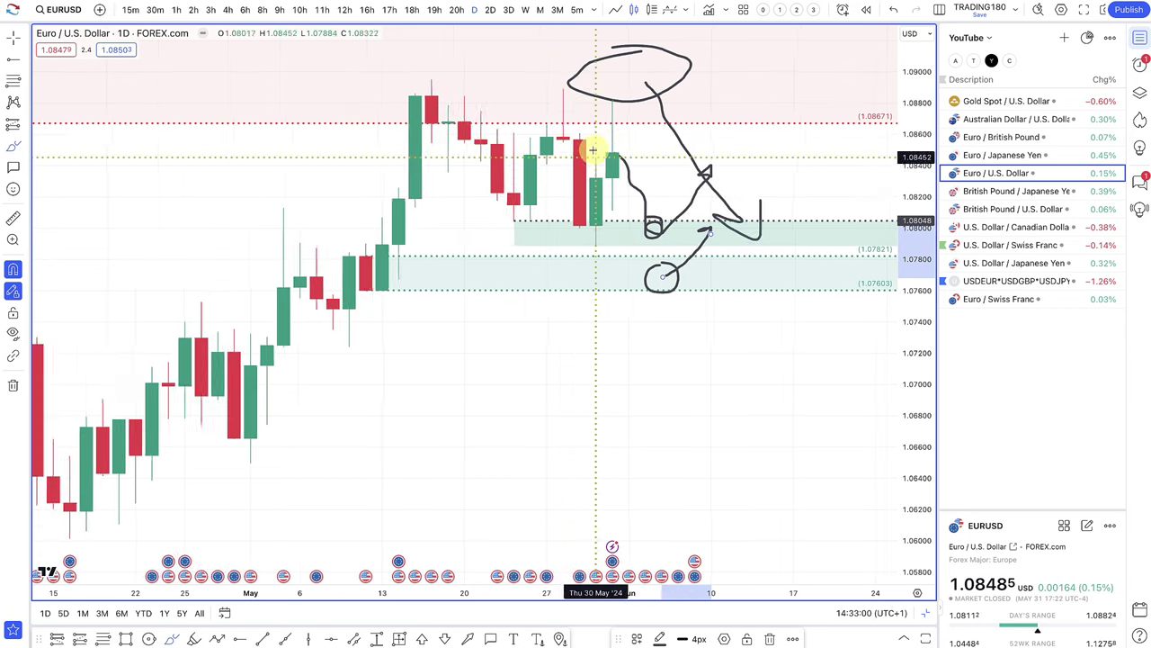
scroll(380, 193, "up", 3)
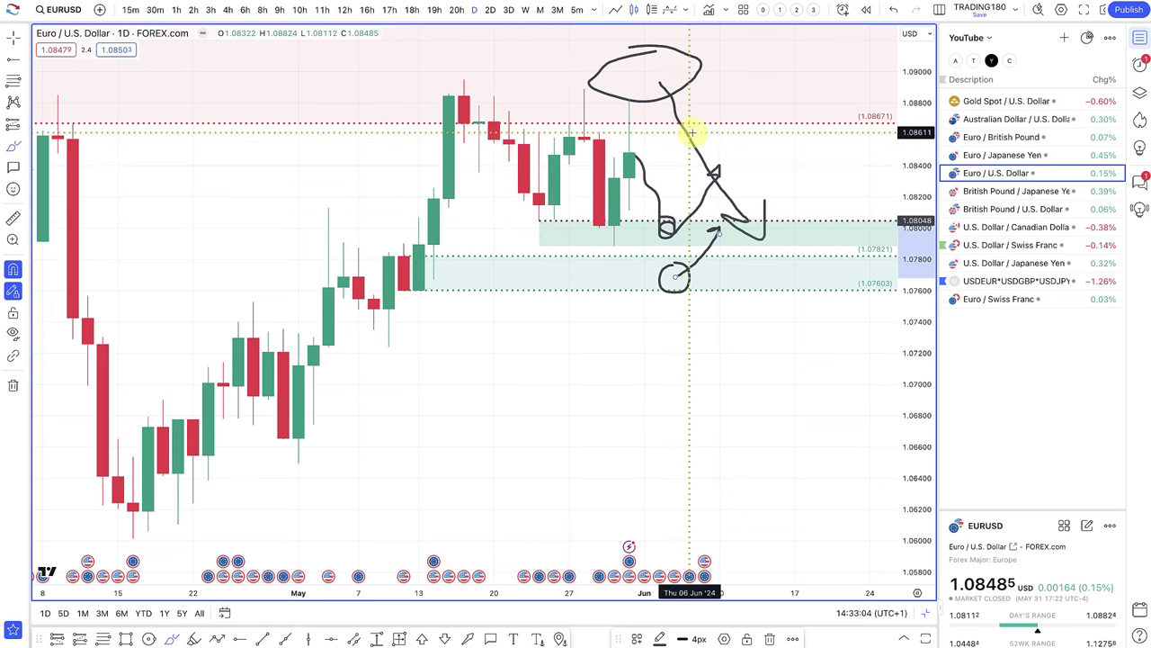
left_click(673, 97)
key("Delete")
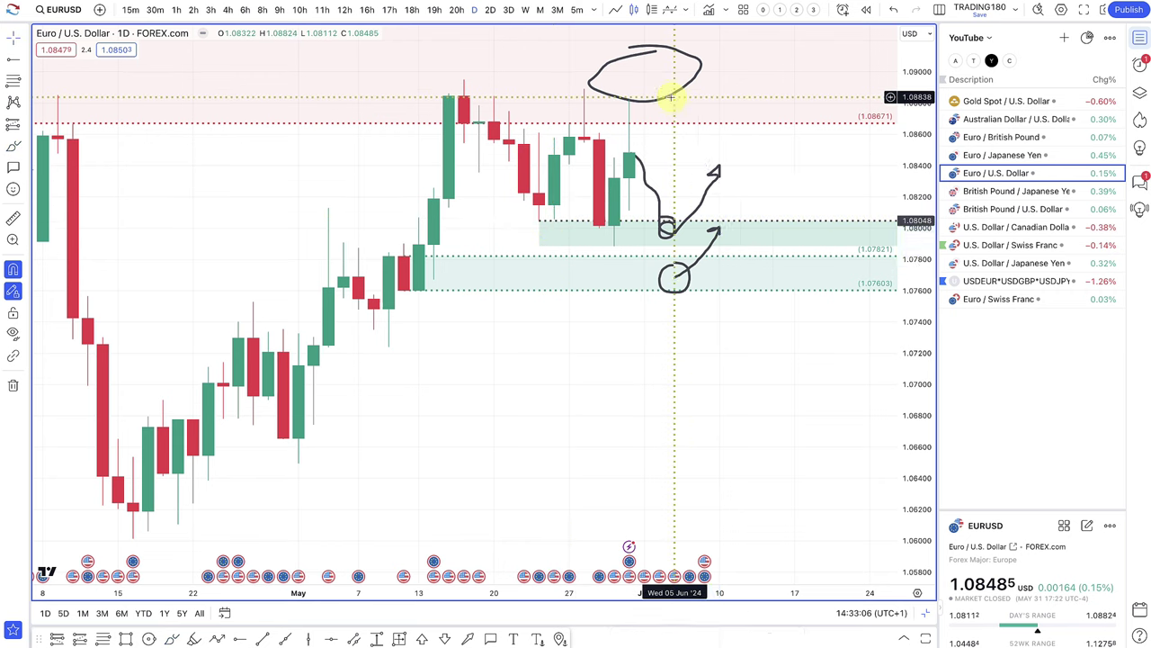
left_click(668, 95)
key("Delete")
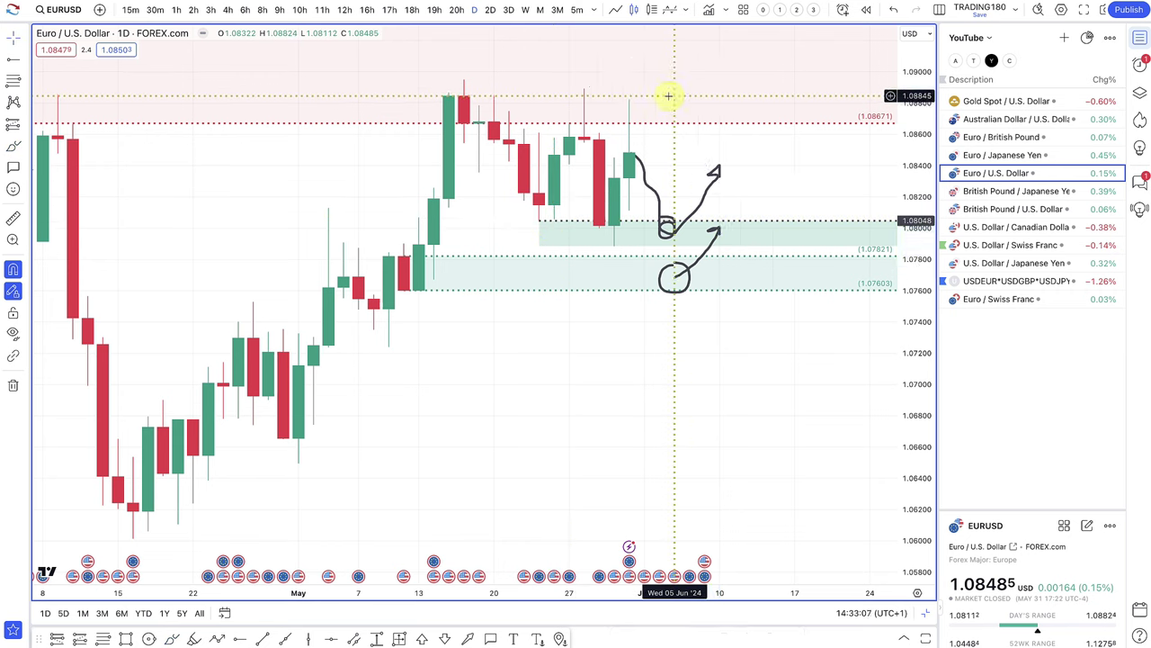
left_click(713, 171)
key("Delete")
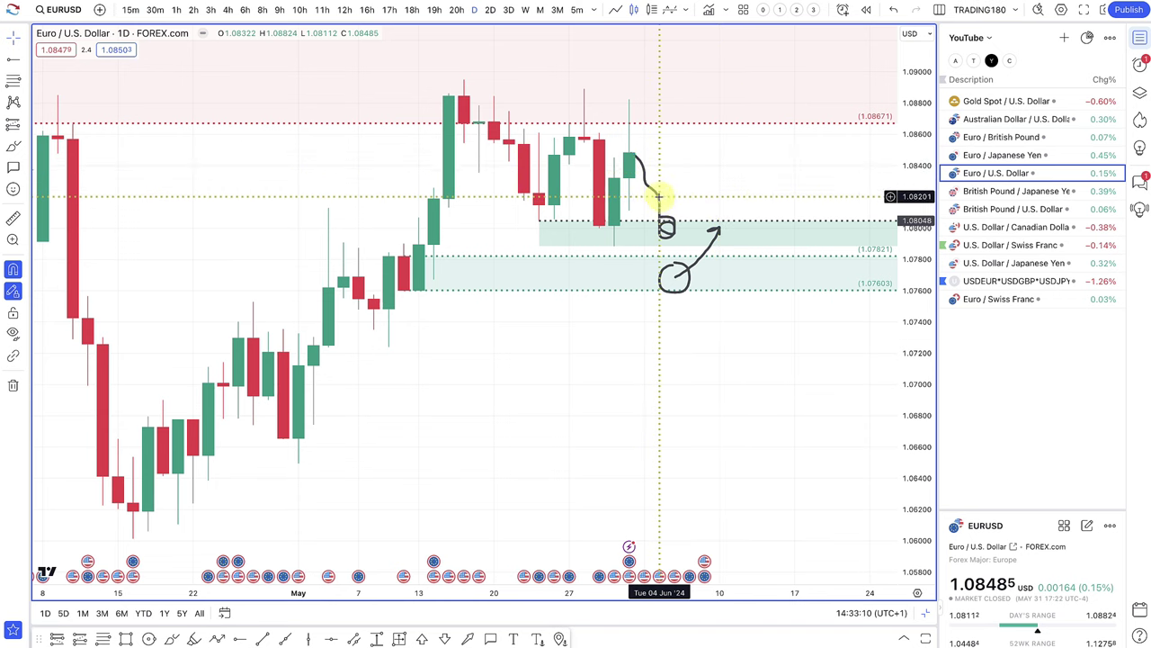
left_click(656, 193)
key("Delete")
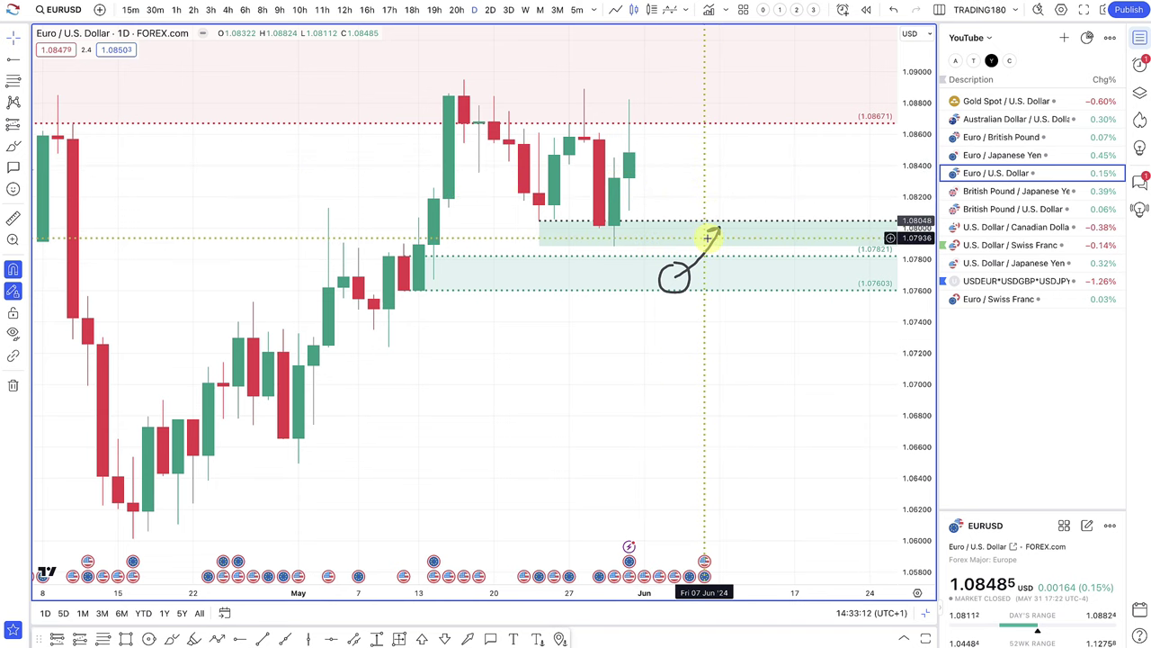
left_click(713, 235)
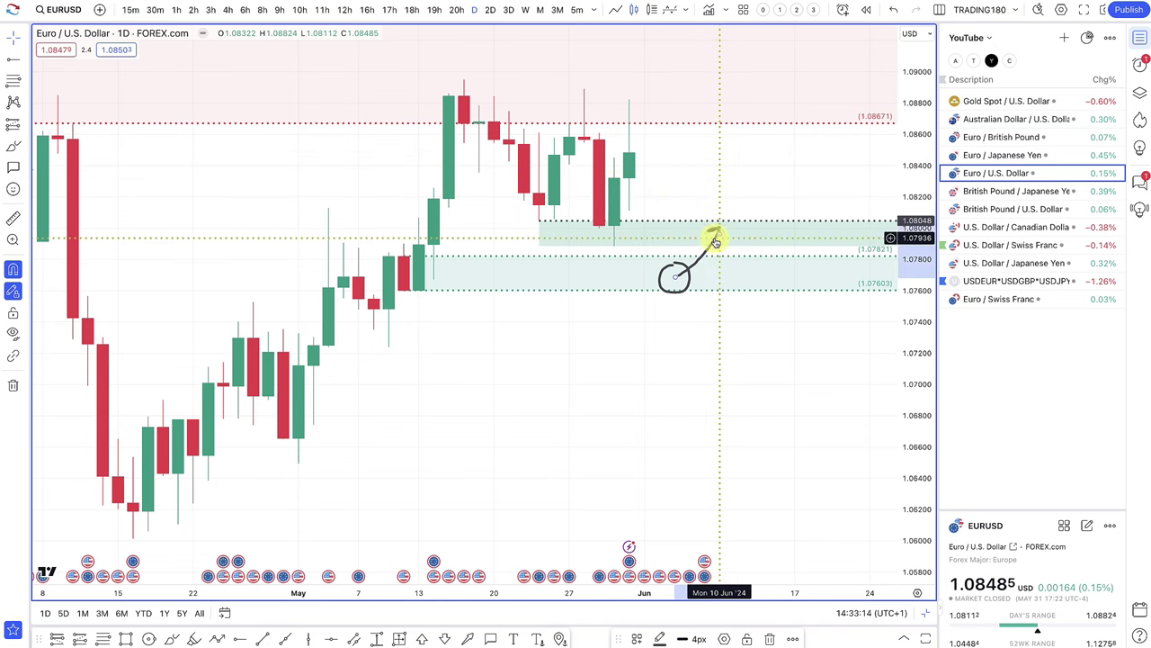
key("Delete")
left_click(675, 264)
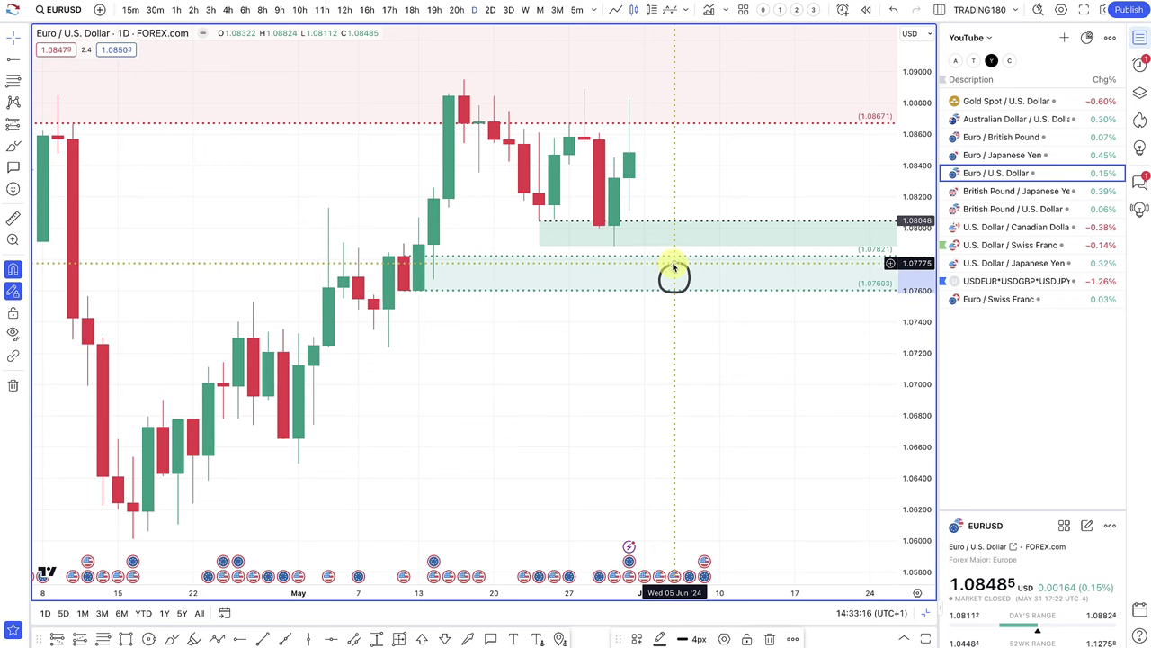
key("Delete")
scroll(586, 147, "down", 3)
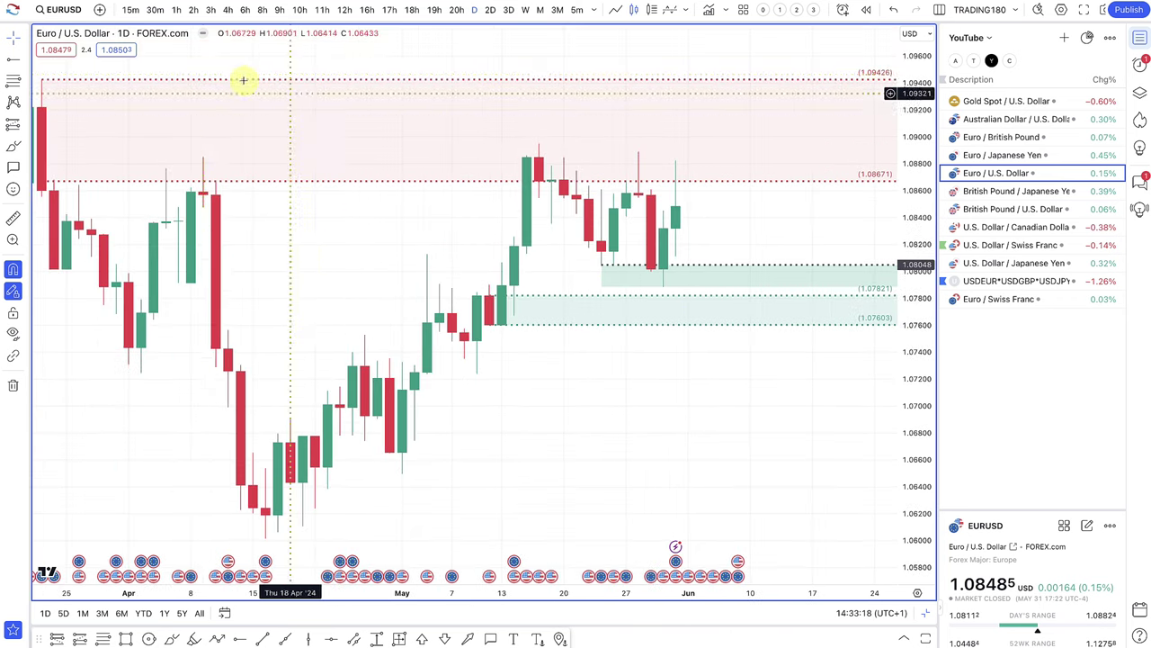
left_click(13, 145)
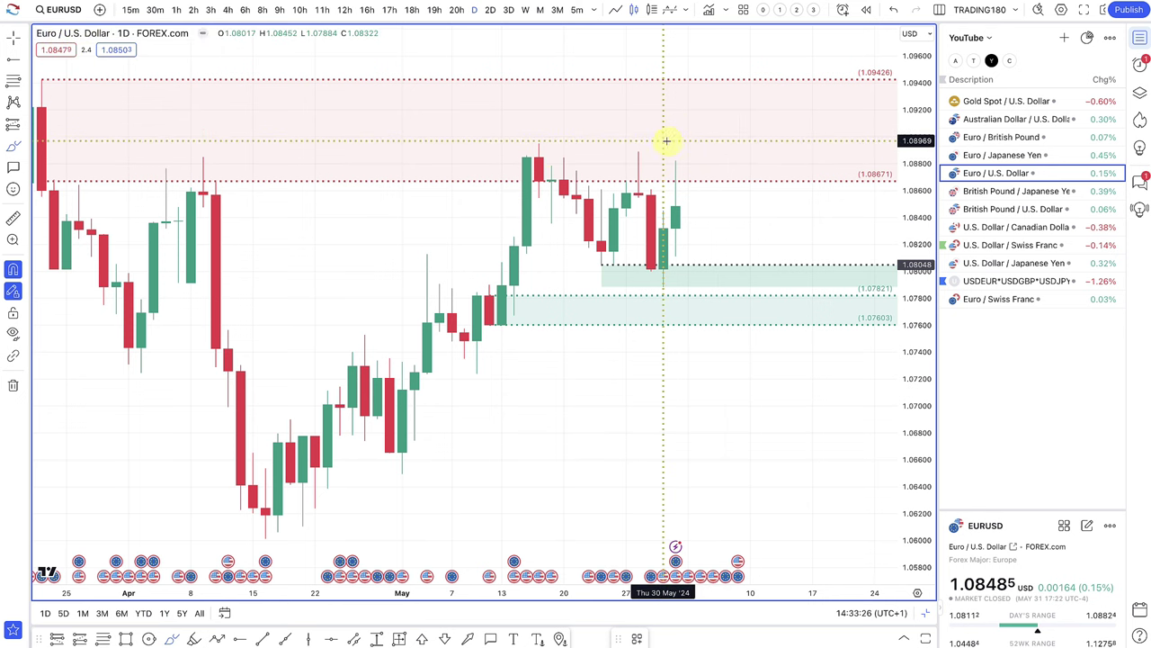
left_click(676, 206)
mouse_move(676, 206)
left_mouse_down()
mouse_move(699, 160)
mouse_move(732, 170)
left_mouse_up()
mouse_move(747, 165)
left_mouse_down()
mouse_move(795, 141)
mouse_move(818, 103)
mouse_move(824, 113)
left_mouse_up()
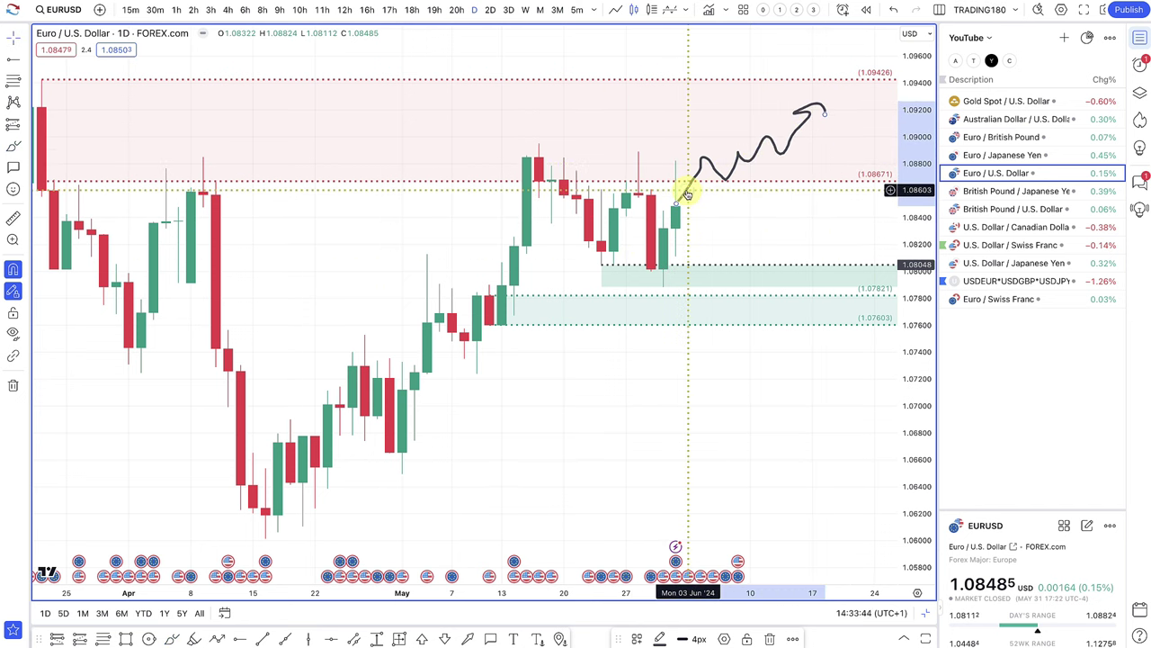
key("ctrl+z")
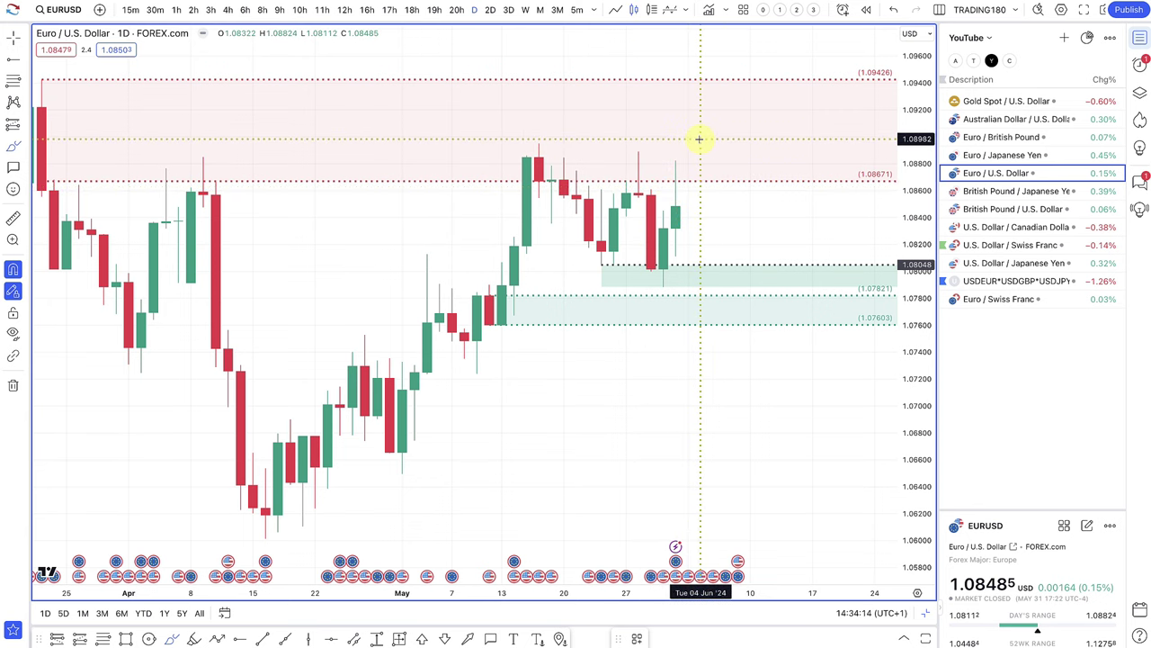
- Brush a rising zigzag arrow into the EURUSD supply zone, circles with falling paths at the last candle, and a rebound arrow from demand
left_click(683, 203)
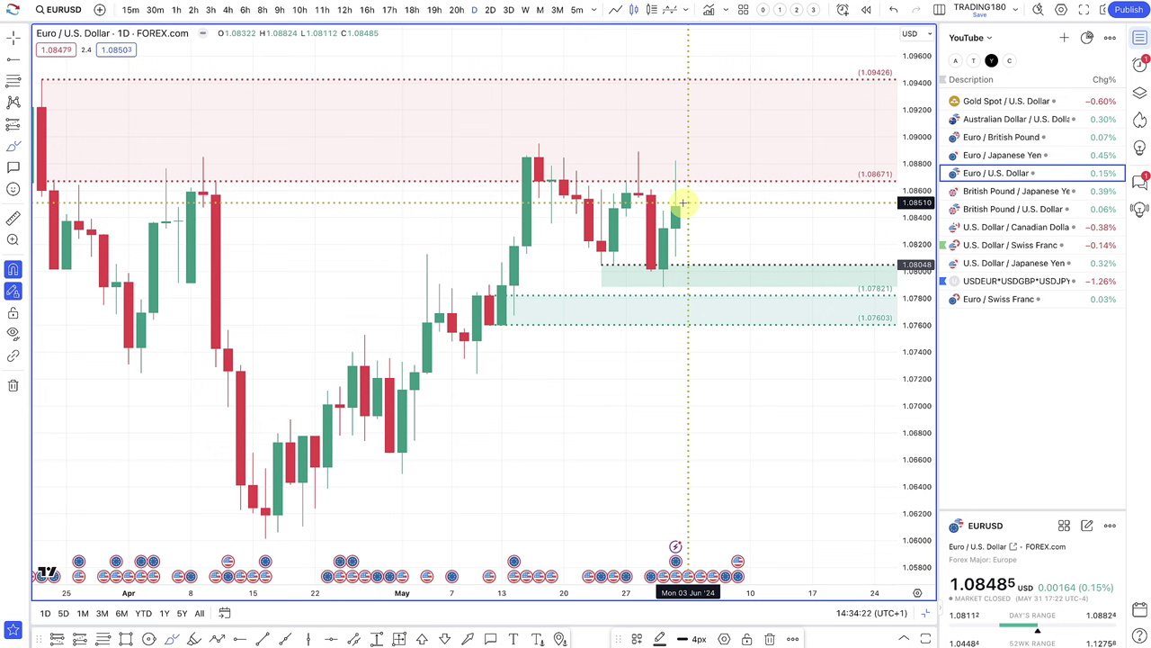
mouse_move(683, 204)
left_mouse_down()
mouse_move(689, 179)
mouse_move(764, 155)
mouse_move(785, 101)
mouse_move(801, 101)
left_mouse_up()
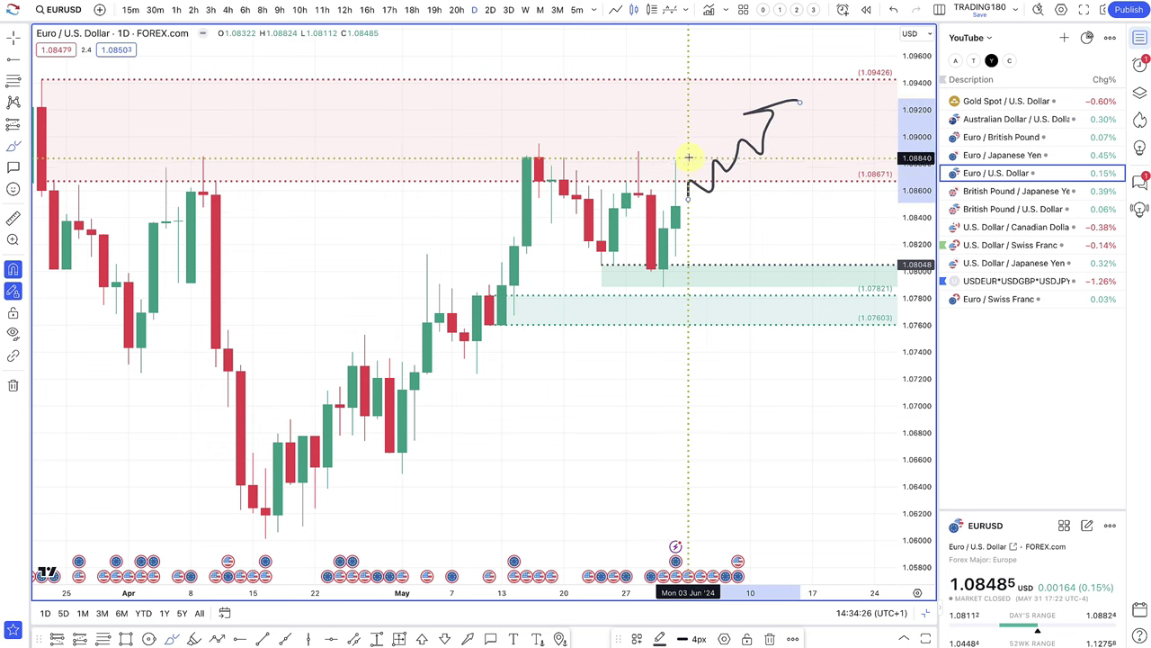
mouse_move(663, 159)
left_mouse_down()
mouse_move(681, 153)
mouse_move(674, 170)
mouse_move(735, 249)
mouse_move(749, 238)
left_mouse_up()
mouse_move(680, 210)
left_mouse_down()
mouse_move(670, 202)
mouse_move(715, 272)
left_mouse_up()
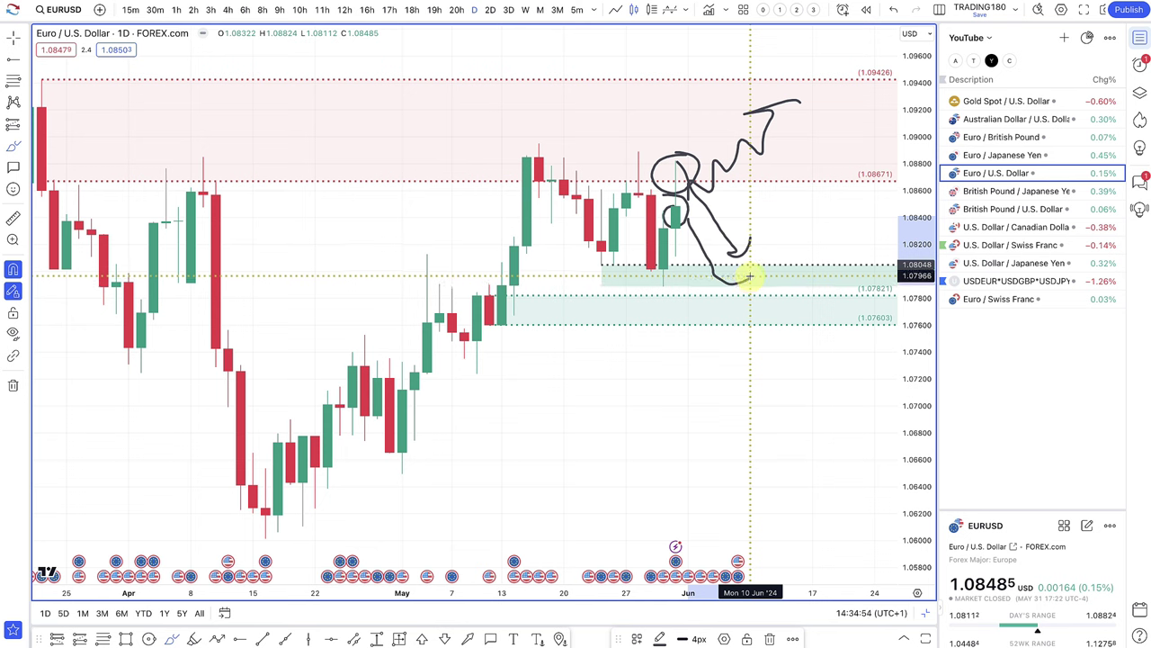
mouse_move(746, 277)
left_mouse_down()
mouse_move(828, 141)
mouse_move(838, 162)
left_mouse_up()
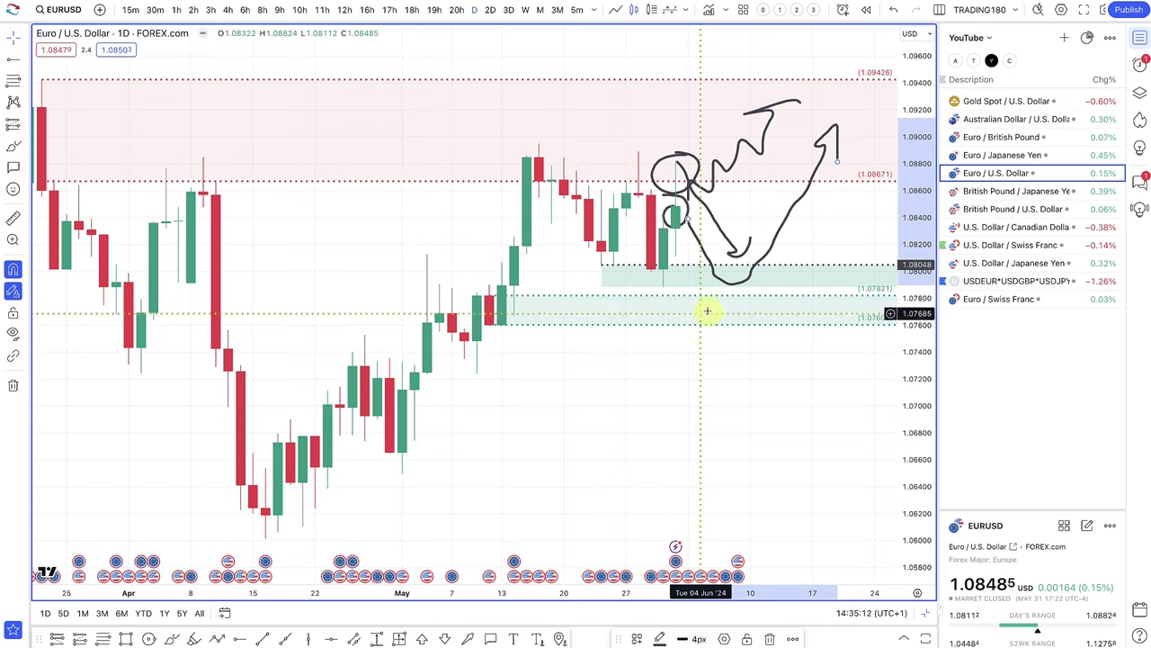
scroll(555, 335, "up", 1)
scroll(562, 334, "up", 2)
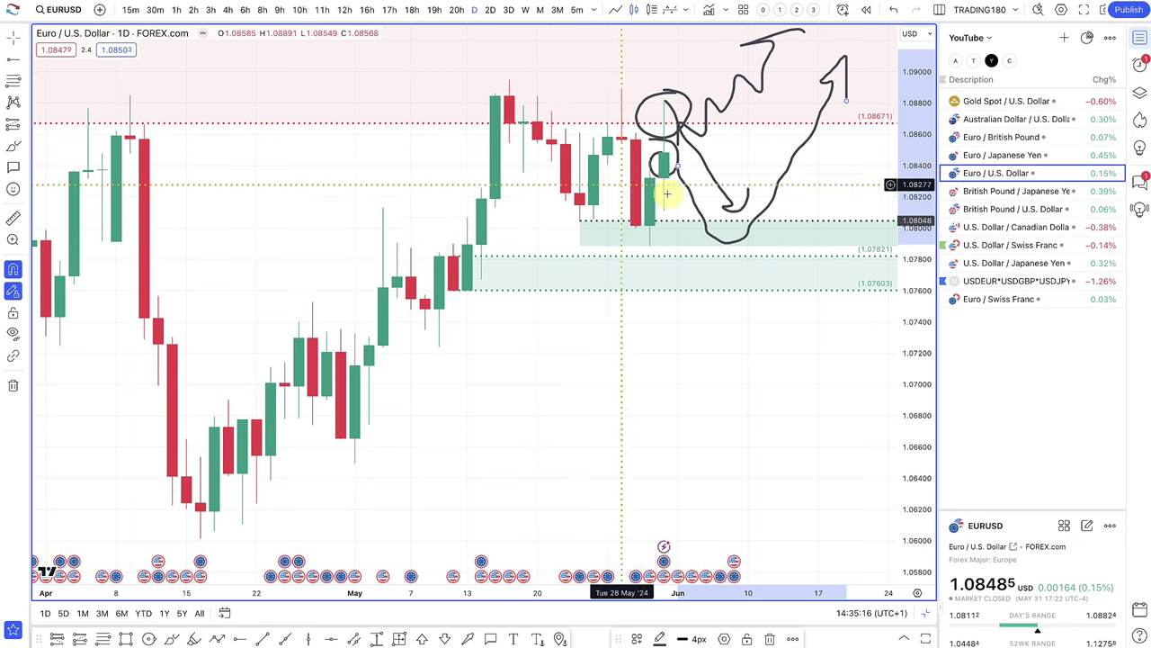
- On EURJPY, mark a 169.288 to 171.615 zone at the 29 April candle with the supply template and brush a circle and falling arrow
left_click(984, 157)
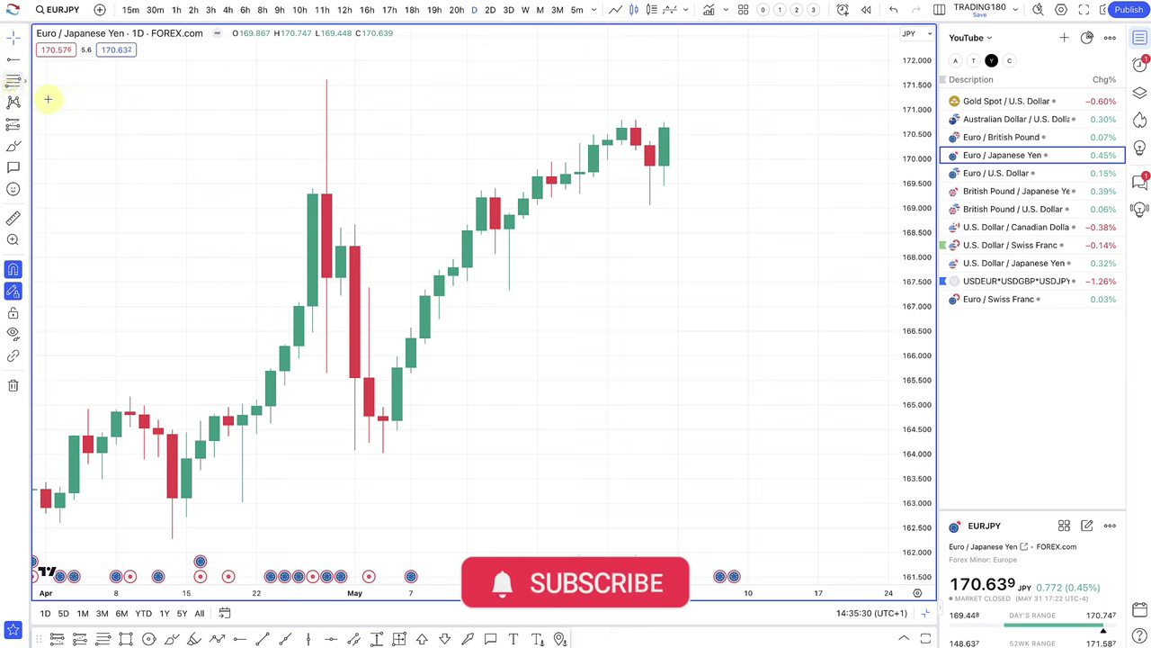
left_click_drag(331, 191, 326, 79)
left_click(636, 639)
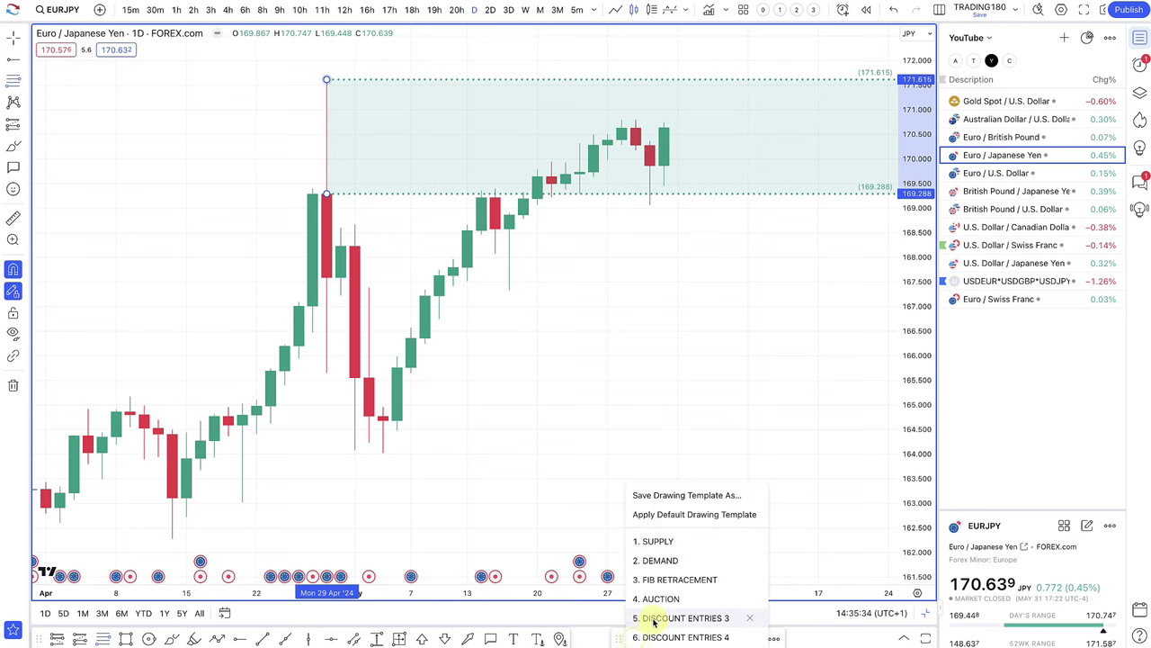
left_click(665, 547)
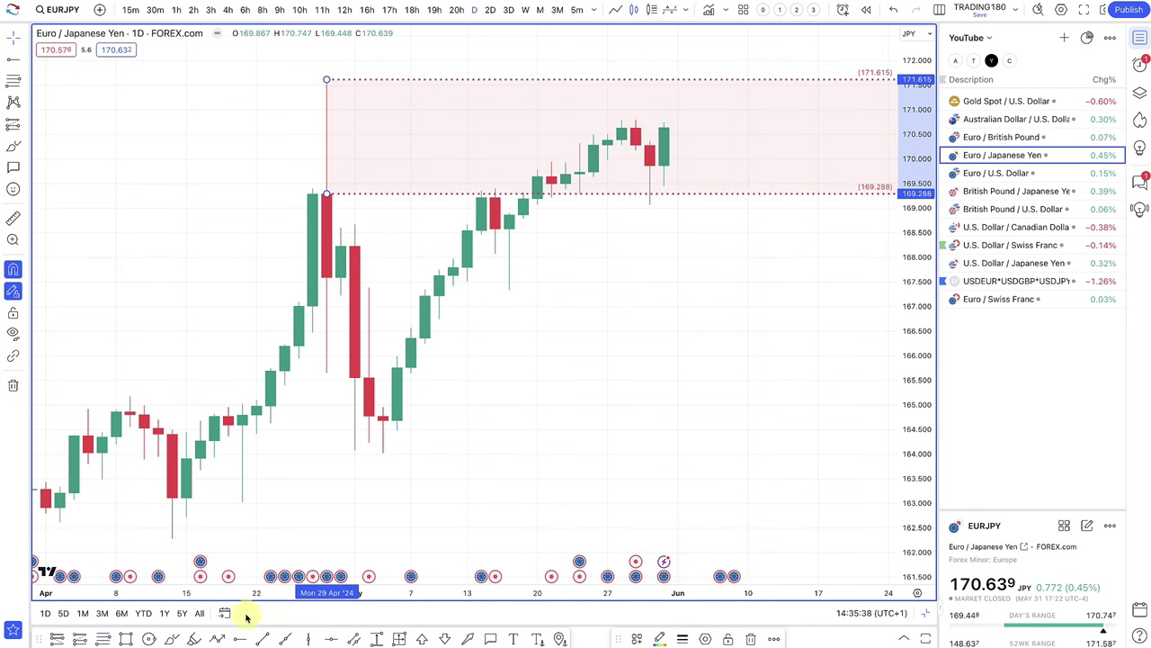
left_click(168, 641)
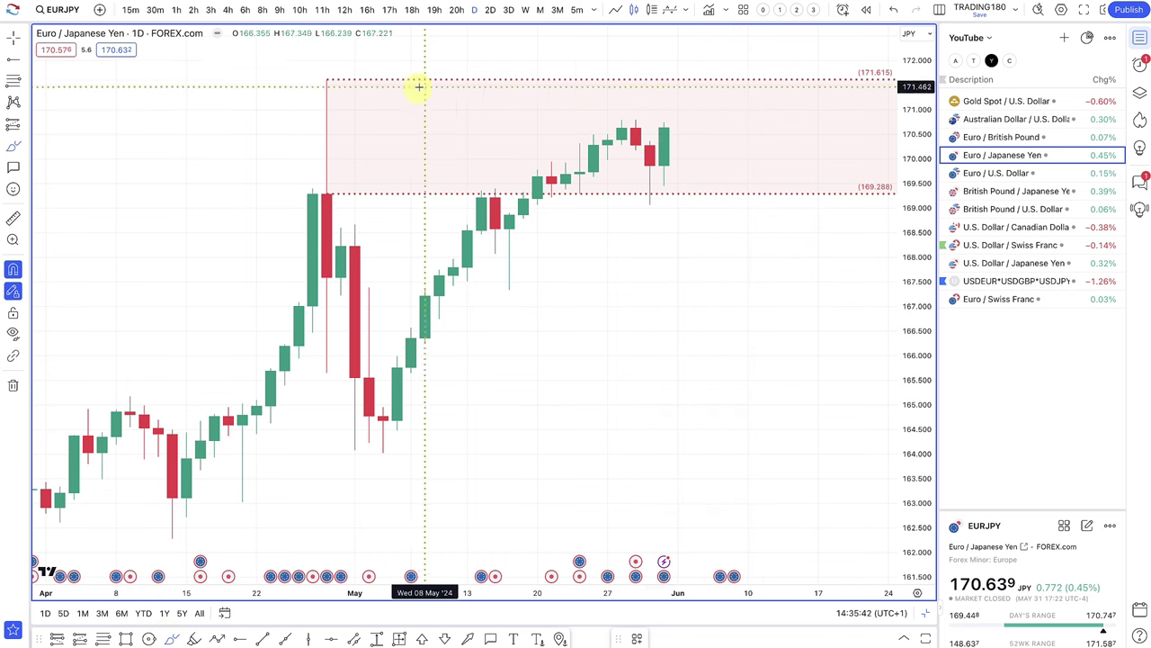
mouse_move(679, 76)
left_mouse_down()
mouse_move(663, 116)
mouse_move(680, 77)
mouse_move(729, 255)
mouse_move(762, 243)
left_mouse_up()
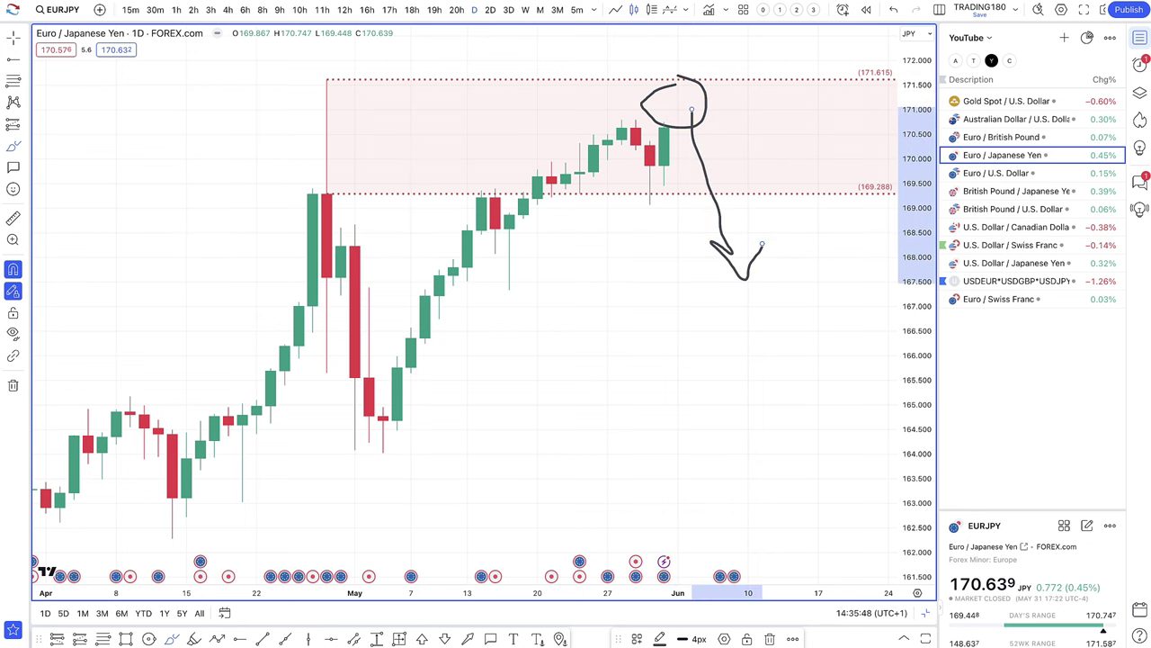
- Mark a EURJPY zone from 169.218 down to the 16 May low at 167.332 and apply the demand drawing template
left_click(471, 206)
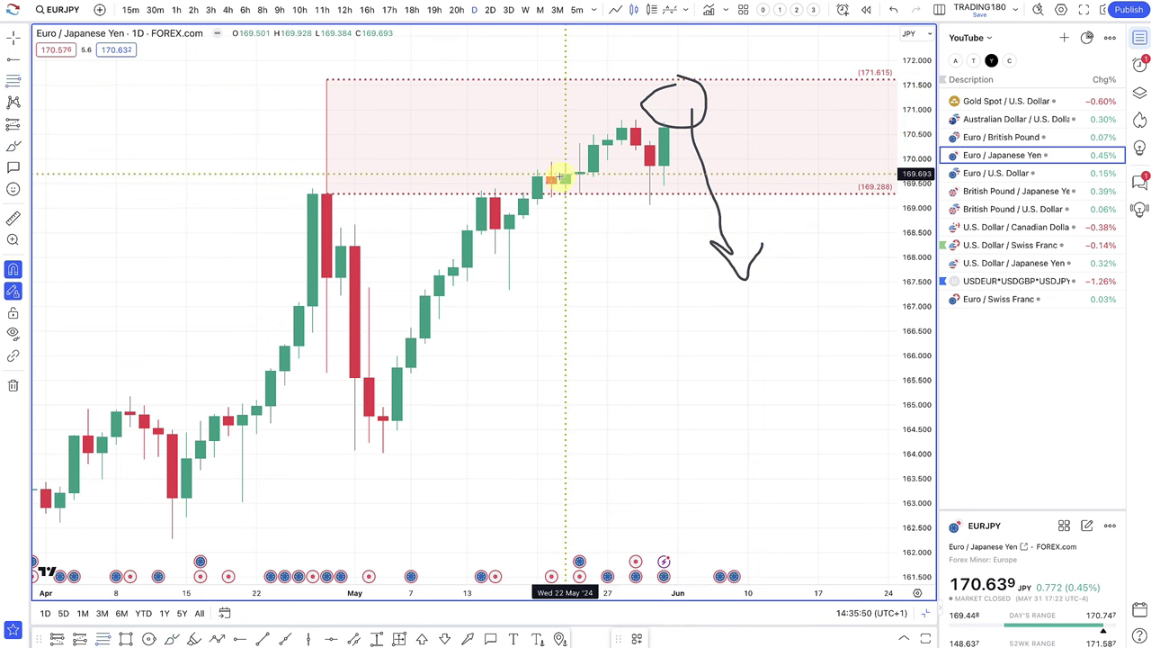
left_click_drag(552, 177, 509, 290)
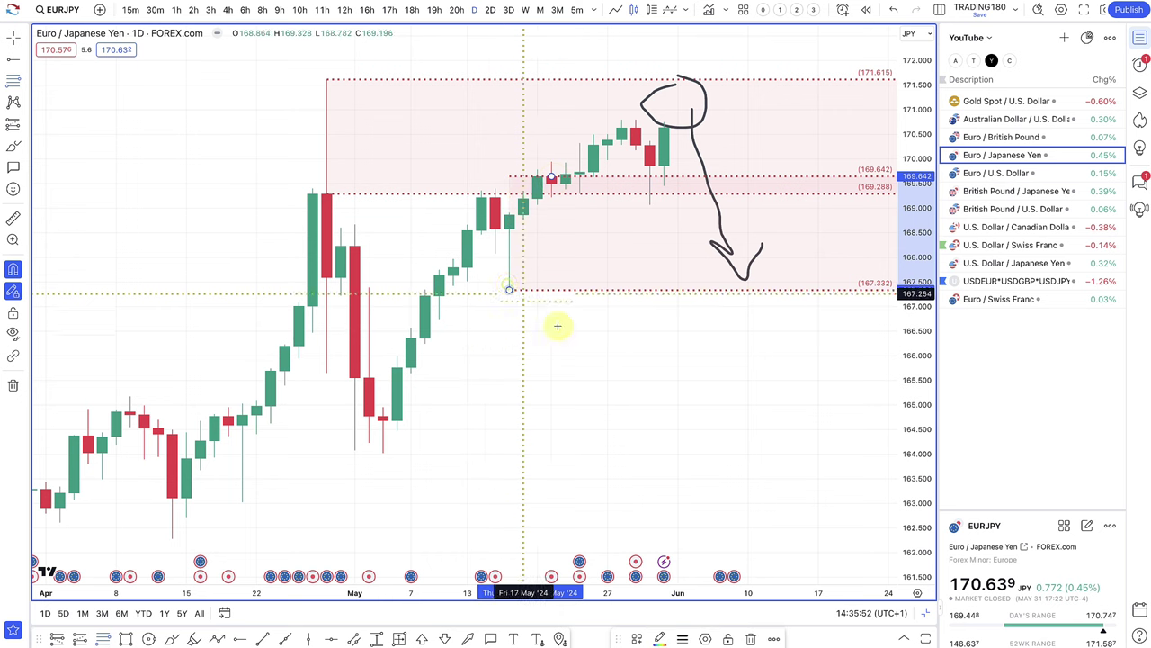
left_click(636, 639)
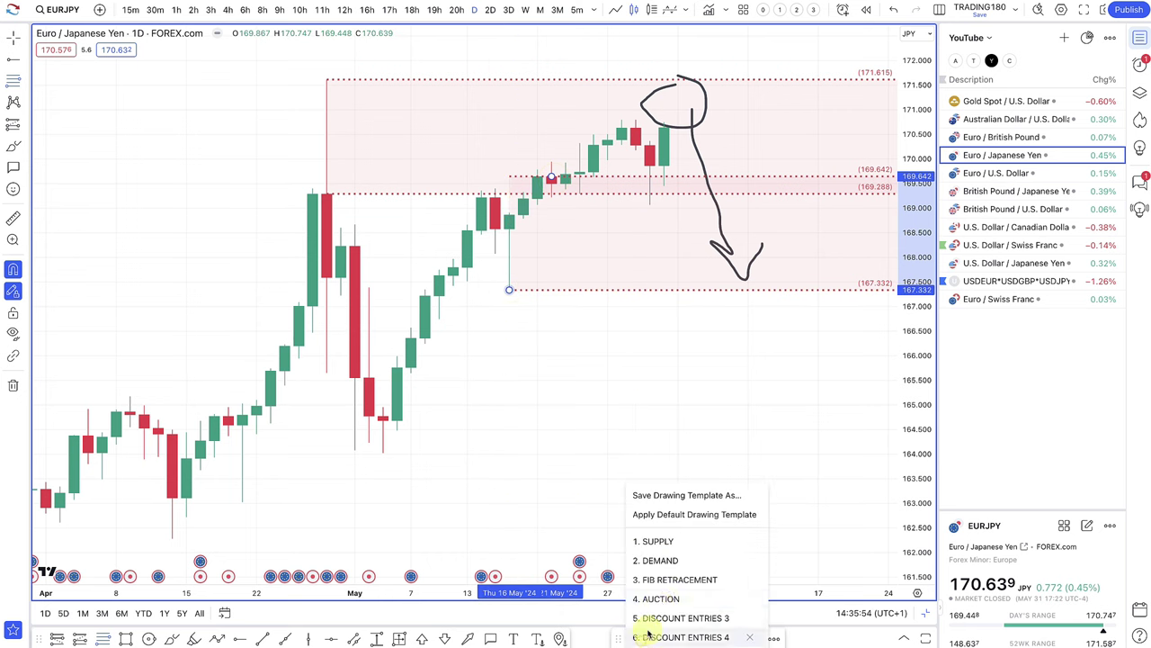
left_click(664, 558)
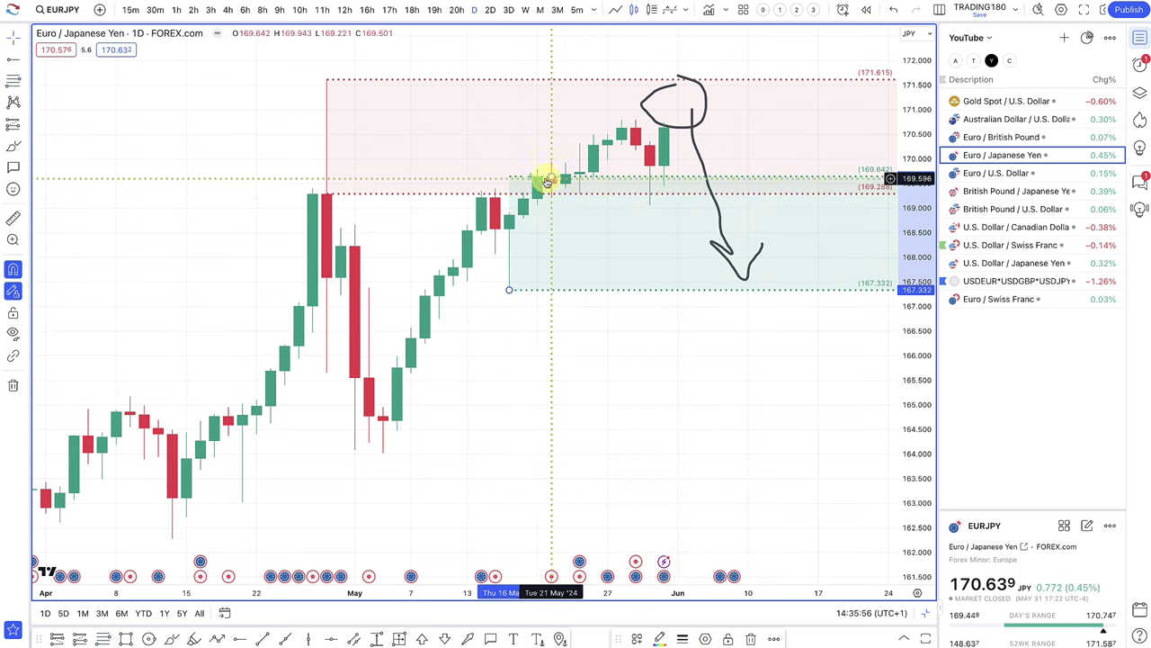
left_click_drag(556, 179, 495, 196)
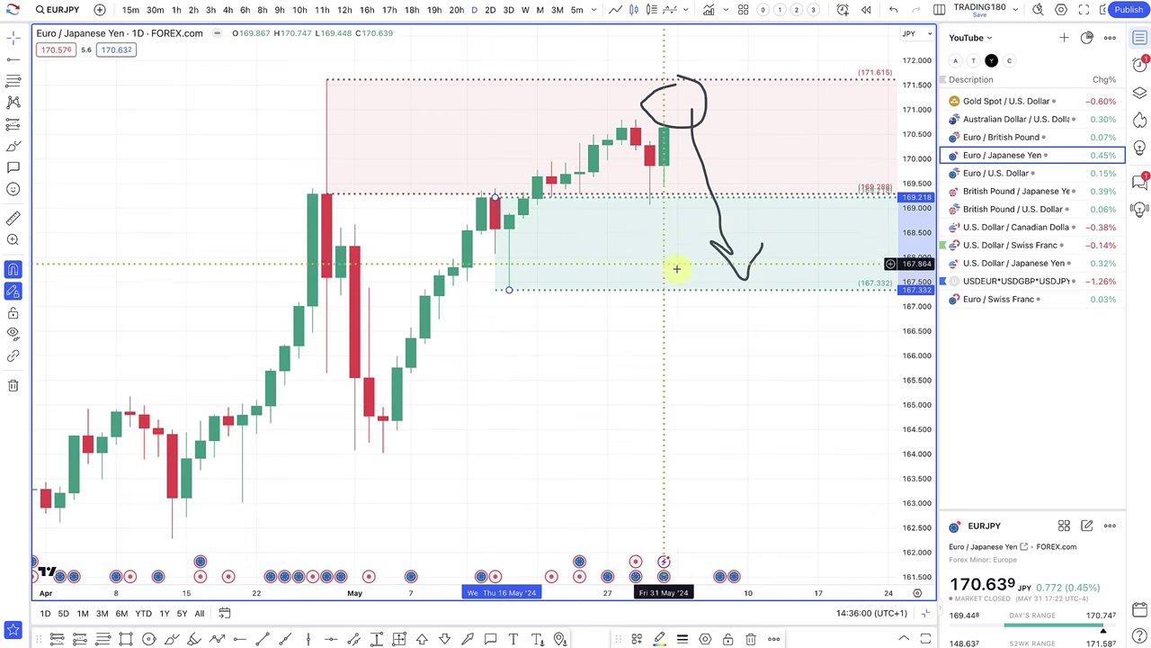
scroll(579, 297, "down", 5)
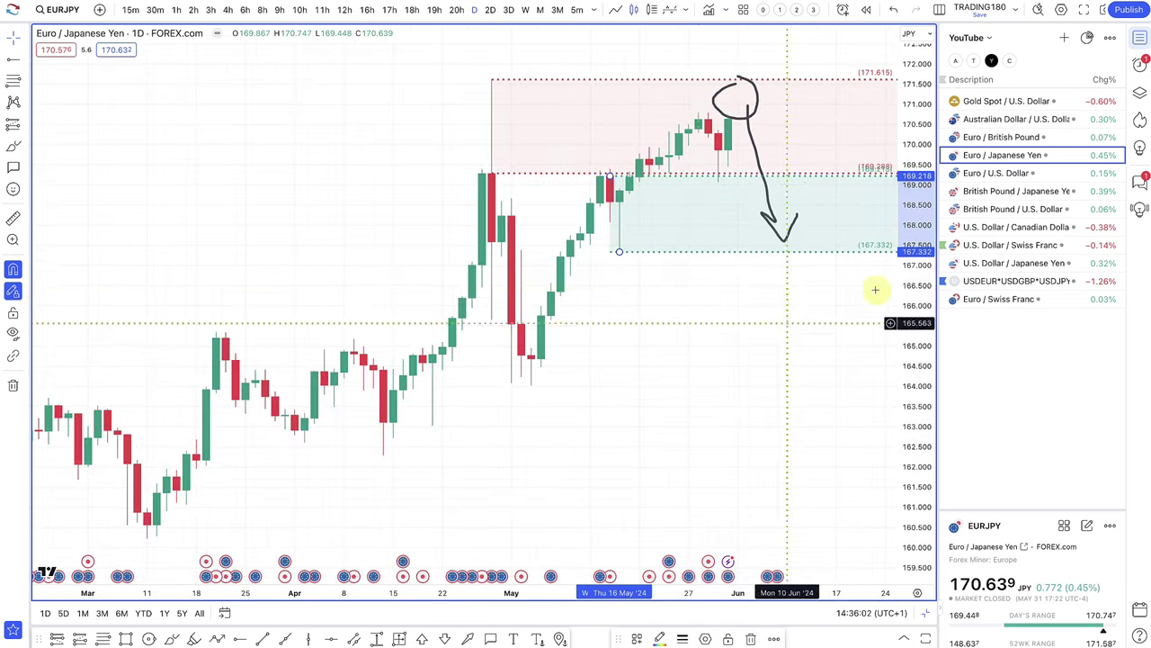
- Open the EURGBP daily chart to examine its most recent candles
left_click(1003, 136)
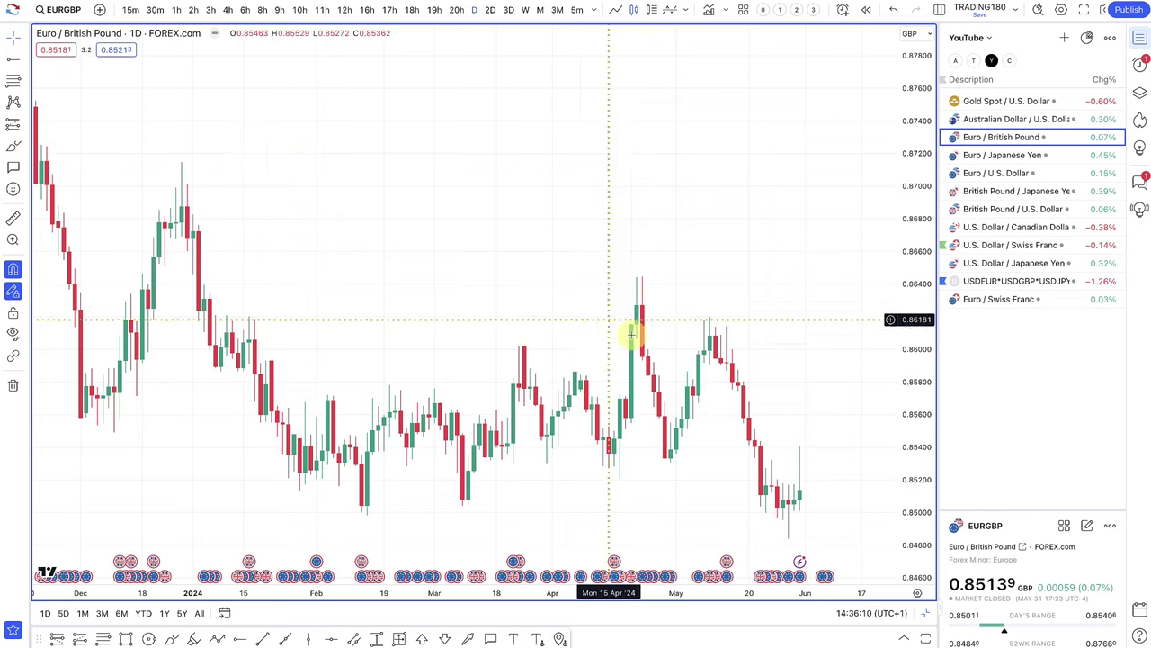
scroll(698, 365, "up", 1)
scroll(692, 362, "up", 2)
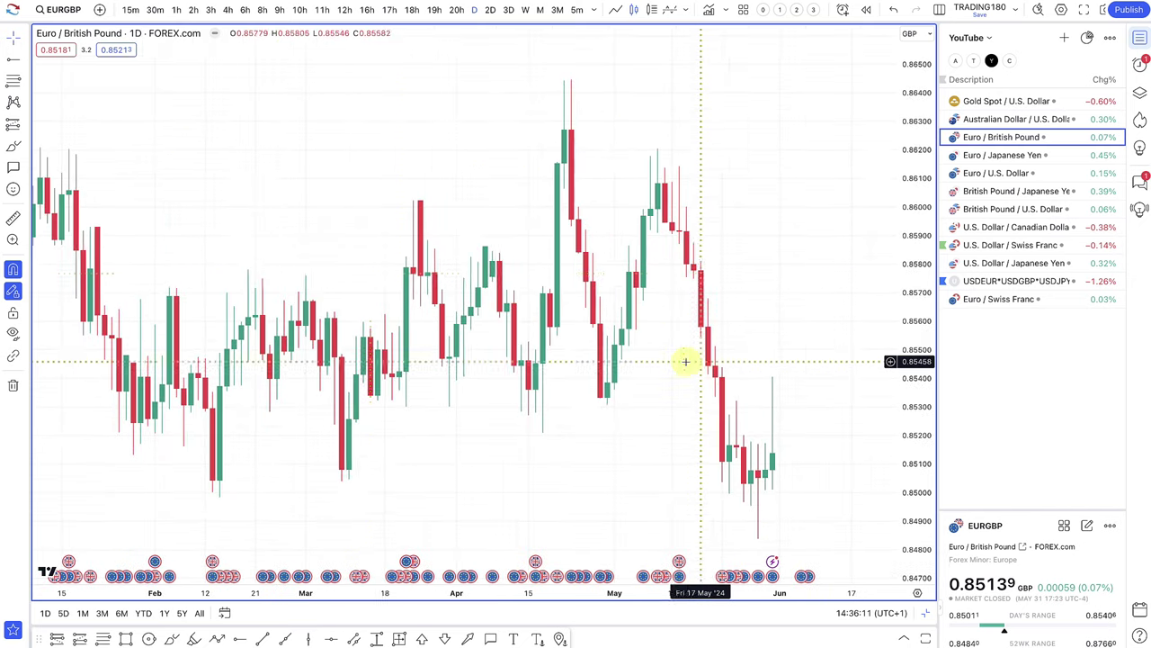
- Brush a rising arrow from the last EURGBP candle and remove it again
left_click(11, 147)
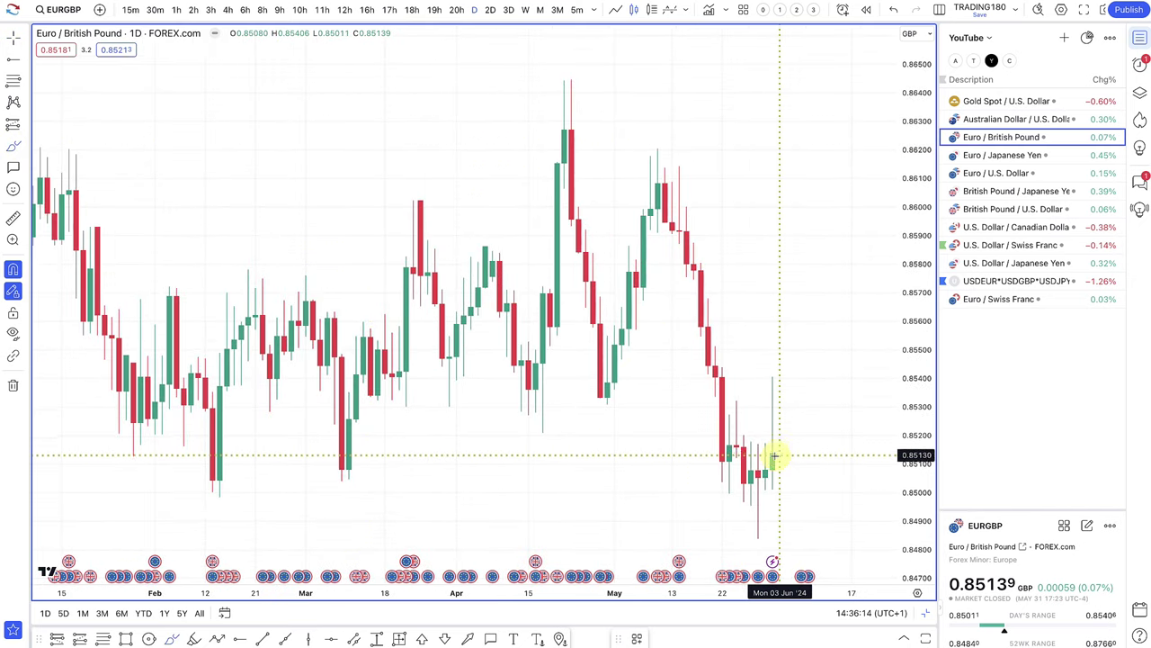
mouse_move(779, 442)
left_mouse_down()
mouse_move(822, 337)
mouse_move(837, 344)
left_mouse_up()
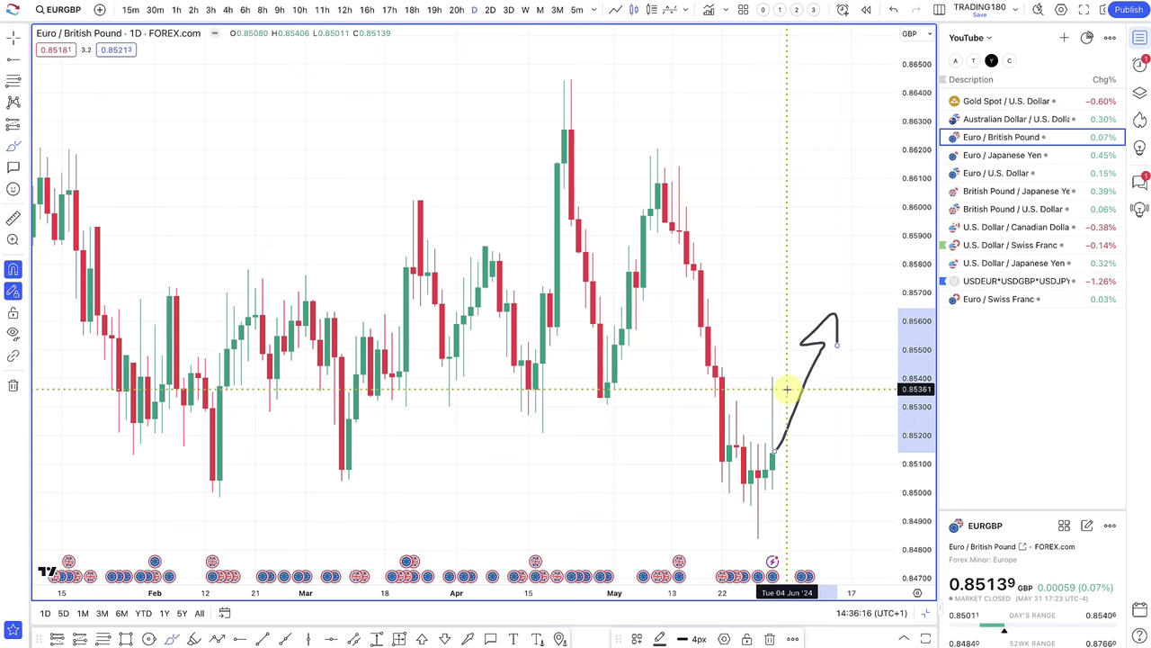
scroll(182, 437, "down", 5)
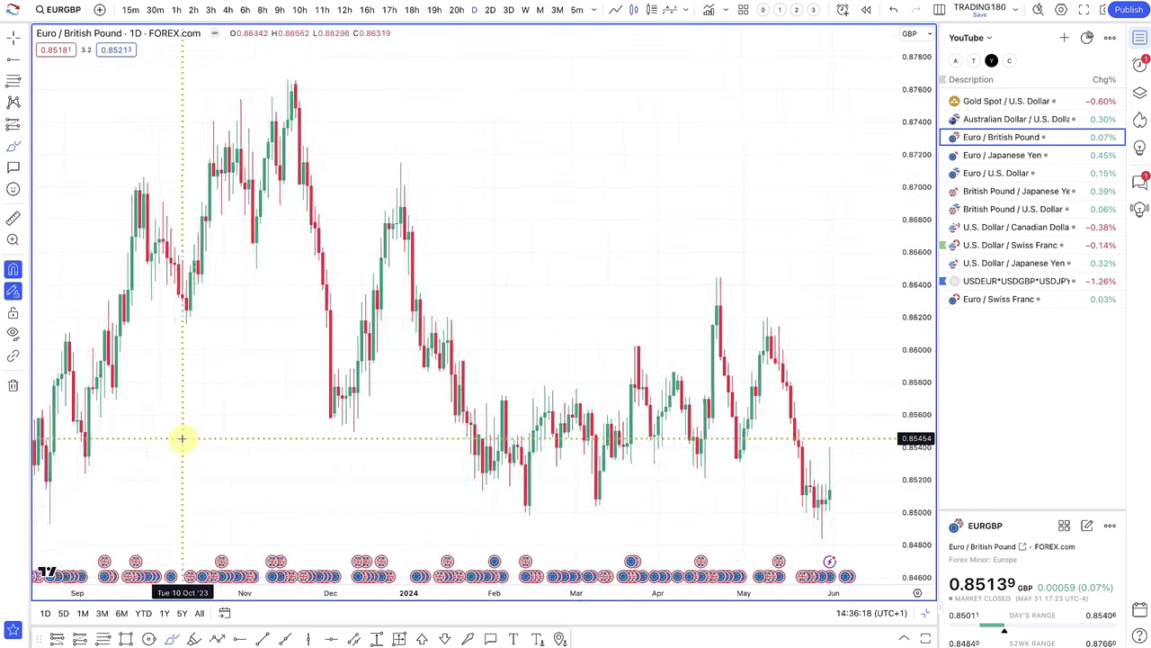
- Mark a EURGBP demand zone from 0.85413 on 22 August 2023 down to the 23 August low at 0.84928
left_click(13, 80)
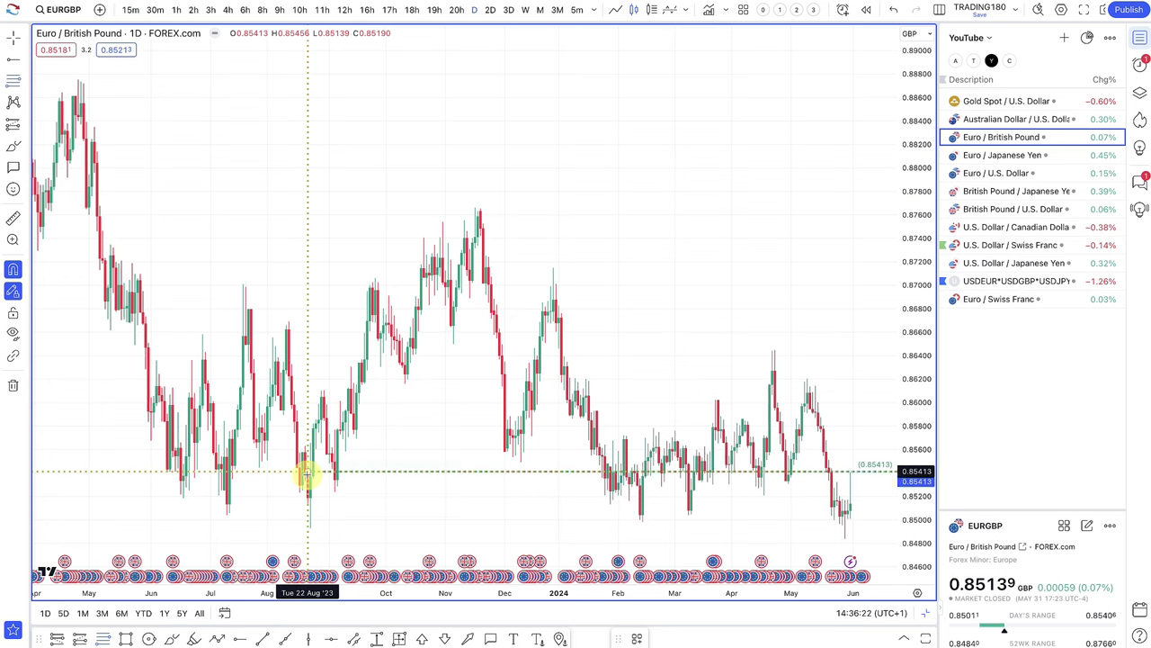
left_click_drag(307, 474, 311, 517)
left_click(310, 527)
scroll(585, 507, "up", 5)
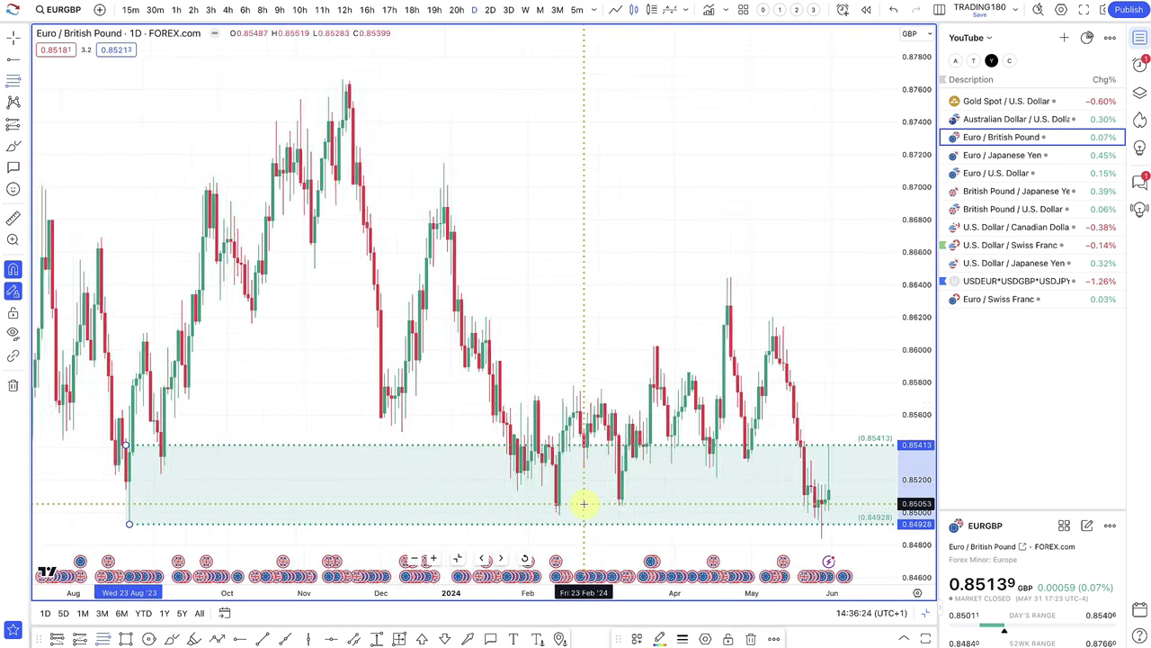
- Reshape the EURGBP demand zone to run from 0.85078 at the 28 May candle down to the 29 May low at 0.84838
left_click_drag(67, 524, 816, 540)
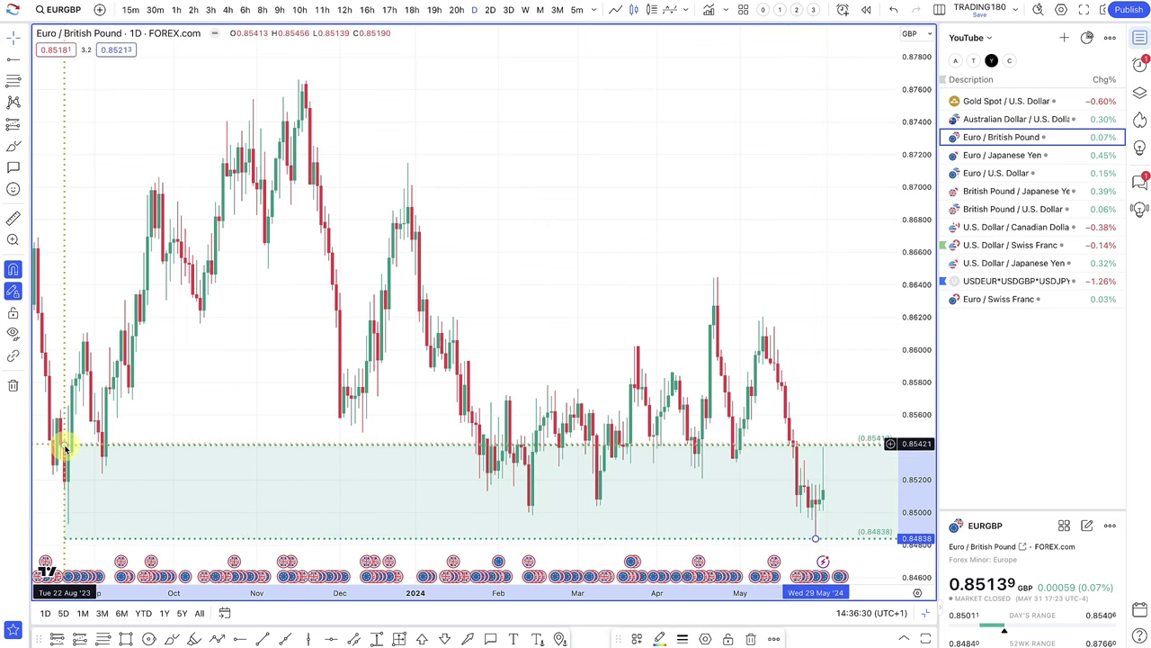
left_click_drag(64, 445, 103, 456)
left_click_drag(603, 493, 814, 506)
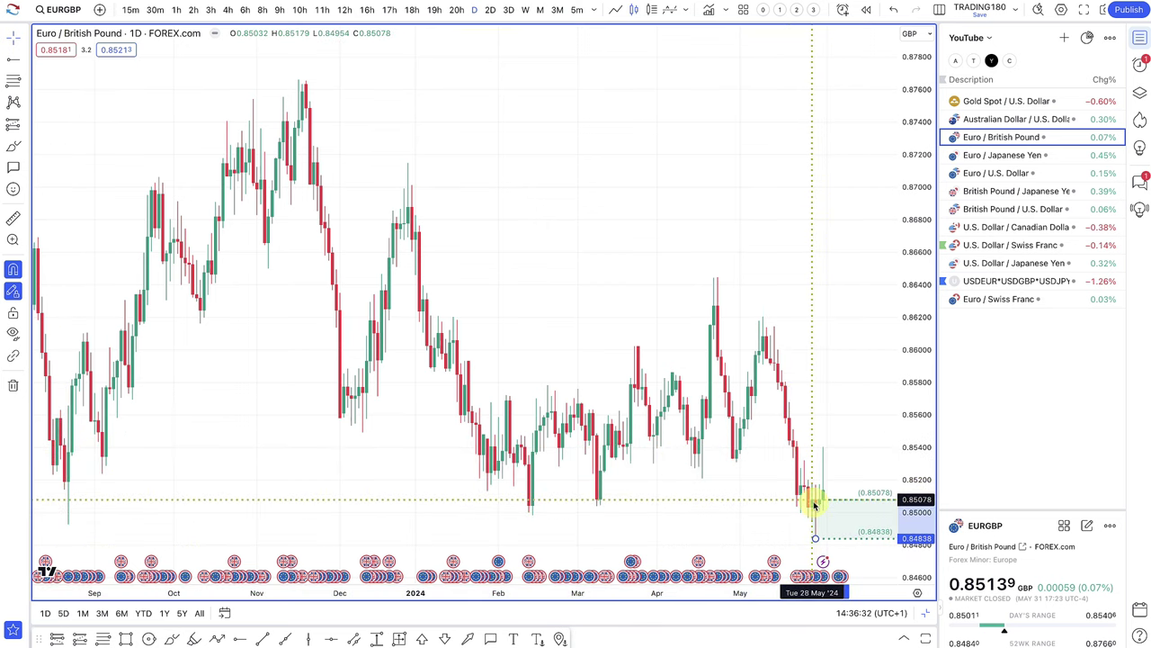
scroll(712, 478, "up", 5)
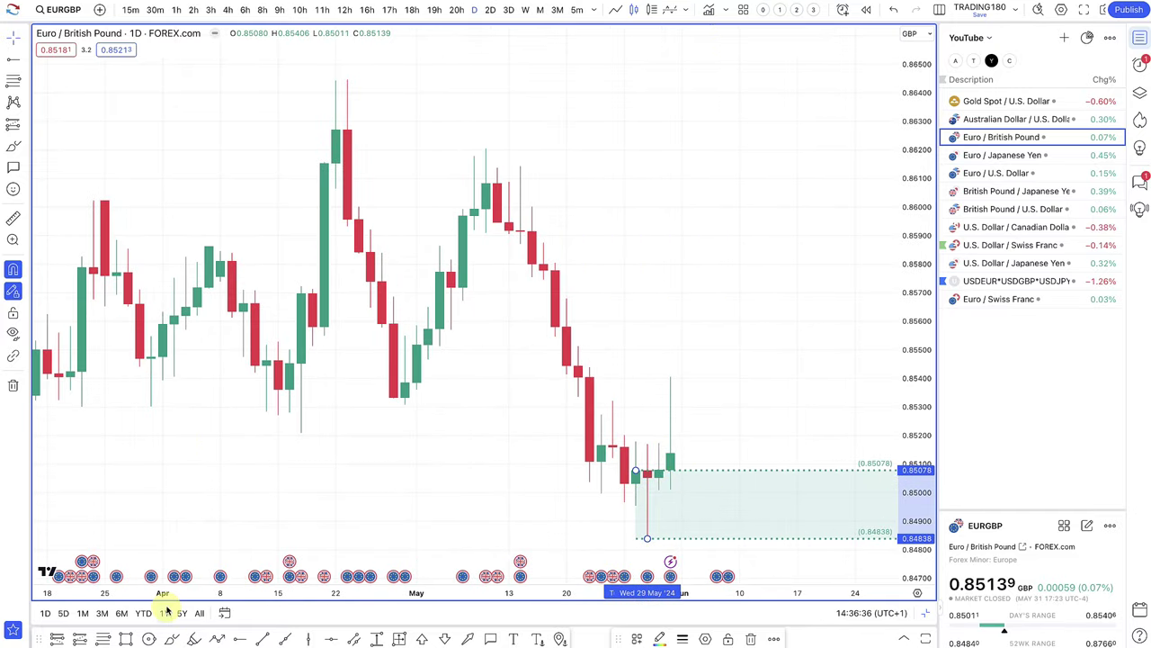
- Brush a dip-and-rebound arrow from the last EURGBP candle through the demand zone and a second arrow breaking below it
left_click(172, 638)
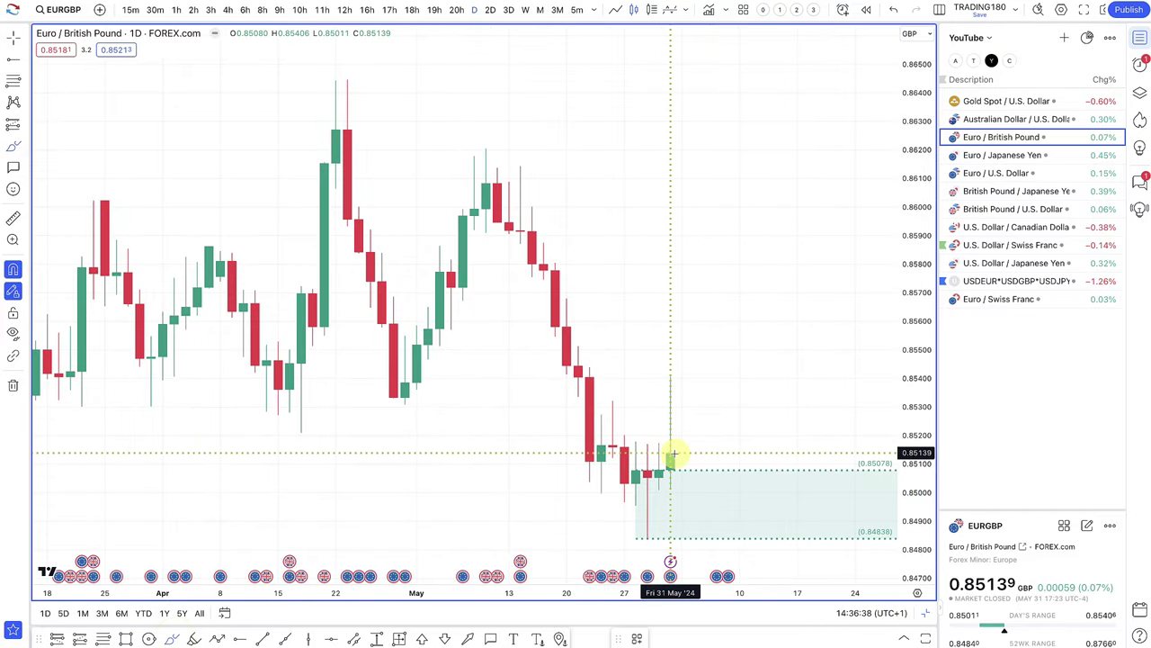
mouse_move(673, 455)
left_mouse_down()
mouse_move(693, 502)
mouse_move(797, 449)
mouse_move(807, 462)
left_mouse_up()
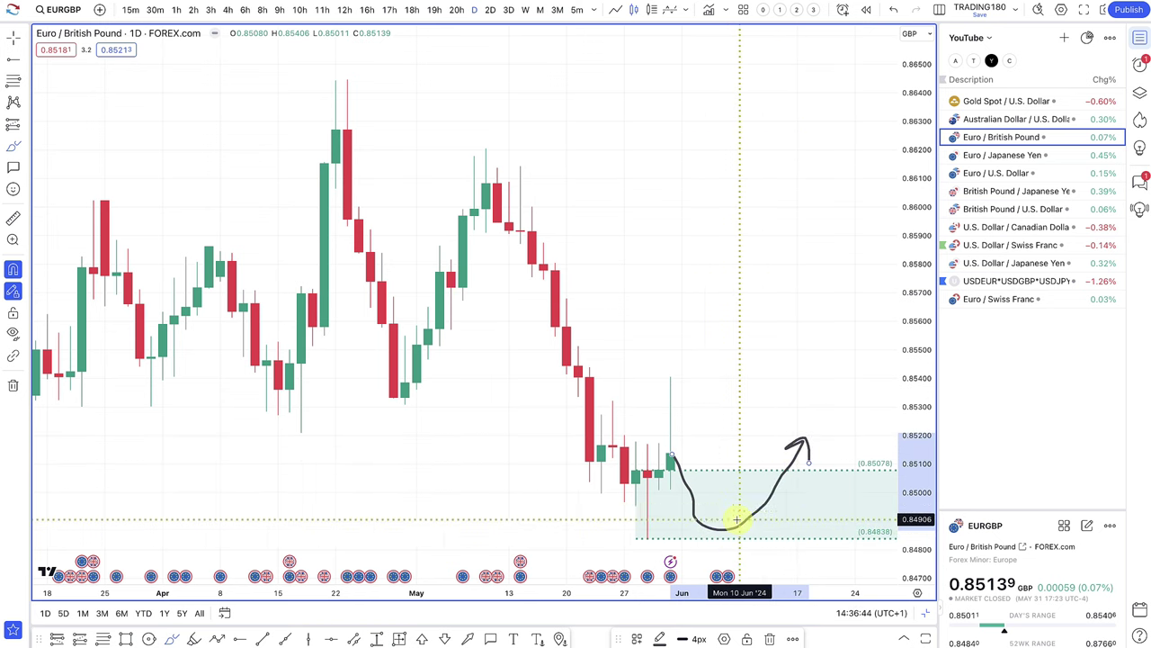
scroll(738, 516, "down", 5)
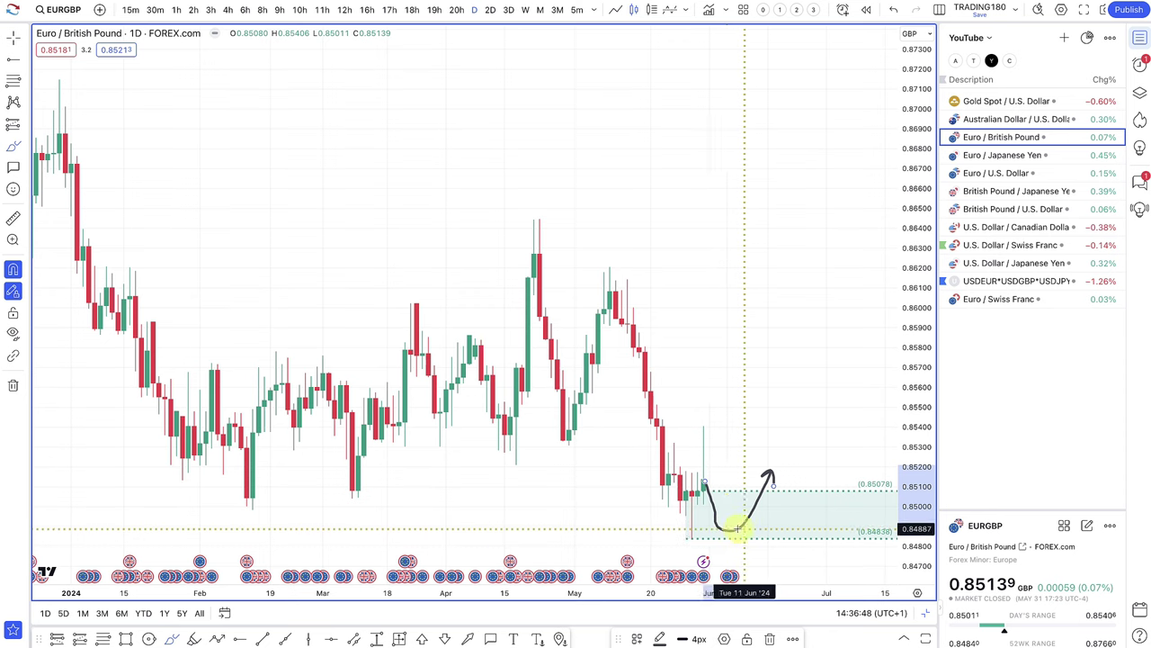
scroll(737, 531, "down", 3)
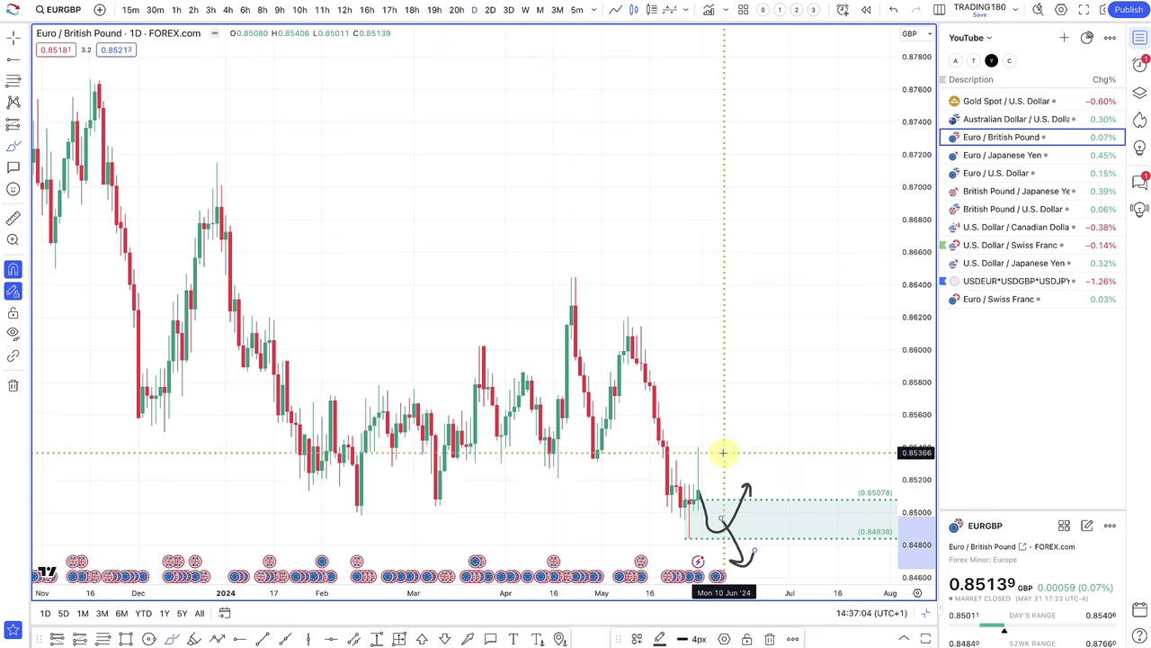
- Mark a EURGBP zone from 0.85994 up to the 22 April high at 0.86443 and apply the supply drawing template
scroll(743, 480, "up", 3)
scroll(732, 481, "up", 2)
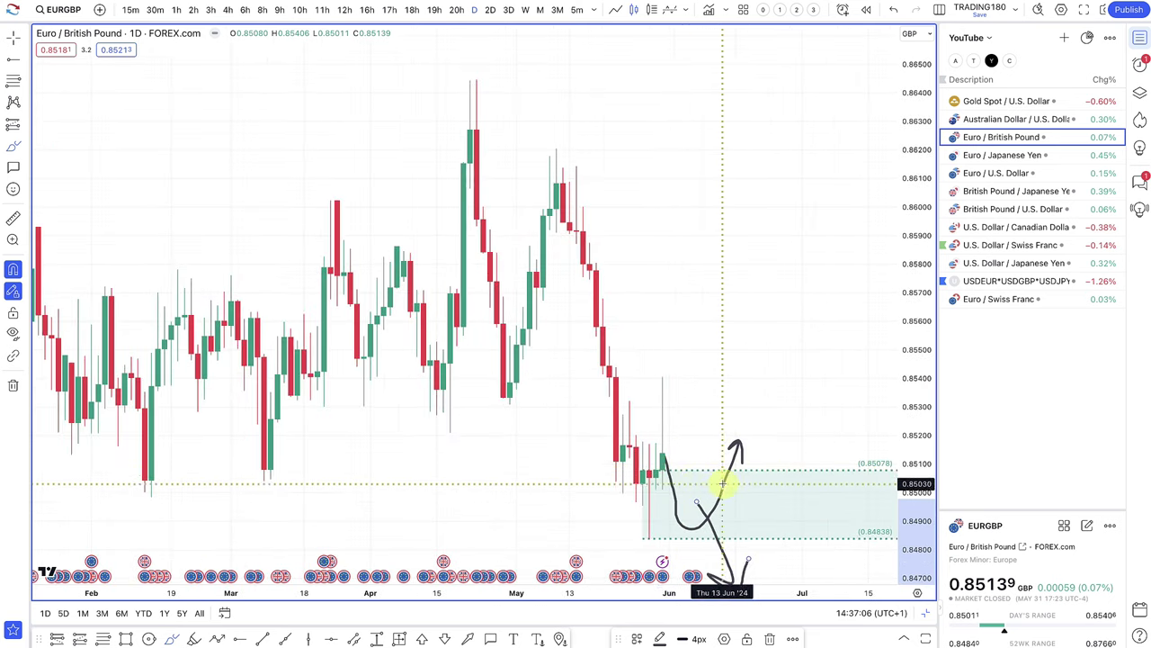
scroll(684, 378, "down", 3)
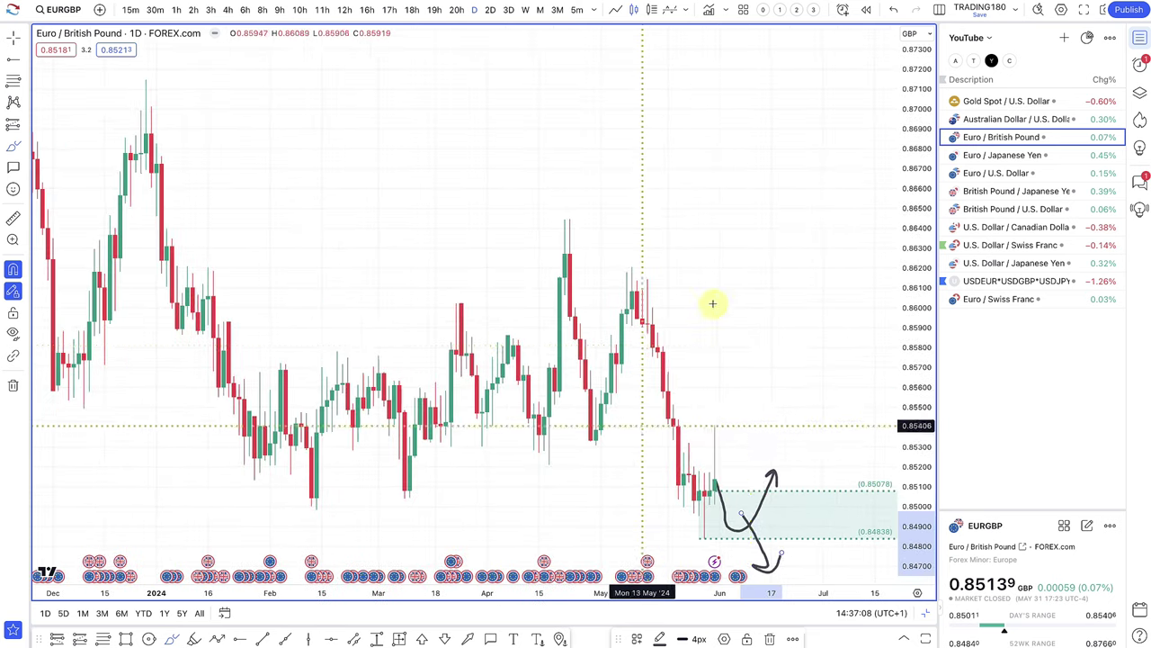
left_click(13, 83)
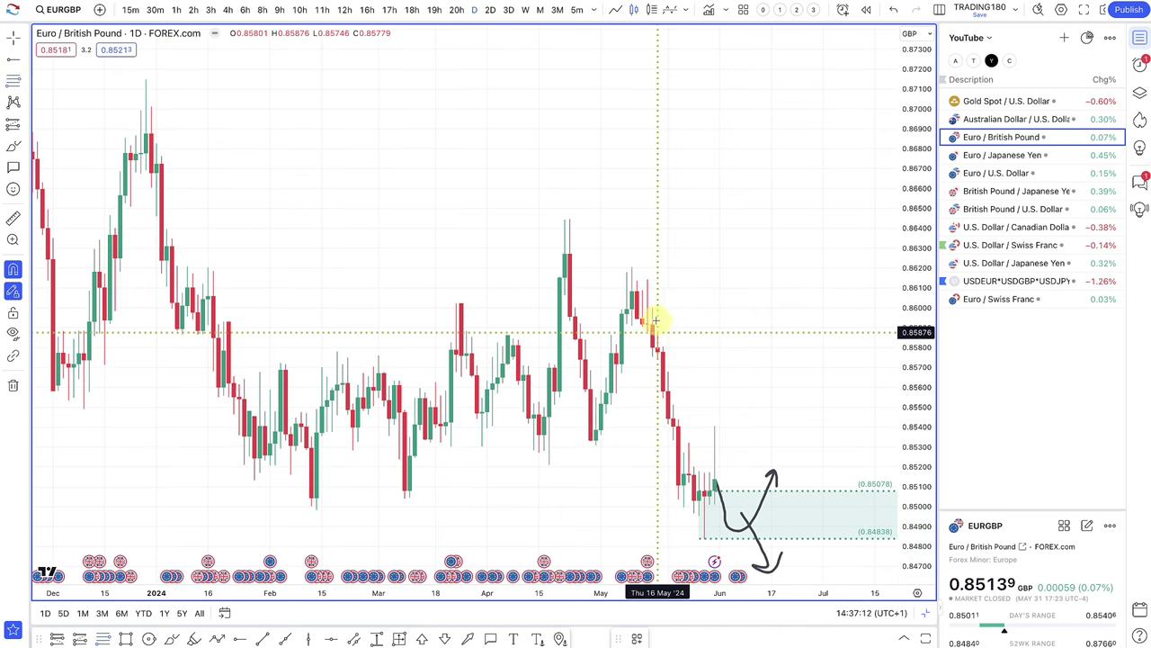
left_click(565, 218)
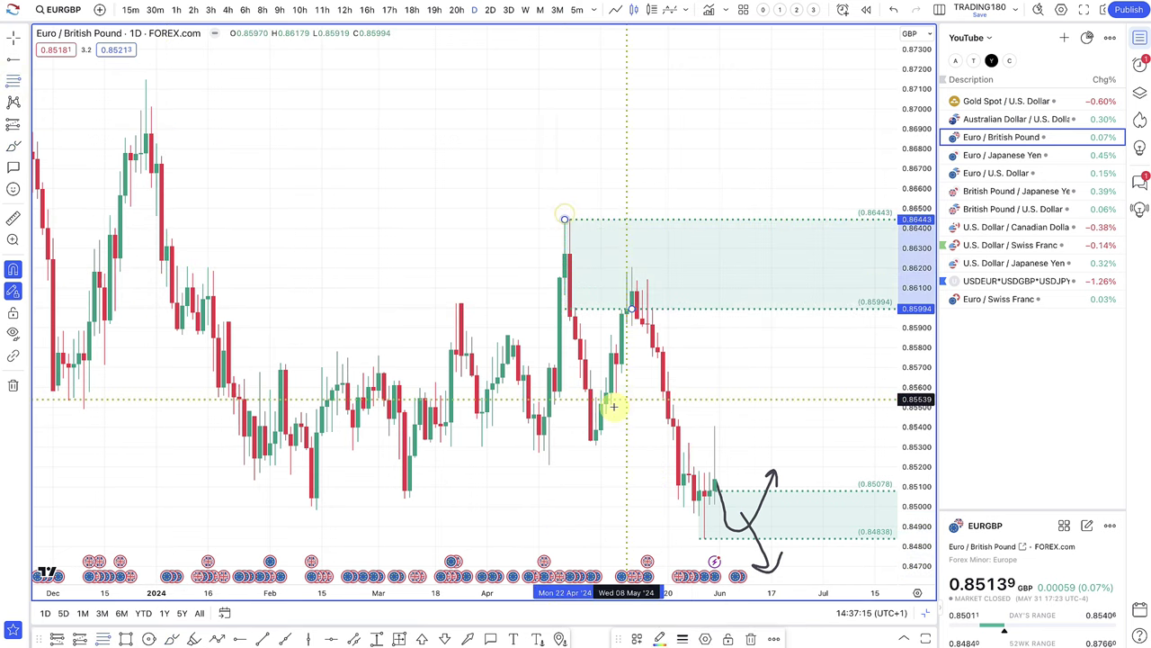
left_click(640, 638)
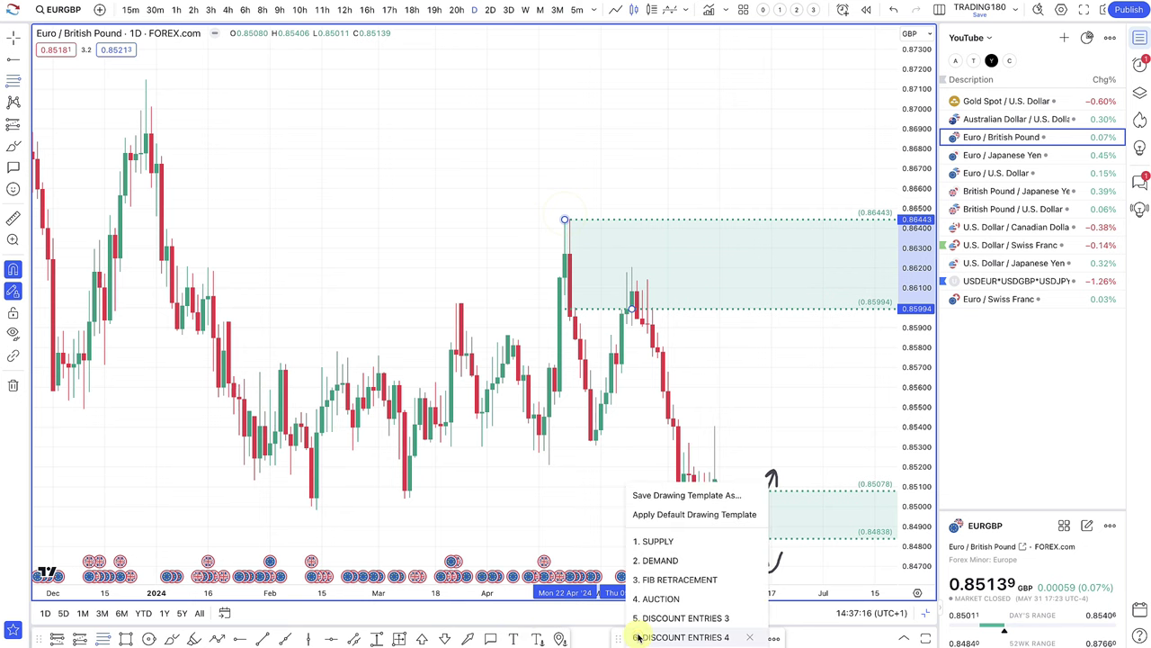
left_click(672, 542)
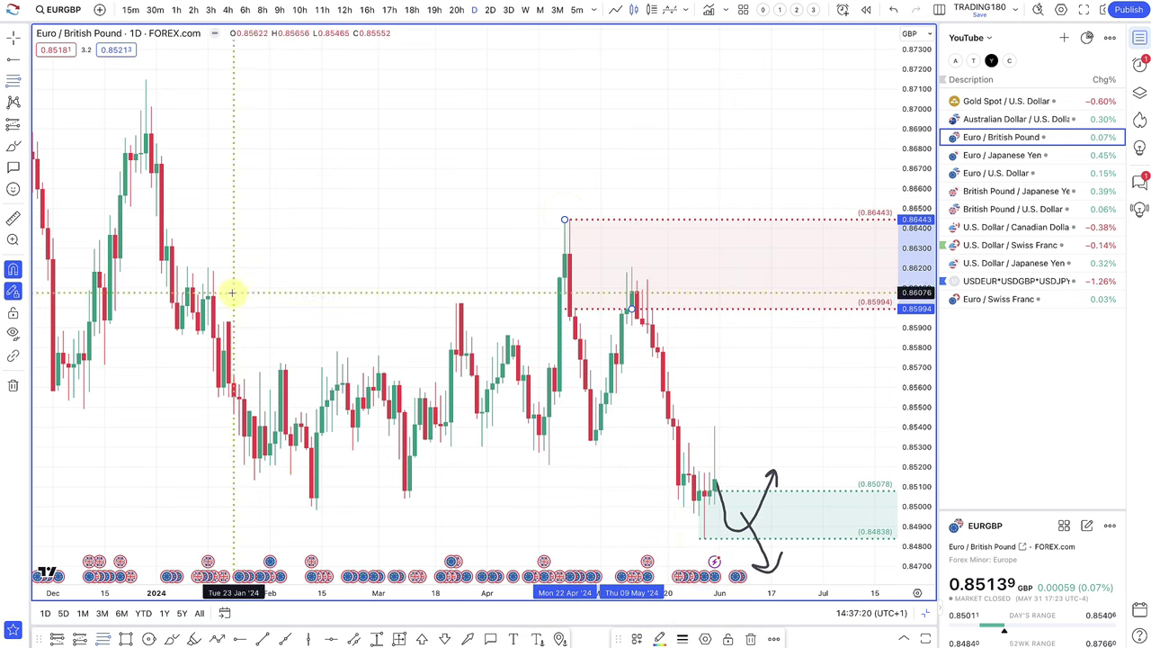
- On AUDUSD, mark a zone from 0.66201 down to the 8 May low at 0.65580 and apply the demand drawing template
left_click(12, 150)
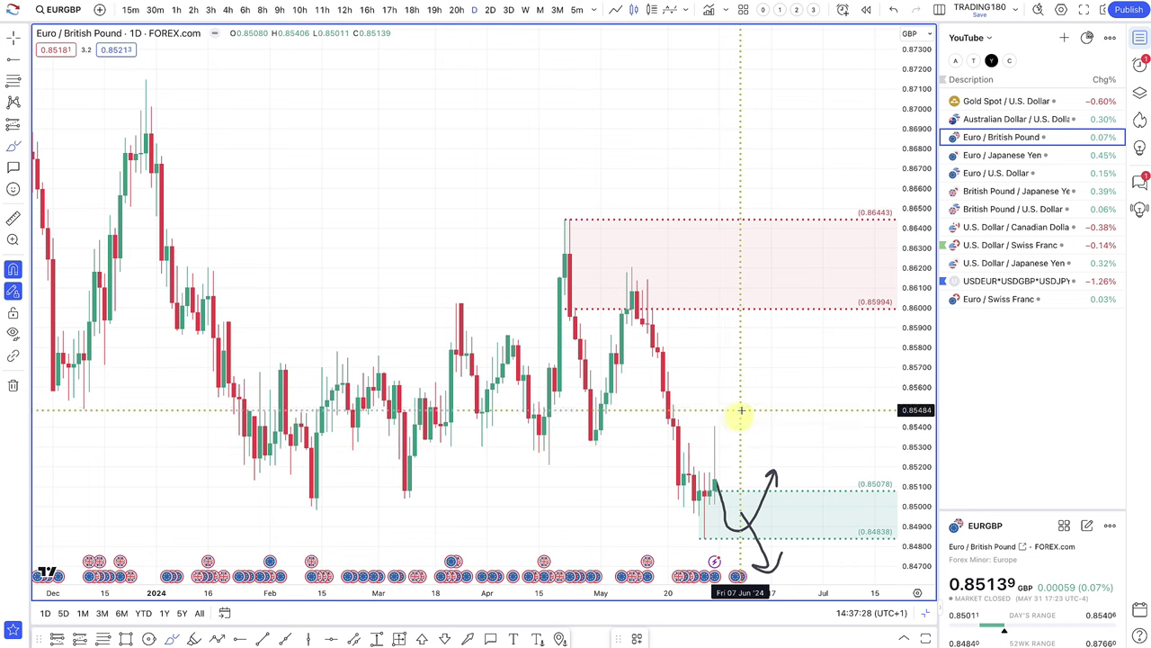
scroll(792, 513, "down", 4)
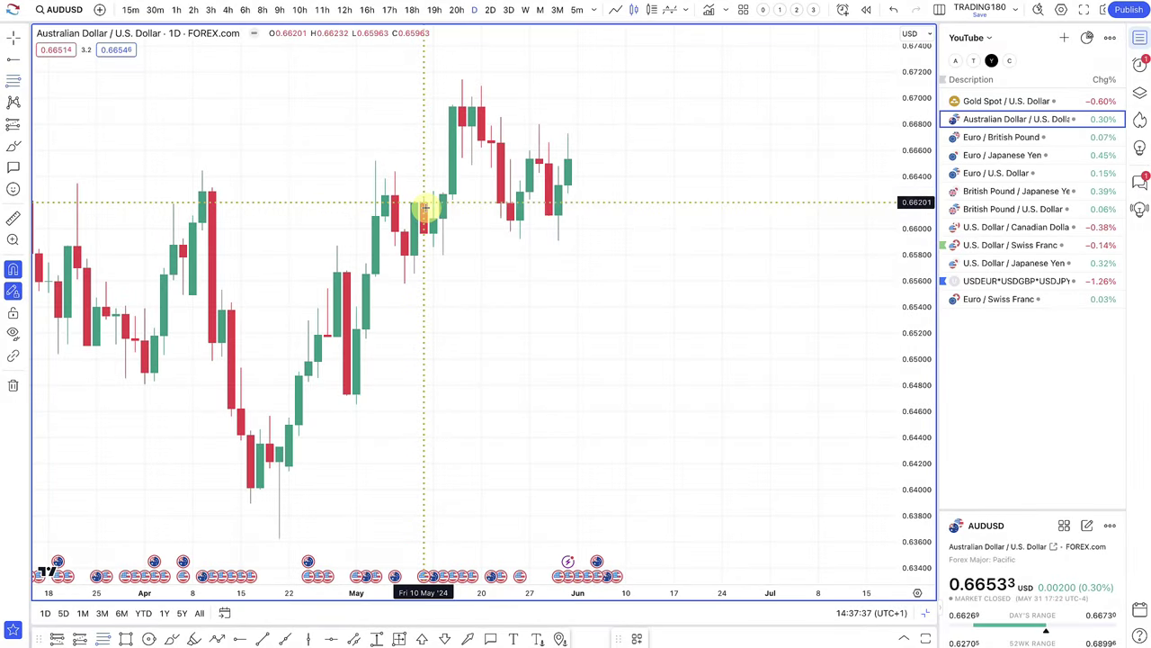
left_click_drag(423, 202, 405, 283)
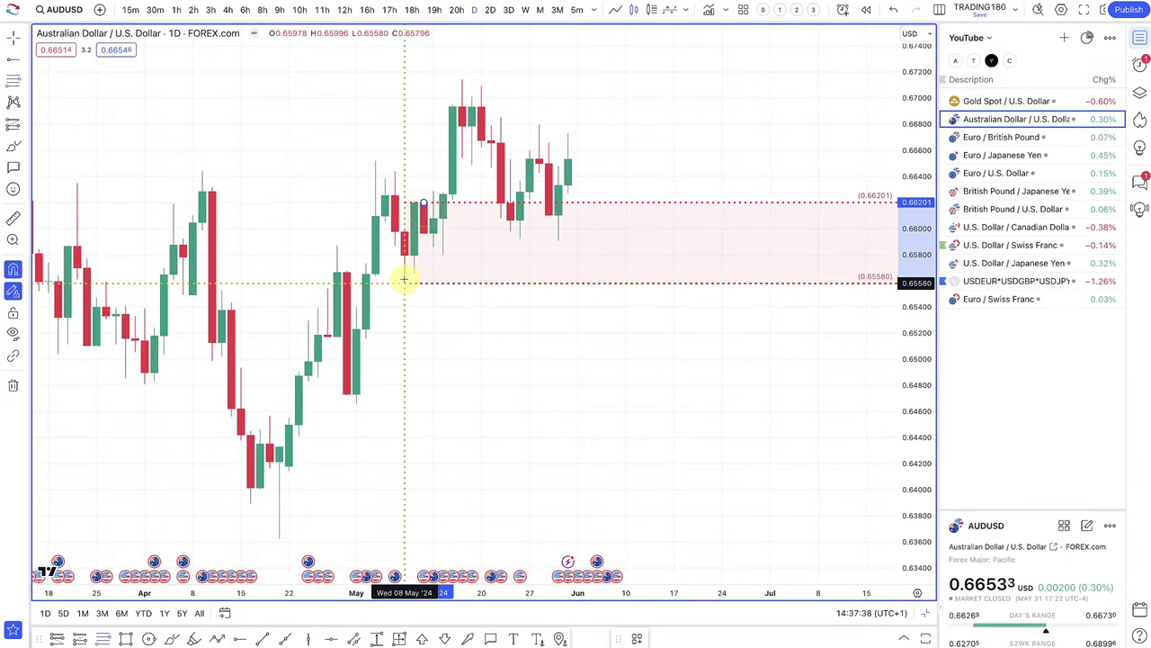
left_click(636, 639)
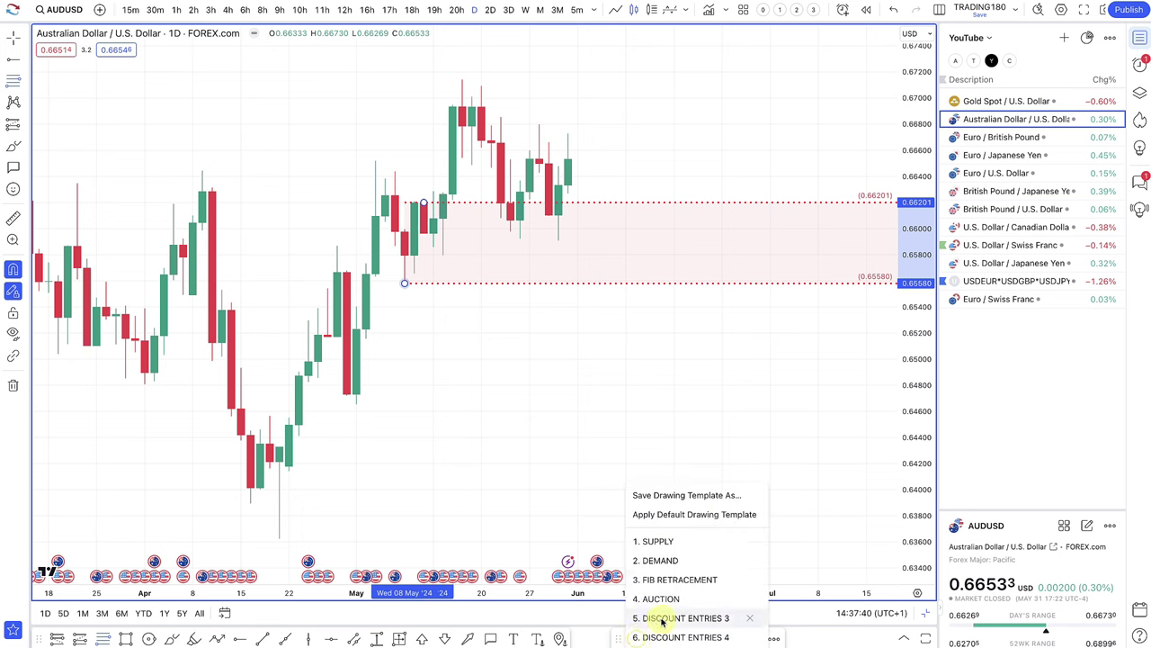
left_click(663, 560)
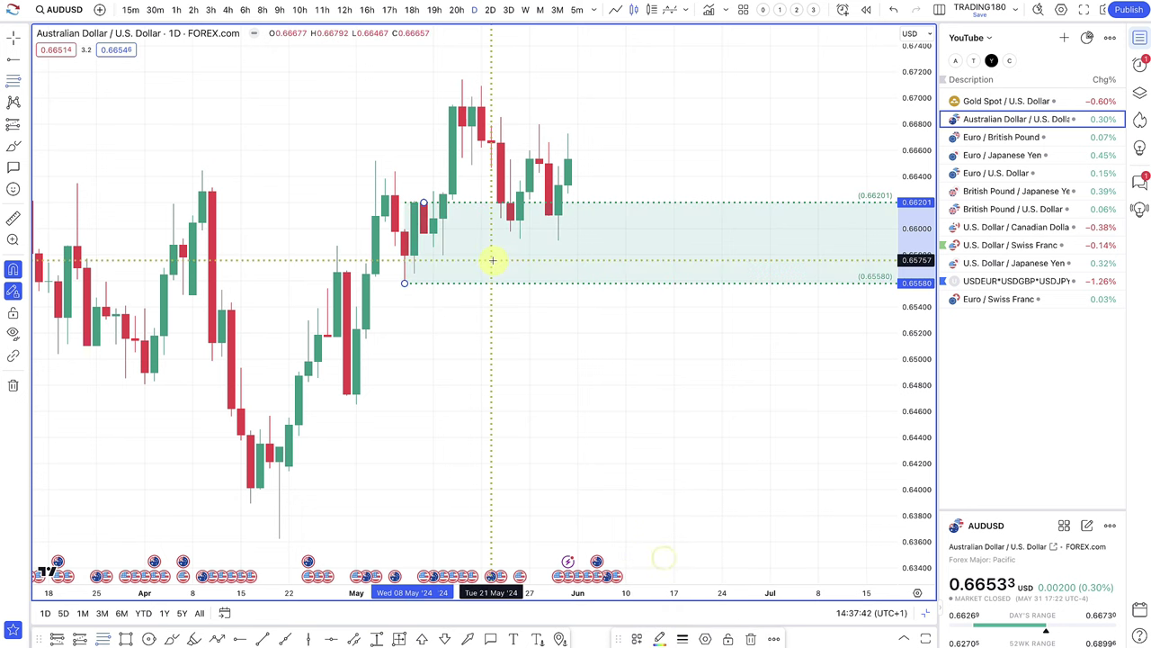
- Brush circles around the two recent AUDUSD lows in demand, a dip-and-rebound arrow from the last candle, and a circle at its turning point
left_click(16, 144)
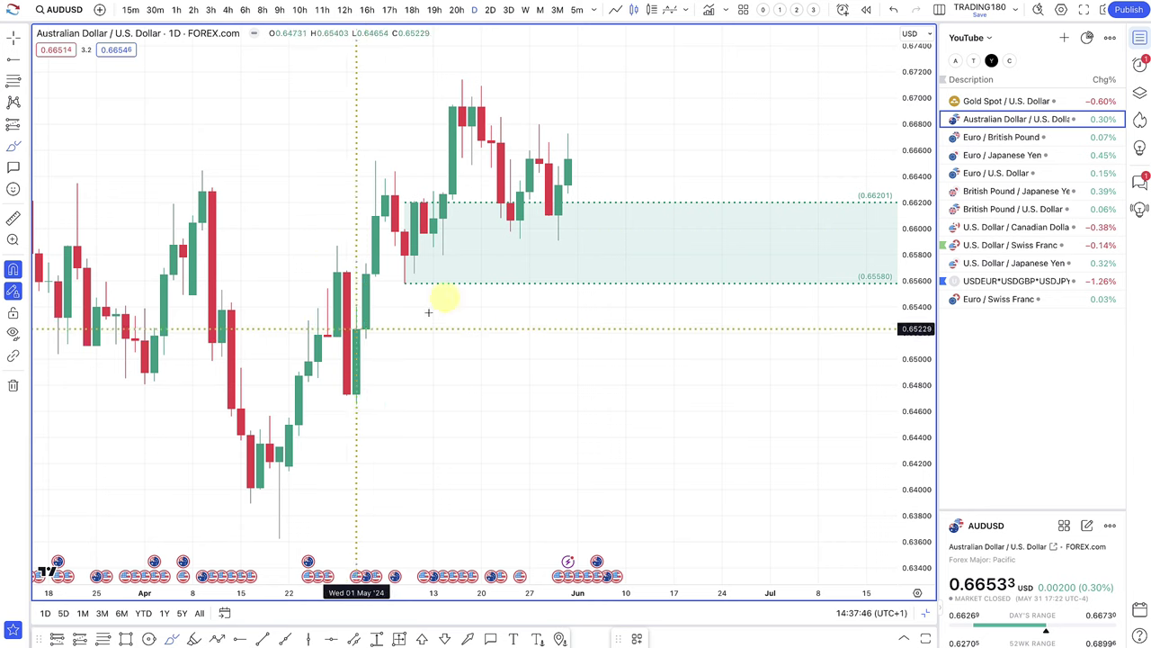
mouse_move(497, 212)
left_mouse_down()
mouse_move(512, 198)
mouse_move(547, 224)
mouse_move(550, 195)
mouse_move(569, 184)
mouse_move(555, 216)
left_mouse_up()
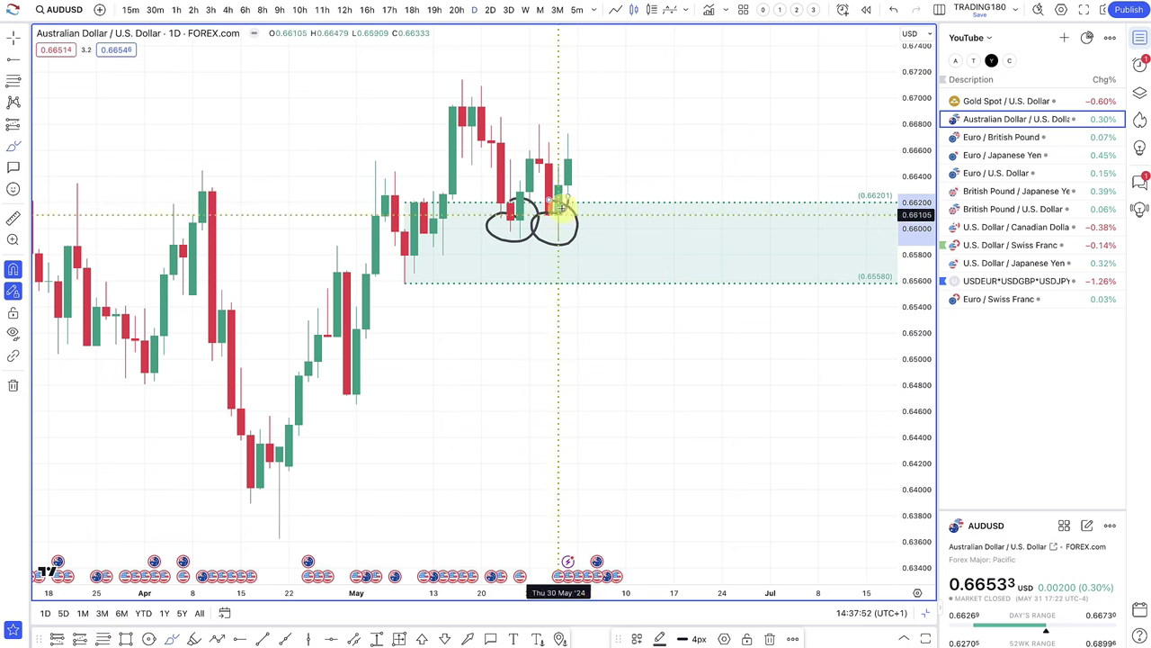
mouse_move(575, 157)
left_mouse_down()
mouse_move(609, 261)
mouse_move(695, 194)
mouse_move(702, 236)
left_mouse_up()
scroll(629, 285, "down", 2)
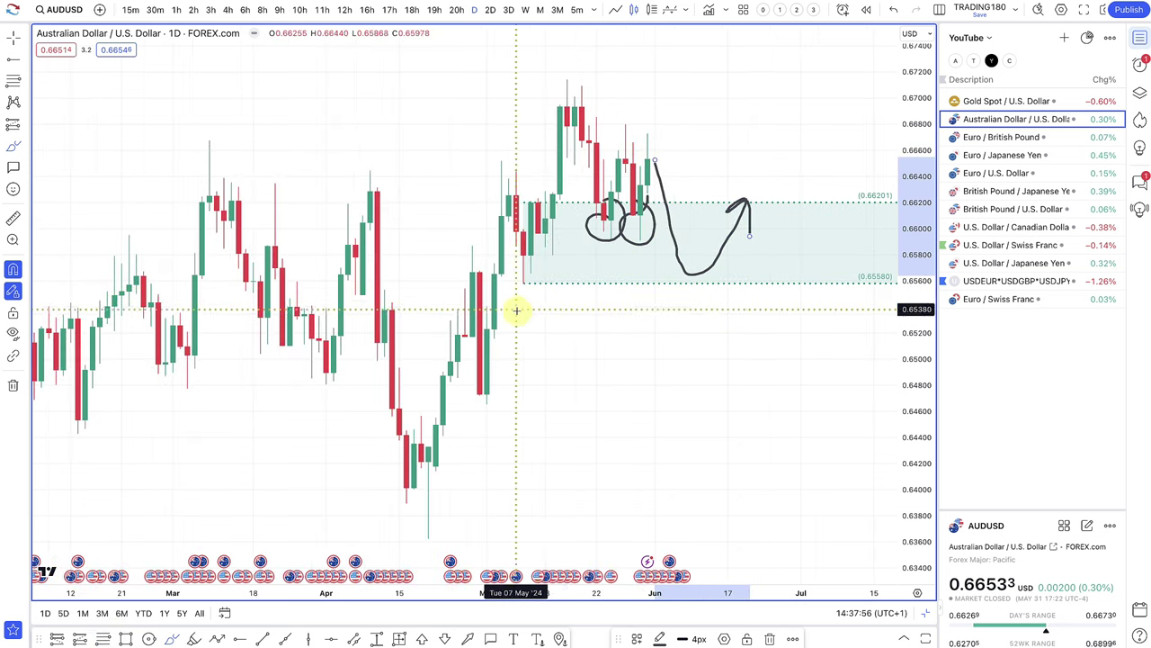
mouse_move(740, 252)
left_mouse_down()
mouse_move(710, 301)
mouse_move(674, 249)
left_mouse_up()
scroll(714, 264, "left", 3)
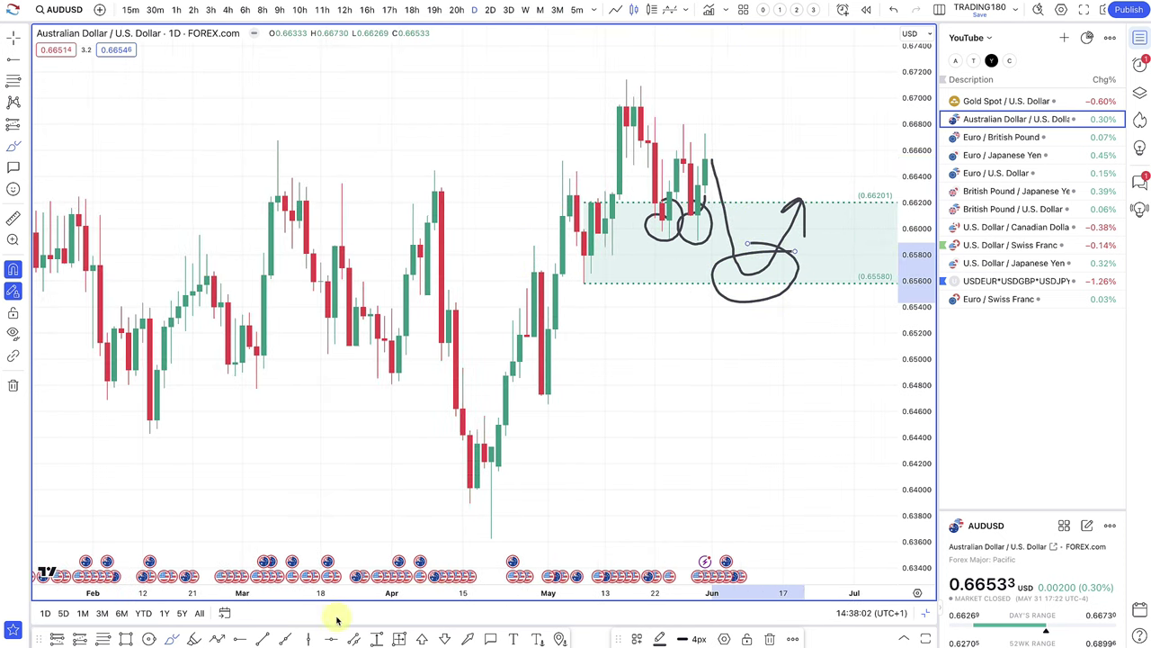
- Mark an AUDUSD zone from 0.66787 up to the 16 May high at 0.67143 and apply the supply drawing template
left_click(104, 639)
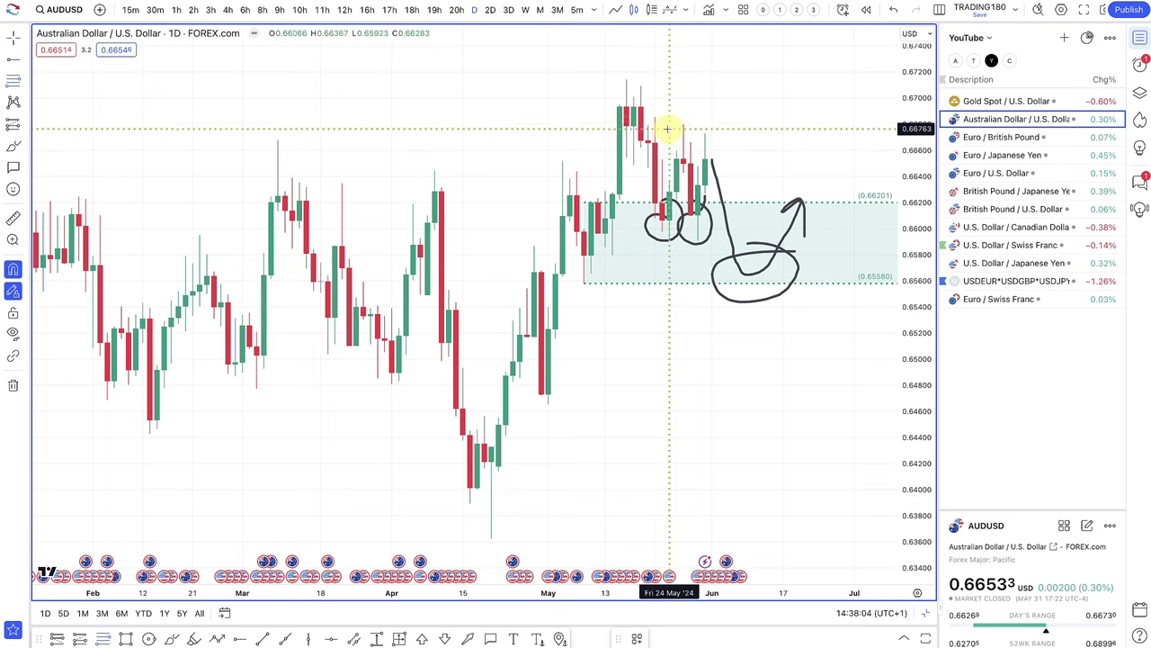
left_click(626, 79)
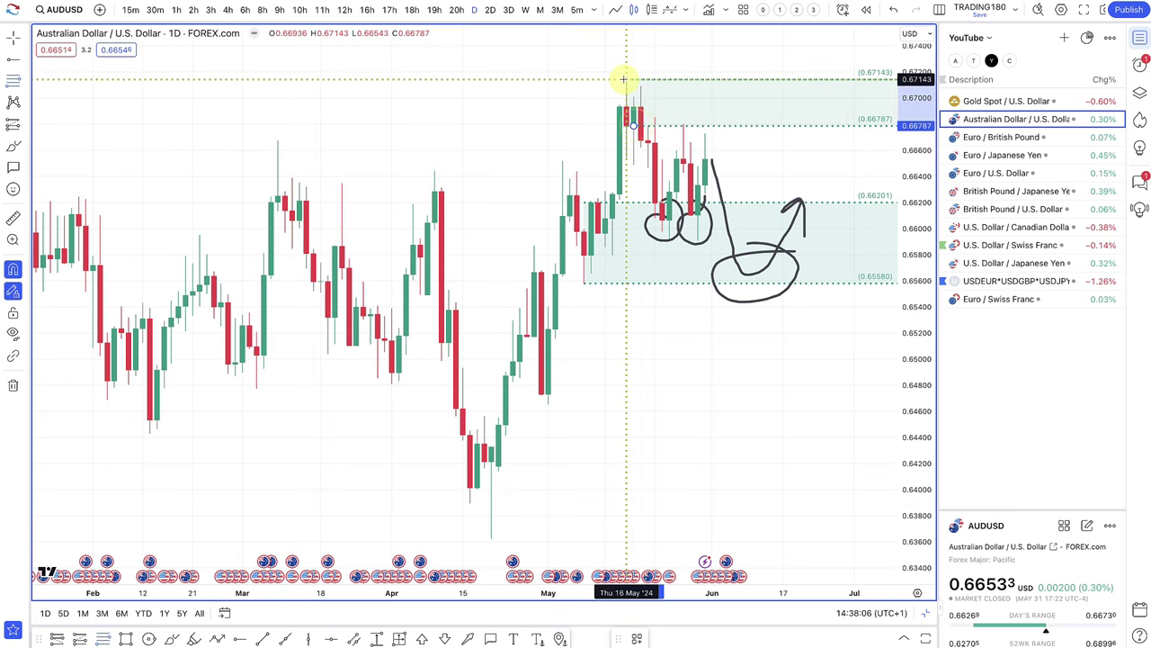
left_click(636, 639)
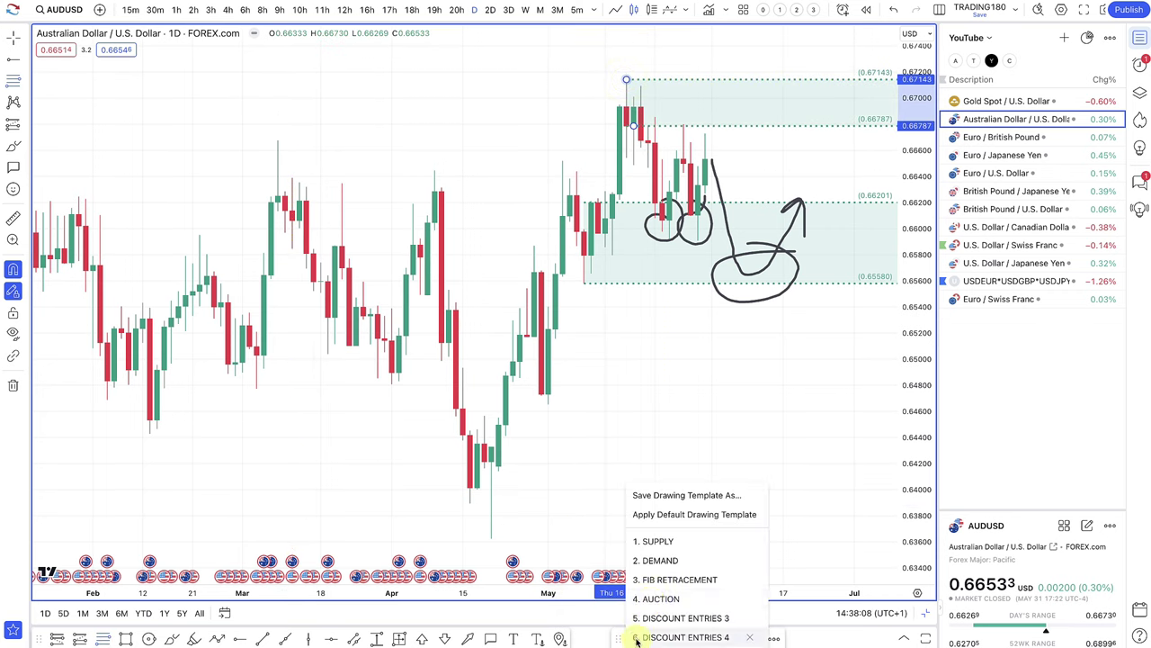
left_click(663, 543)
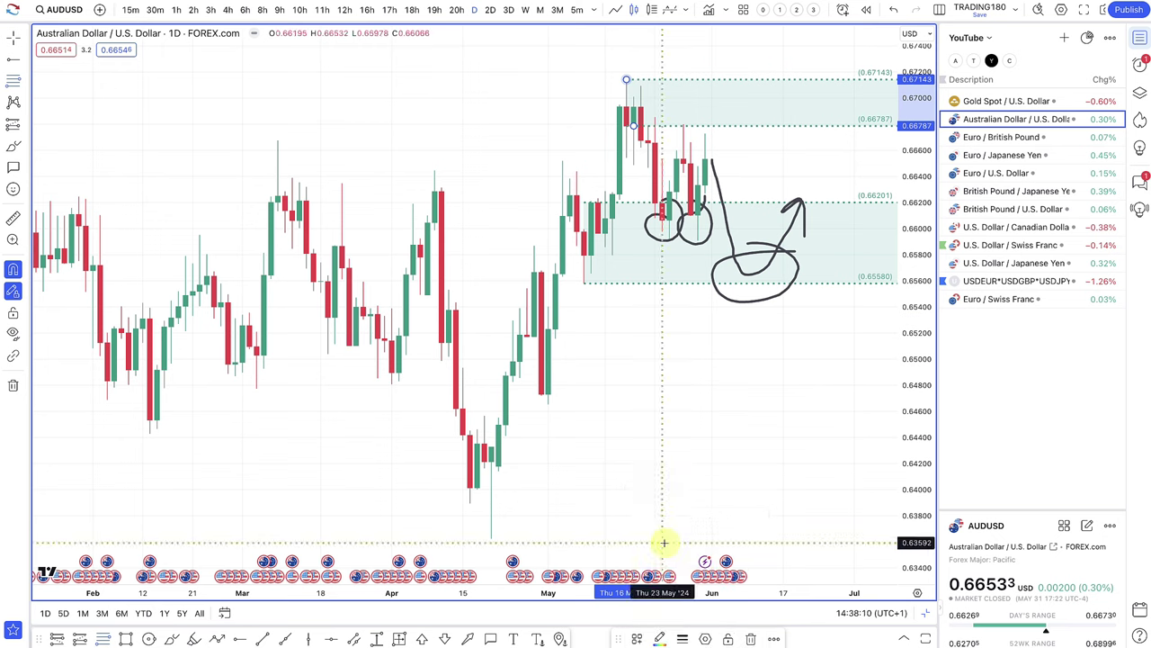
left_click_drag(381, 287, 344, 274)
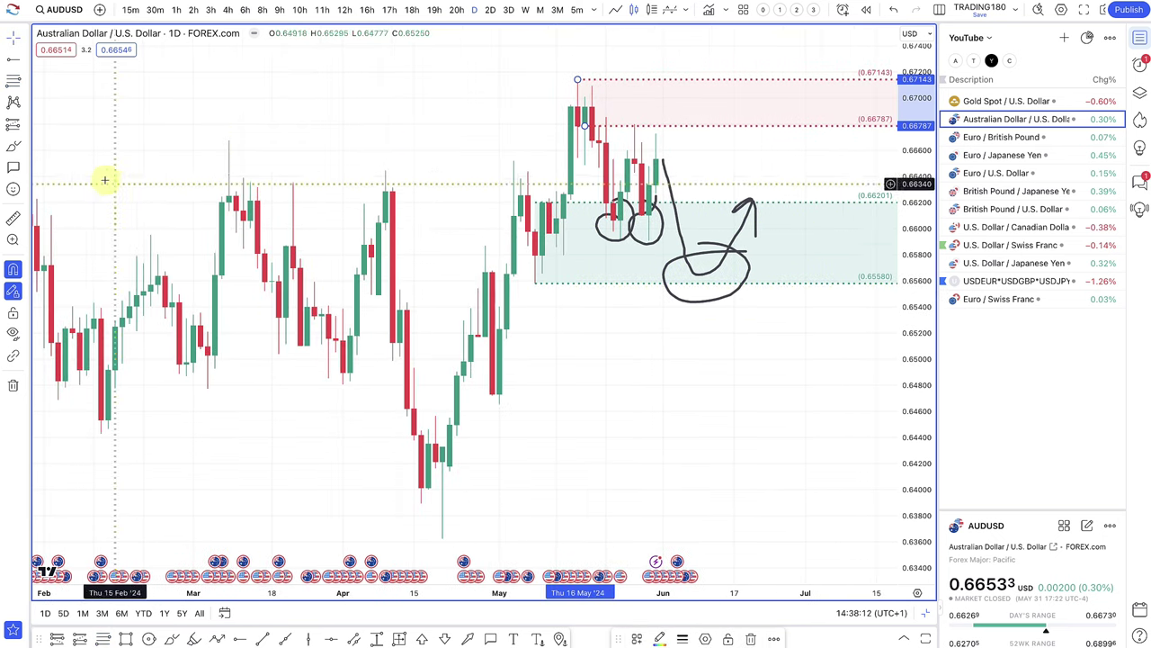
- On AUDUSD, brush a rise-and-drop arrow with a circle at its peak in supply, and extend the supply zone to 0.67483 at 5 January
left_click(15, 147)
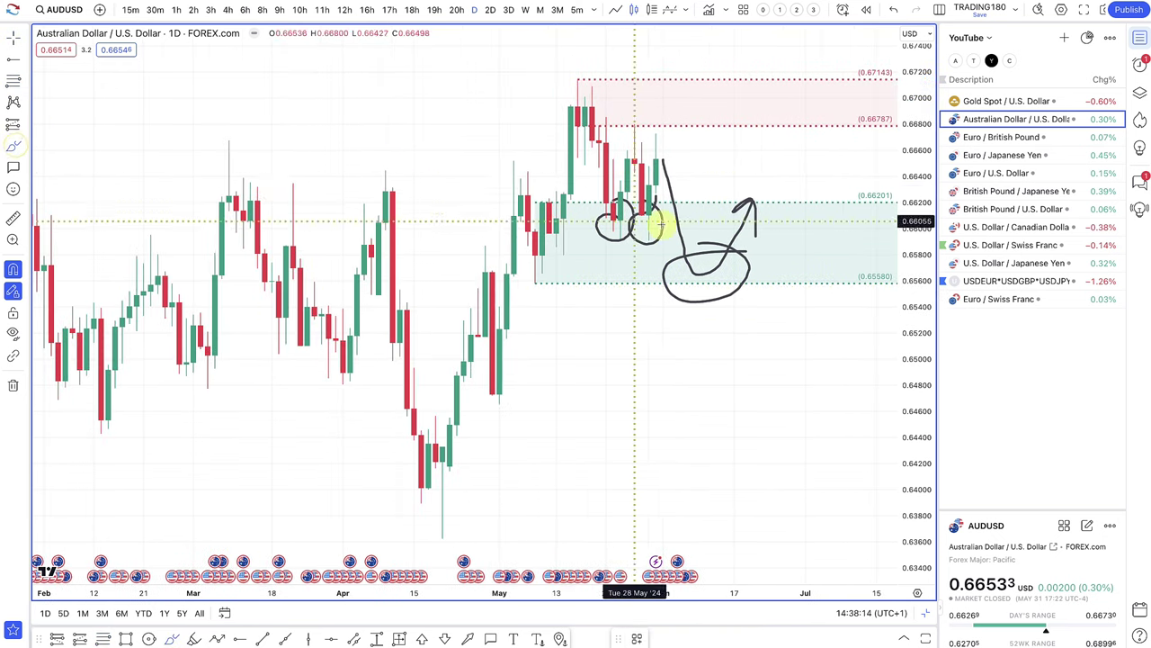
mouse_move(672, 167)
left_mouse_down()
mouse_move(686, 120)
mouse_move(756, 112)
mouse_move(765, 159)
mouse_move(788, 147)
left_mouse_up()
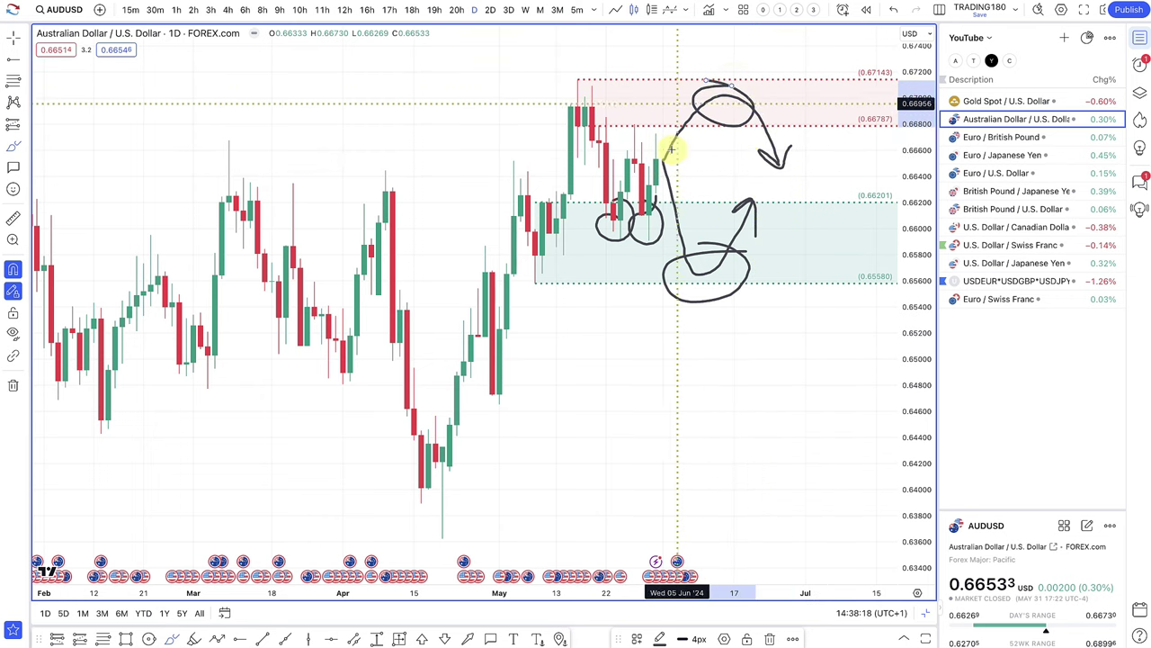
scroll(671, 149, "down", 5)
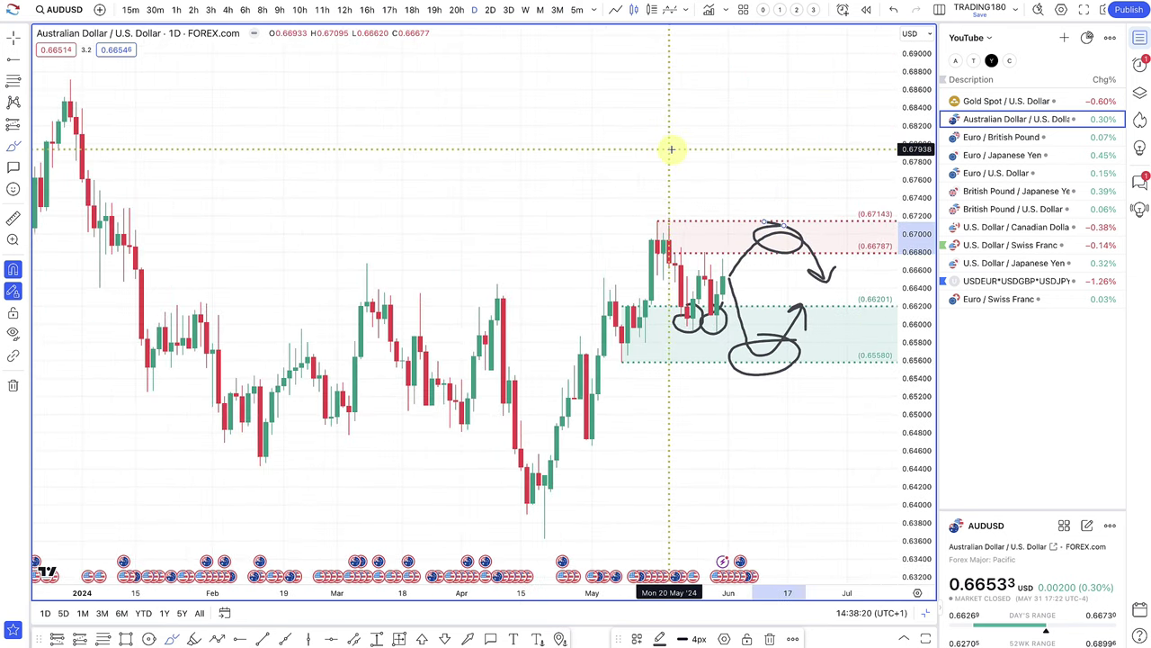
left_click_drag(659, 220, 99, 190)
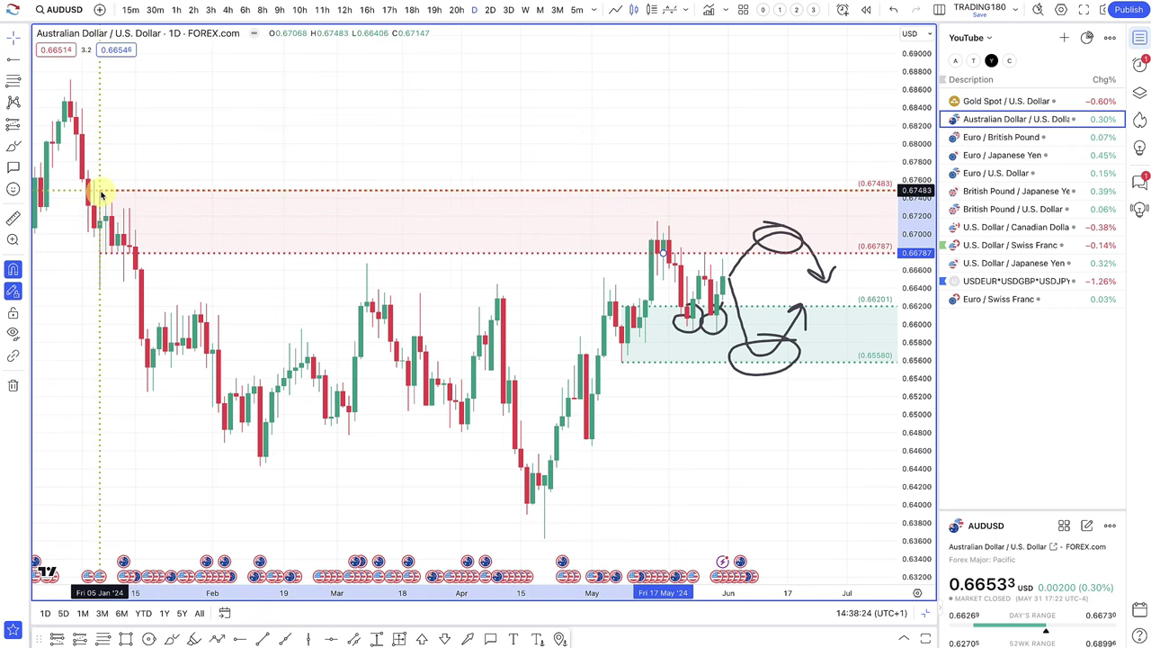
- Open the gold chart and raise the projection arrow's turning point to about 2,292 on 4 June, inside the demand zone
left_click(998, 104)
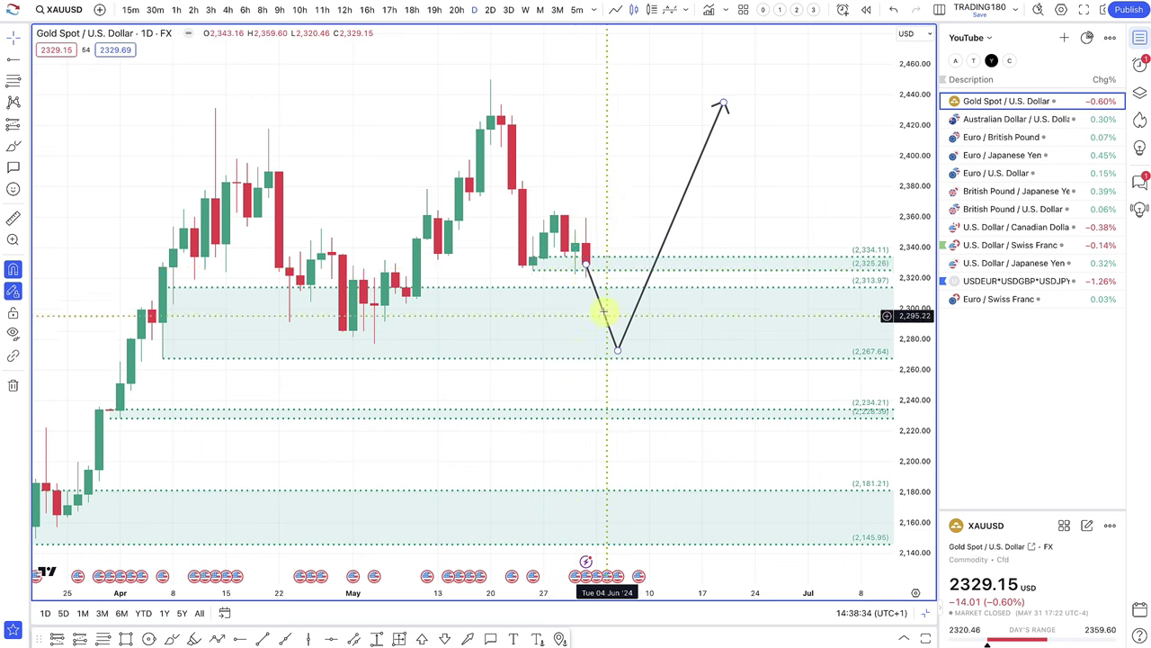
left_click_drag(619, 353, 607, 320)
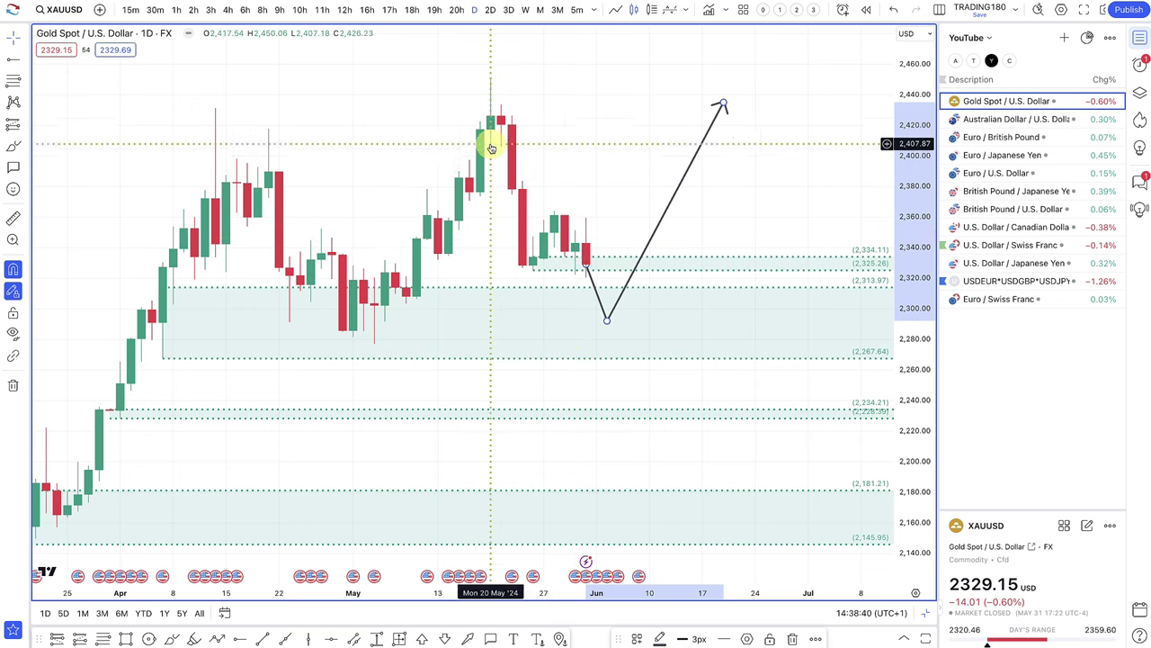
- Mark a gold supply zone from 2,417.54 up to the 20 May high at 2,450.06
left_click(383, 117)
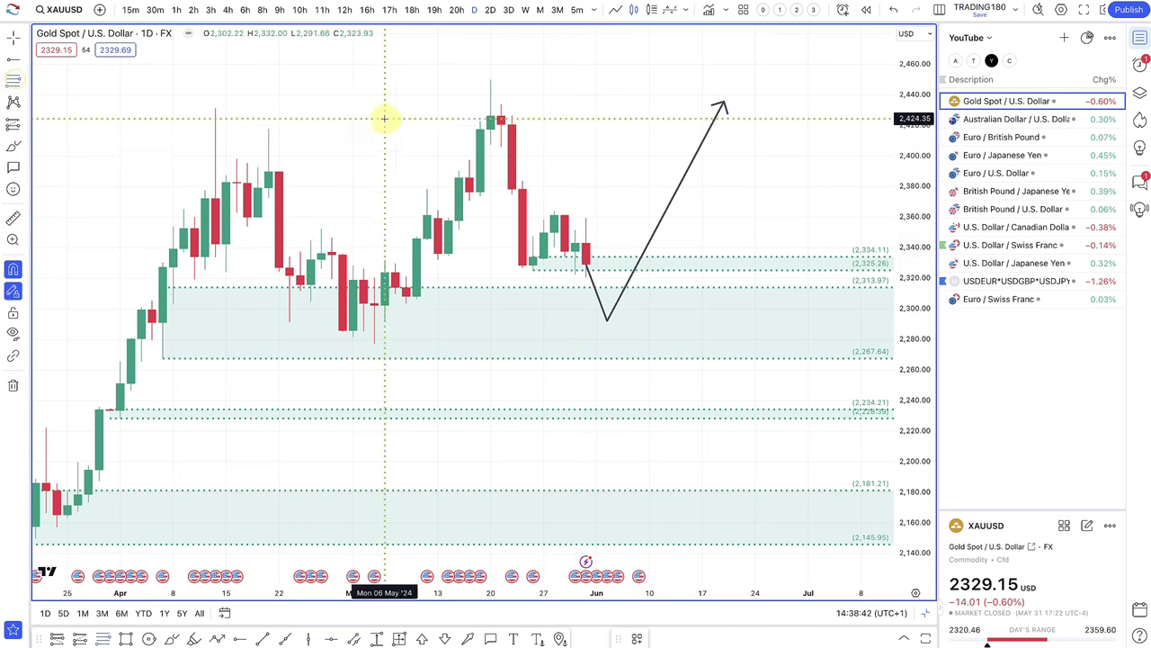
left_click_drag(491, 128, 490, 79)
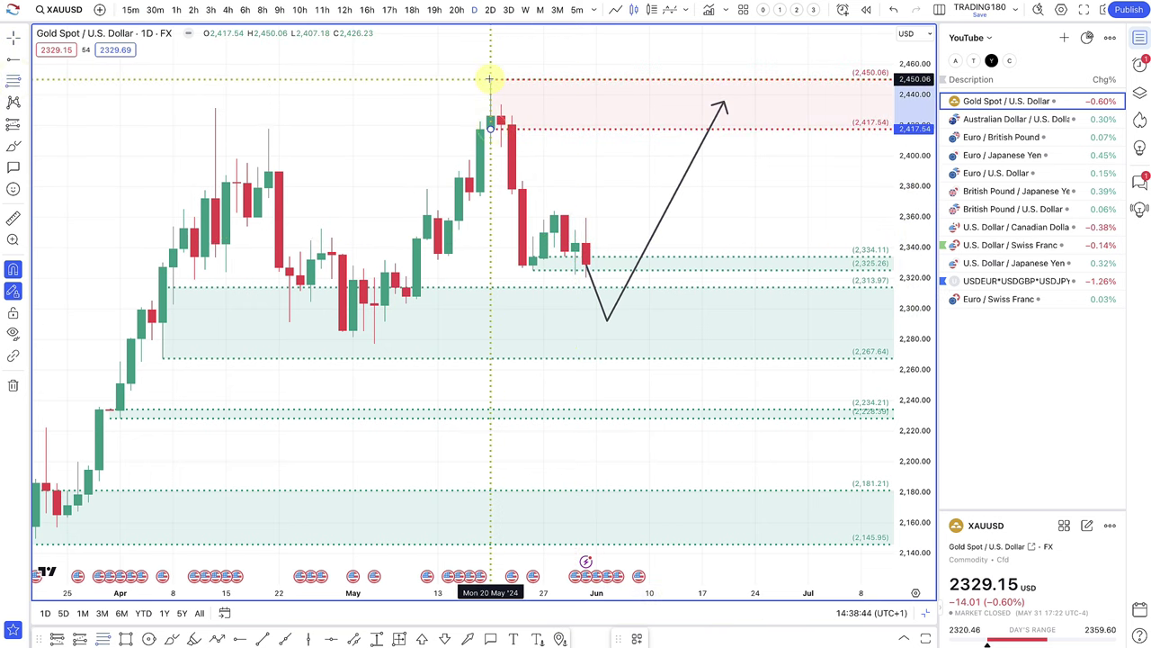
left_click(171, 639)
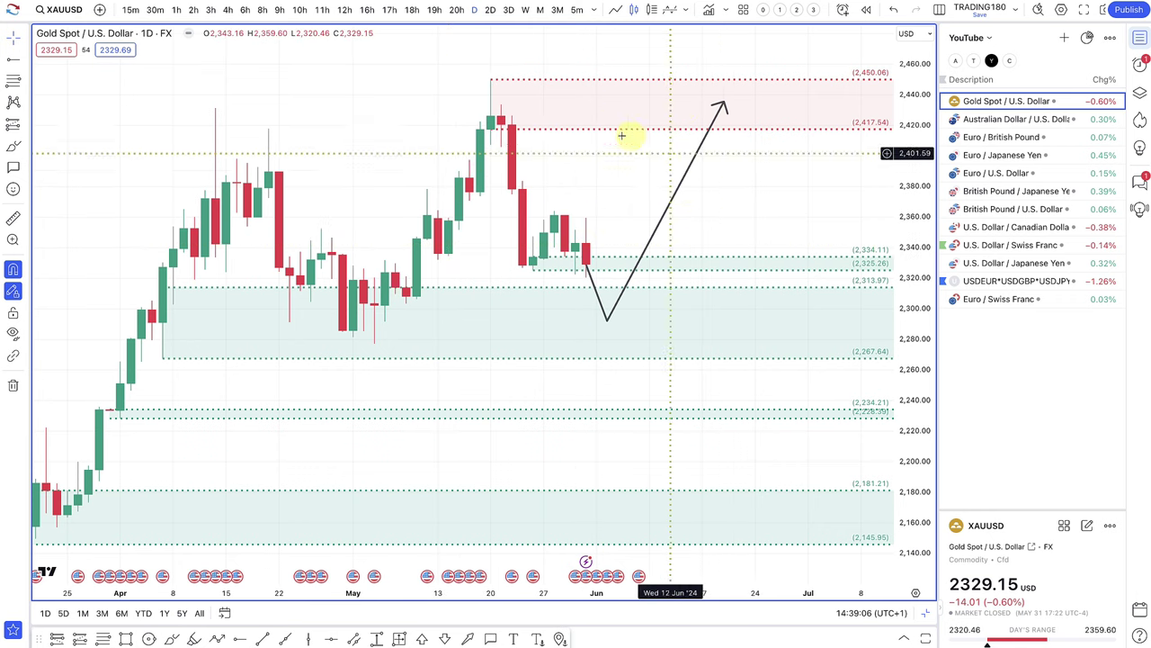
- Shift the gold projection arrow's turning point one day earlier to 3 June at about 2,288
scroll(722, 340, "down", 1)
scroll(722, 340, "down", 1)
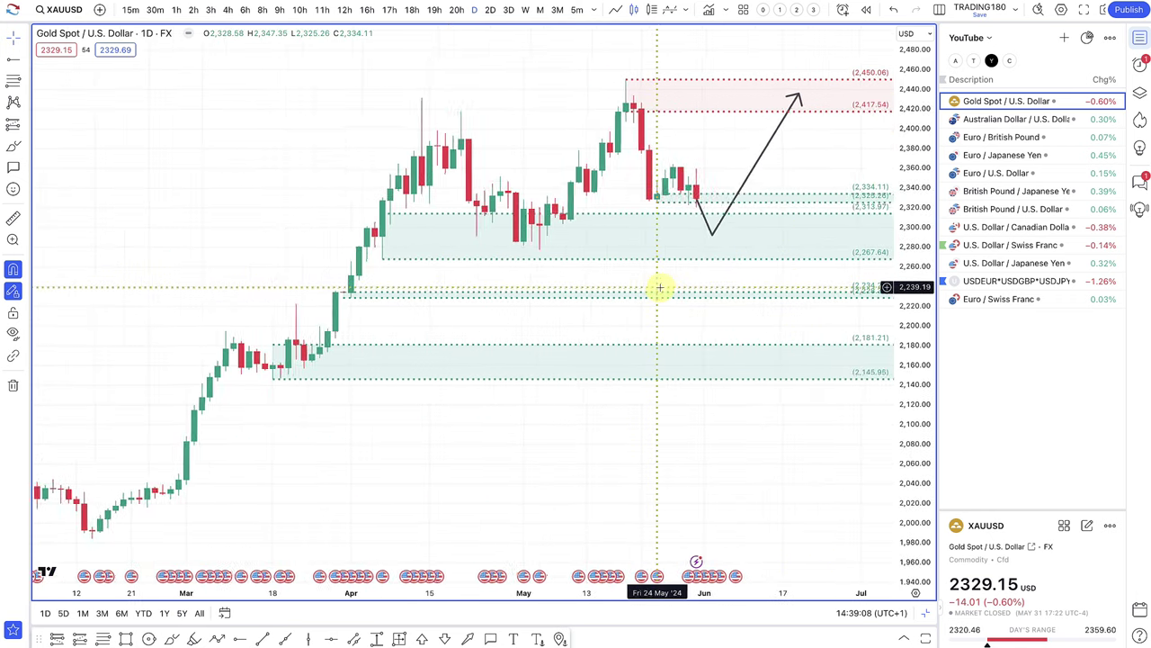
scroll(674, 222, "up", 2)
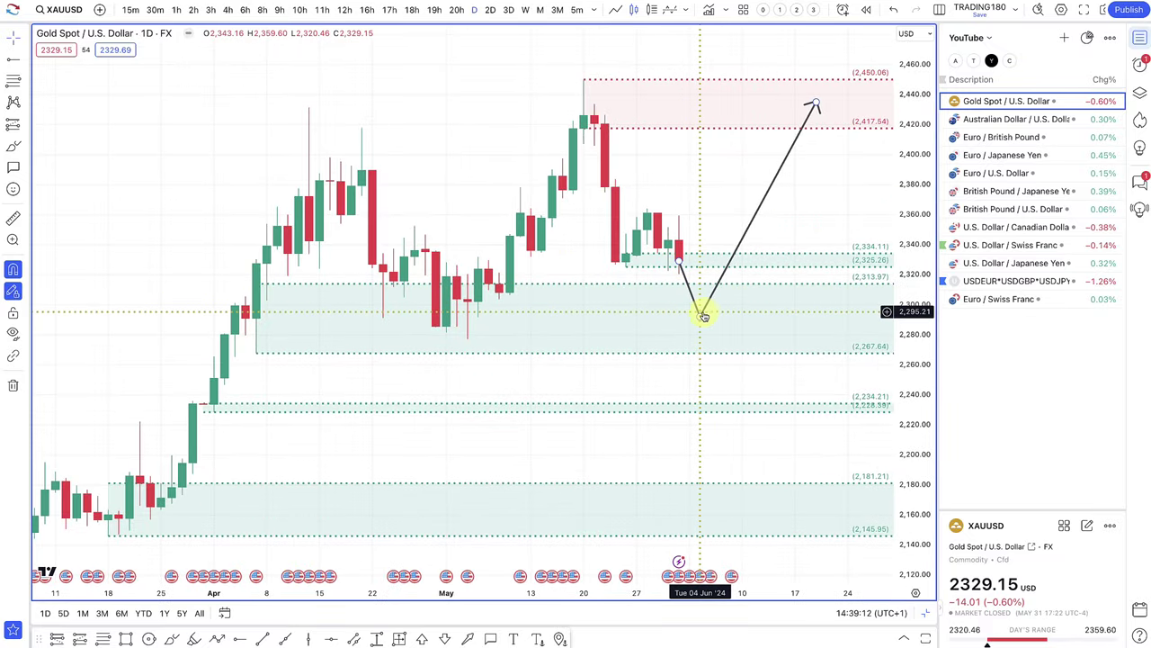
right_click(653, 304)
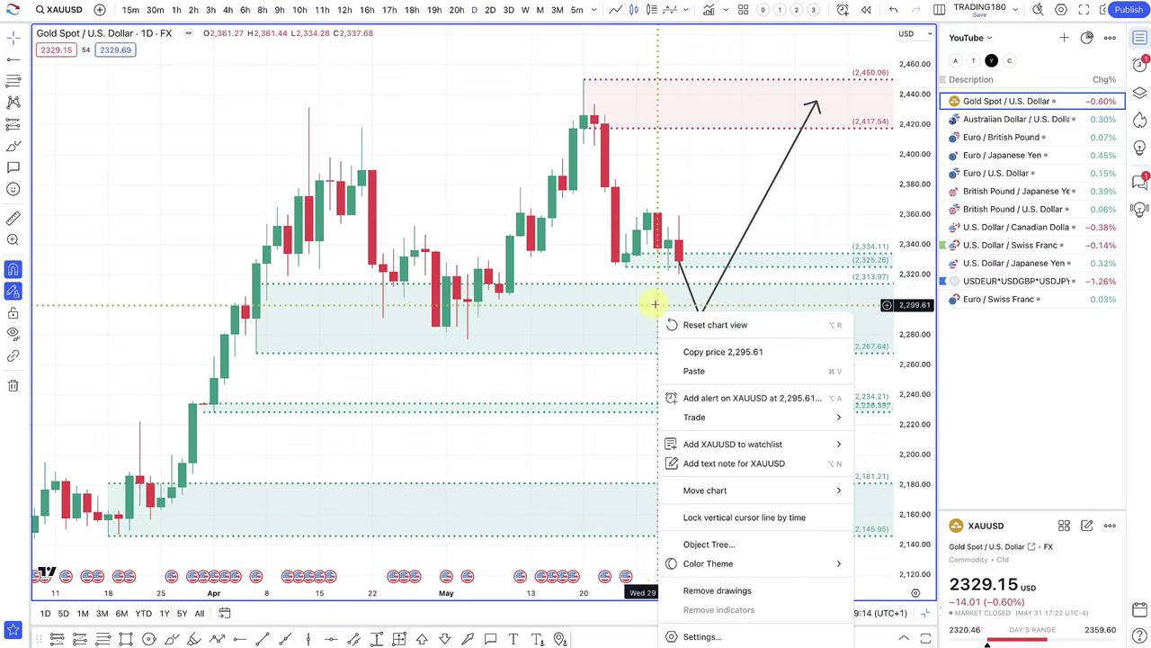
left_click(685, 311)
left_click_drag(699, 319, 689, 321)
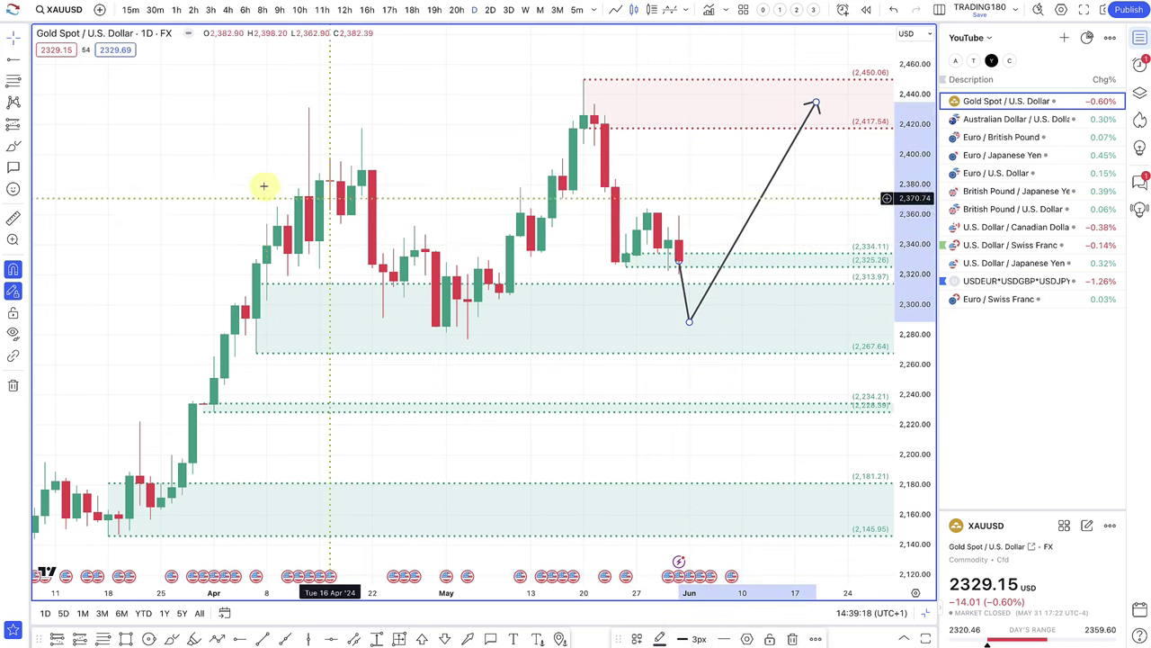
- Mark a gold supply zone from the 30 May level at 2,337.68 up to the 28 May high at 2,364.10
left_click(519, 180)
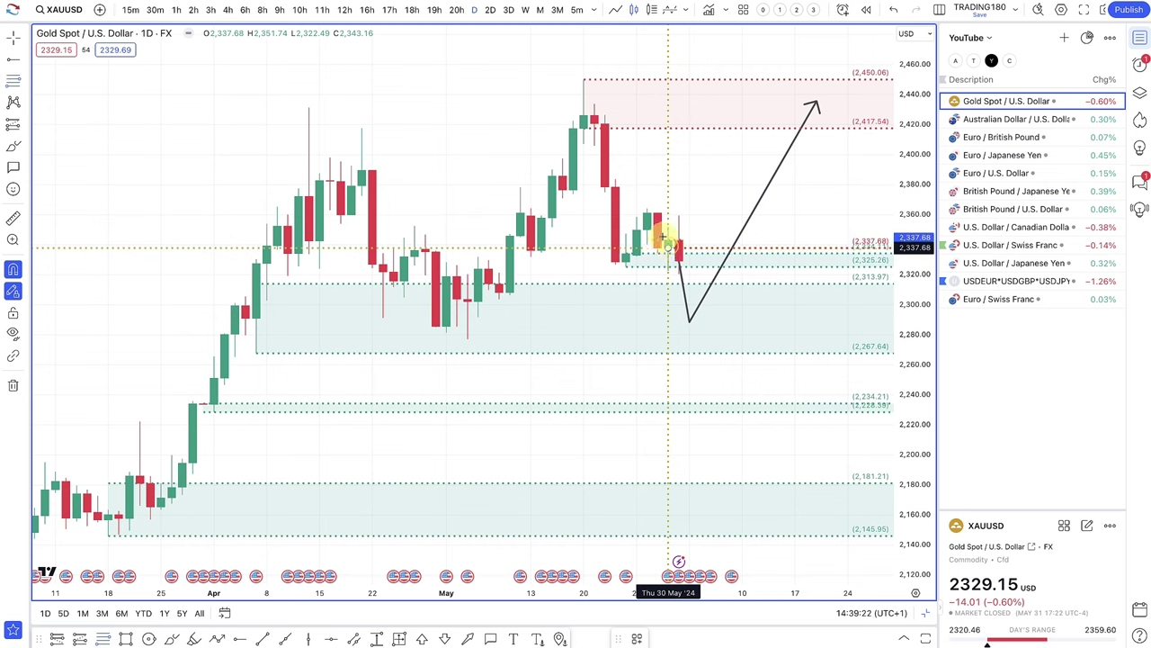
left_click_drag(663, 237, 646, 207)
- Brush a circle and a rise-and-drop path at the lower gold supply zone, plus a path to a circled upper zone with a drop arrow
scroll(687, 300, "up", 4)
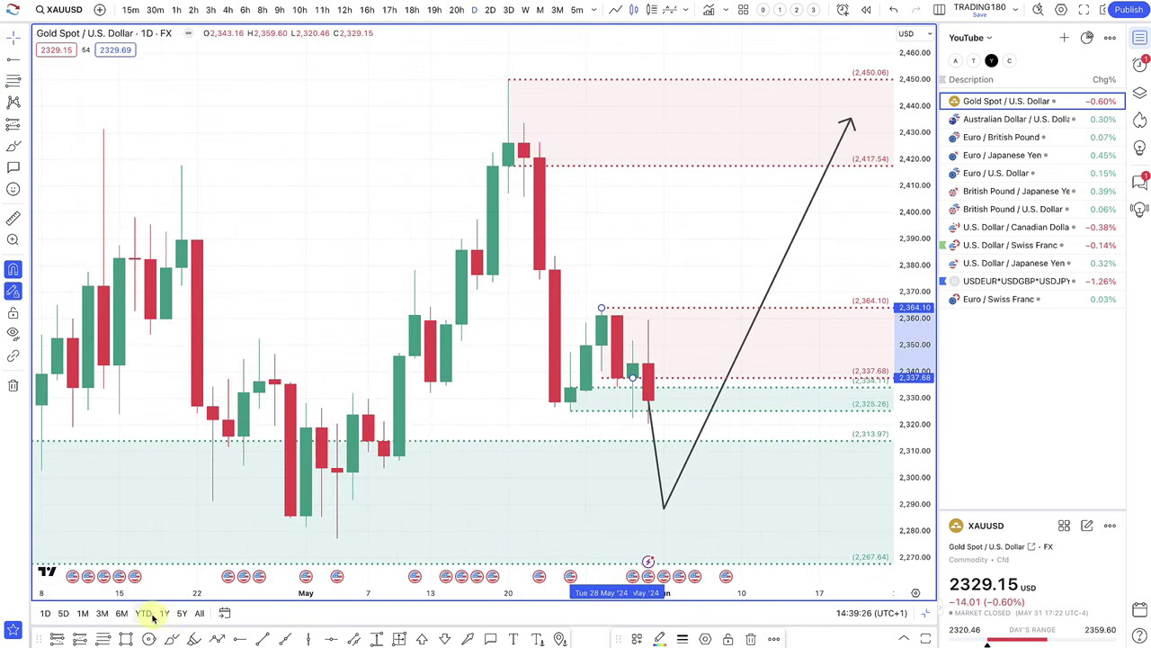
left_click(173, 638)
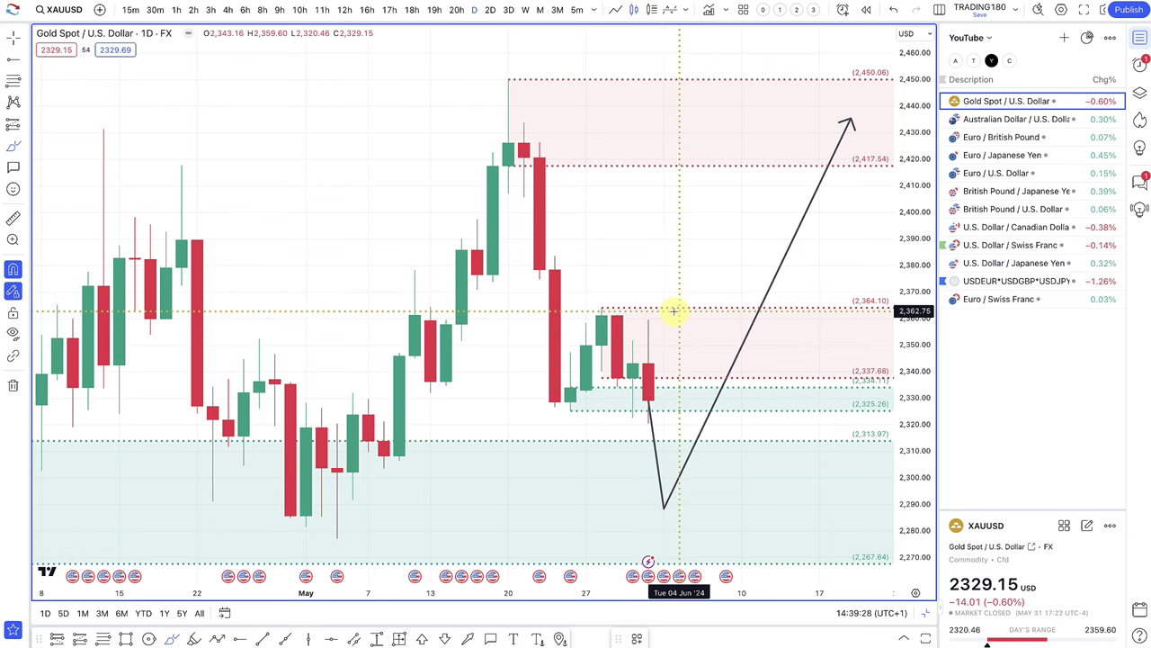
mouse_move(679, 309)
left_mouse_down()
mouse_move(617, 314)
mouse_move(663, 295)
left_mouse_up()
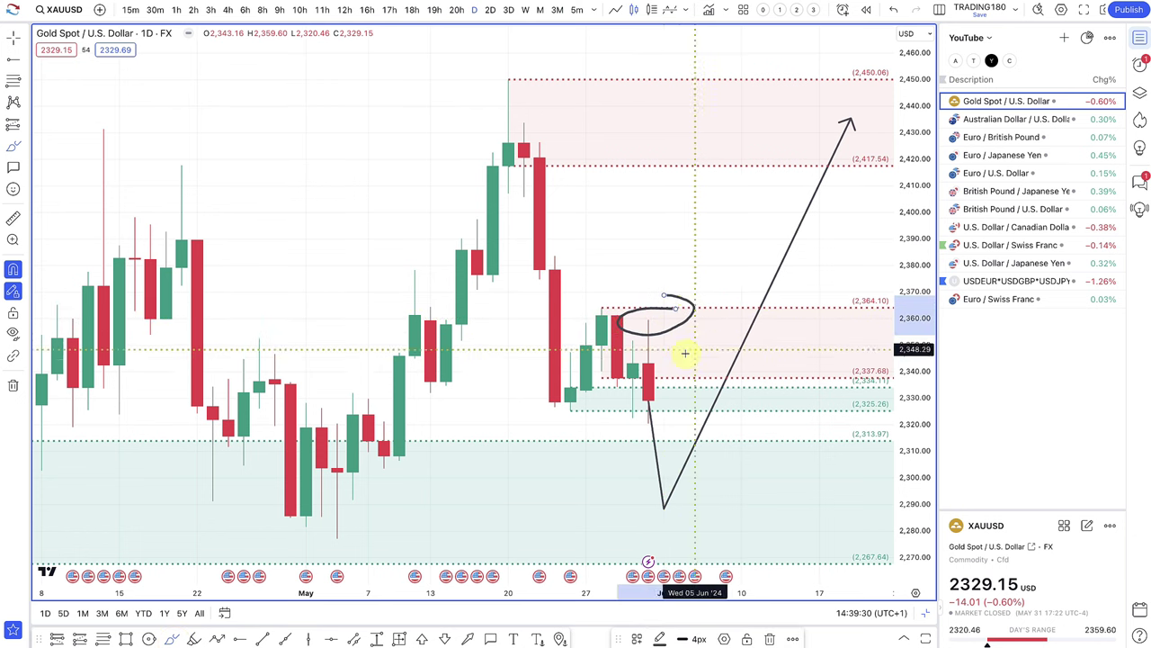
mouse_move(650, 398)
left_mouse_down()
mouse_move(683, 307)
mouse_move(724, 351)
left_mouse_up()
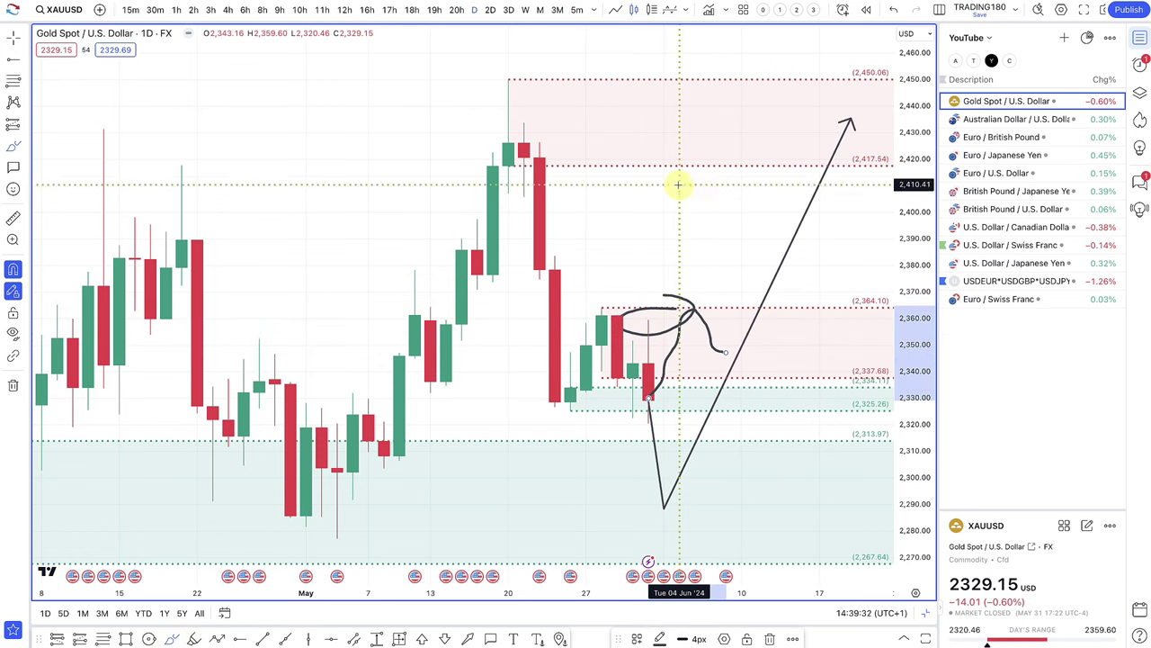
mouse_move(667, 295)
left_mouse_down()
mouse_move(701, 201)
mouse_move(753, 140)
mouse_move(848, 275)
mouse_move(848, 216)
left_mouse_up()
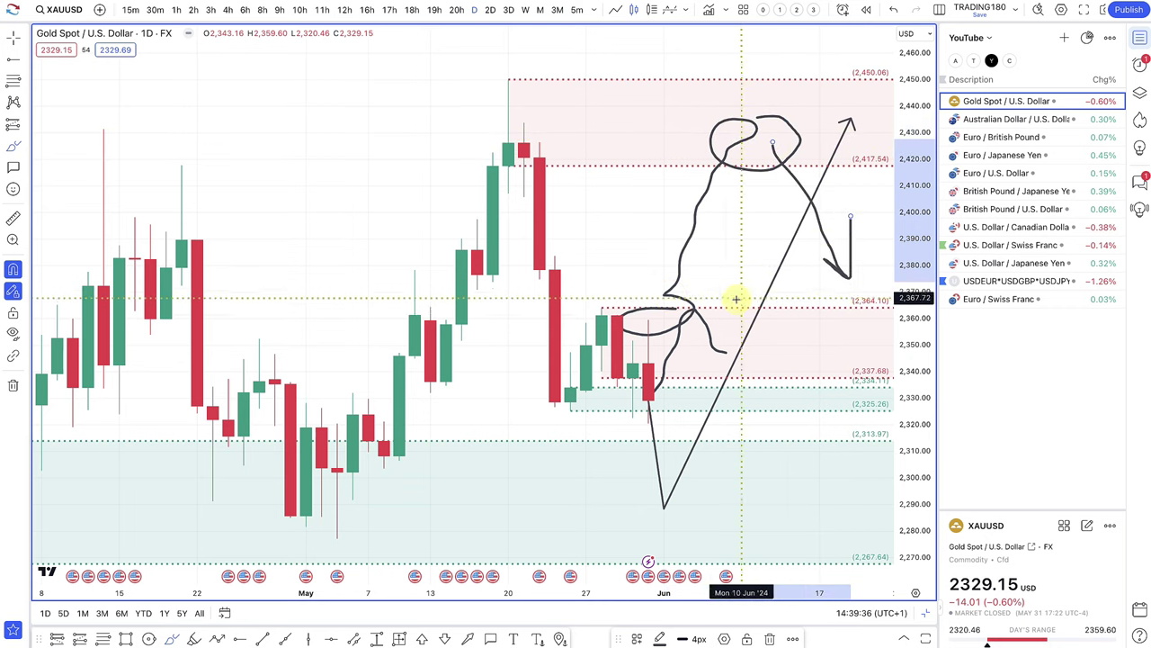
scroll(698, 306, "down", 2)
scroll(698, 306, "down", 2)
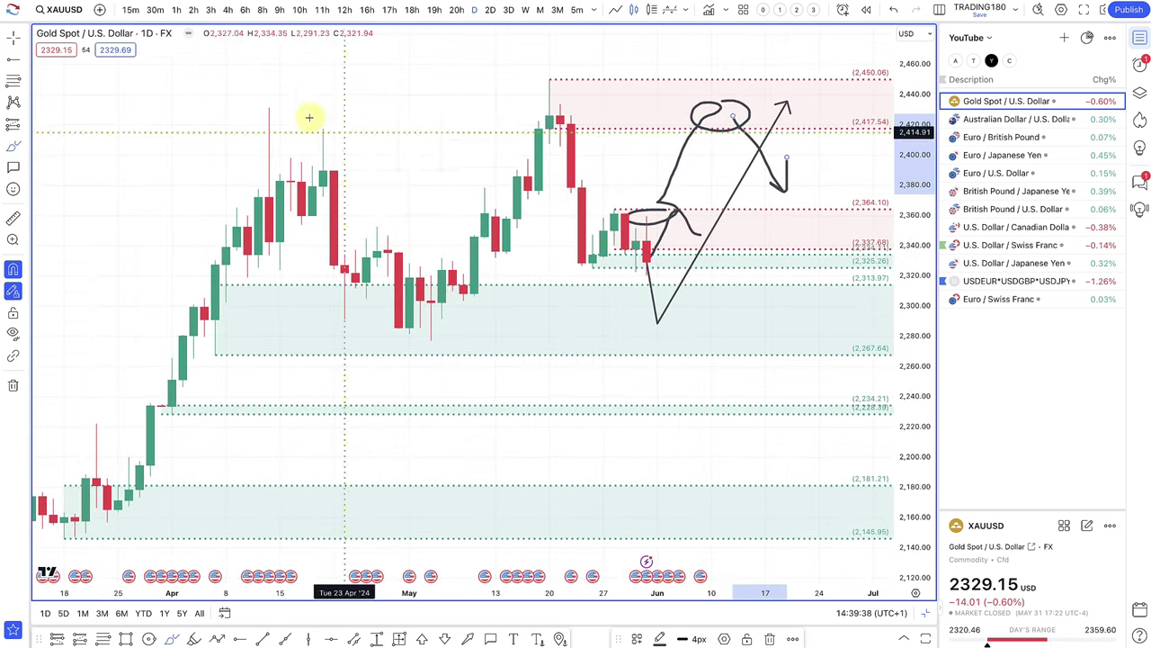